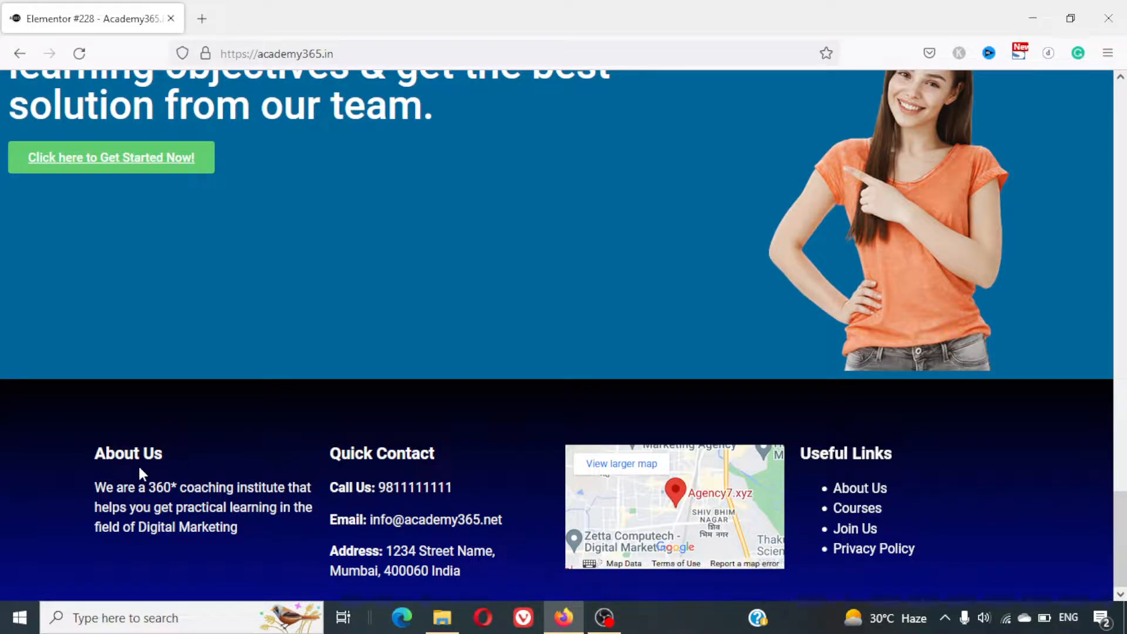
Review the live site's footer sections and test the phone link in the header, dismissing the application request
triple_click(157, 506)
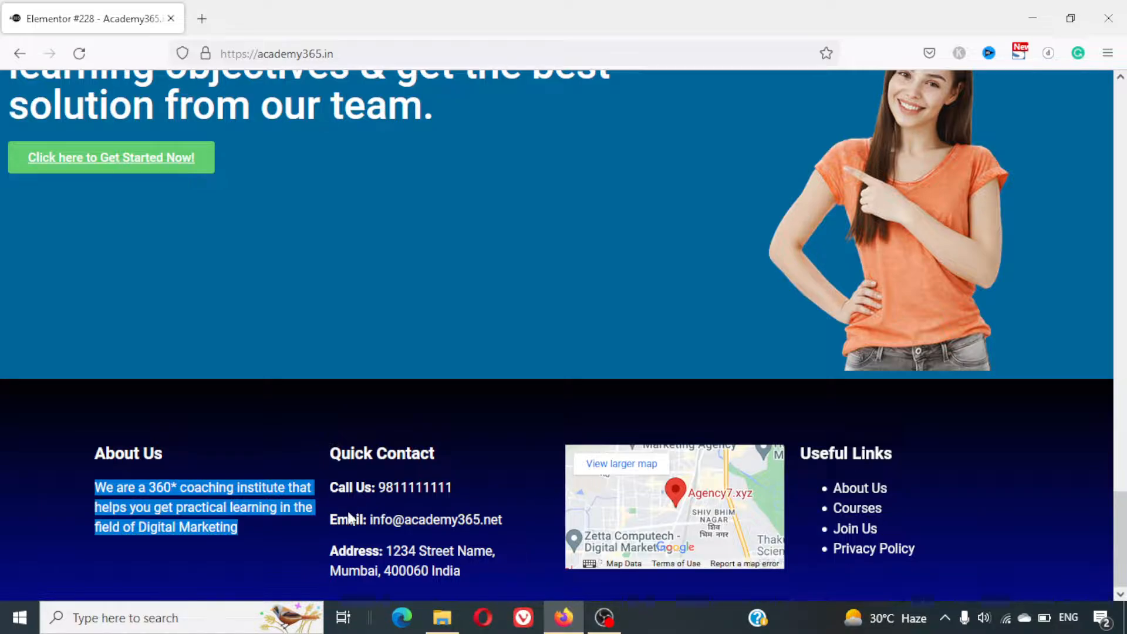
triple_click(385, 554)
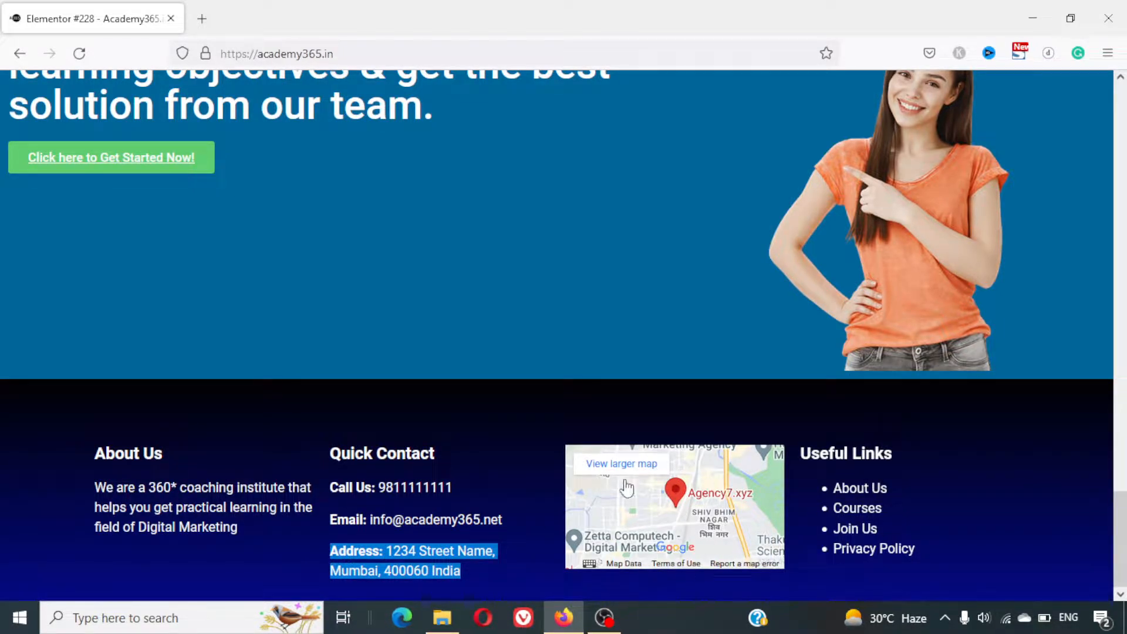
scroll(658, 477, "up", 20)
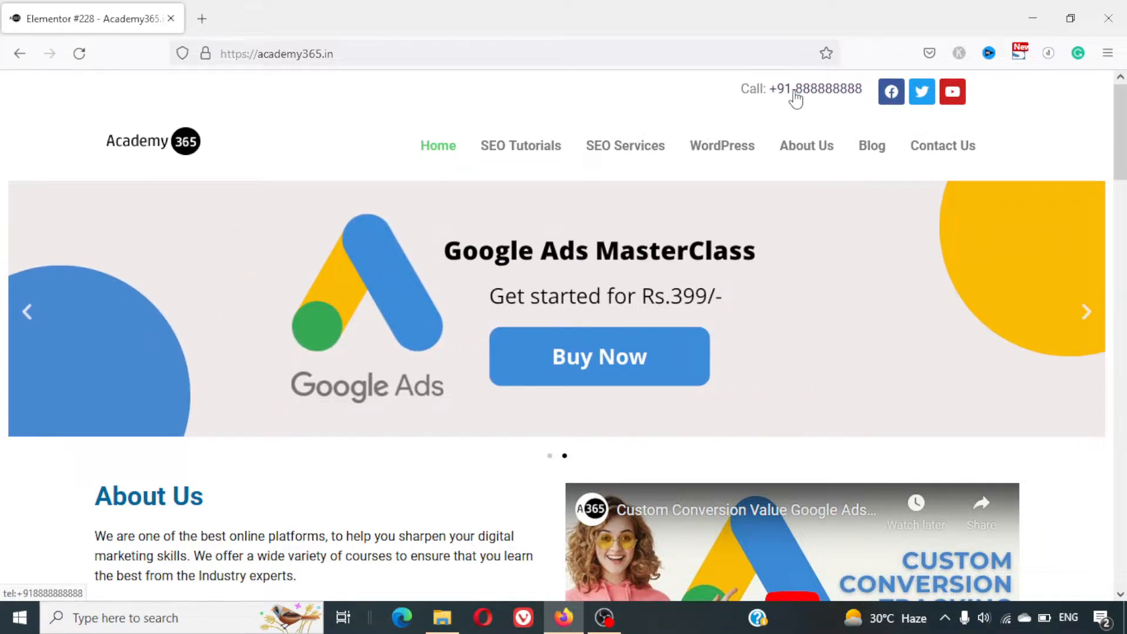
left_click(831, 88)
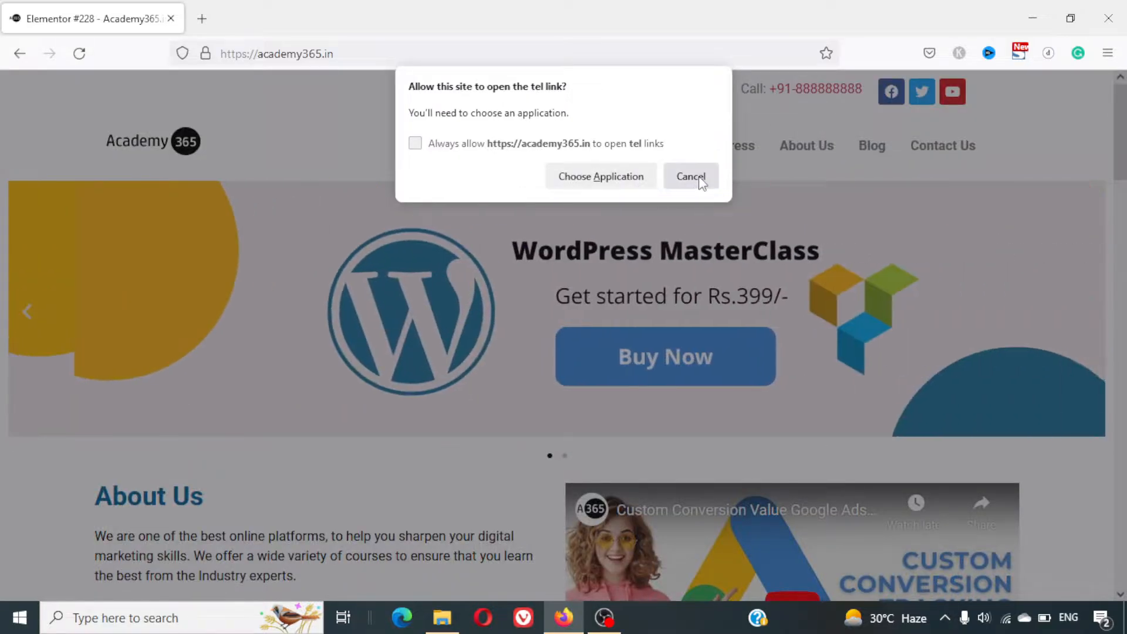
left_click(697, 178)
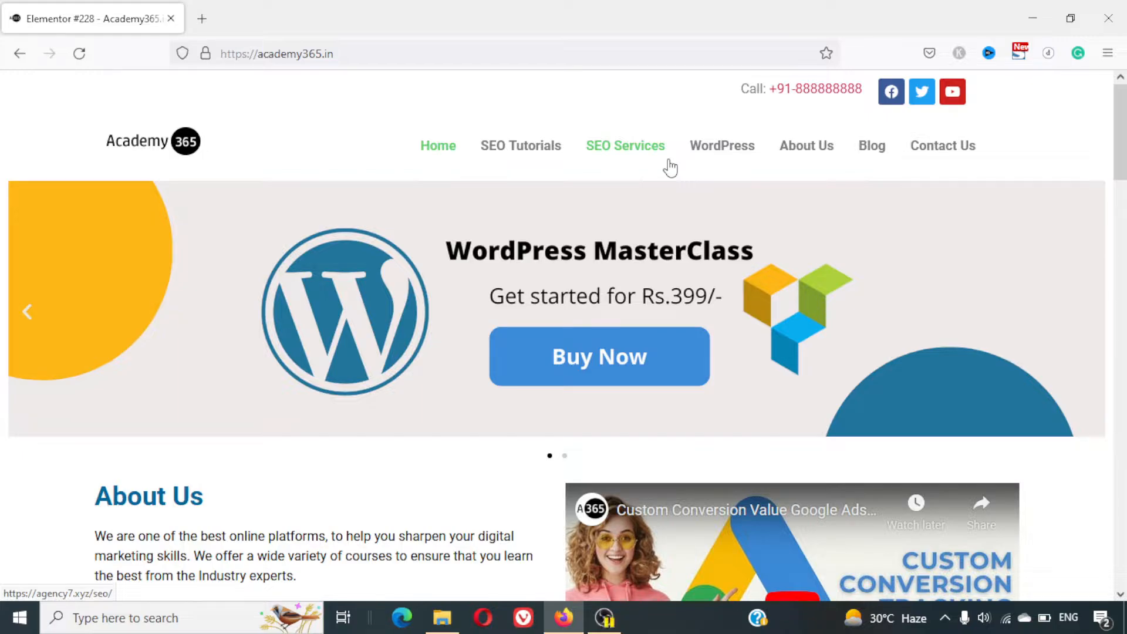
left_click(308, 57)
key("ctrl+c")
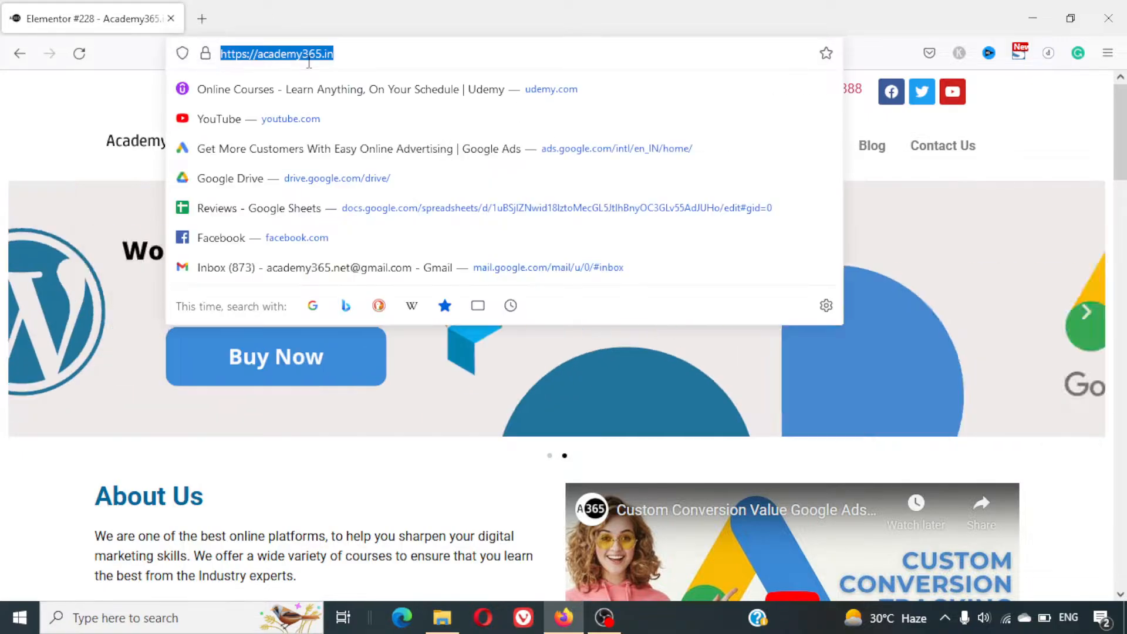
left_click(202, 16)
key("ctrl+v")
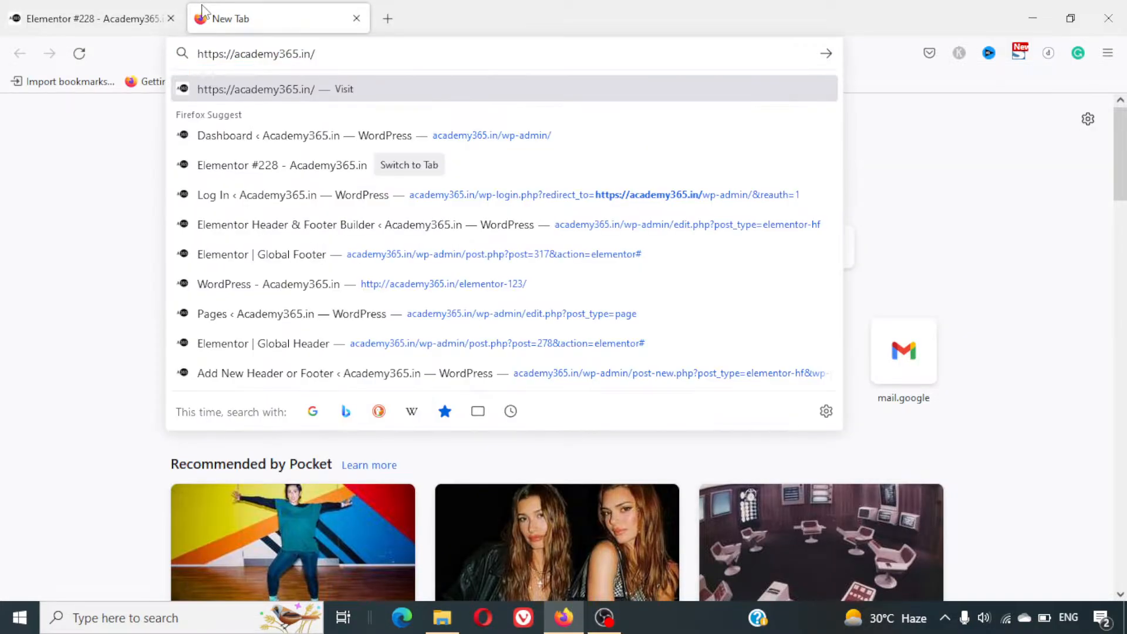
type("wp-admin/")
key("Return")
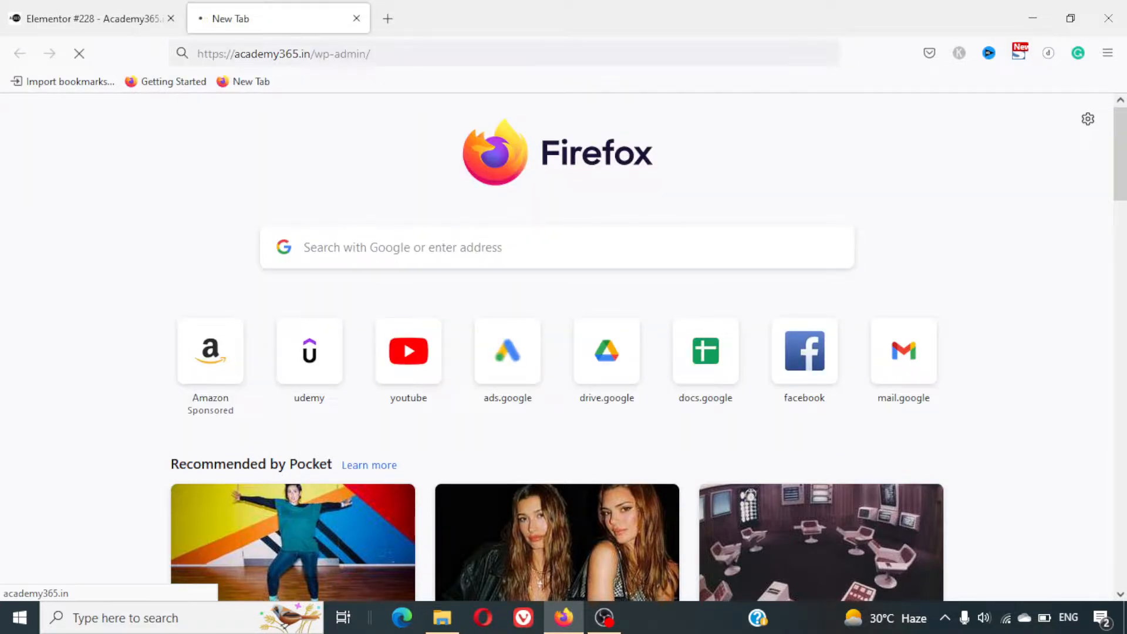
Log in to WordPress with the prefilled credentials and return to the admin dashboard
left_click(86, 6)
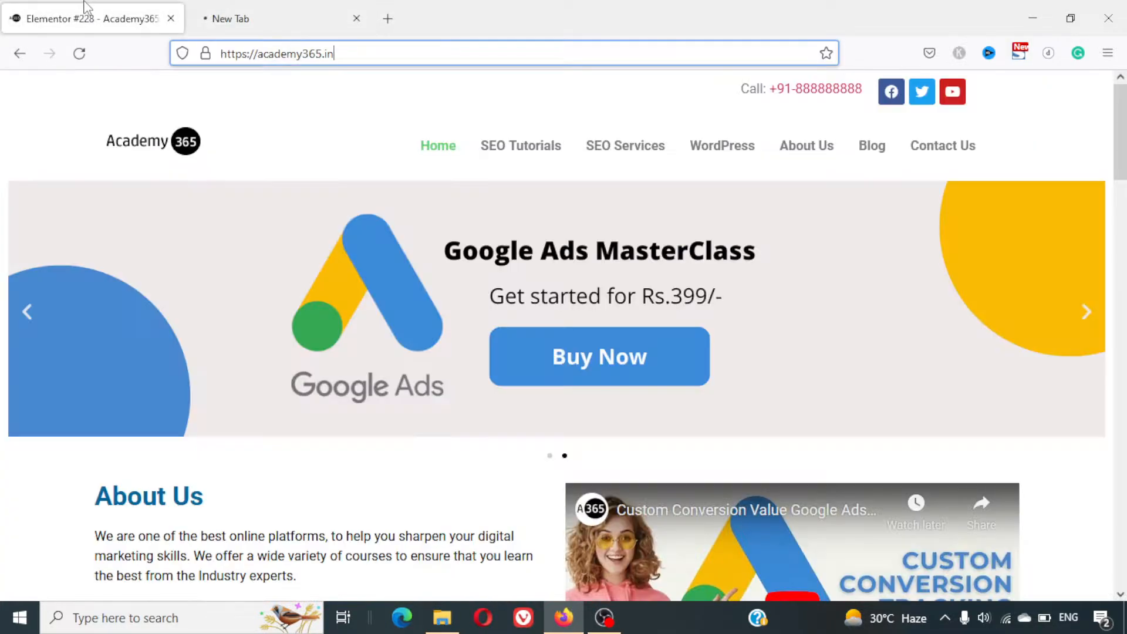
left_click(292, 8)
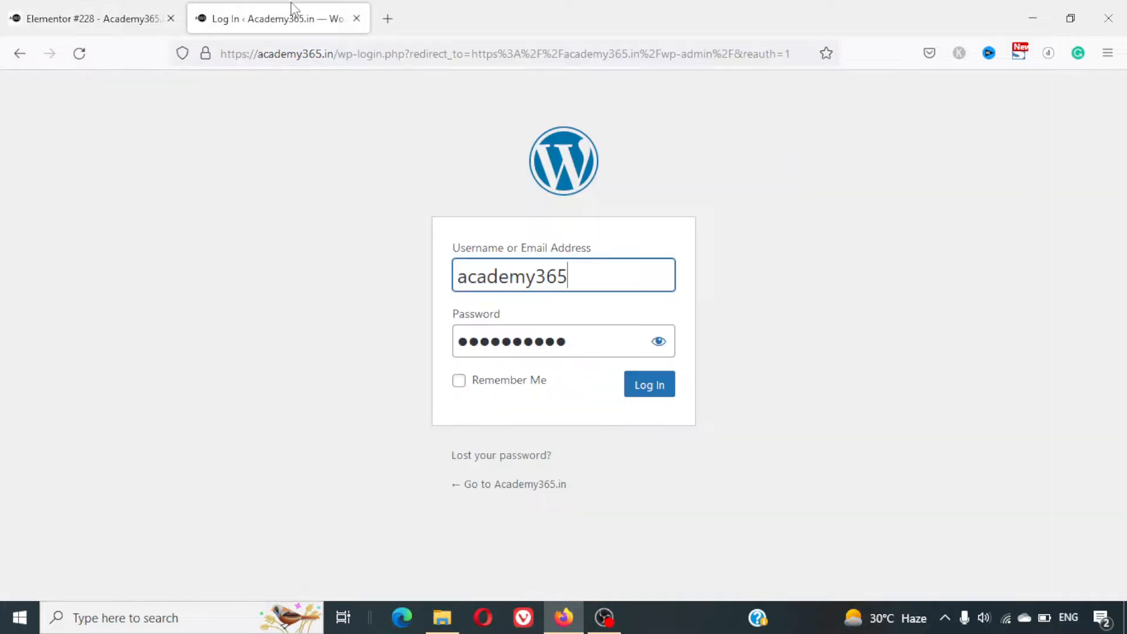
left_click(646, 385)
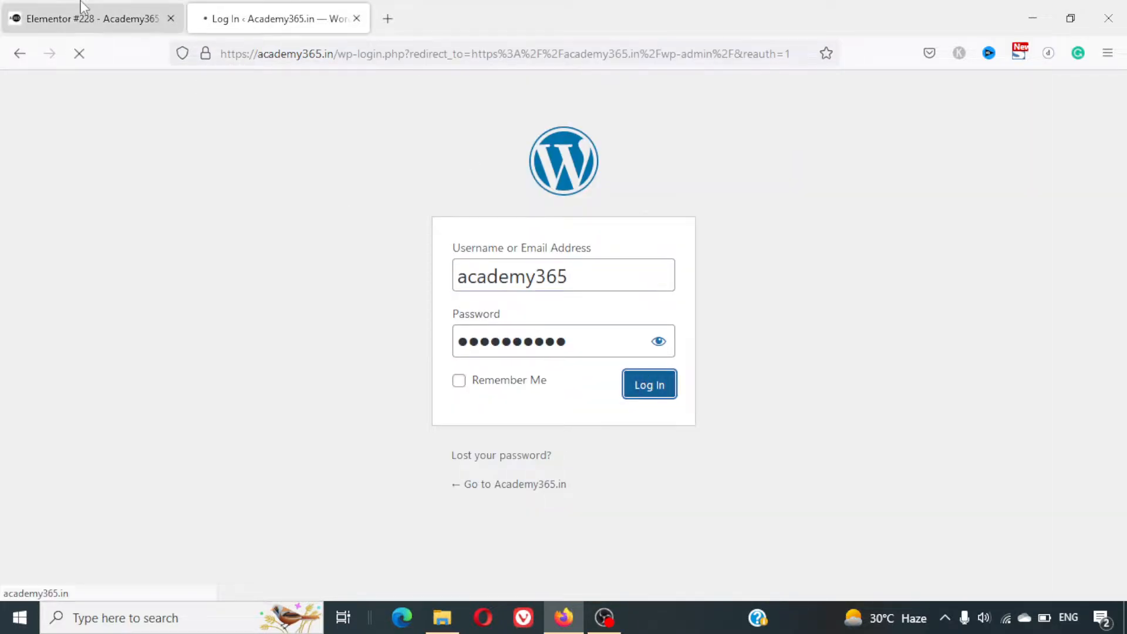
left_click(82, 7)
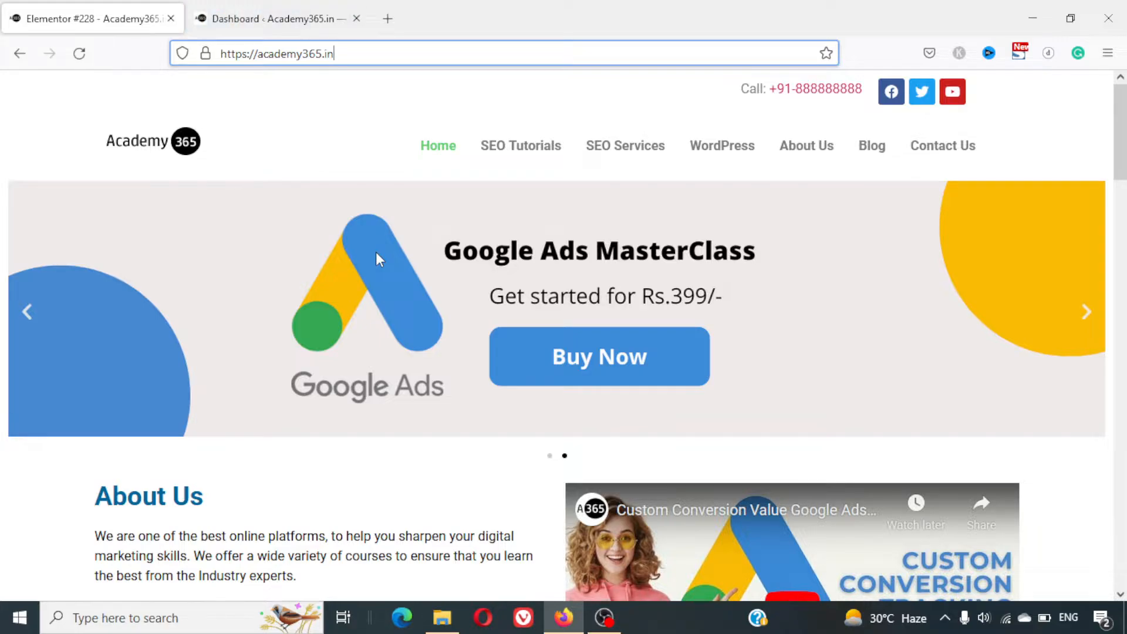
left_click(270, 18)
Find the Elementor Header & Footer Builder among the installed plugins and open its settings
scroll(654, 312, "down", 2)
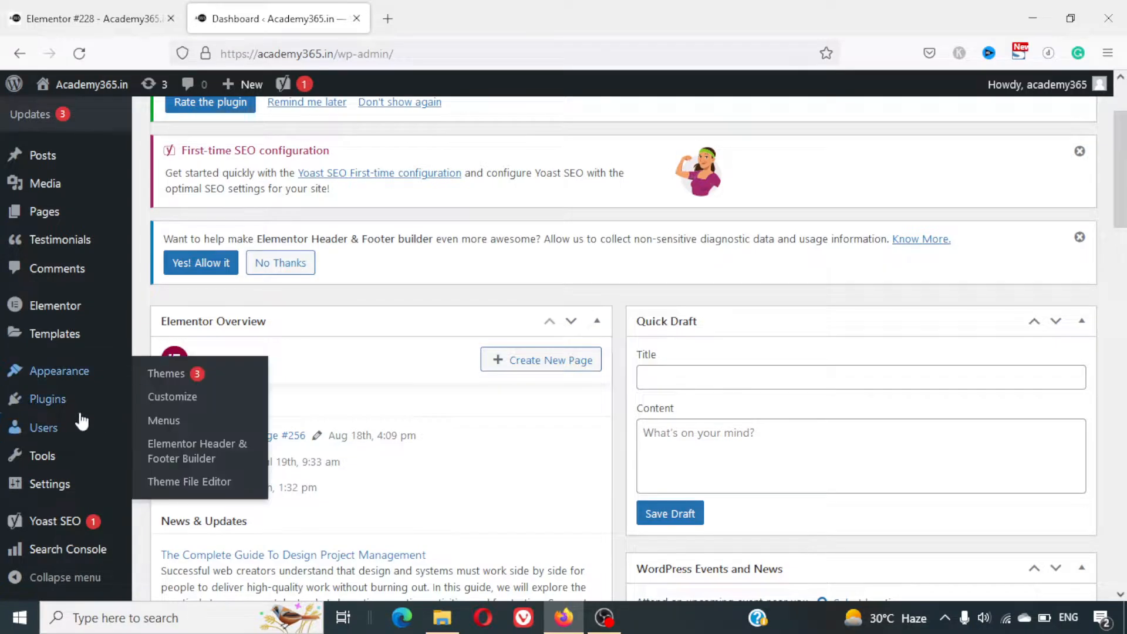
mouse_move(78, 399)
left_click(212, 403)
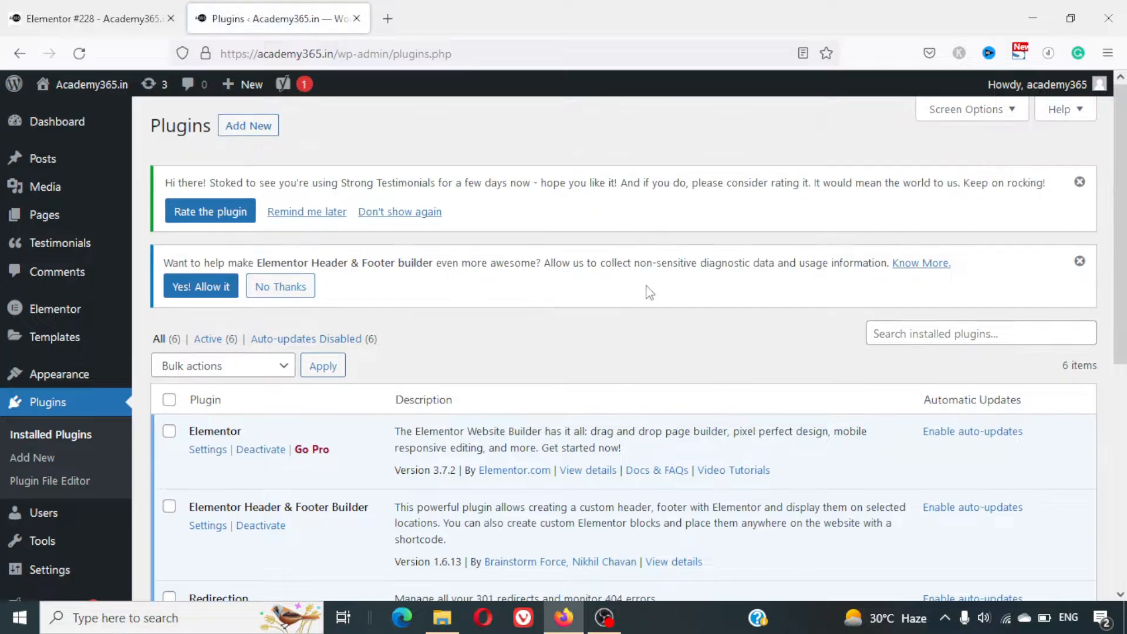
scroll(648, 291, "down", 3)
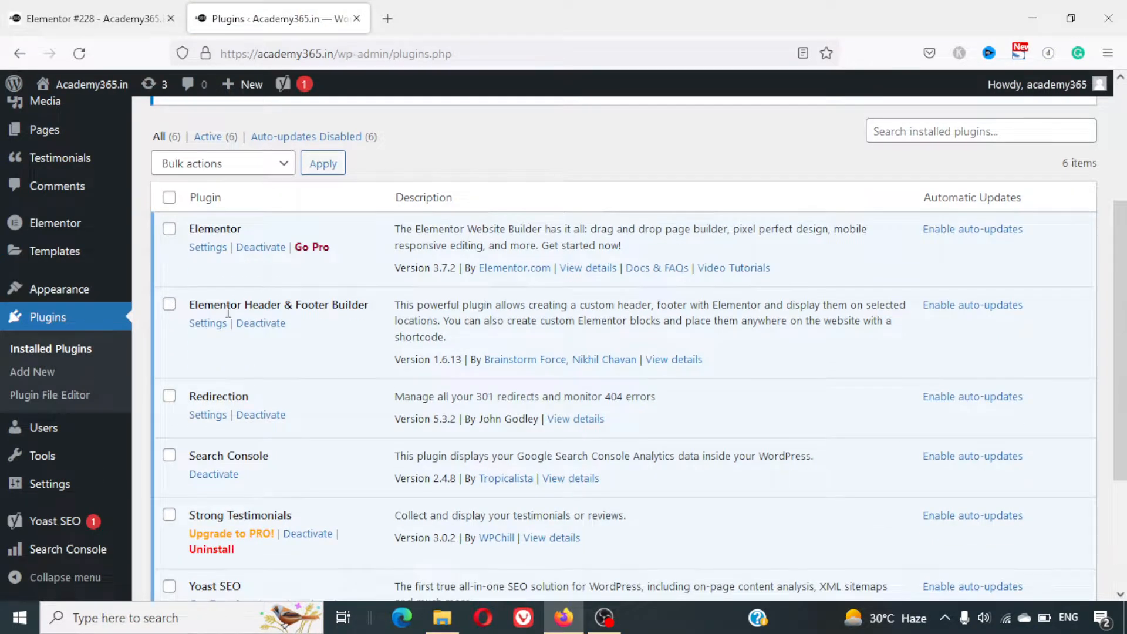
triple_click(299, 305)
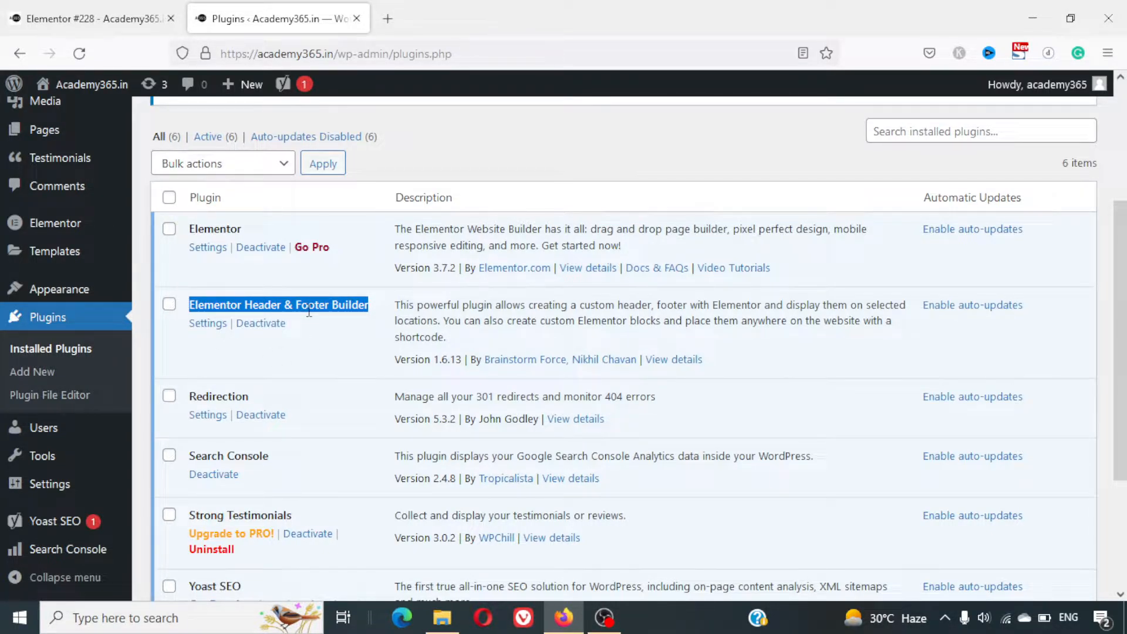
left_click(215, 330)
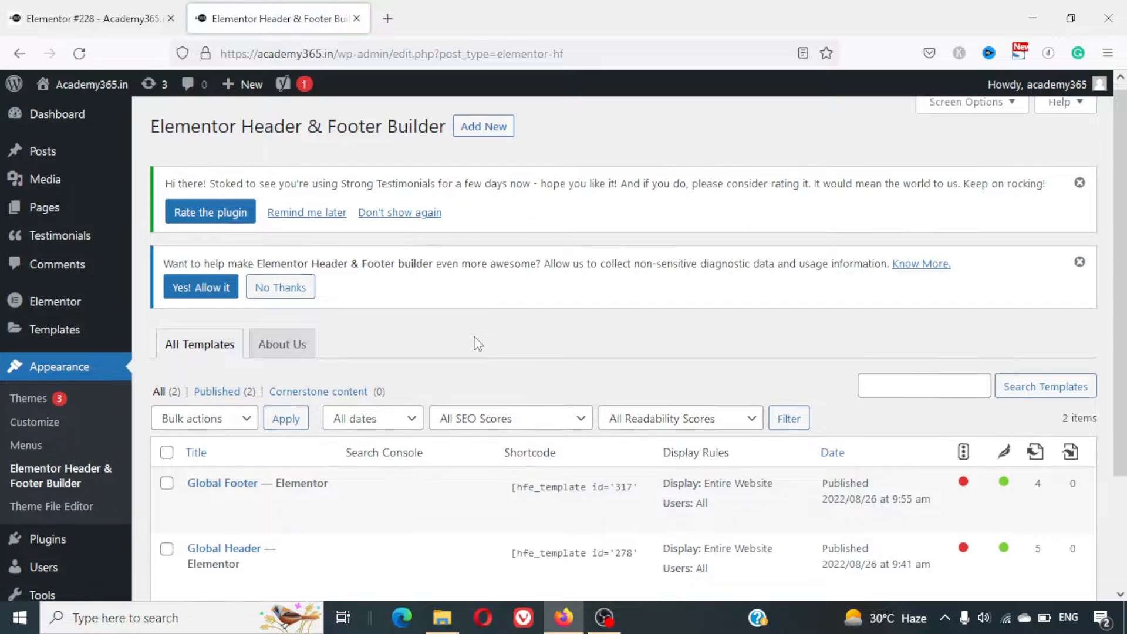
Compare the existing Global Header and Global Footer templates with the header and footer on the live site
scroll(478, 343, "down", 3)
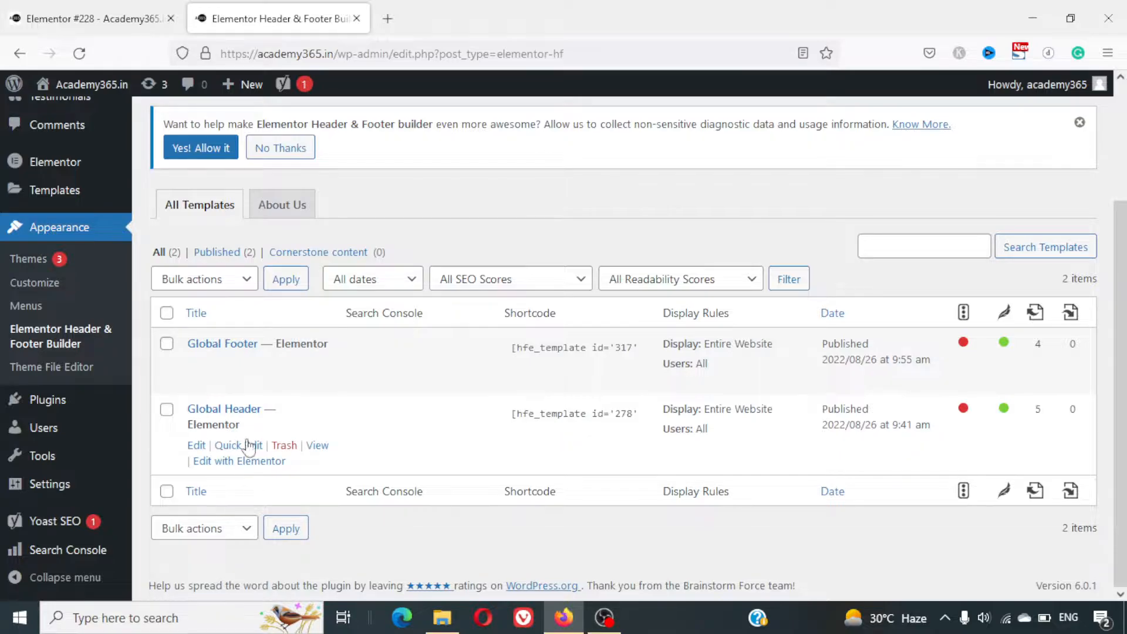
left_click(109, 16)
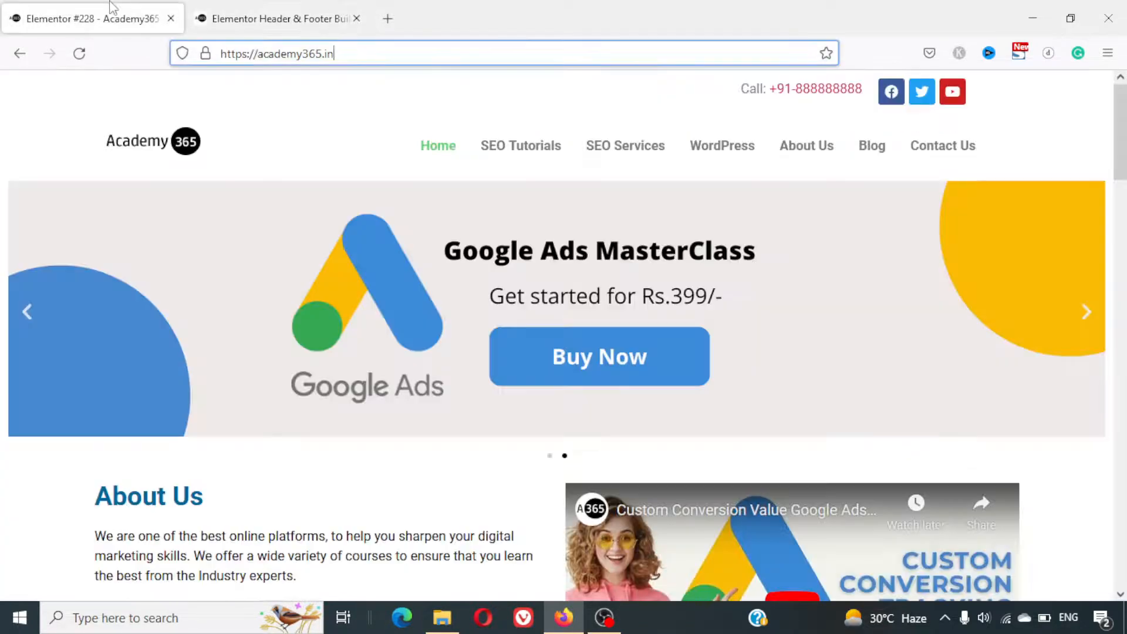
scroll(468, 385, "down", 15)
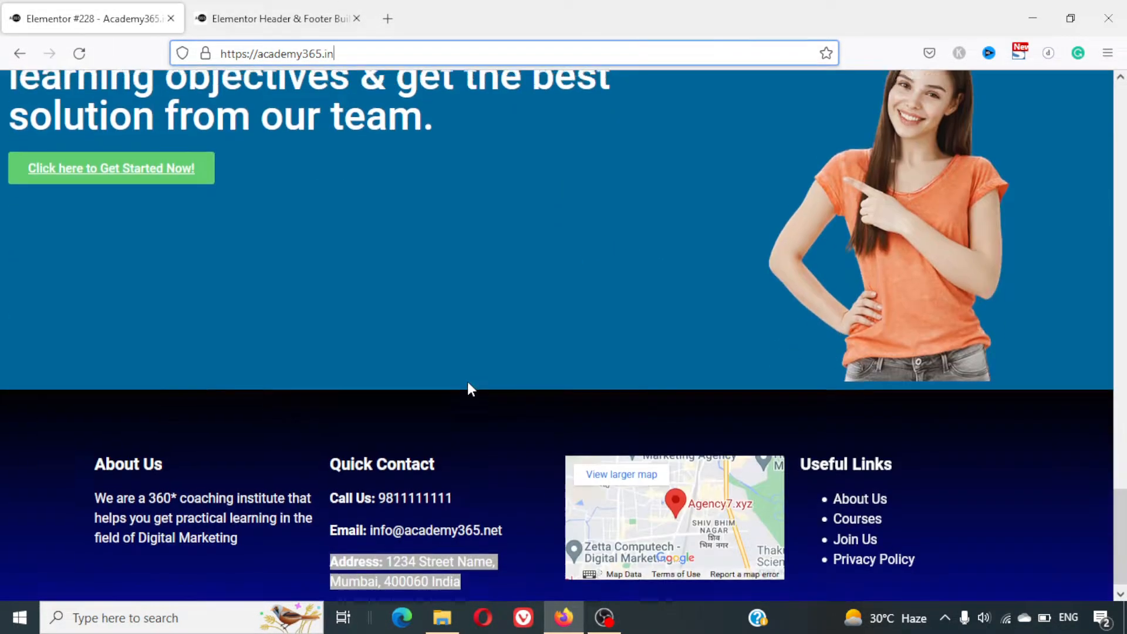
scroll(468, 385, "up", 10)
left_click(355, 6)
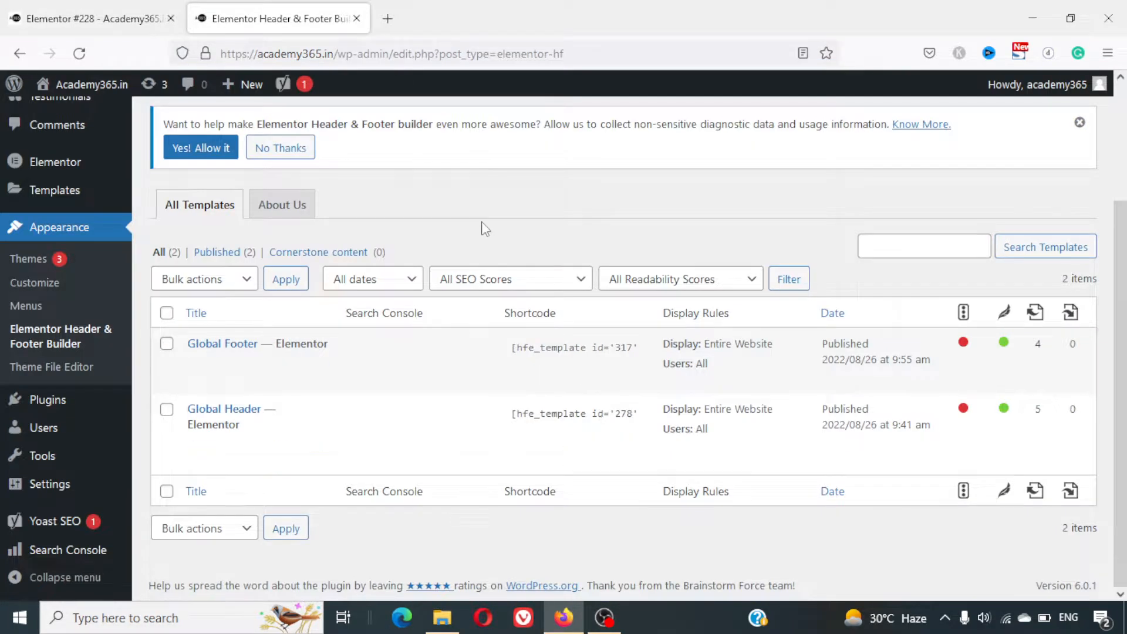
Start adding a new template in the Elementor Header & Footer Builder
scroll(483, 229, "up", 2)
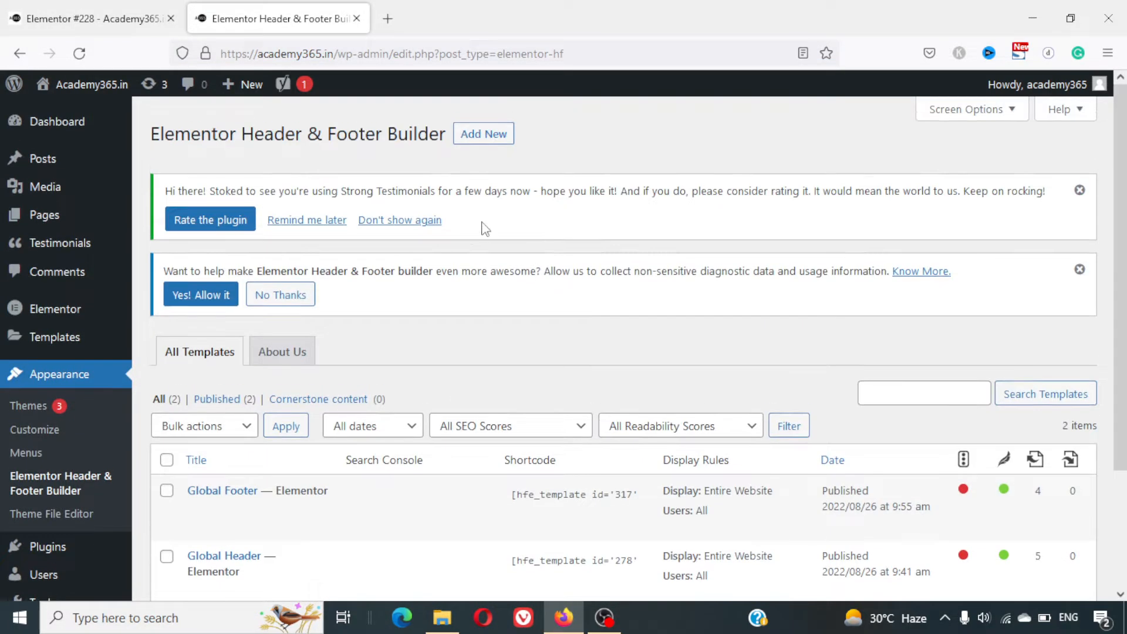
left_click(478, 135)
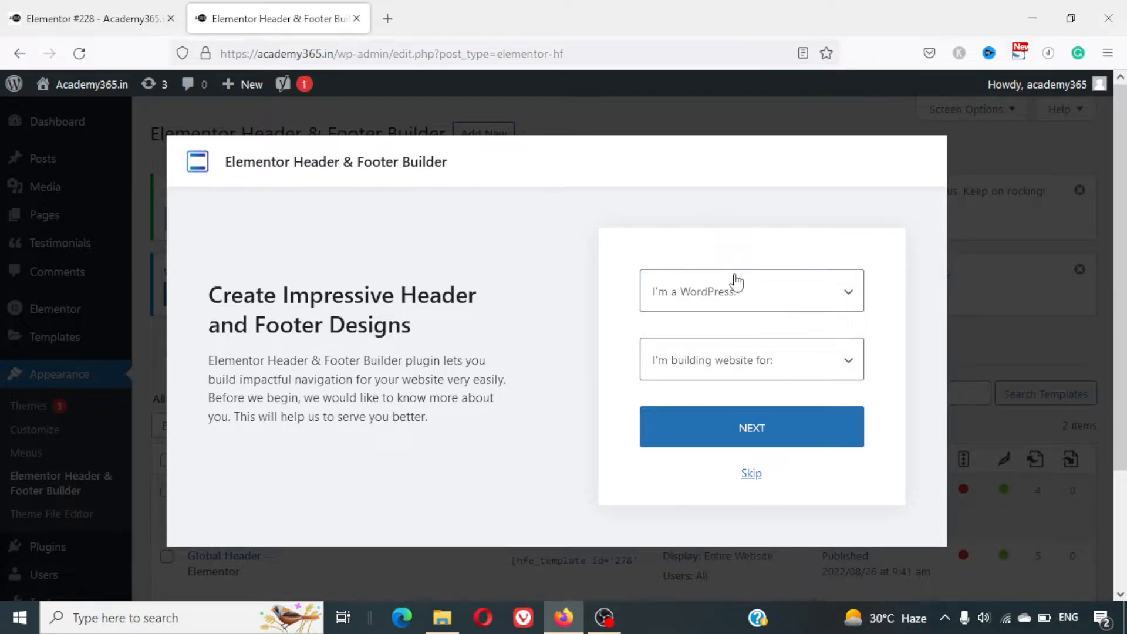
left_click(747, 296)
left_click(747, 295)
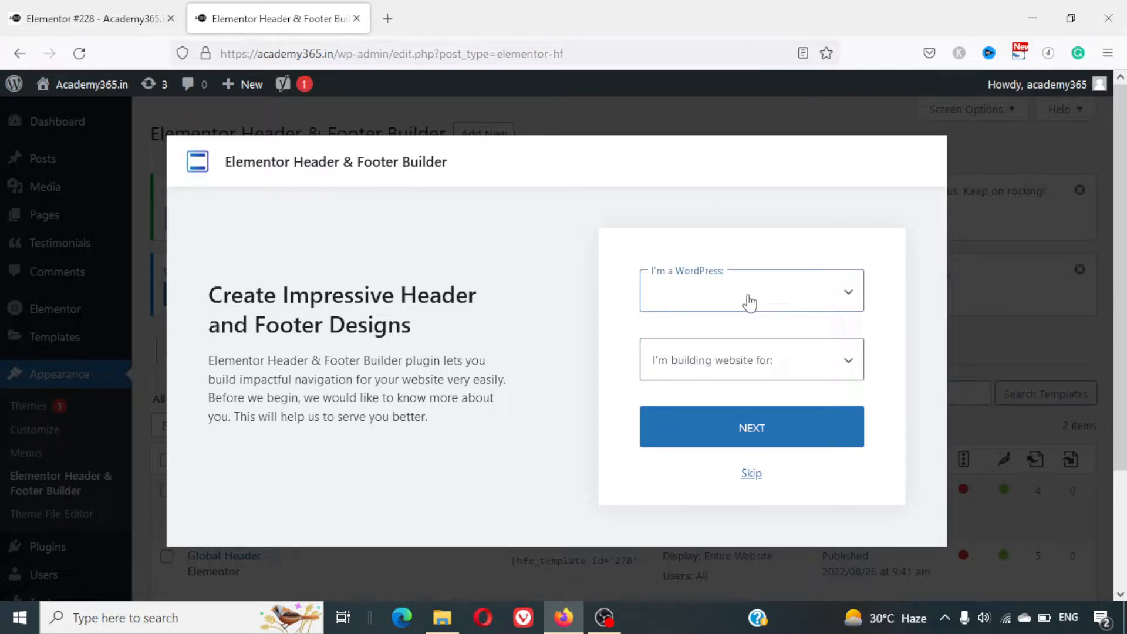
left_click(729, 378)
left_click(739, 421)
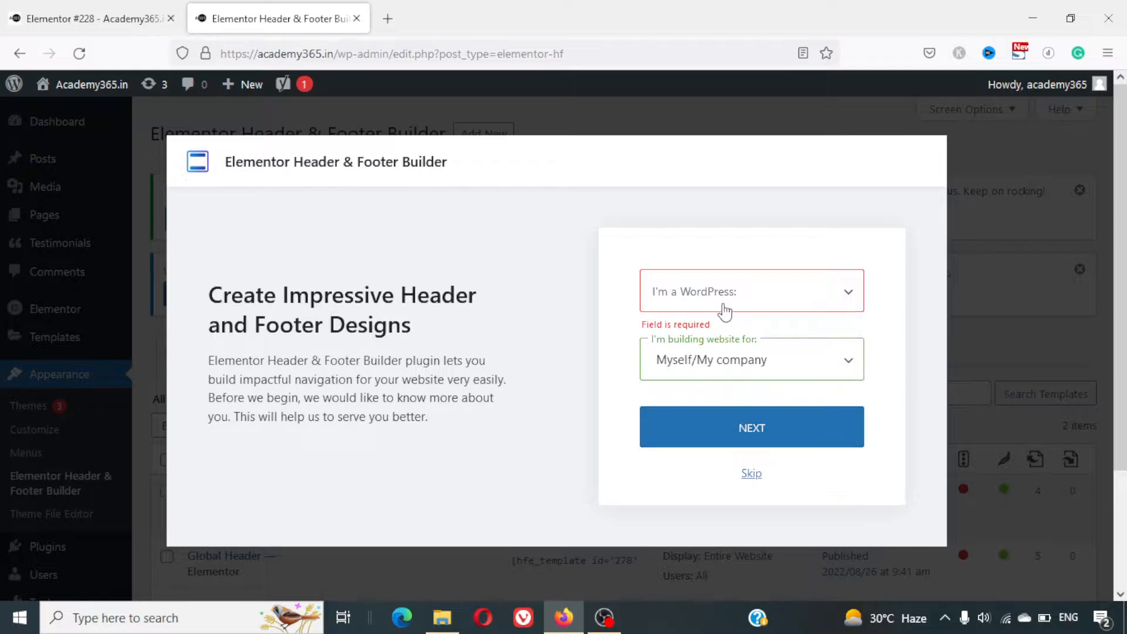
left_click(722, 308)
left_click(696, 354)
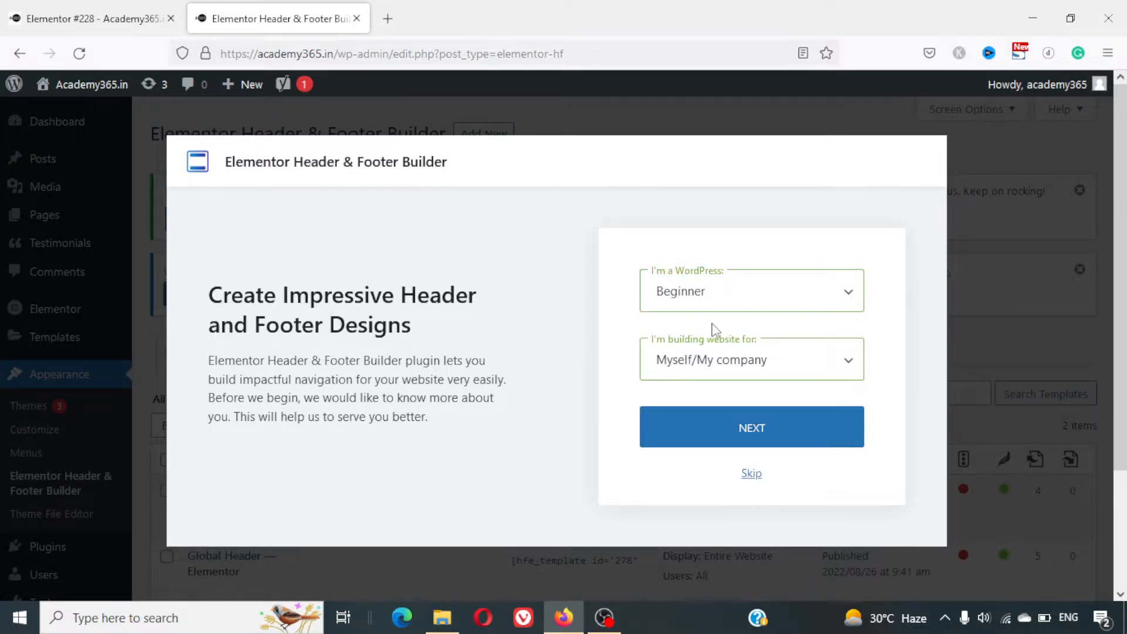
left_click(722, 303)
left_click(719, 403)
Skip the onboarding survey and title the new template "Header New"
left_click(751, 473)
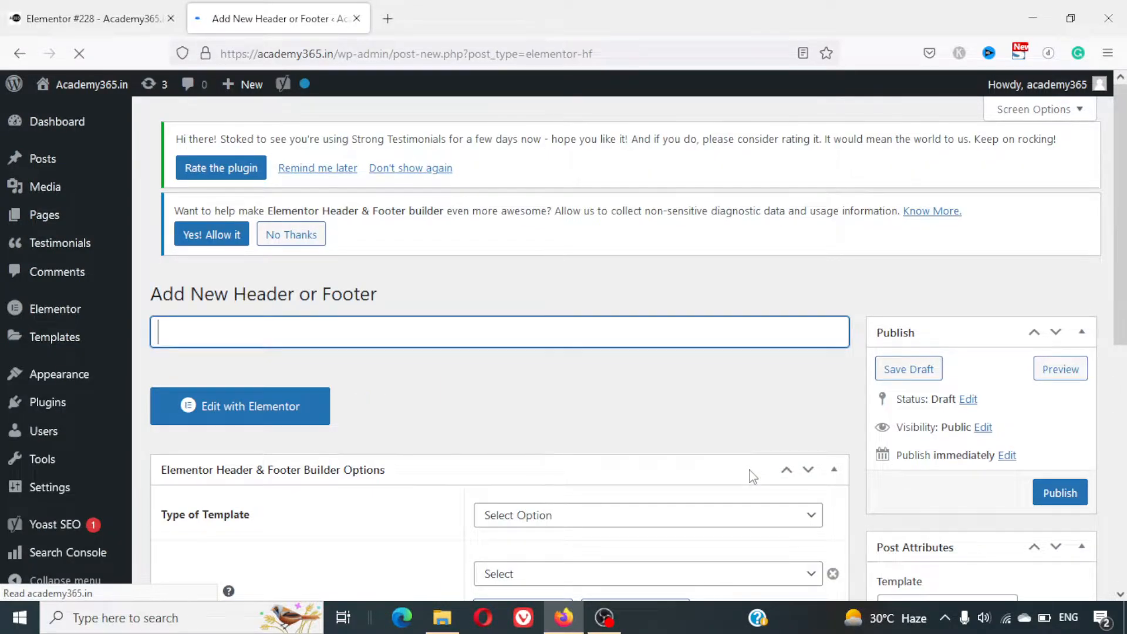
scroll(594, 390, "down", 4)
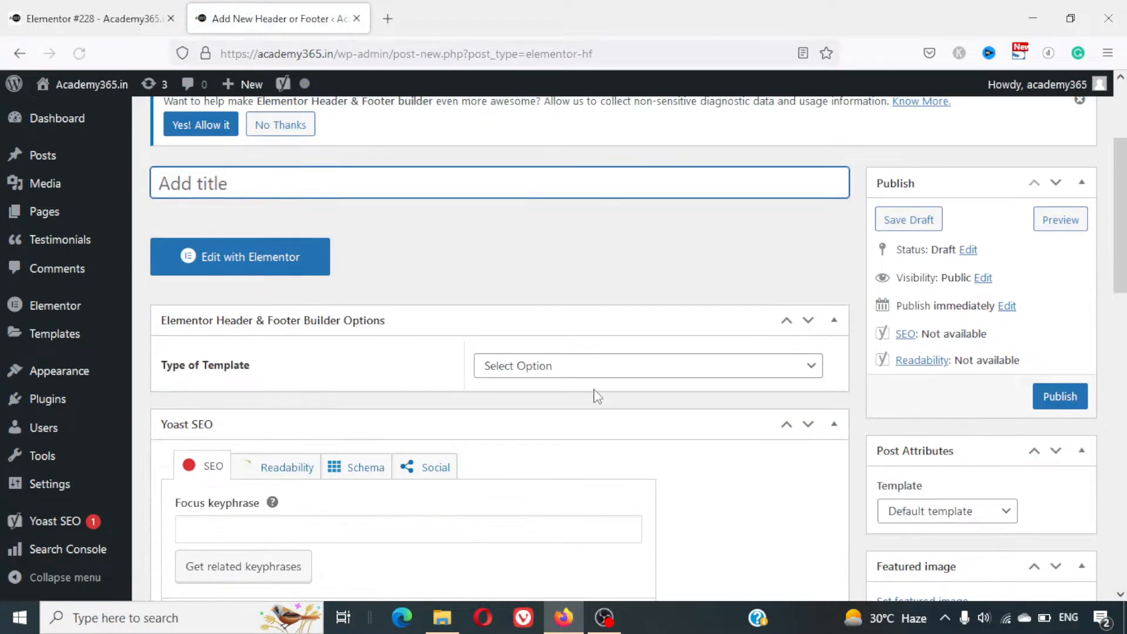
scroll(597, 396, "up", 3)
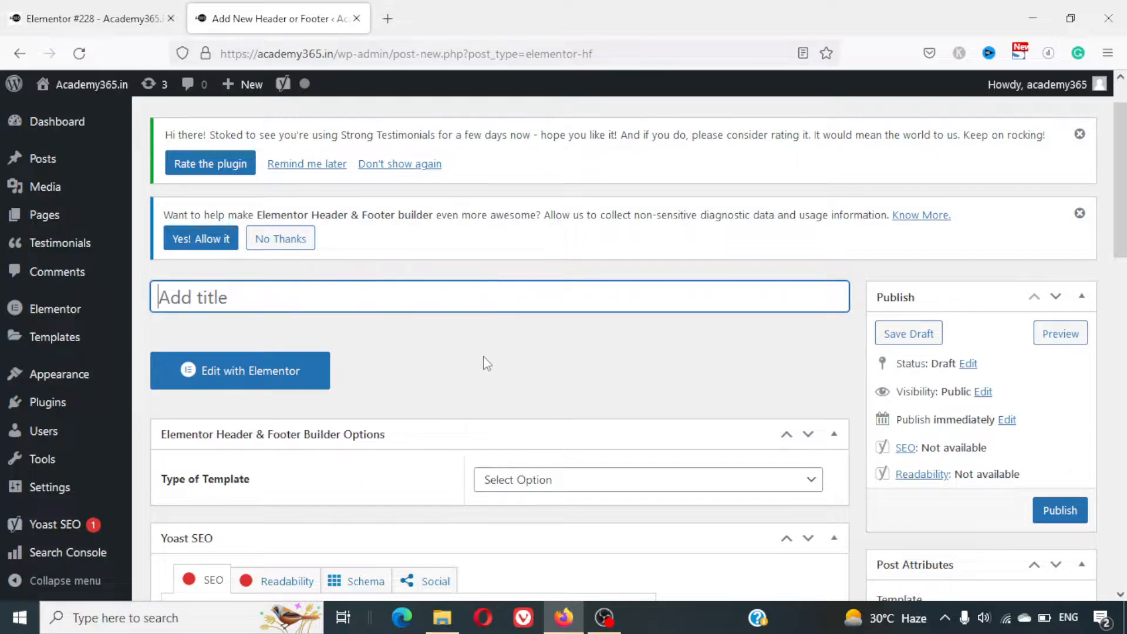
scroll(483, 356, "down", 1)
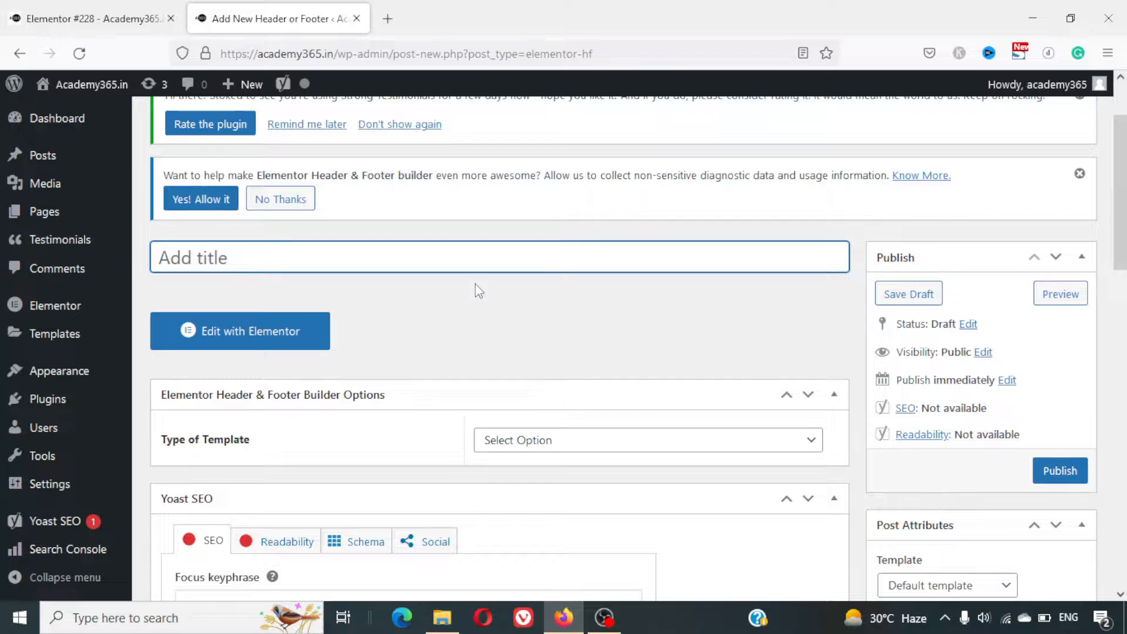
type("Header New")
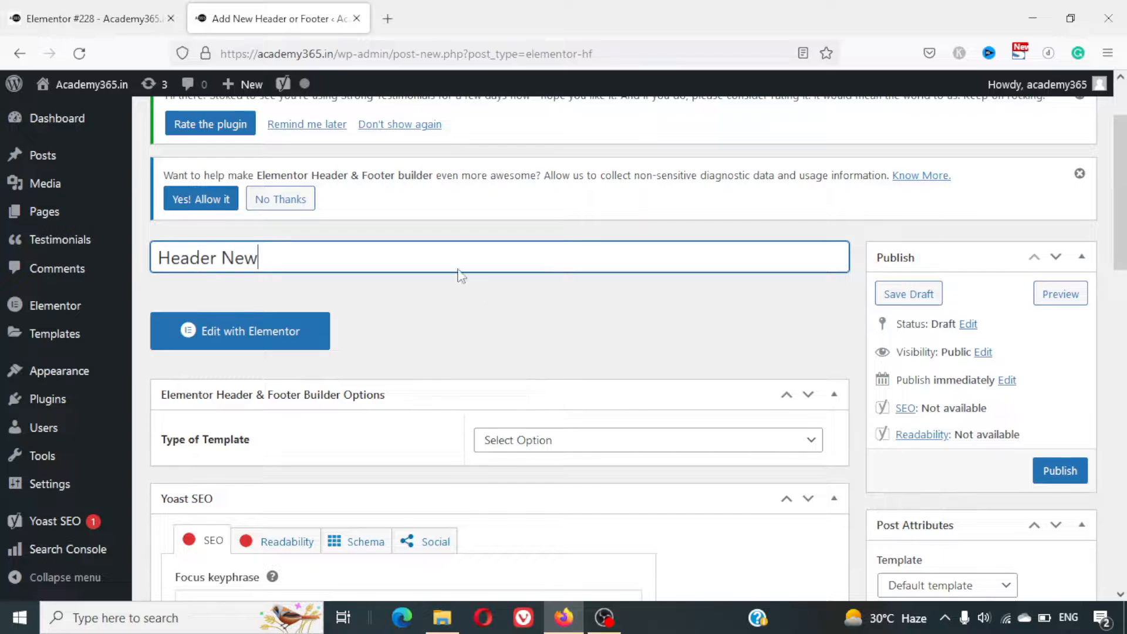
left_click(532, 301)
Set the new template's type to Header in the builder options
scroll(531, 302, "down", 1)
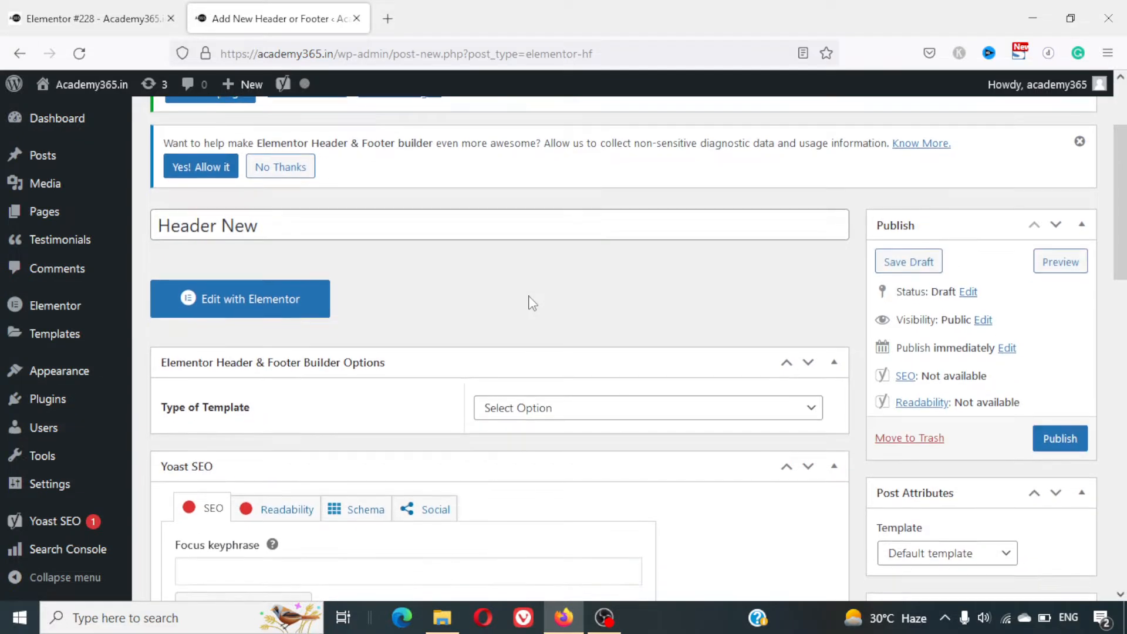
left_click(623, 420)
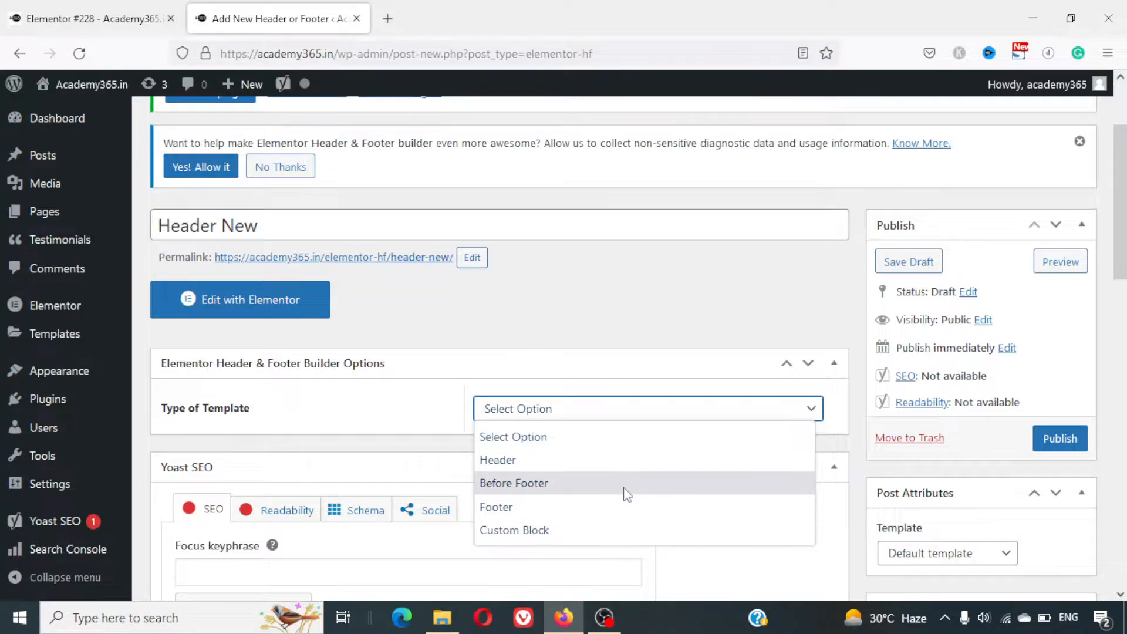
left_click(640, 459)
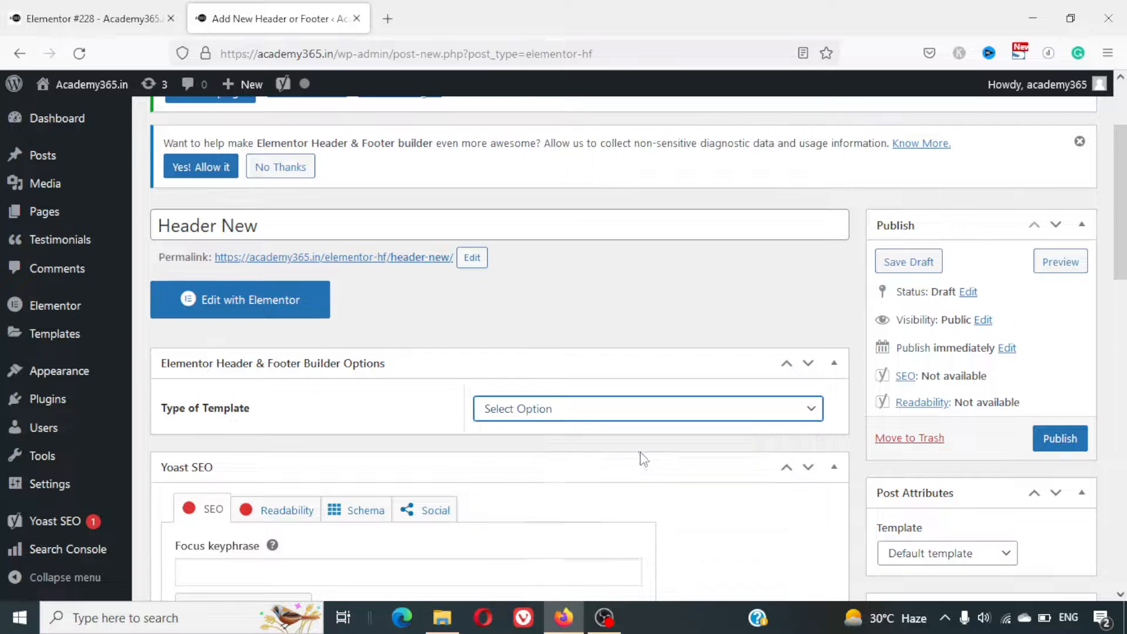
scroll(620, 394, "down", 2)
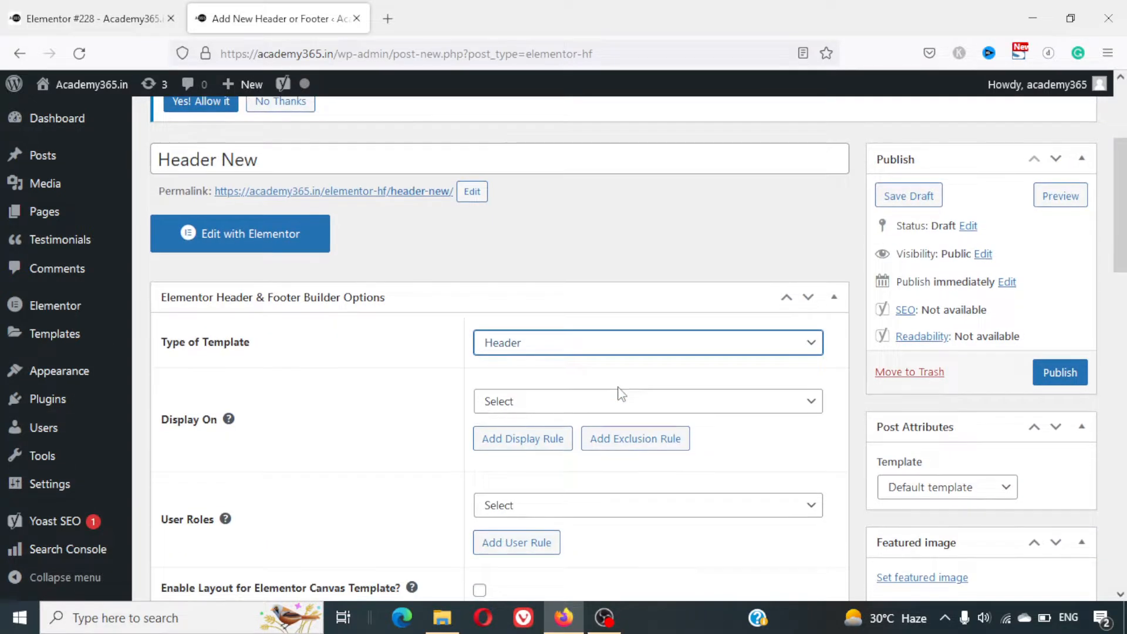
Try the Before Footer and Footer template types, ending with the type set back to Header
left_click(587, 352)
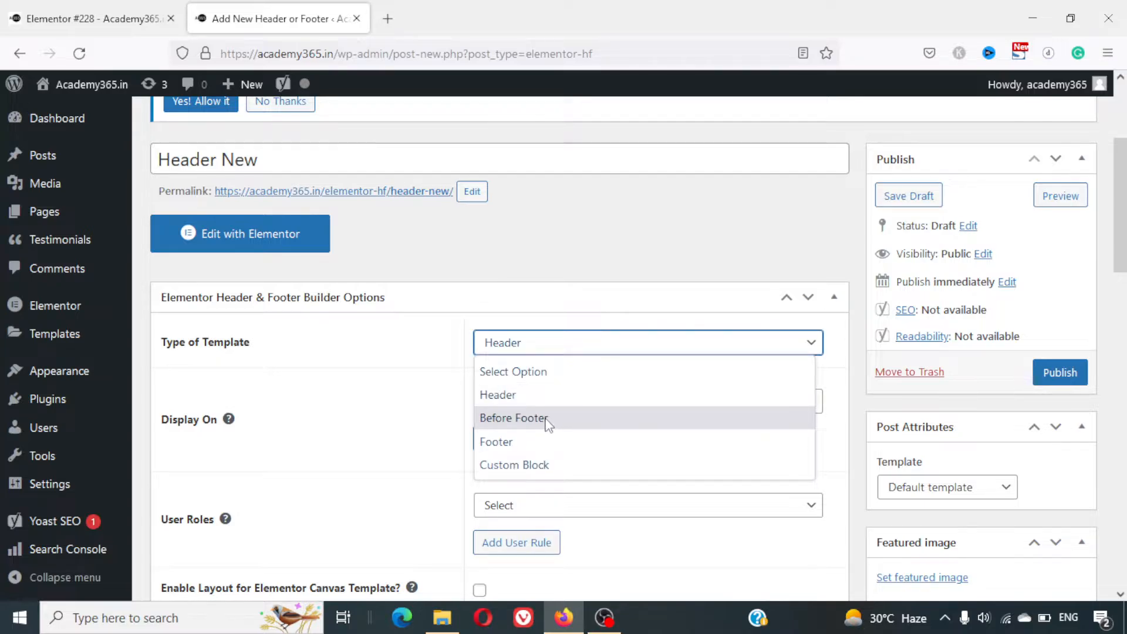
left_click(548, 418)
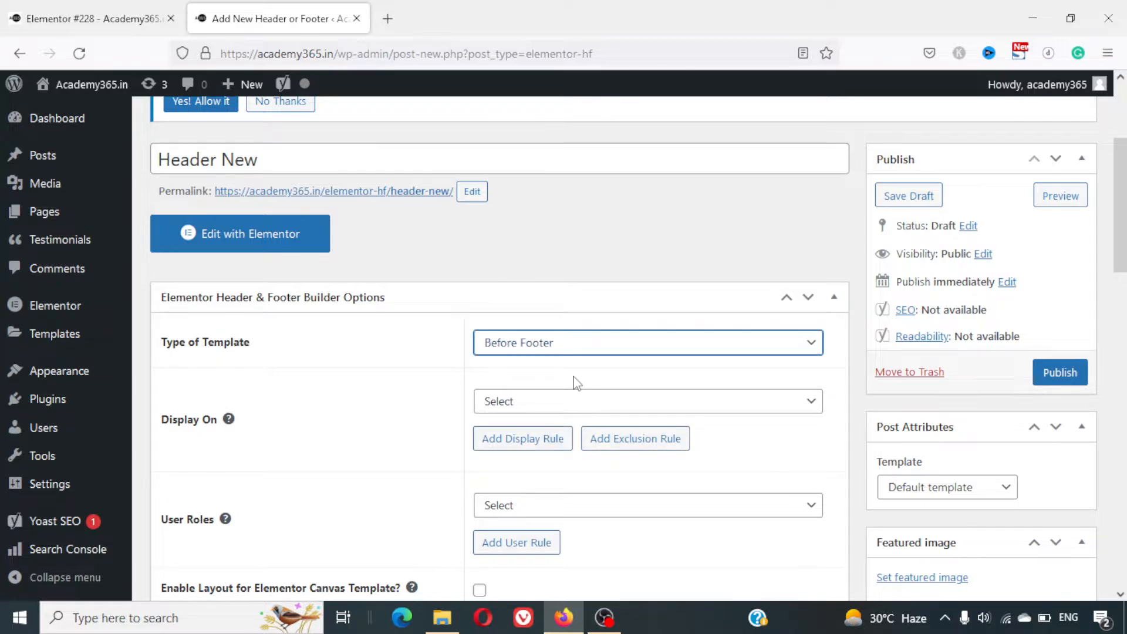
left_click(589, 355)
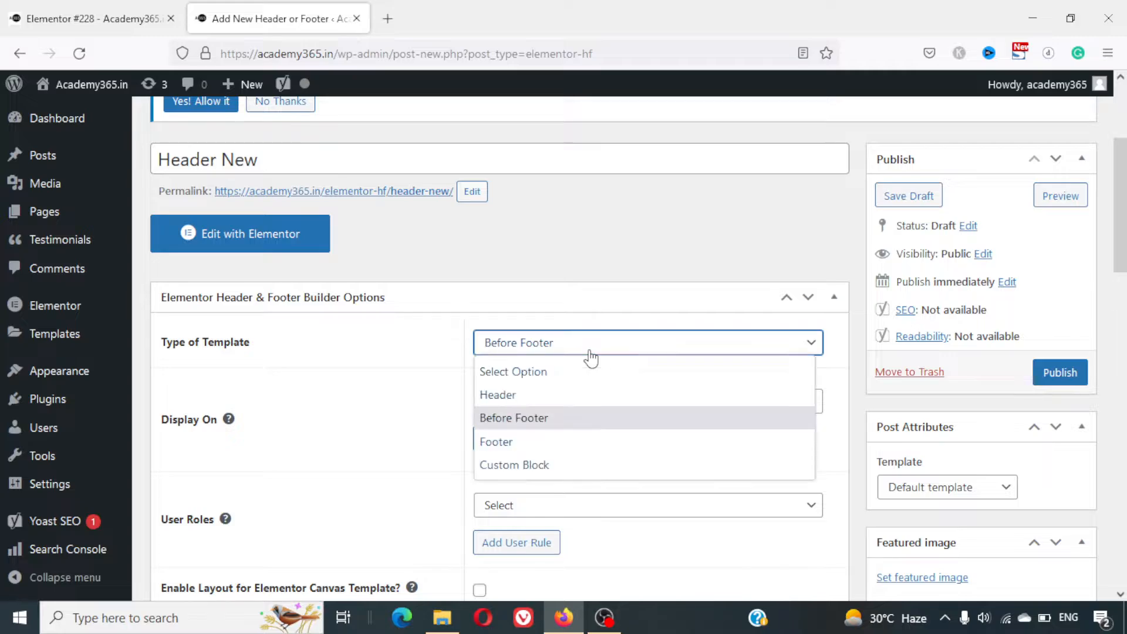
left_click(548, 442)
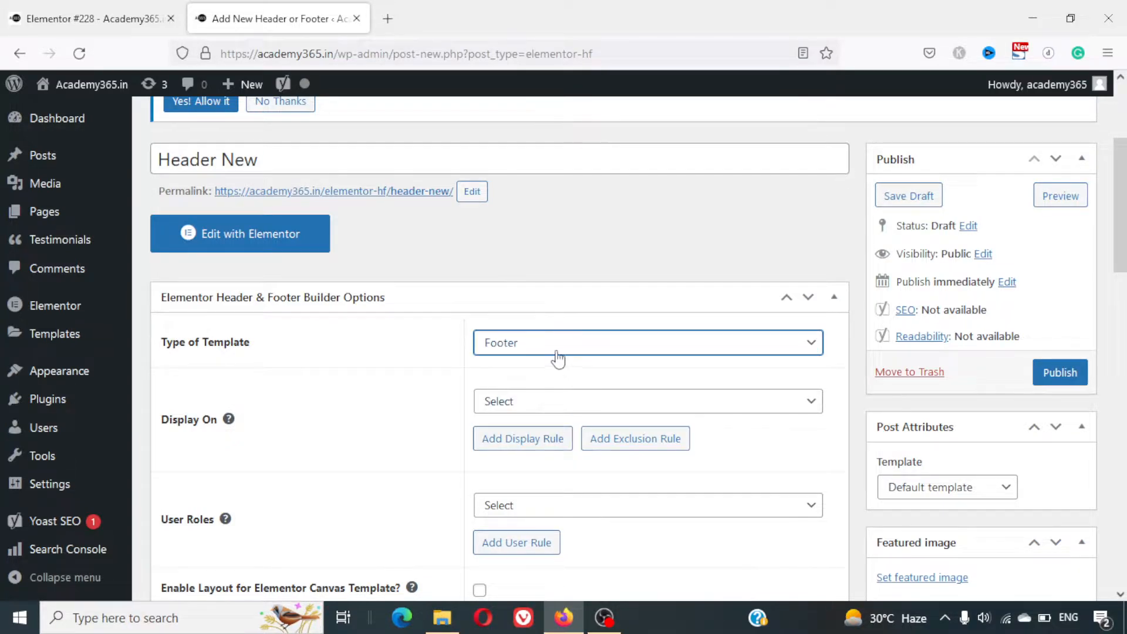
left_click(608, 356)
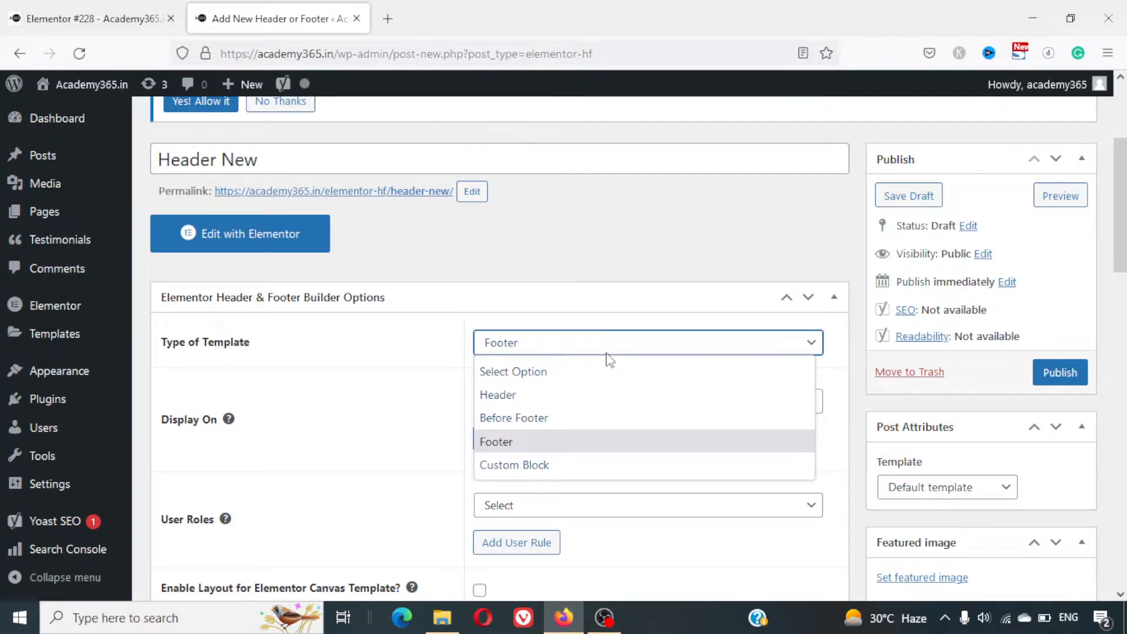
left_click(540, 404)
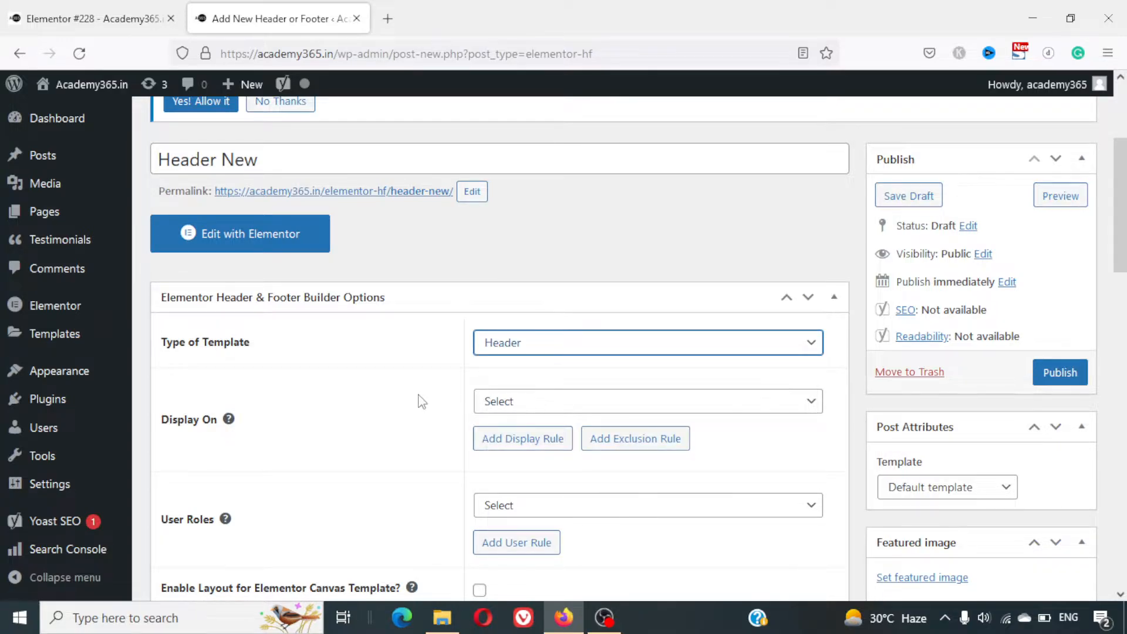
Set the header's display location to Front Page and look at the front page on the live site
scroll(420, 398, "down", 2)
left_click(544, 323)
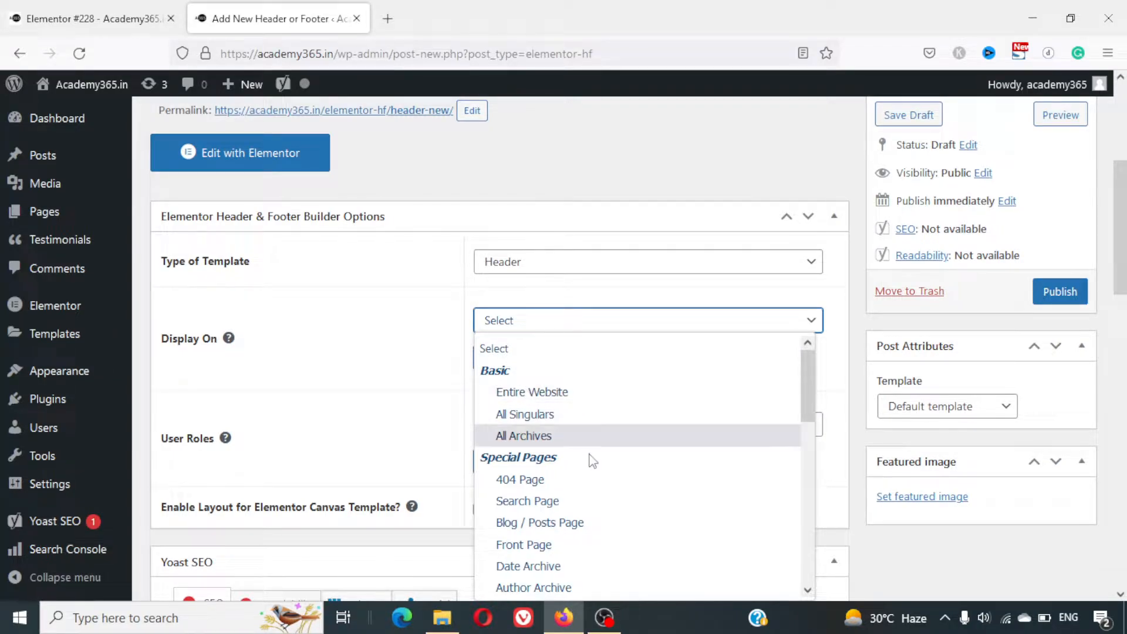
scroll(592, 461, "down", 1)
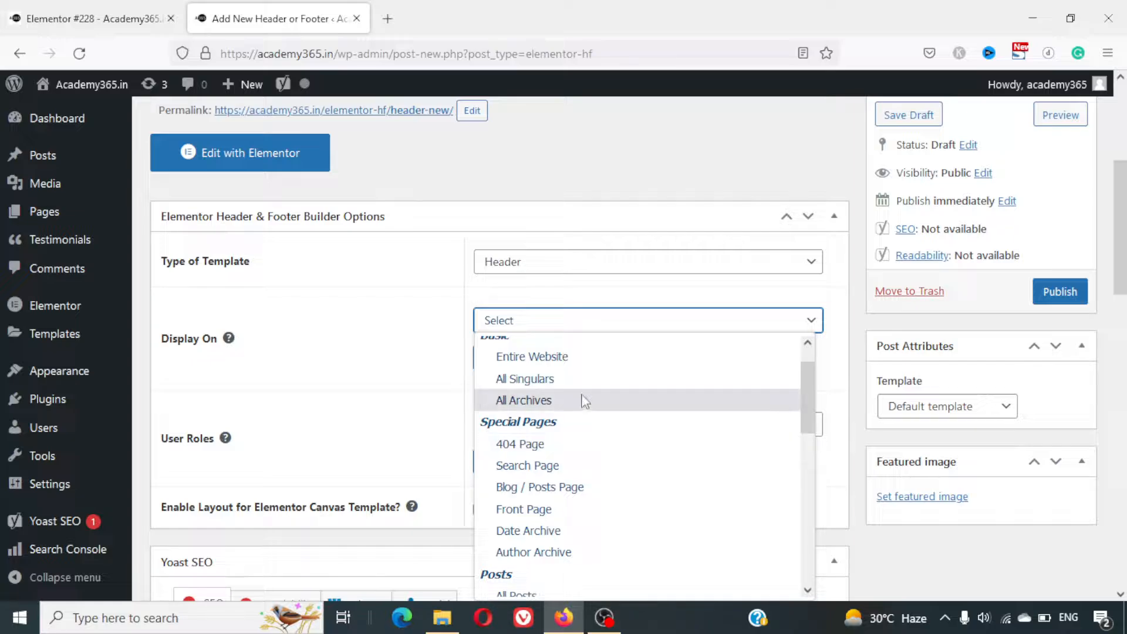
scroll(594, 479, "down", 2)
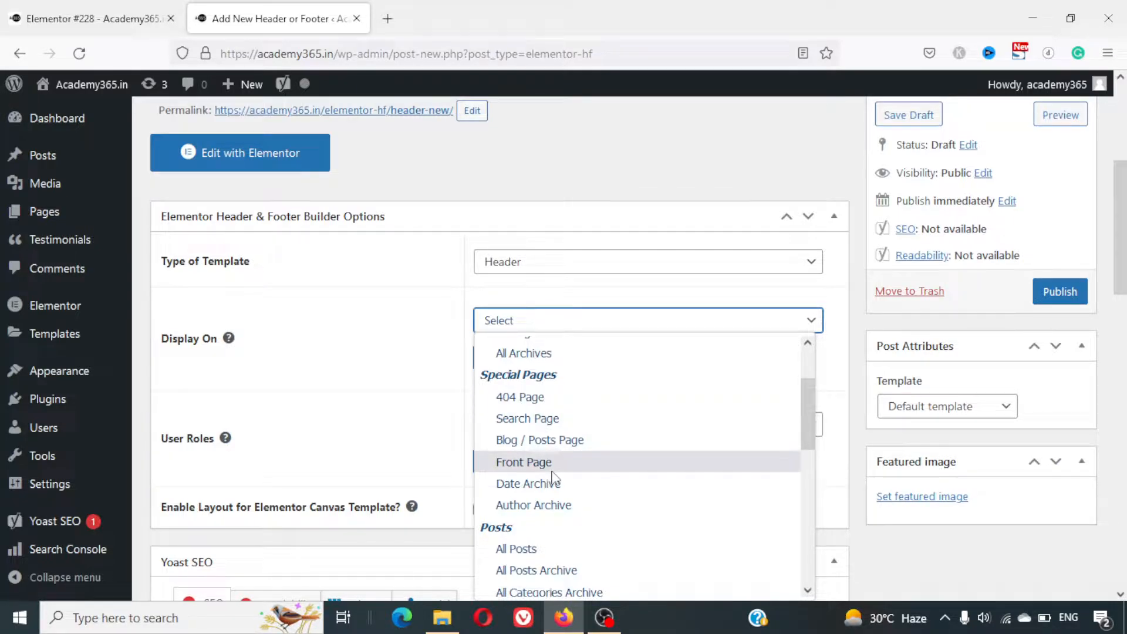
left_click(596, 470)
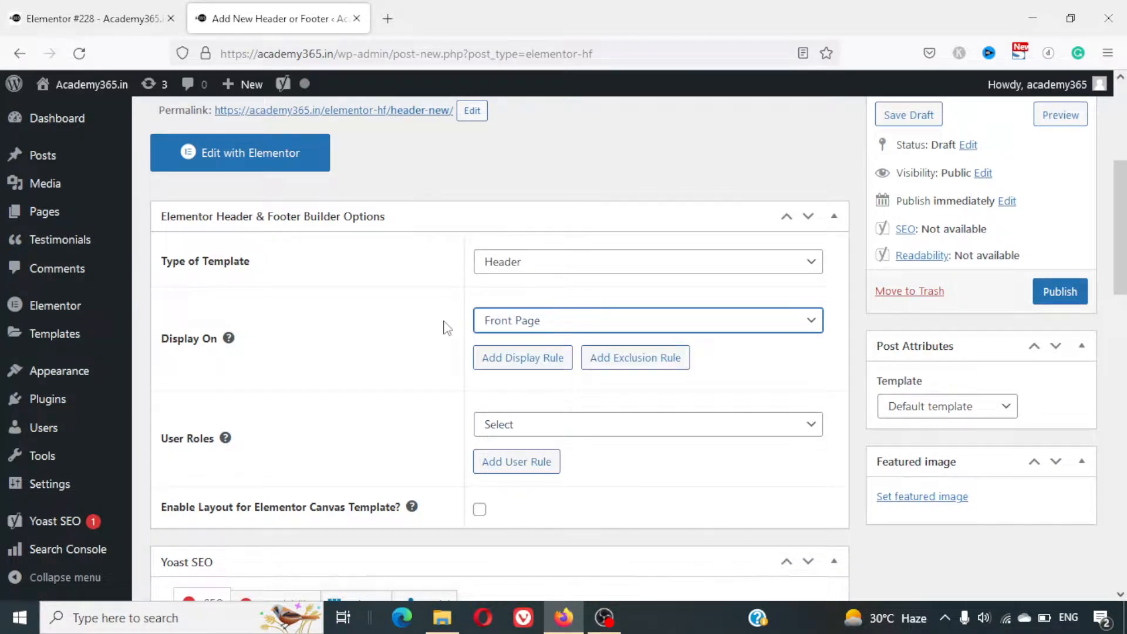
key("ctrl+Tab")
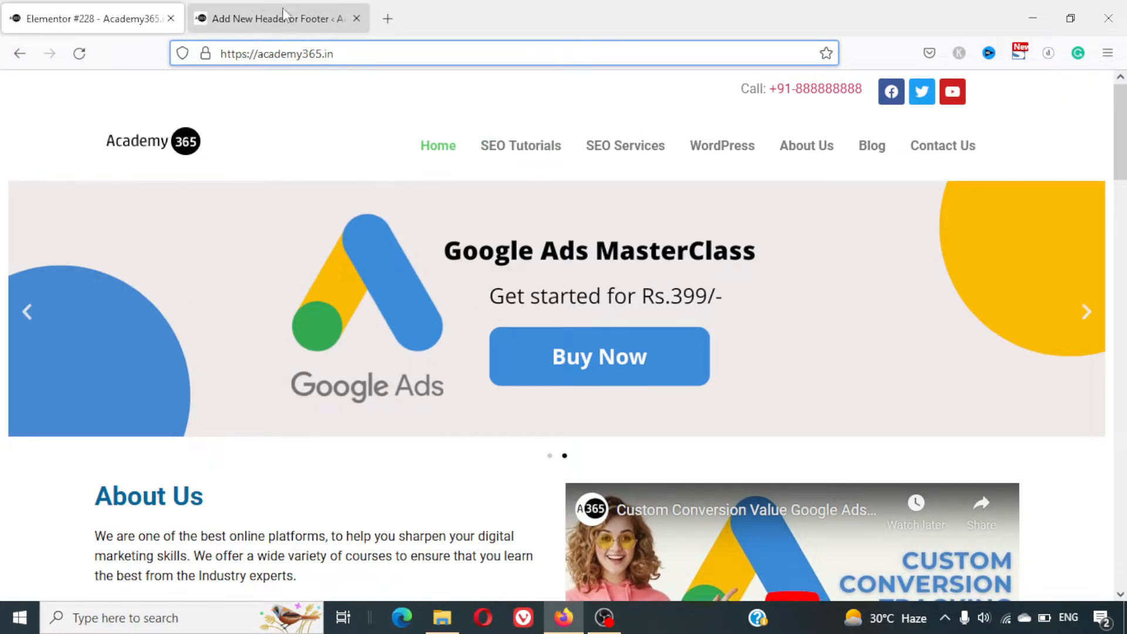
left_click(254, 18)
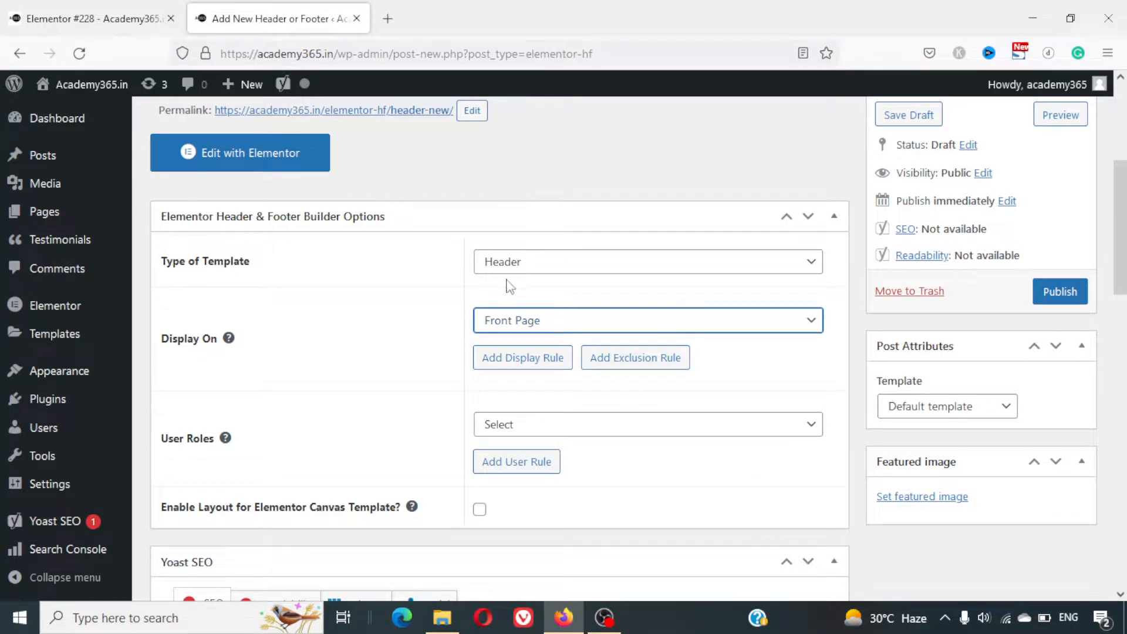
Set the header's display location to the special page option 404 Page
left_click(532, 320)
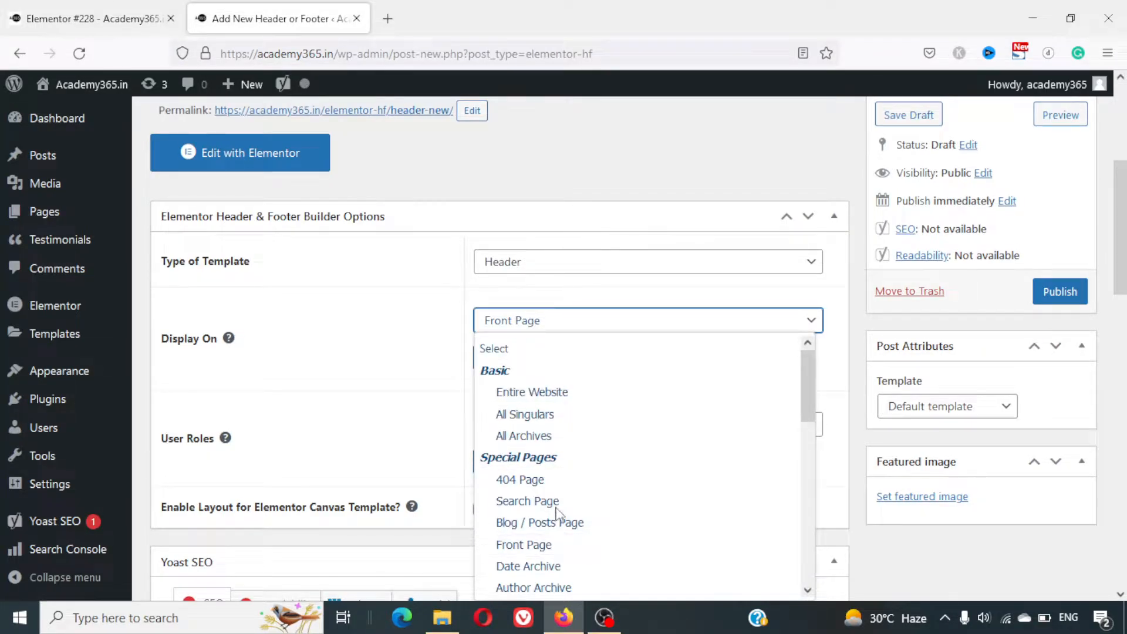
scroll(602, 562, "down", 1)
scroll(603, 562, "up", 1)
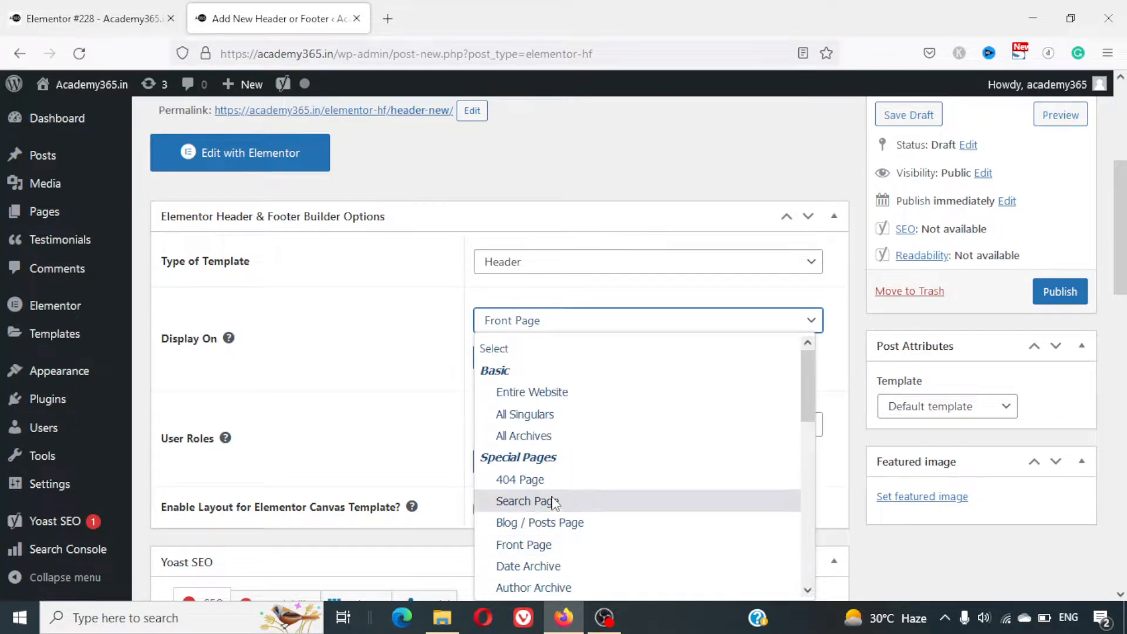
left_click(538, 482)
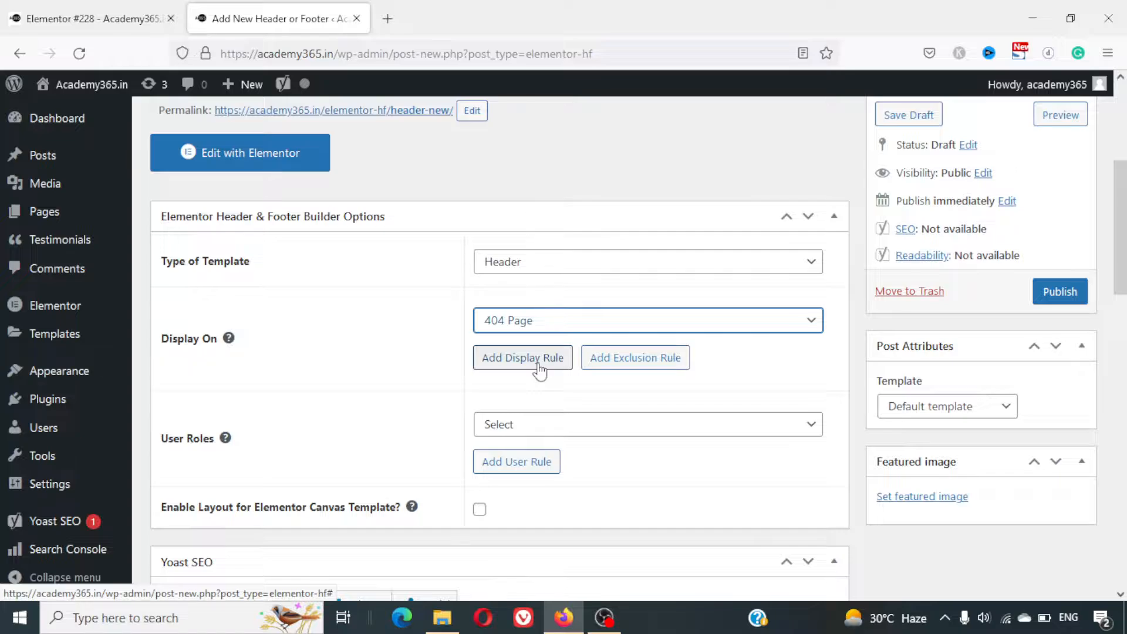
Set the header's user roles to All and review the other available roles without changing the choice
scroll(434, 414, "down", 1)
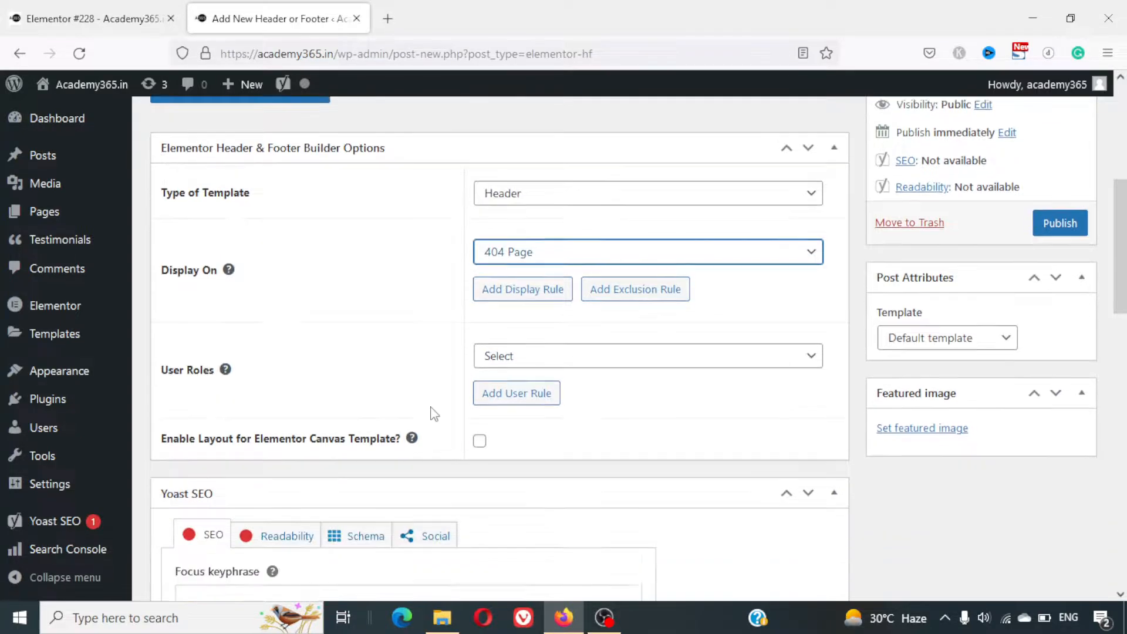
left_click(541, 355)
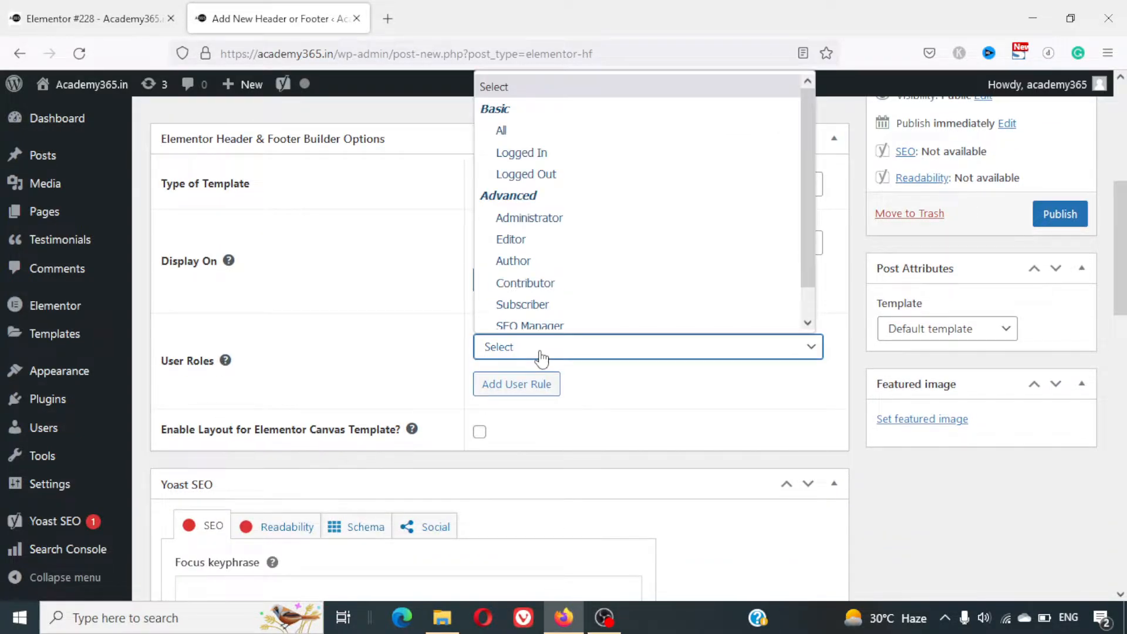
left_click(554, 139)
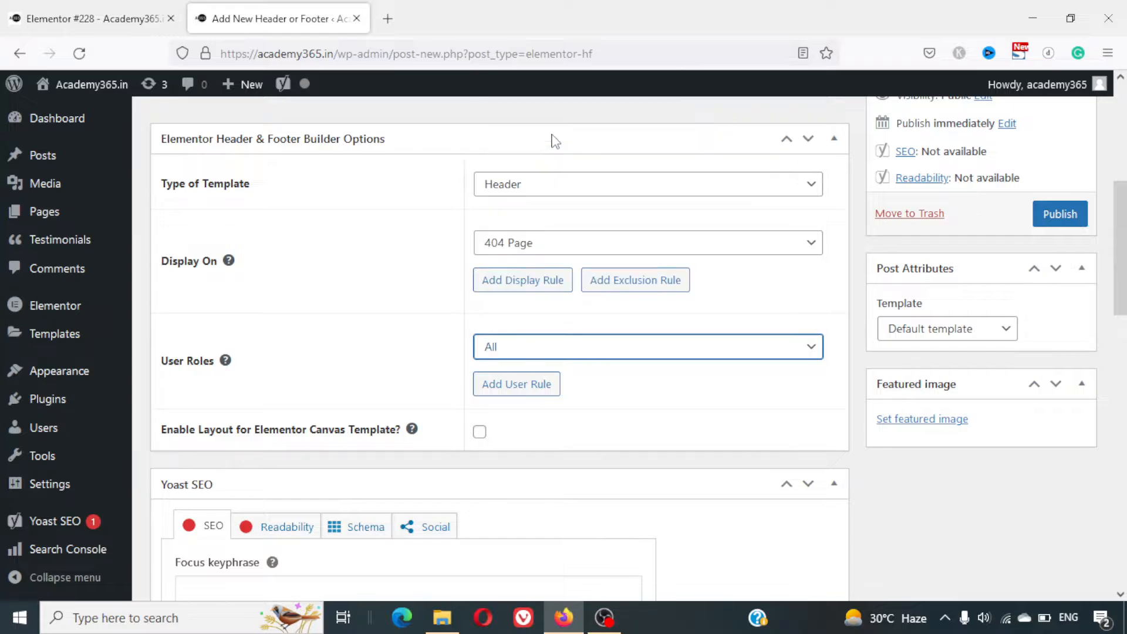
left_click(574, 351)
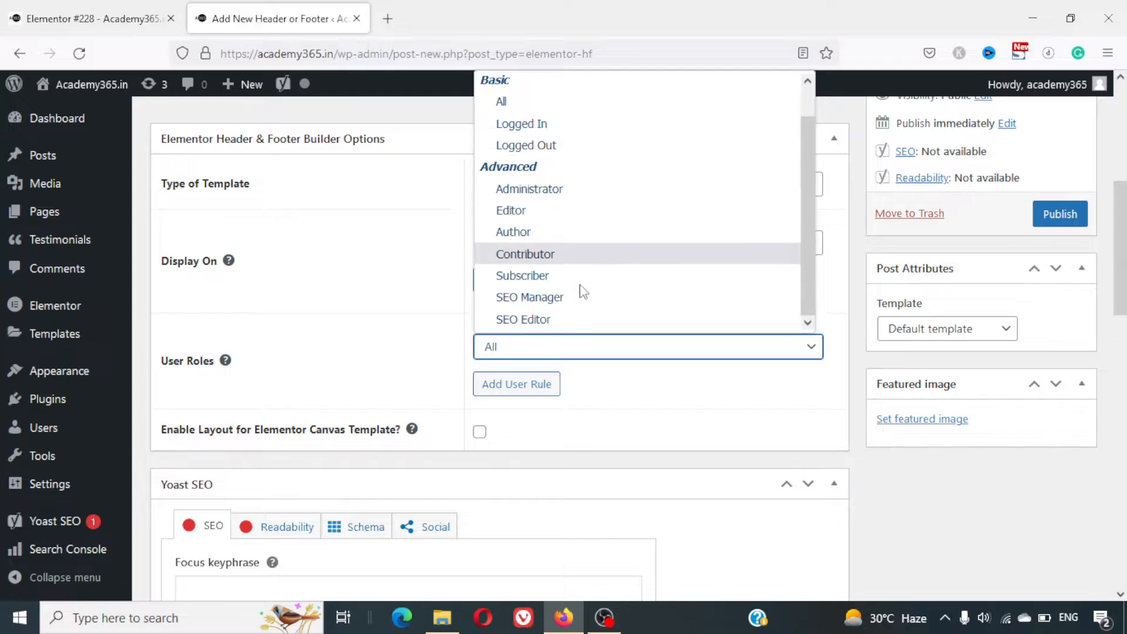
left_click(378, 351)
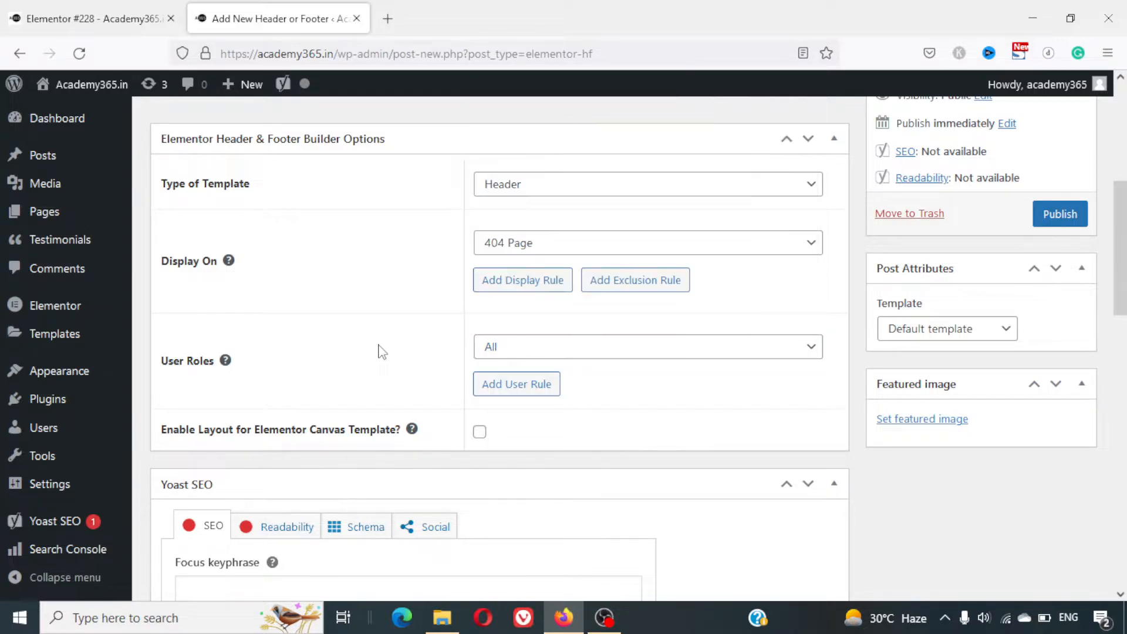
Review the remaining template options and publish the "Header New" template
scroll(674, 425, "down", 2)
scroll(678, 430, "up", 3)
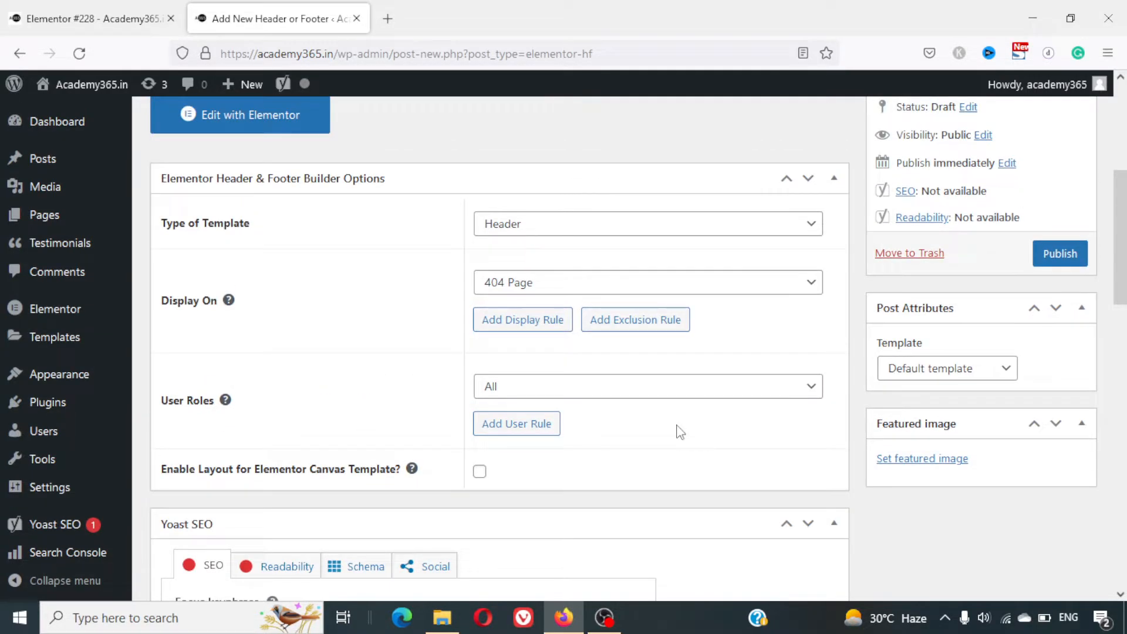
scroll(697, 405, "down", 5)
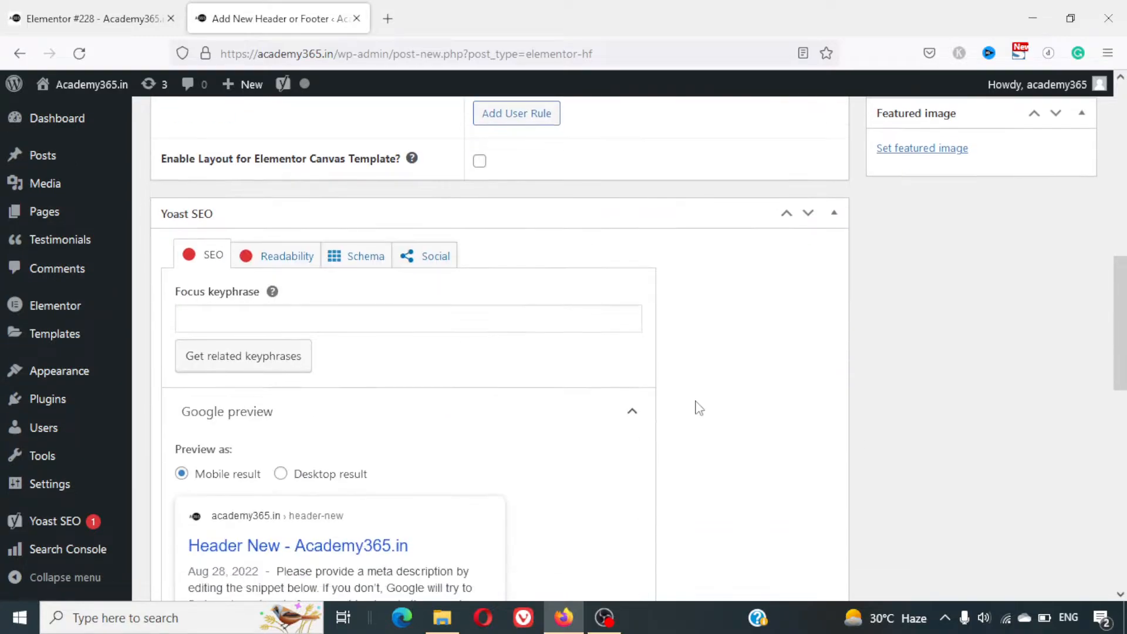
scroll(697, 407, "up", 7)
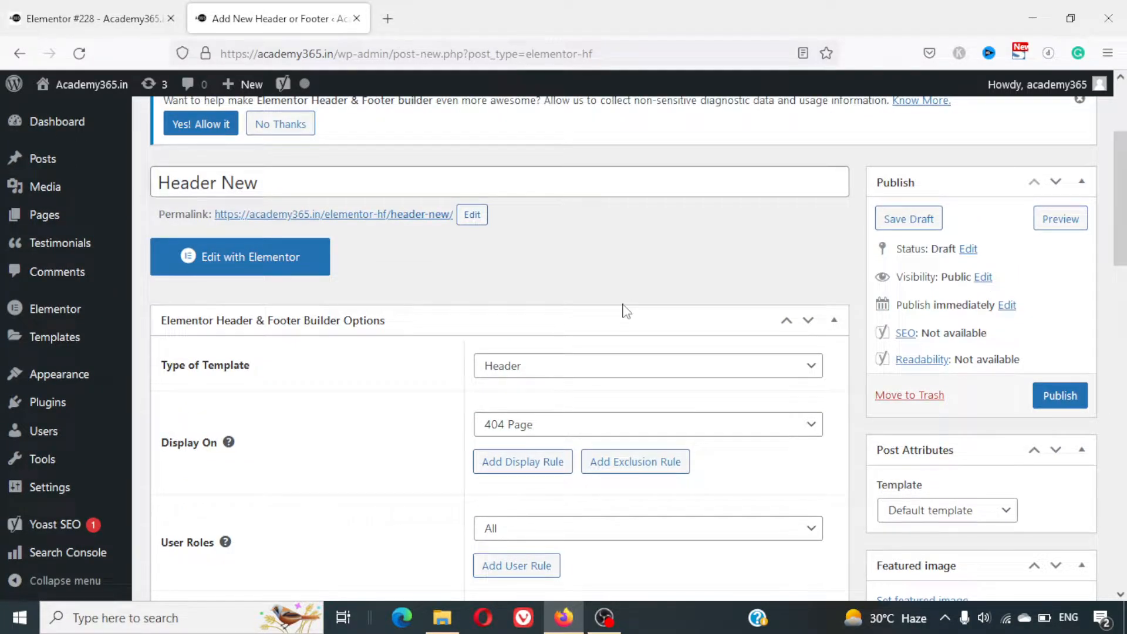
left_click(1060, 396)
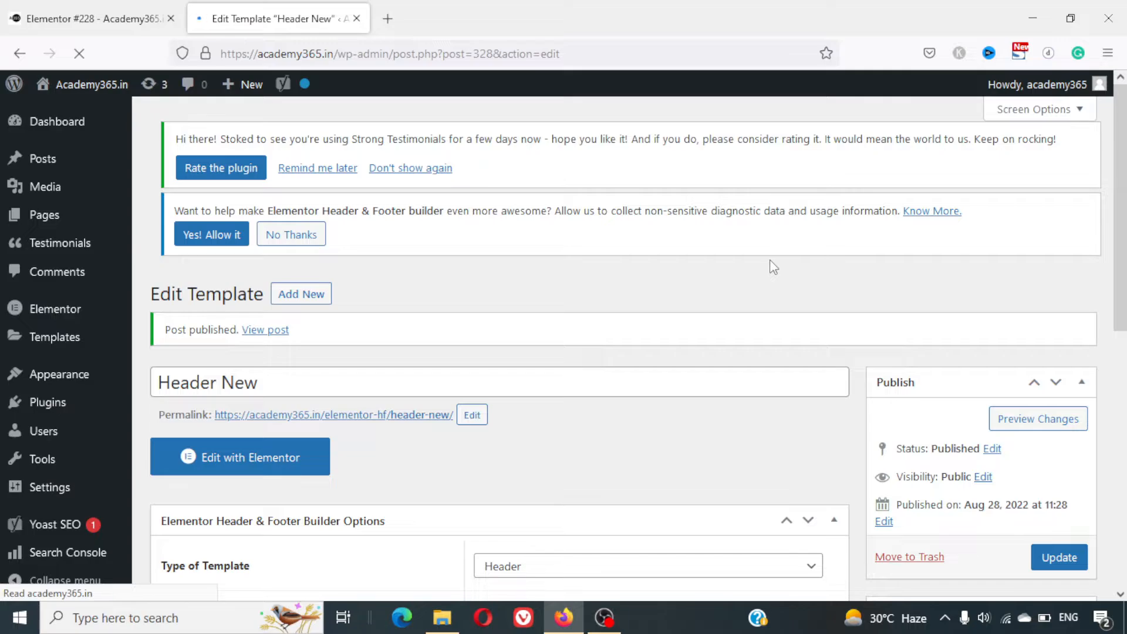
Open the published "Header New" template for editing with Elementor
scroll(773, 267, "down", 3)
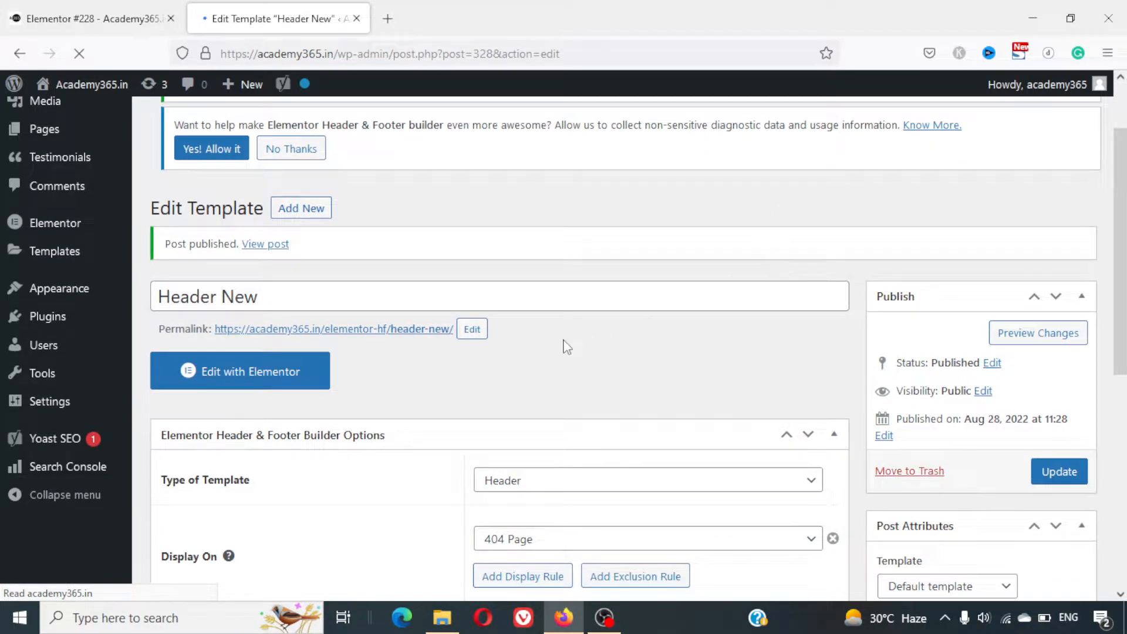
scroll(568, 262, "down", 3)
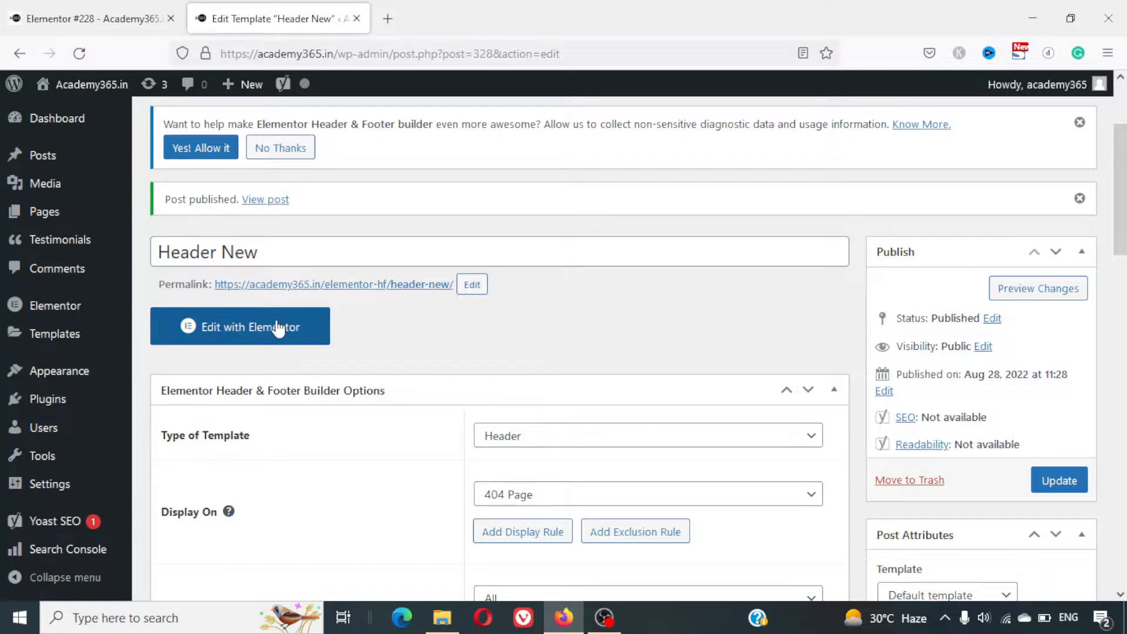
left_click(226, 339)
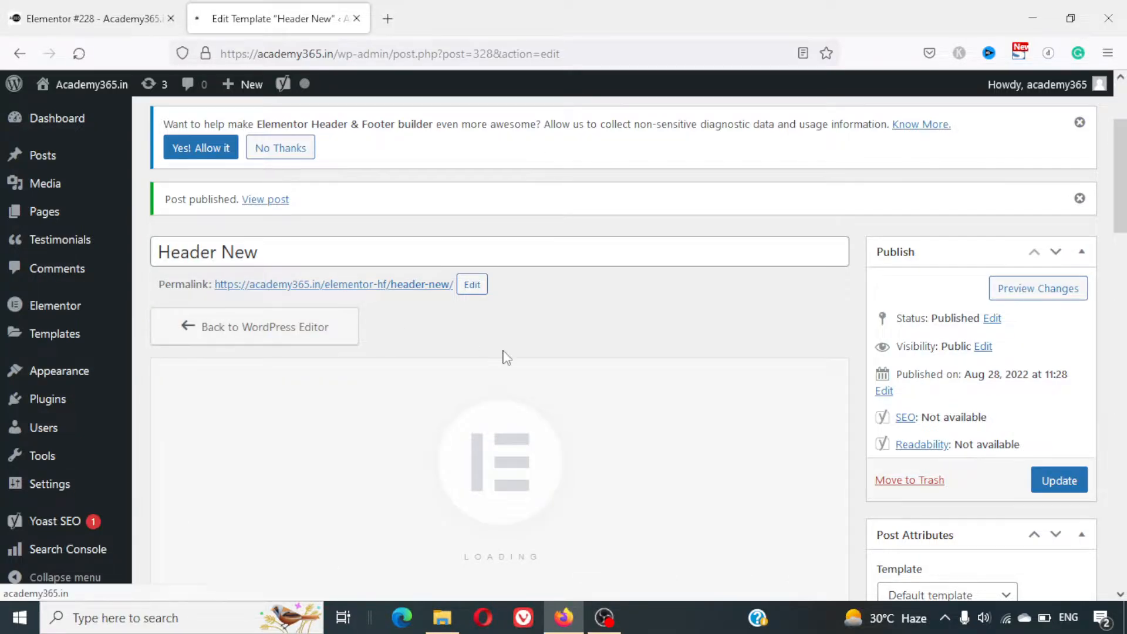
scroll(505, 355, "down", 1)
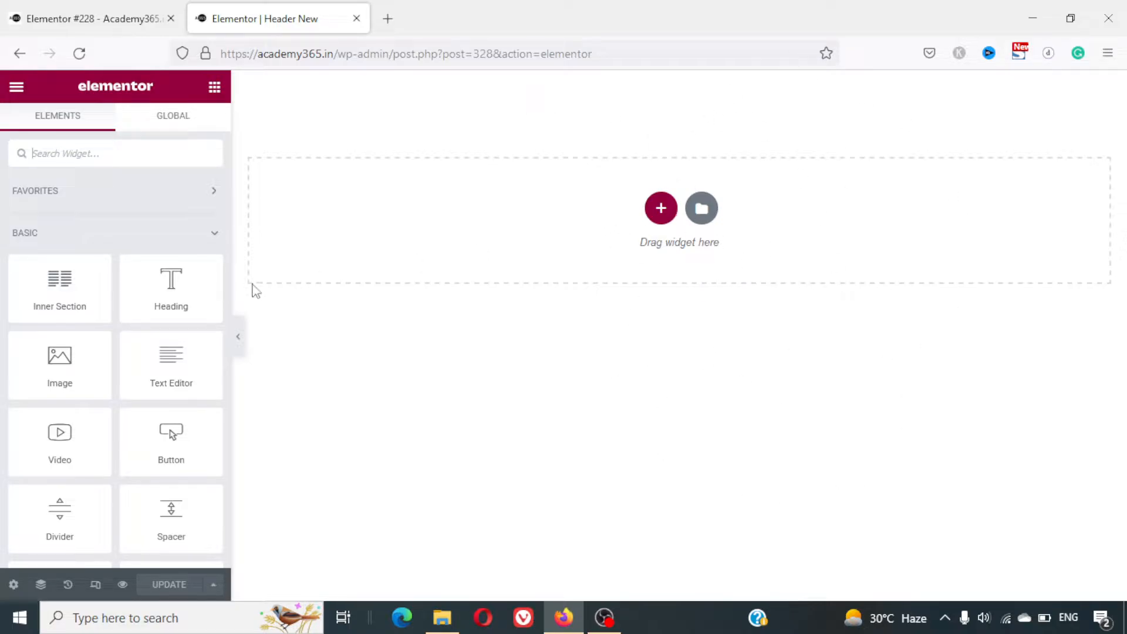
Check the live site's header layout and add a two-column section with a narrow left and a wide right column
left_click(659, 216)
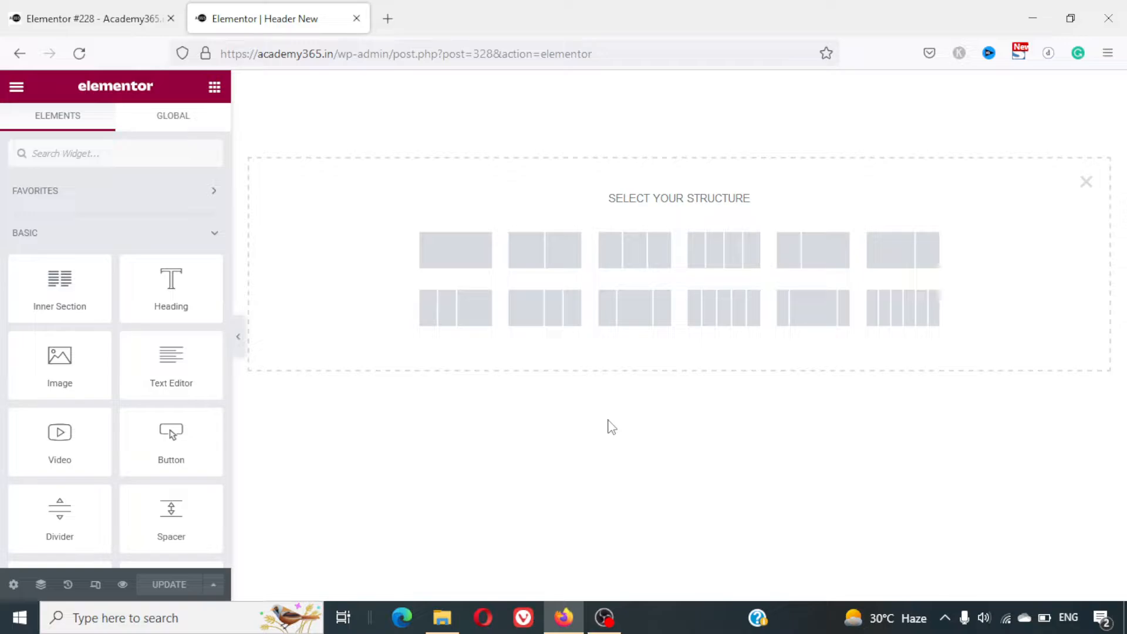
left_click(153, 13)
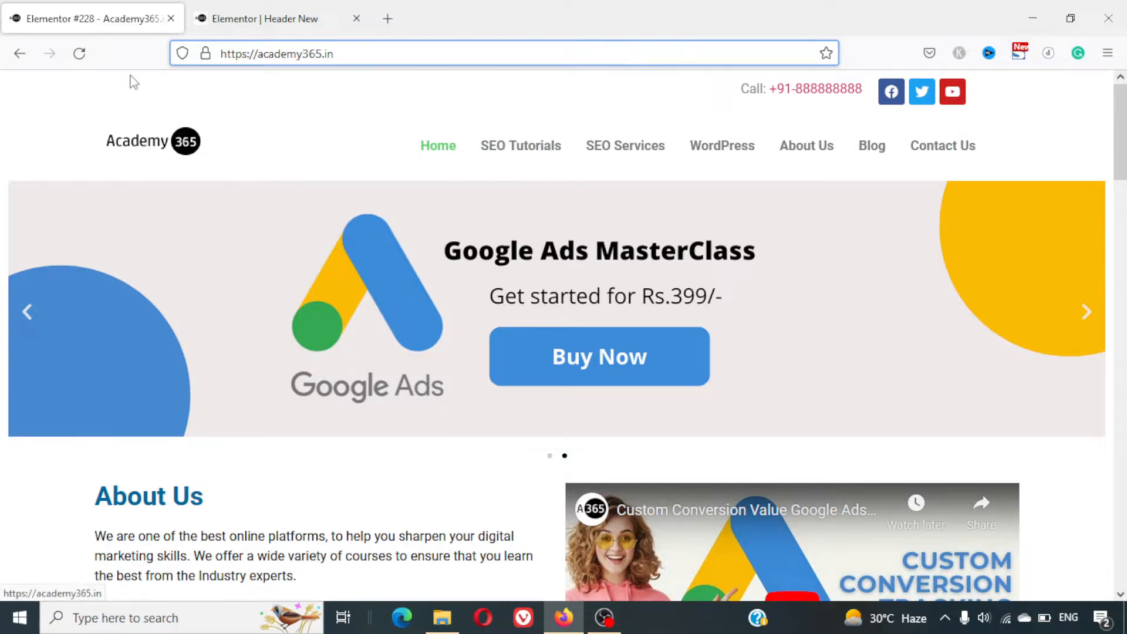
left_click(235, 13)
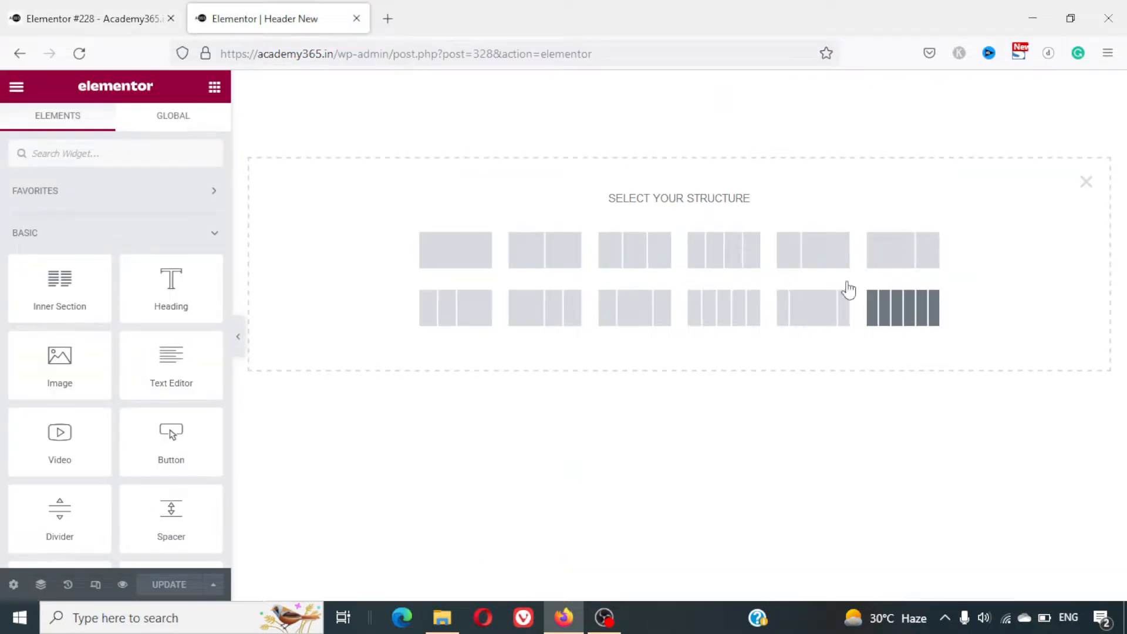
left_click(807, 249)
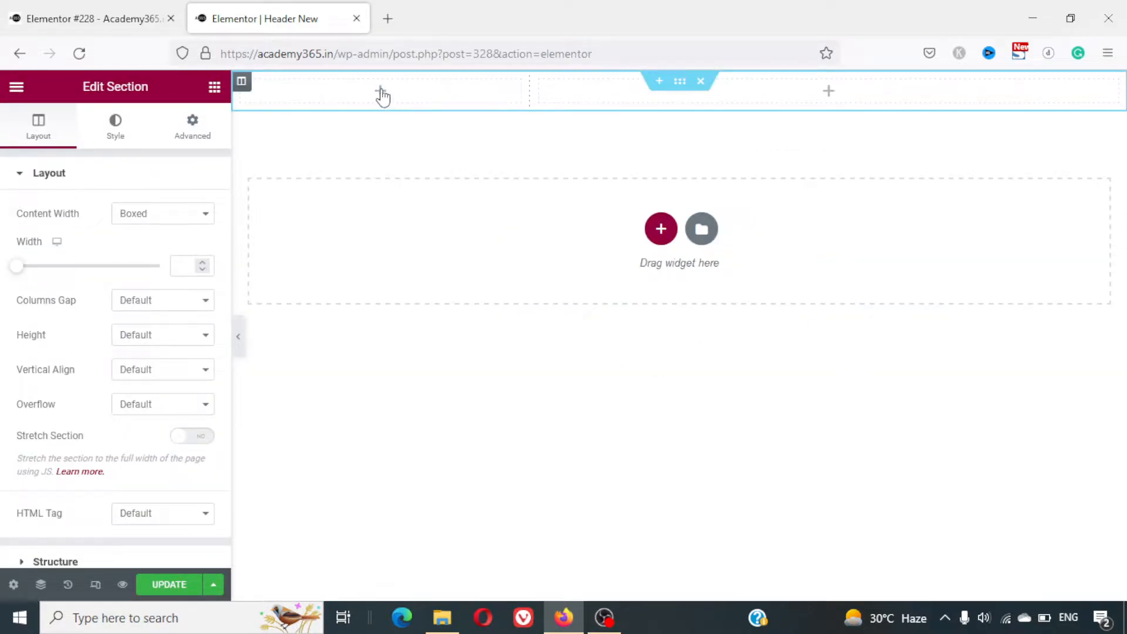
Search the widgets for "menu" and place the Navigation Menu widget in the section's wide right column
left_click(829, 91)
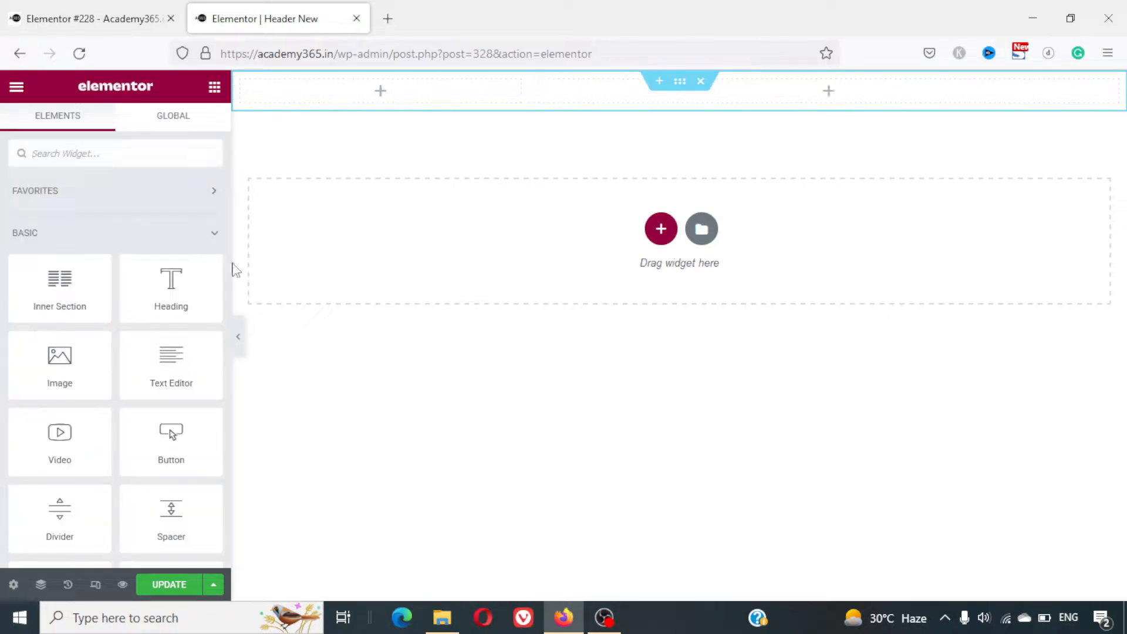
left_click(95, 155)
type("menu")
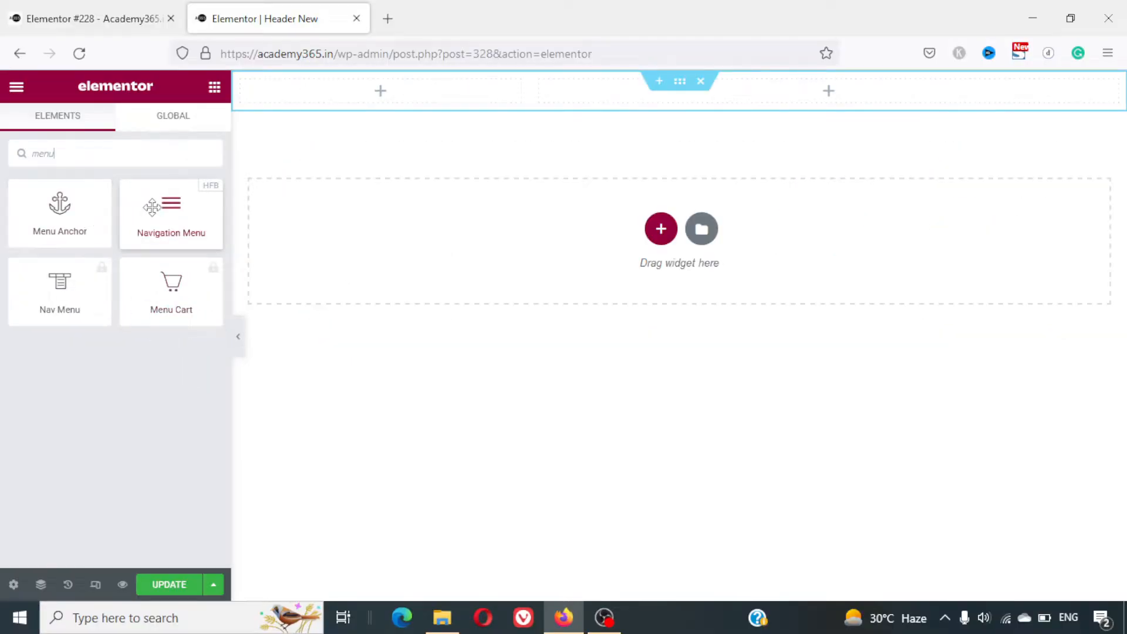
left_click_drag(137, 214, 727, 91)
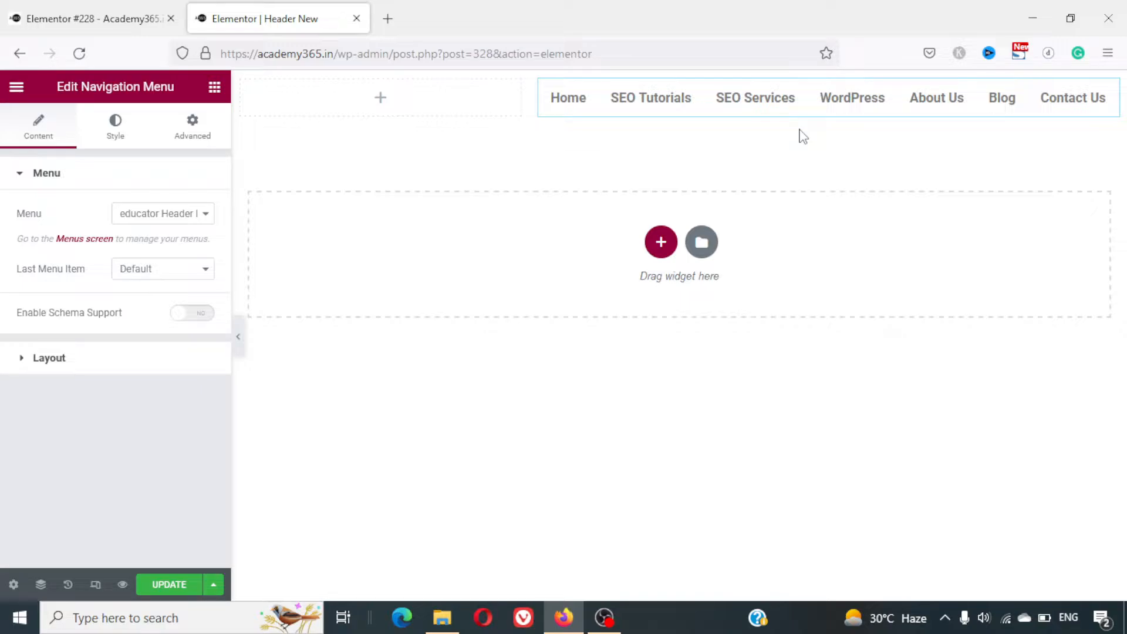
Check the live site's header menu and open the WordPress dashboard at academy365.in/wp-admin in a new browser tab
left_click(142, 12)
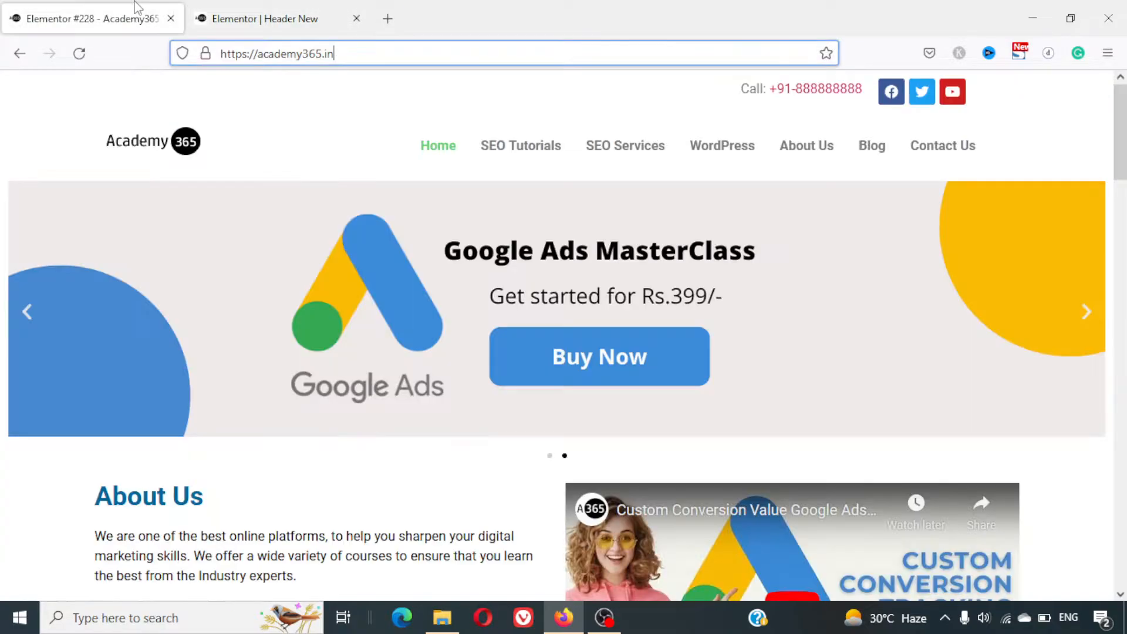
left_click(240, 15)
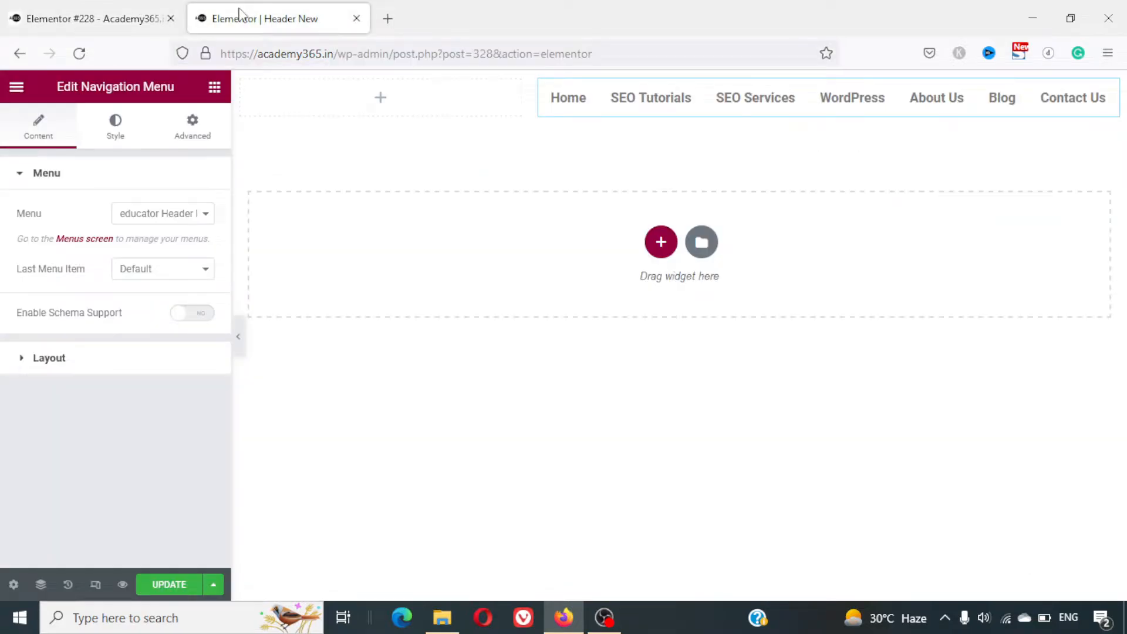
left_click(394, 8)
type("demy365.in")
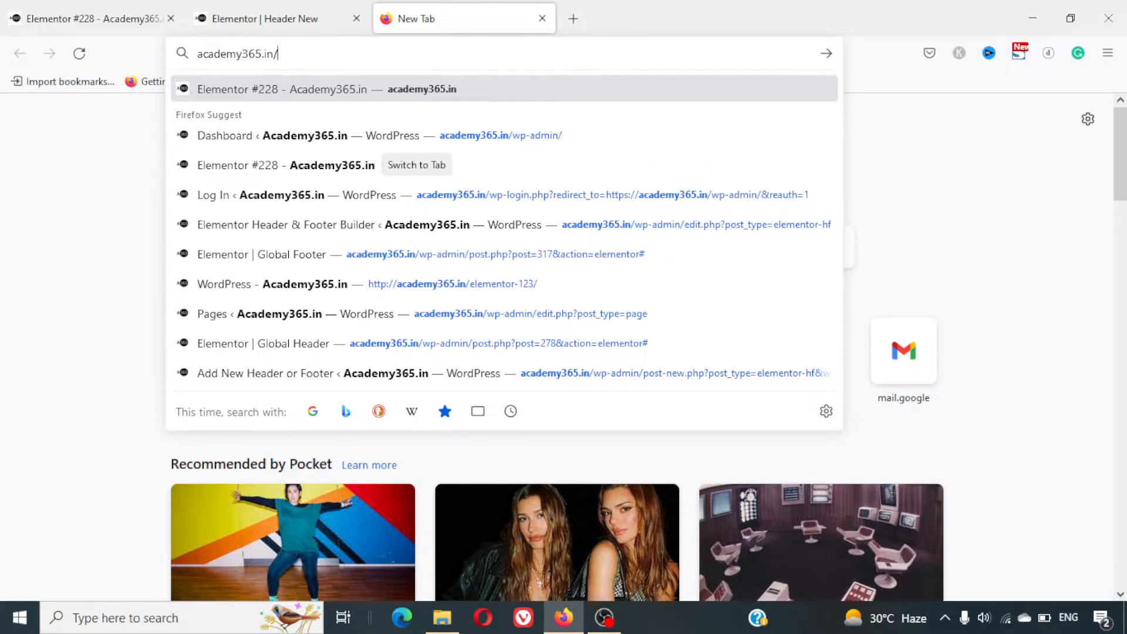
type("/wp-ad")
key("Return")
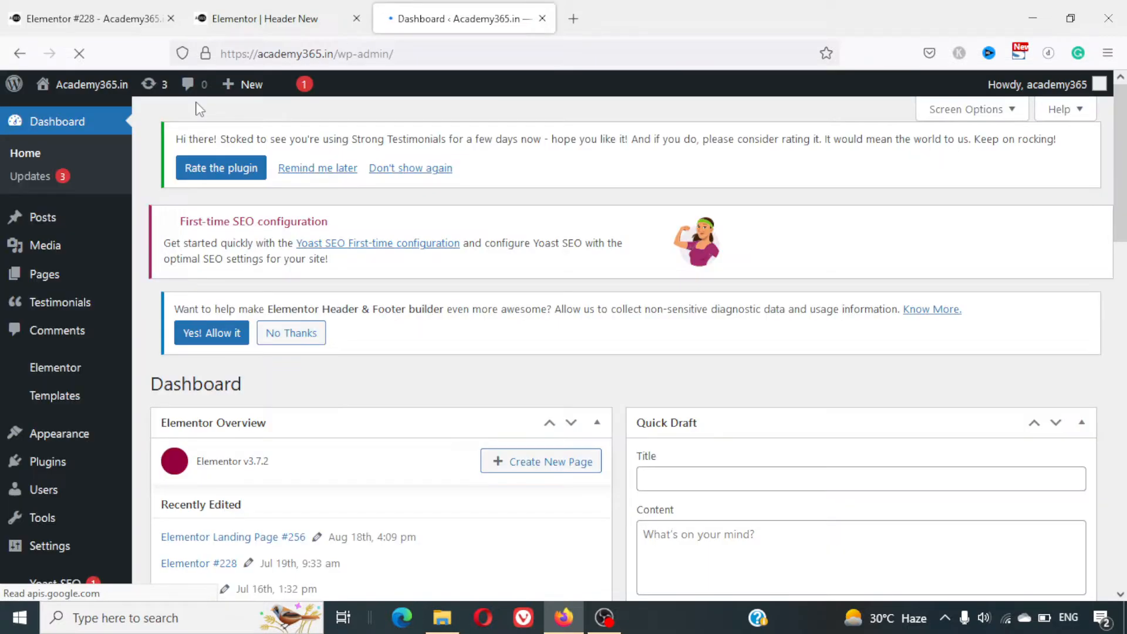
Open the site's Menus screen and review the items in the educator Header Menu structure
scroll(274, 385, "down", 2)
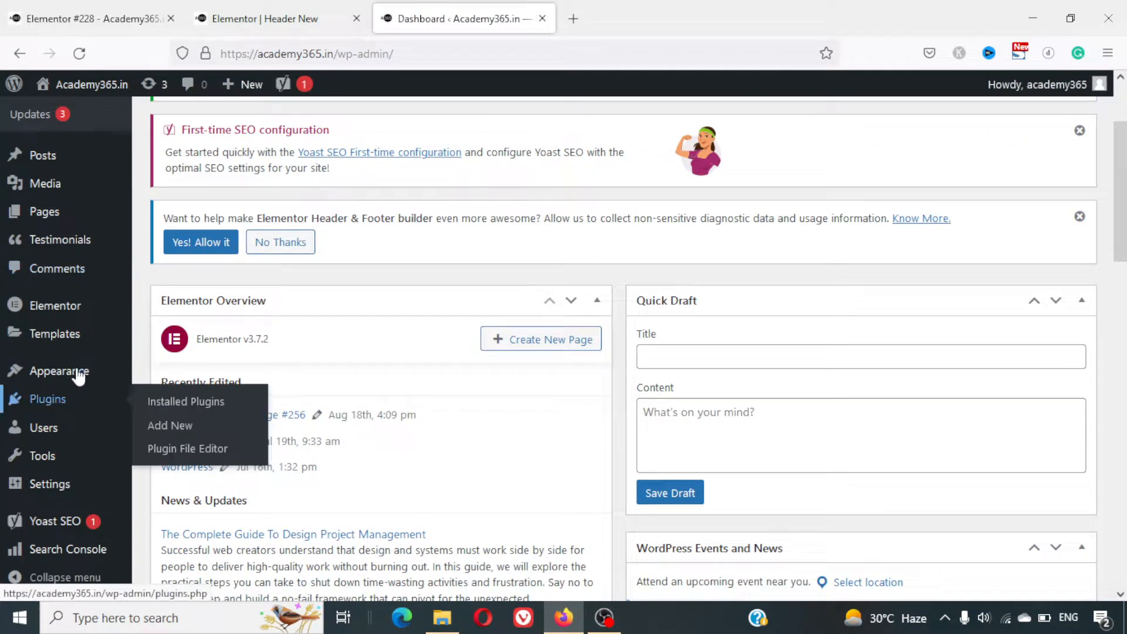
mouse_move(78, 373)
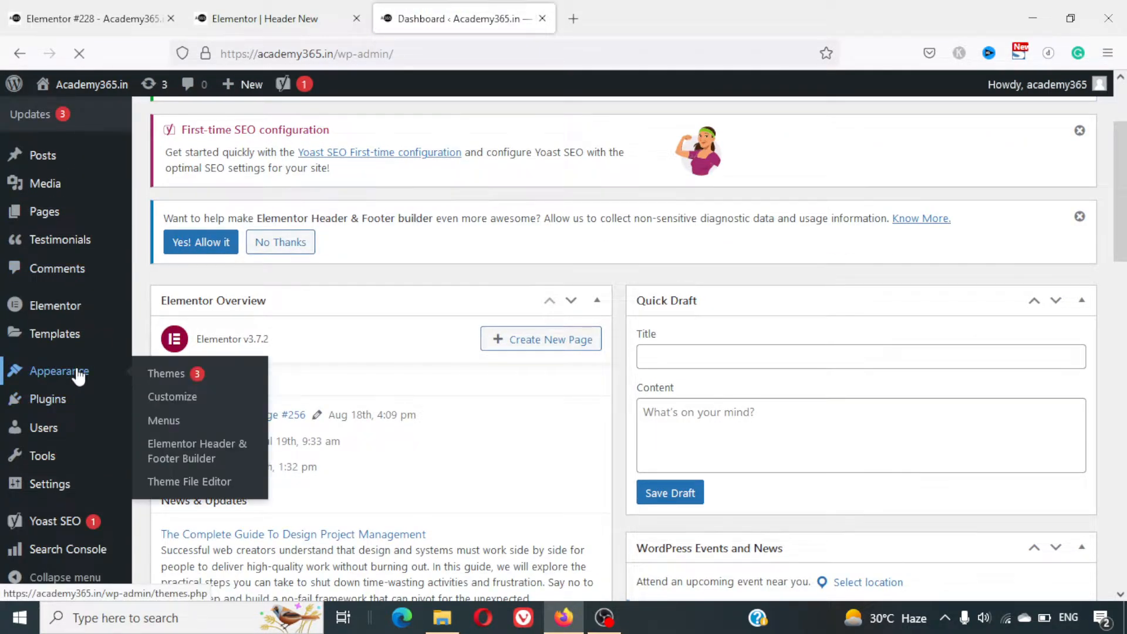
left_click(163, 421)
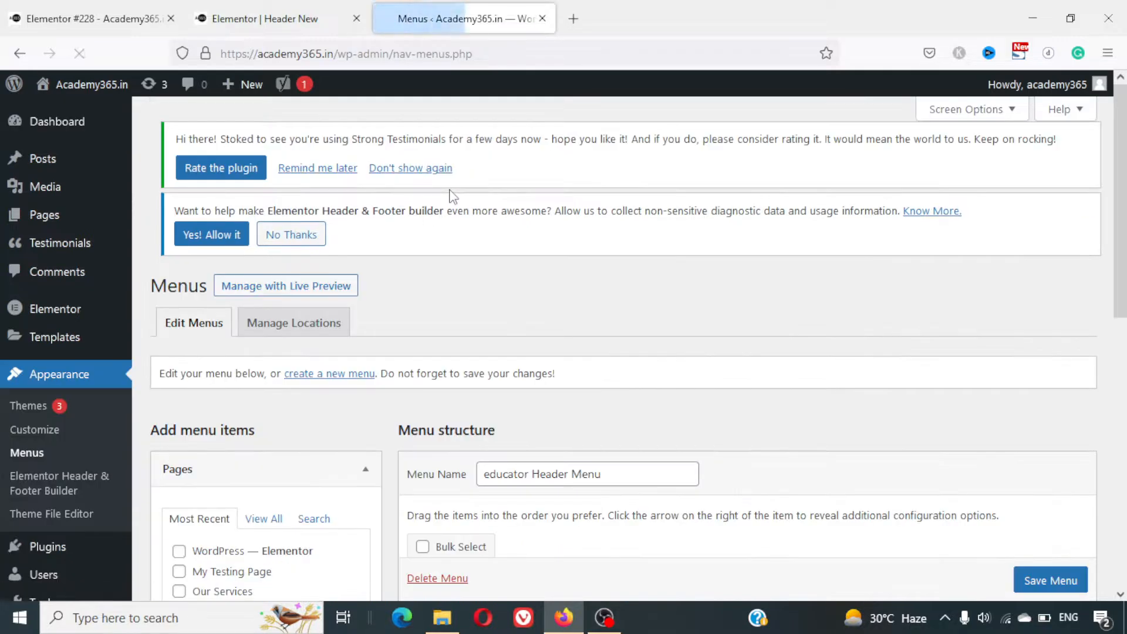
scroll(727, 333, "down", 6)
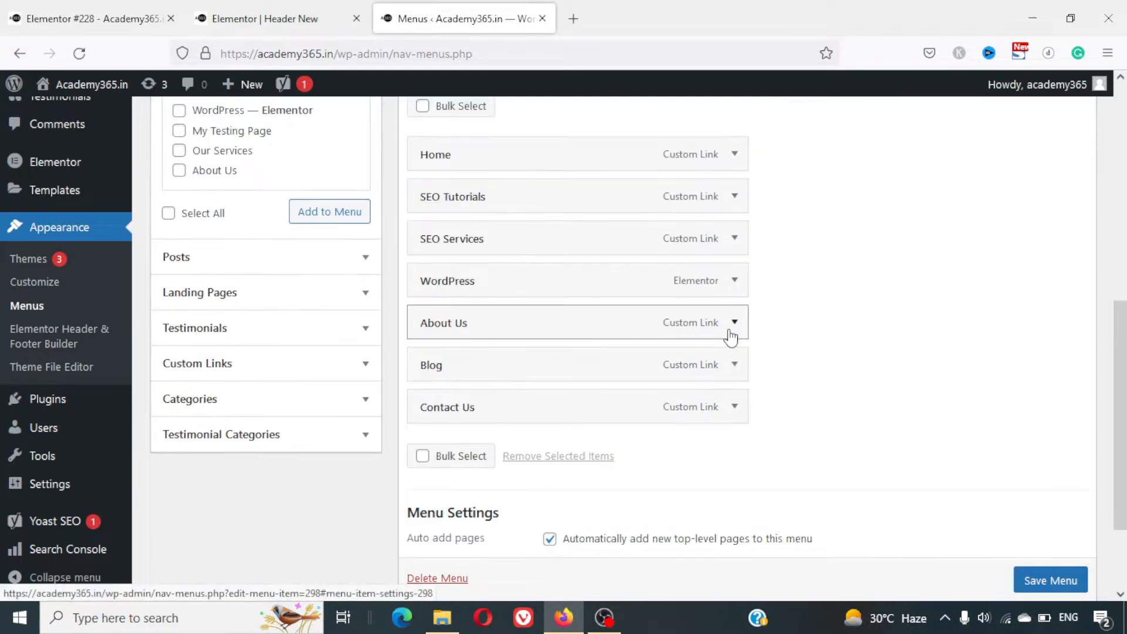
scroll(730, 329, "up", 2)
scroll(730, 335, "up", 3)
scroll(730, 329, "down", 3)
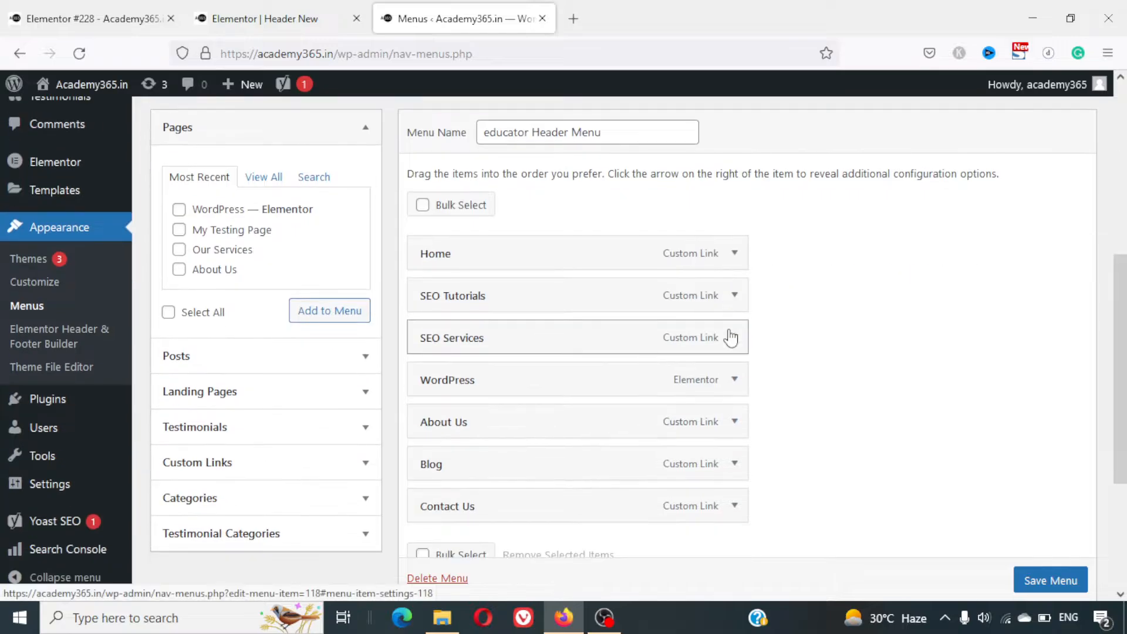
Return to the Header New template and place an Image widget in the section's empty narrow column
left_click(254, 11)
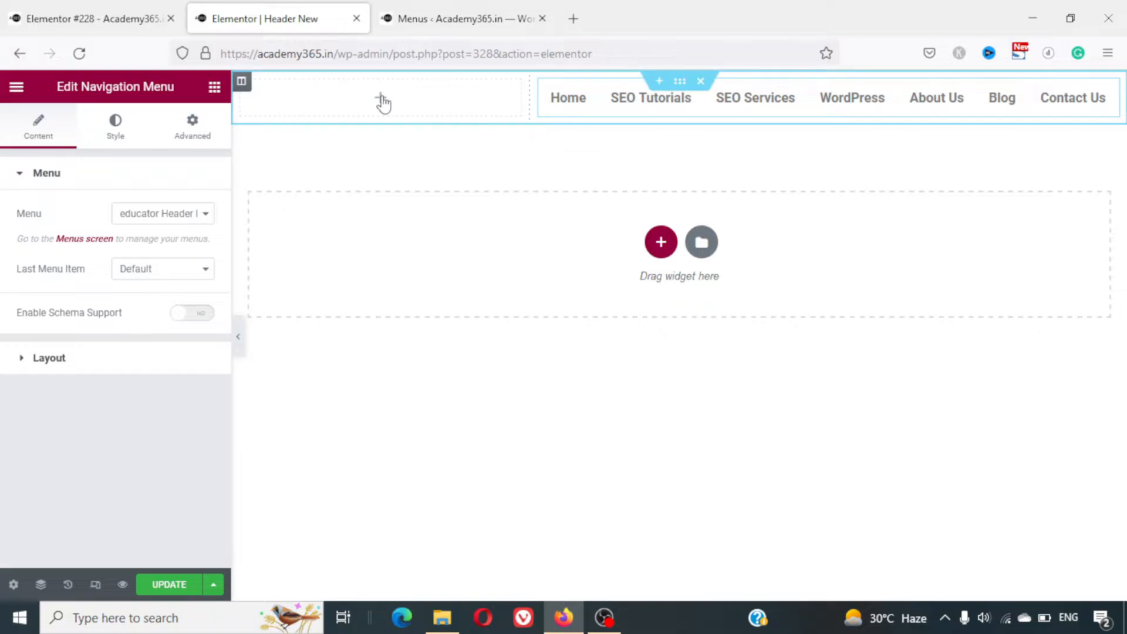
left_click(382, 101)
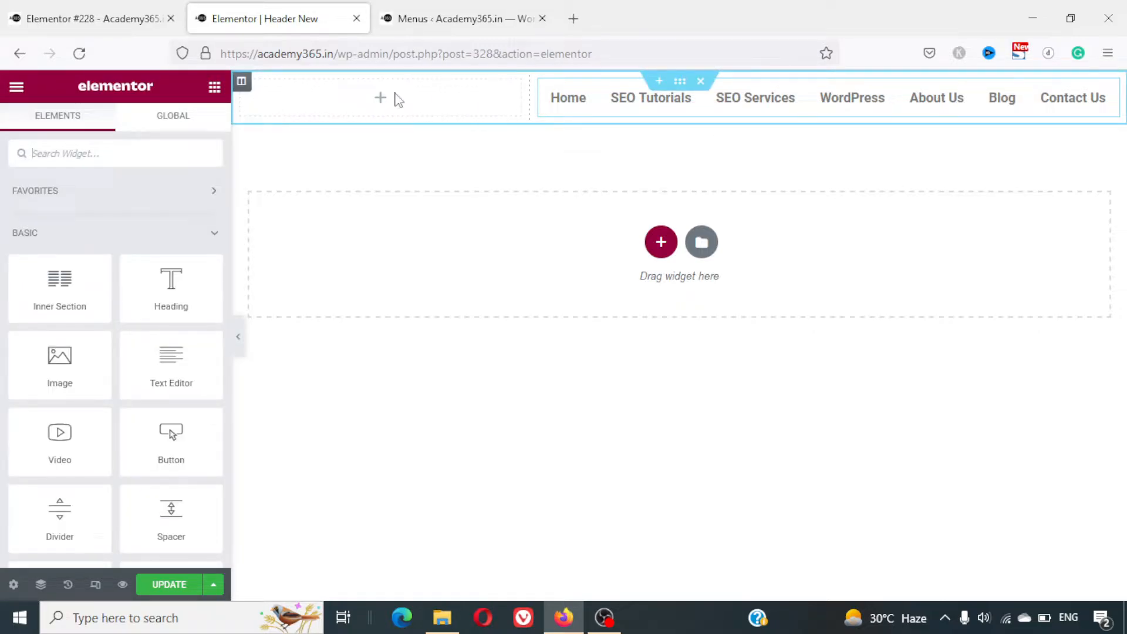
left_click_drag(64, 376, 352, 95)
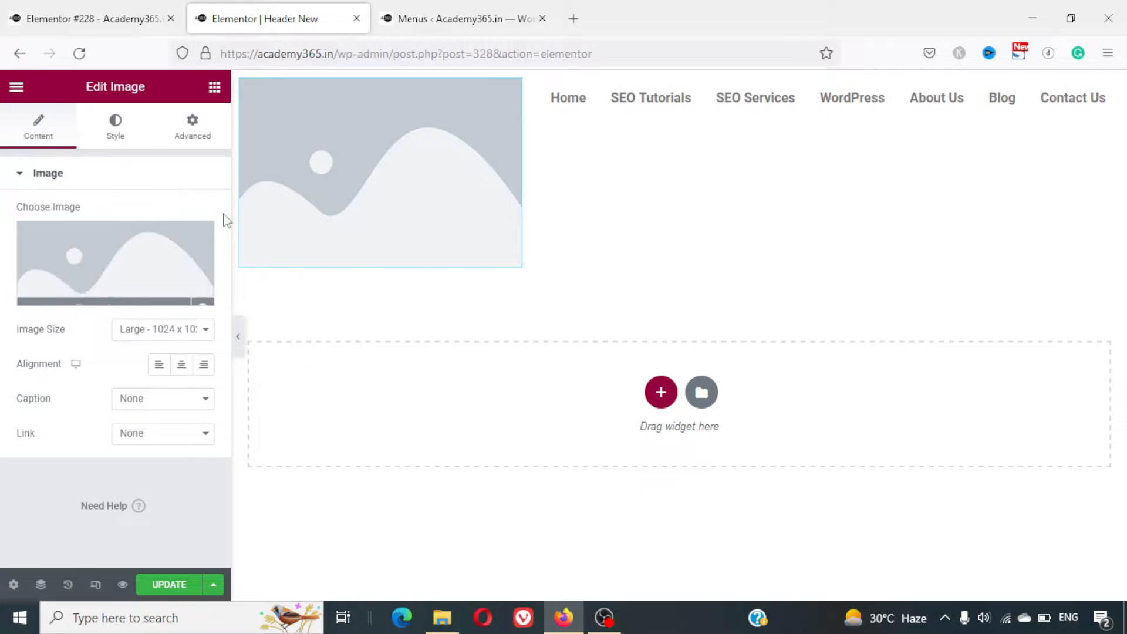
Insert the cropped-A365_logo.png logo from the media library into the Image widget
left_click(121, 306)
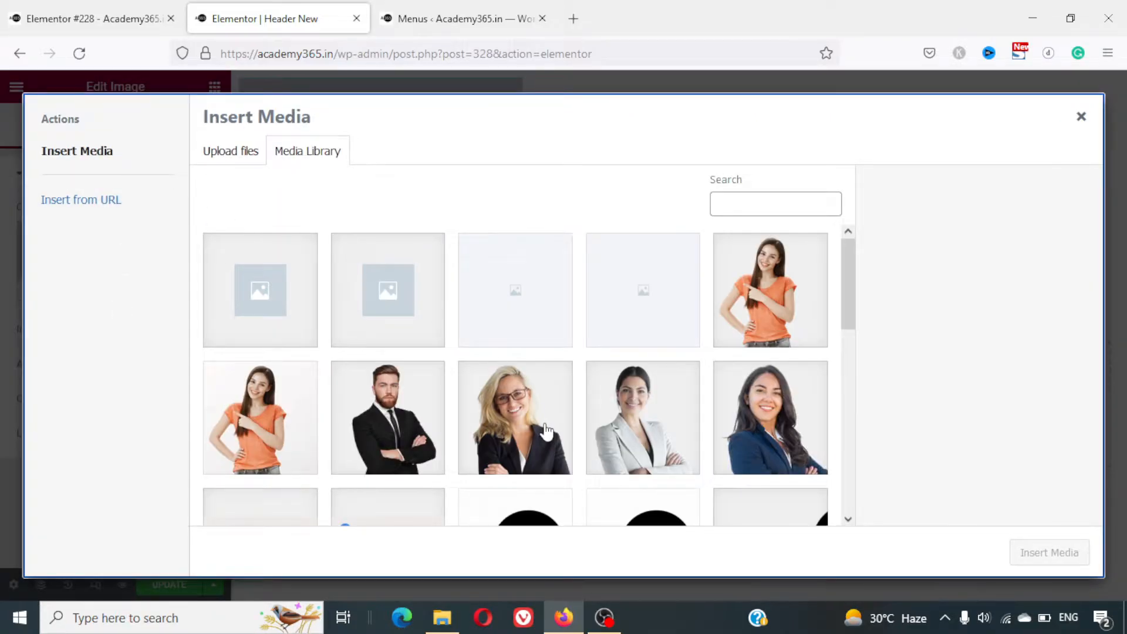
scroll(545, 431, "down", 4)
left_click(406, 453)
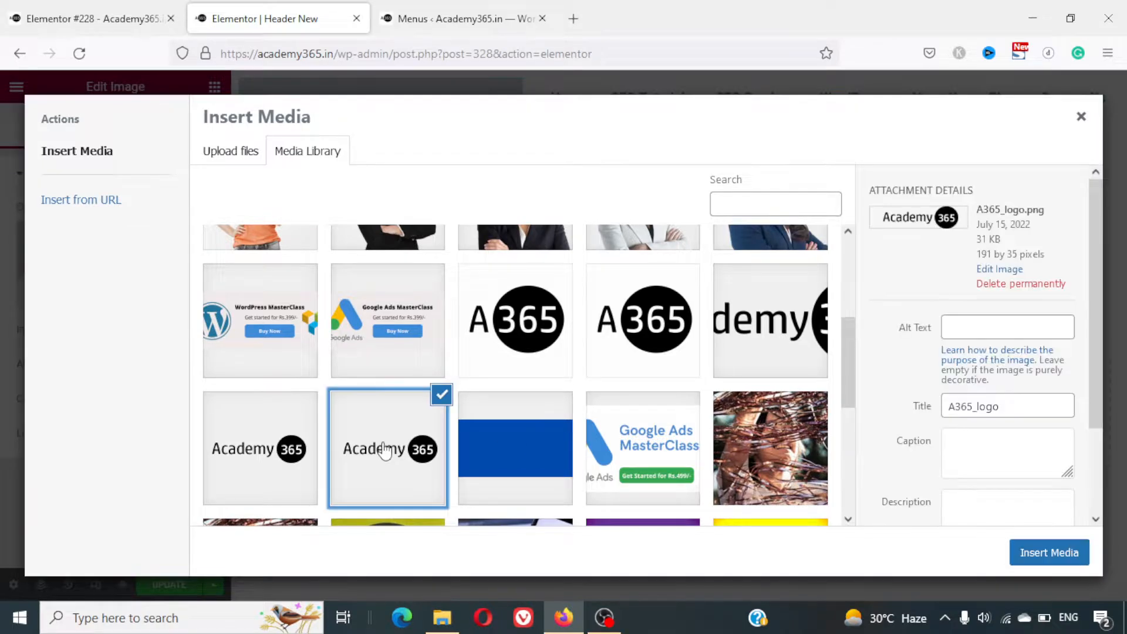
left_click(281, 449)
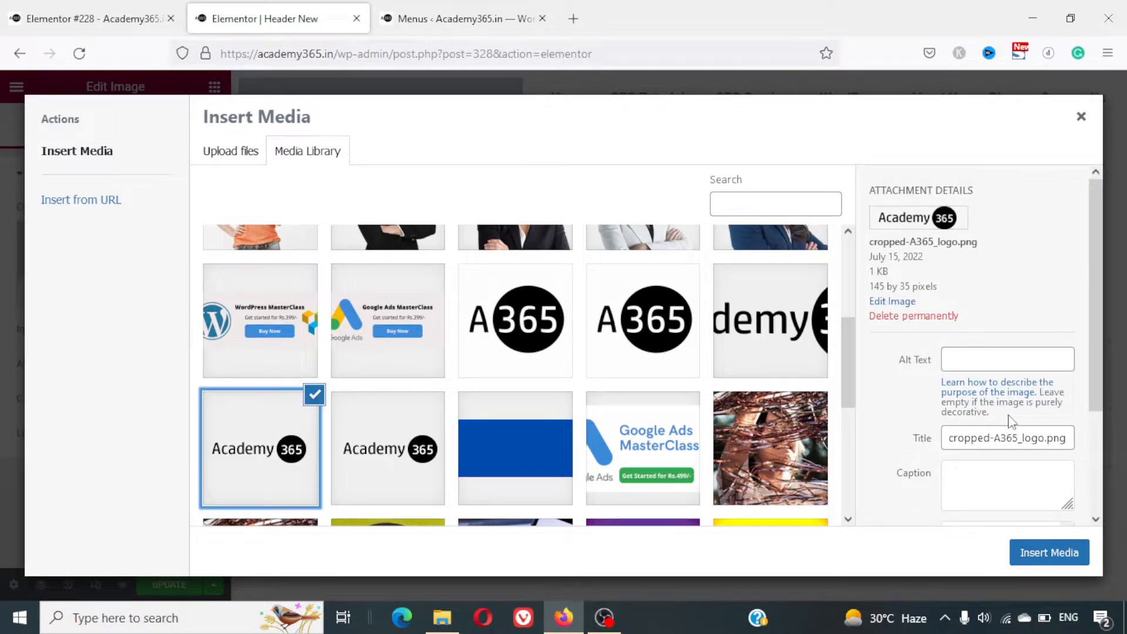
left_click(1051, 557)
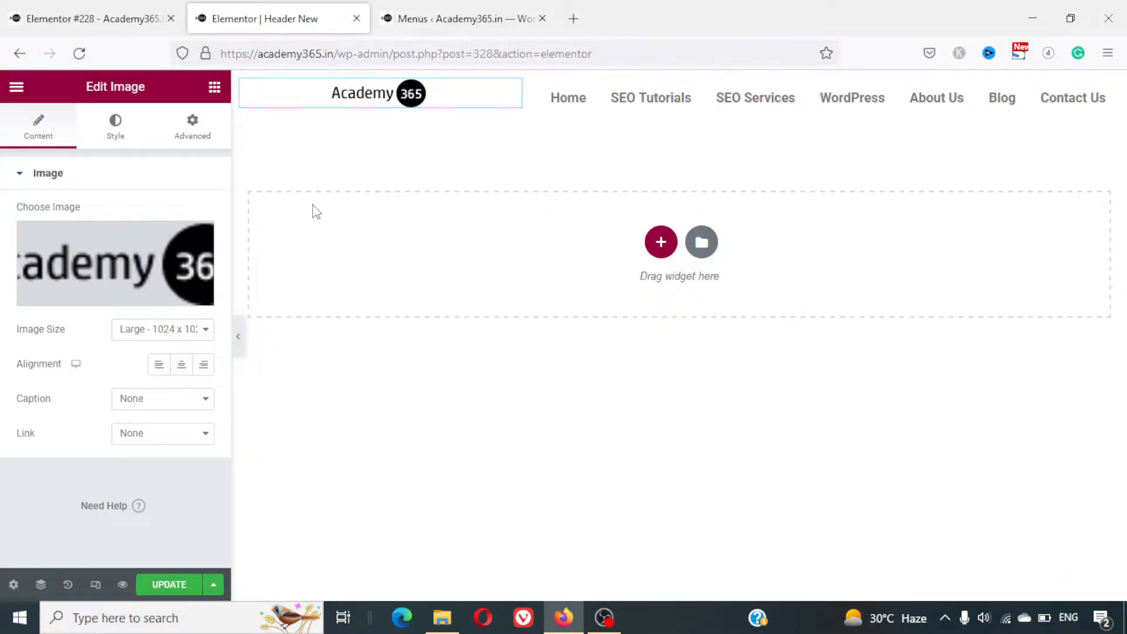
Align the logo image left in its column and compare it with the live site's header
left_click(158, 369)
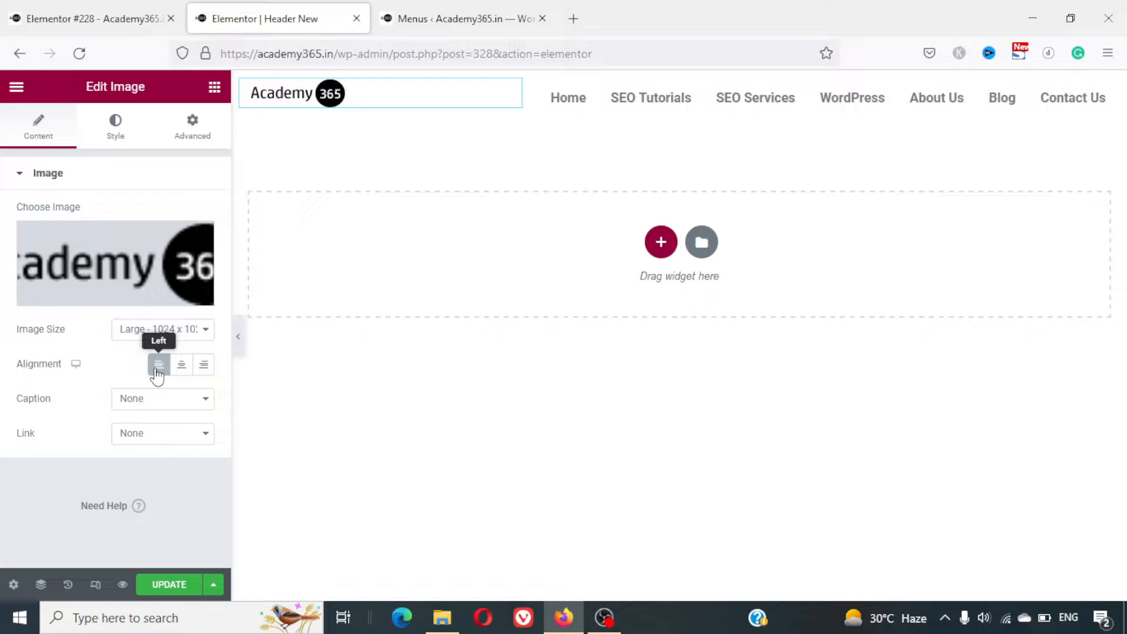
left_click(51, 8)
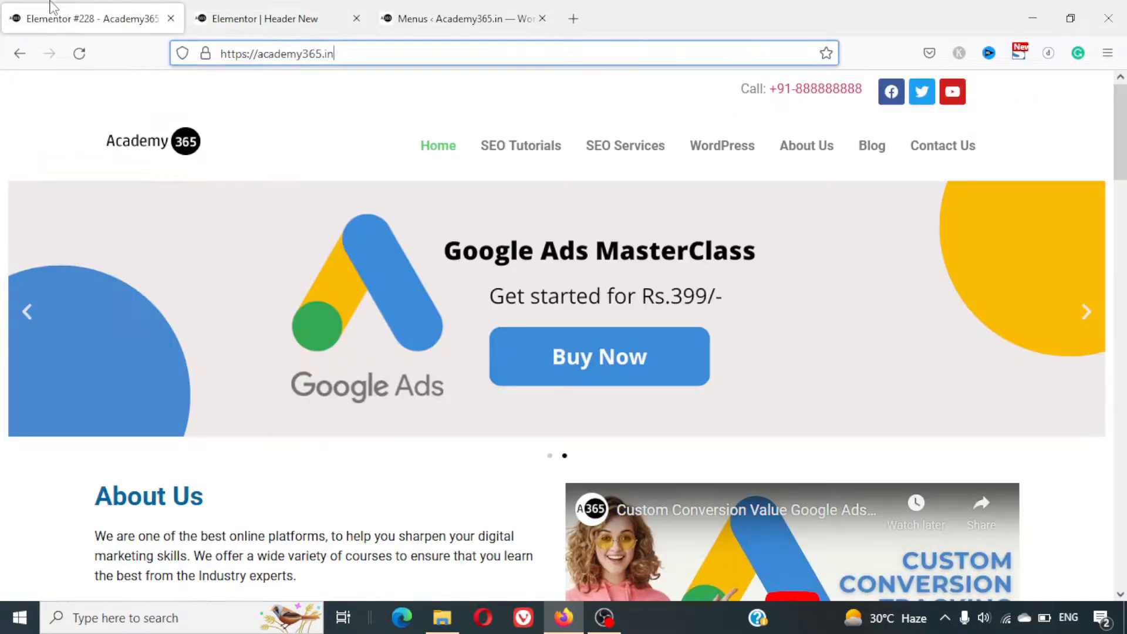
left_click(270, 13)
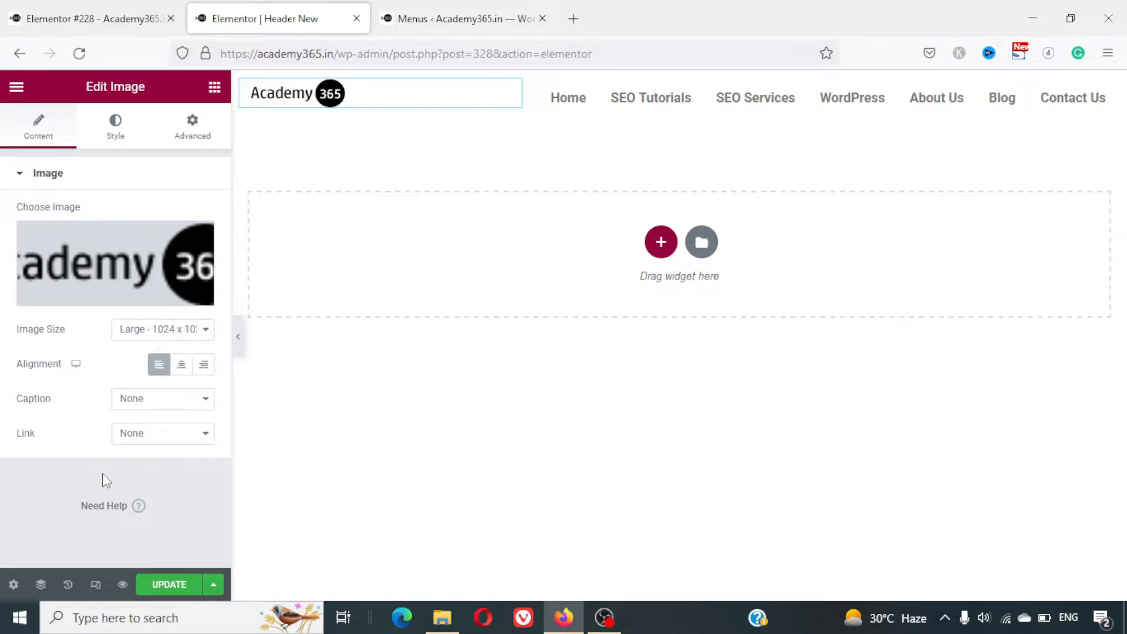
Examine the logo image's style options, including its normal and hover states
mouse_move(132, 235)
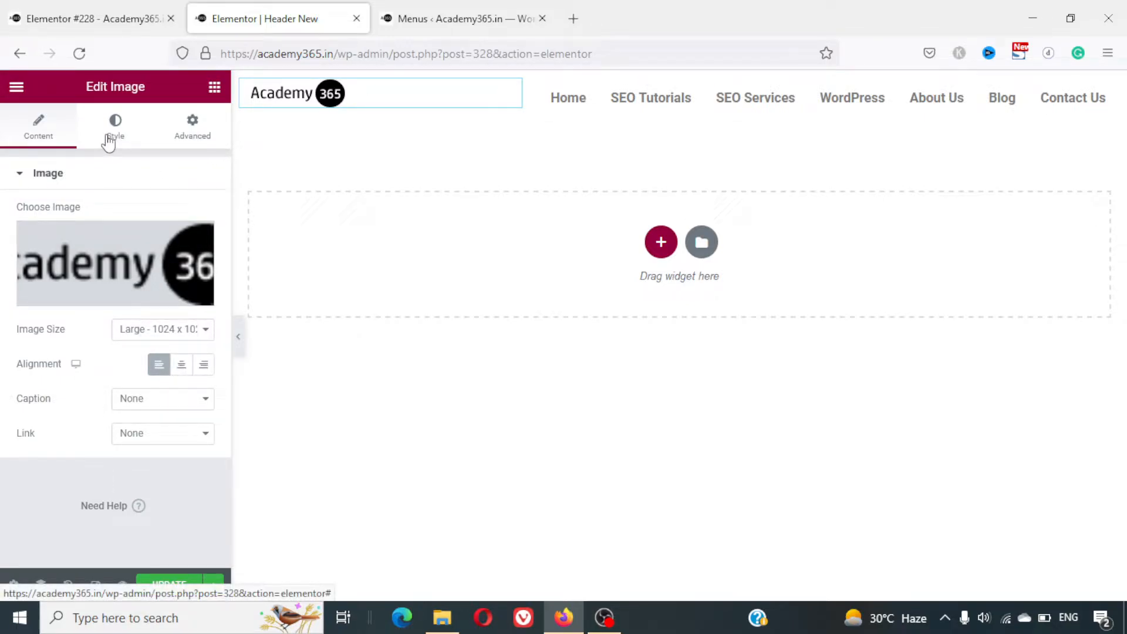
left_click(88, 126)
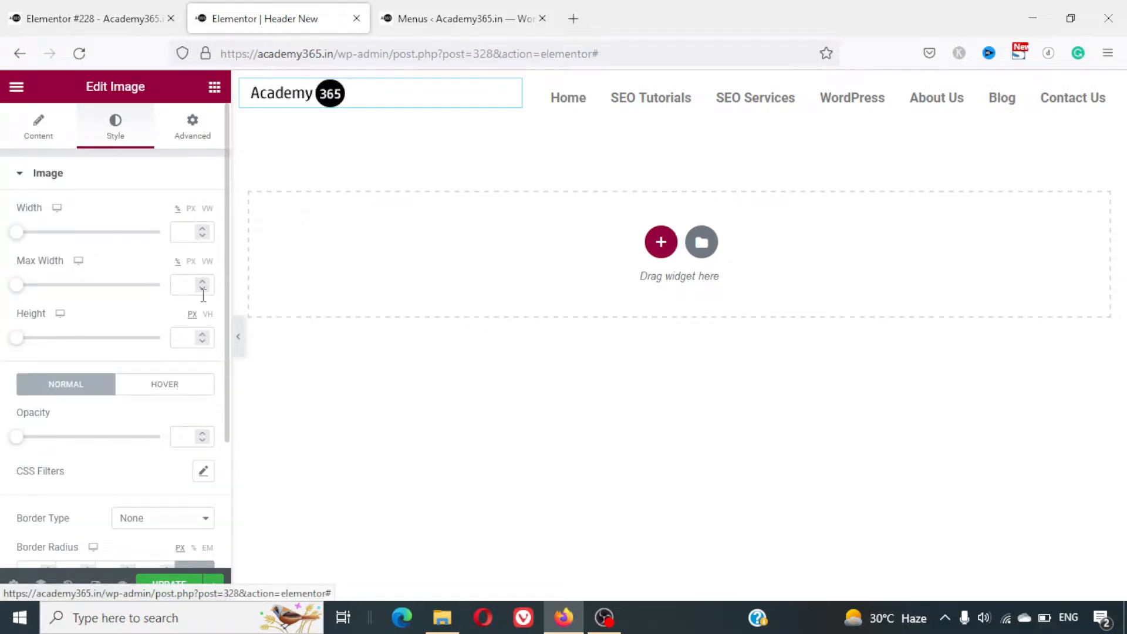
scroll(203, 296, "down", 3)
scroll(203, 300, "up", 3)
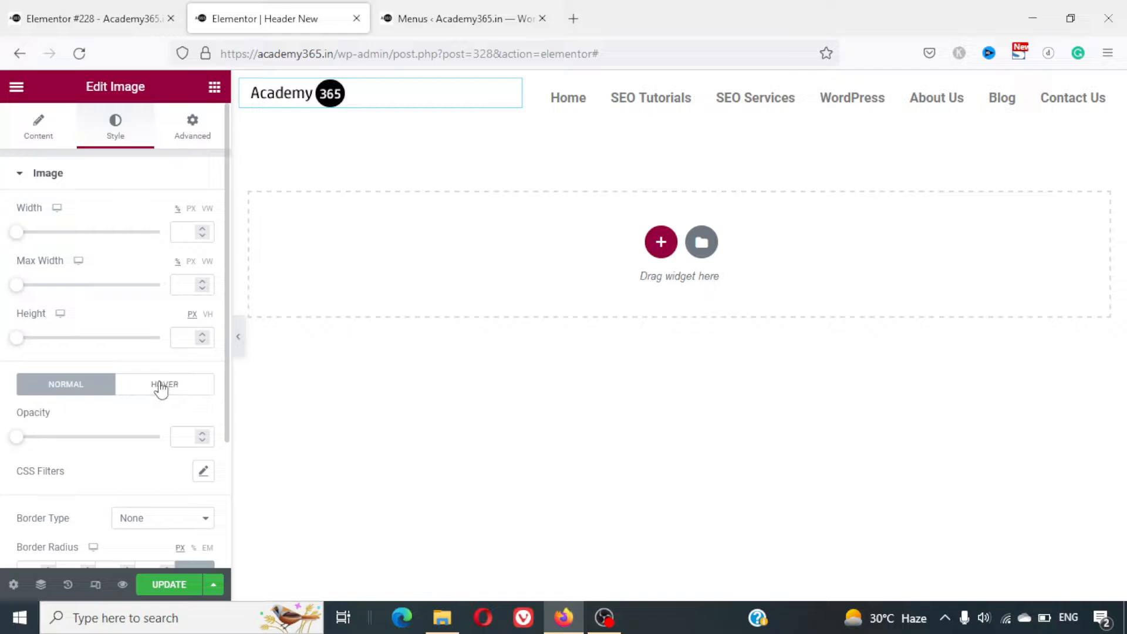
left_click(165, 384)
left_click(67, 387)
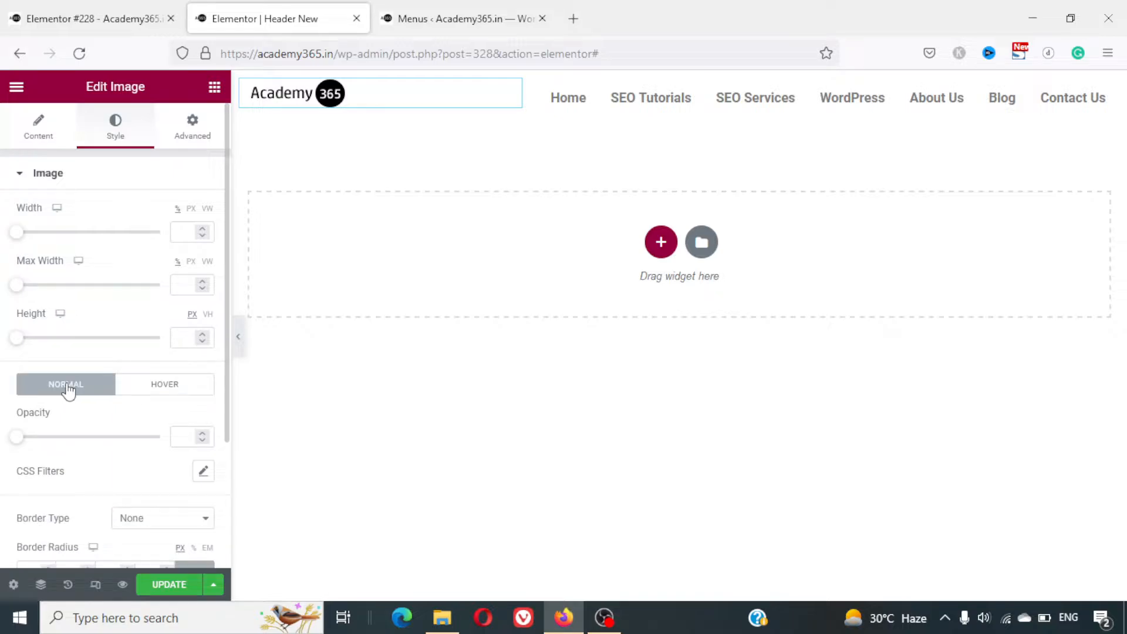
left_click(25, 126)
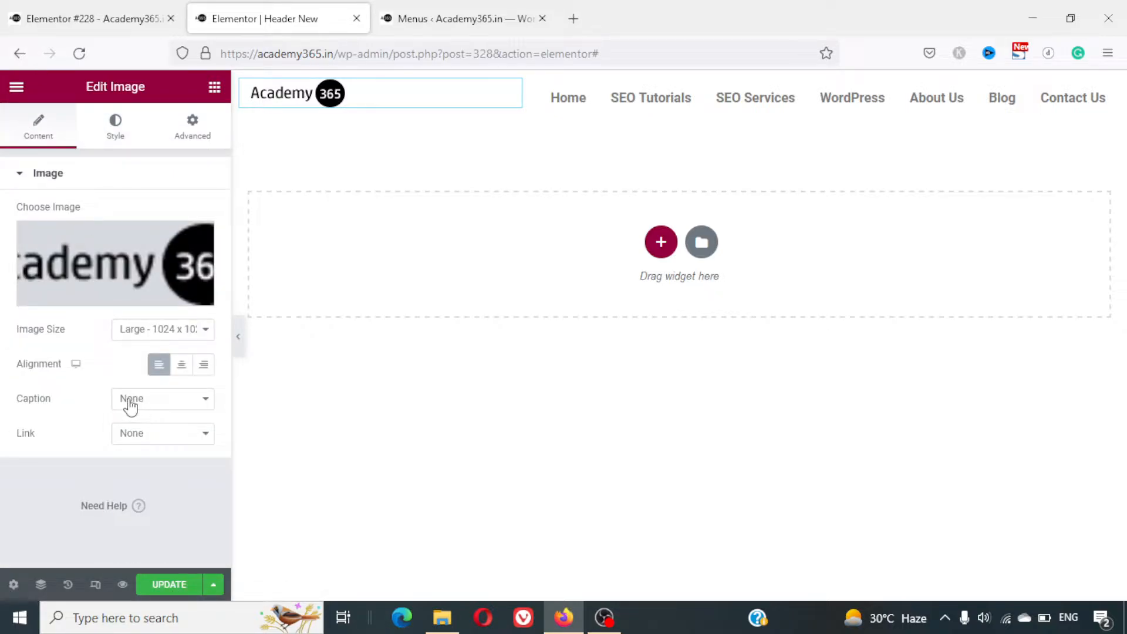
left_click(134, 441)
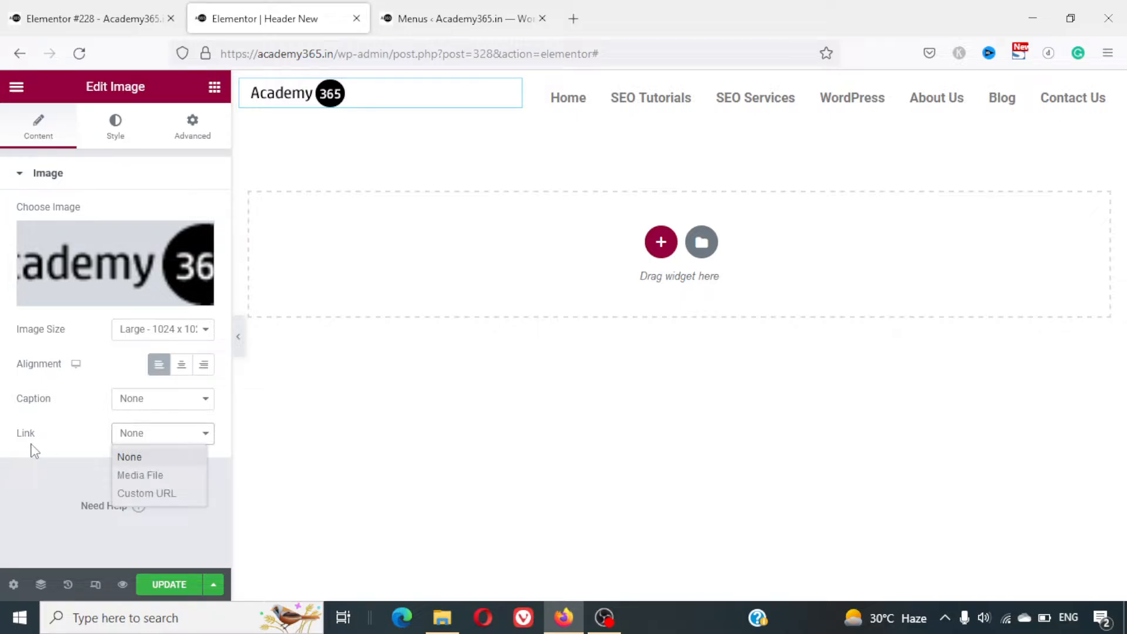
left_click(147, 494)
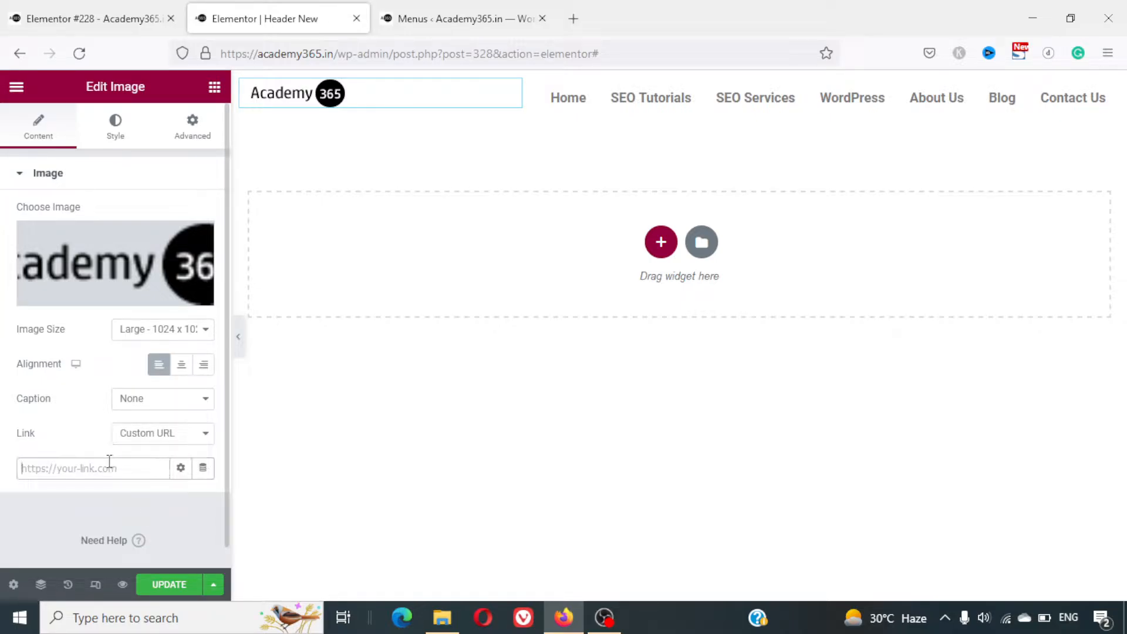
left_click(443, 11)
left_click(147, 8)
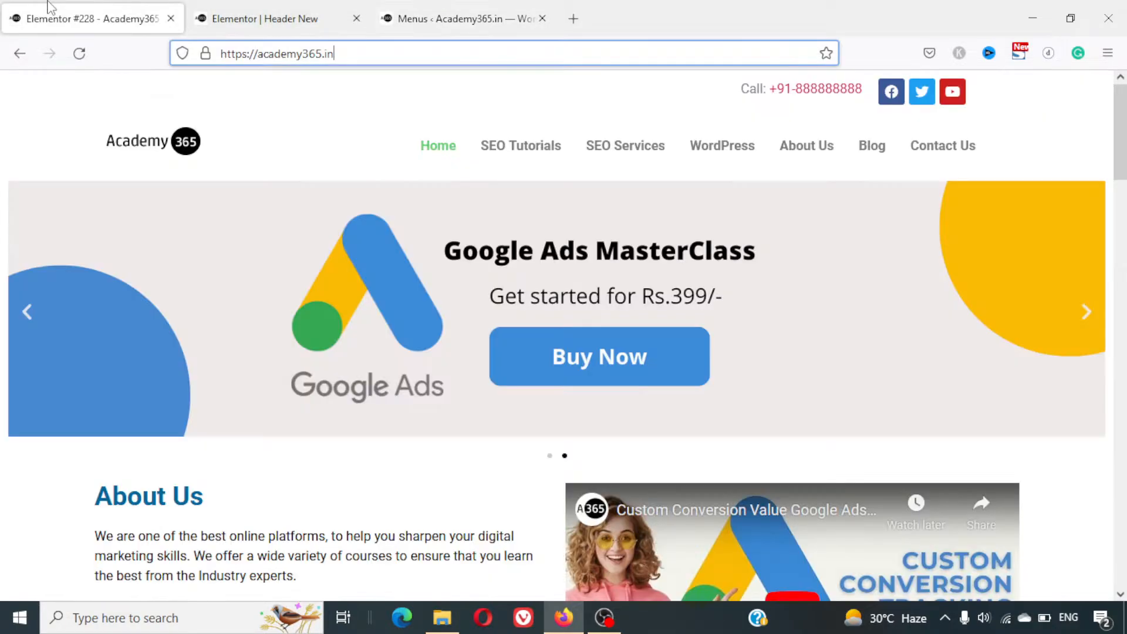
left_click(360, 58)
key("ctrl+c")
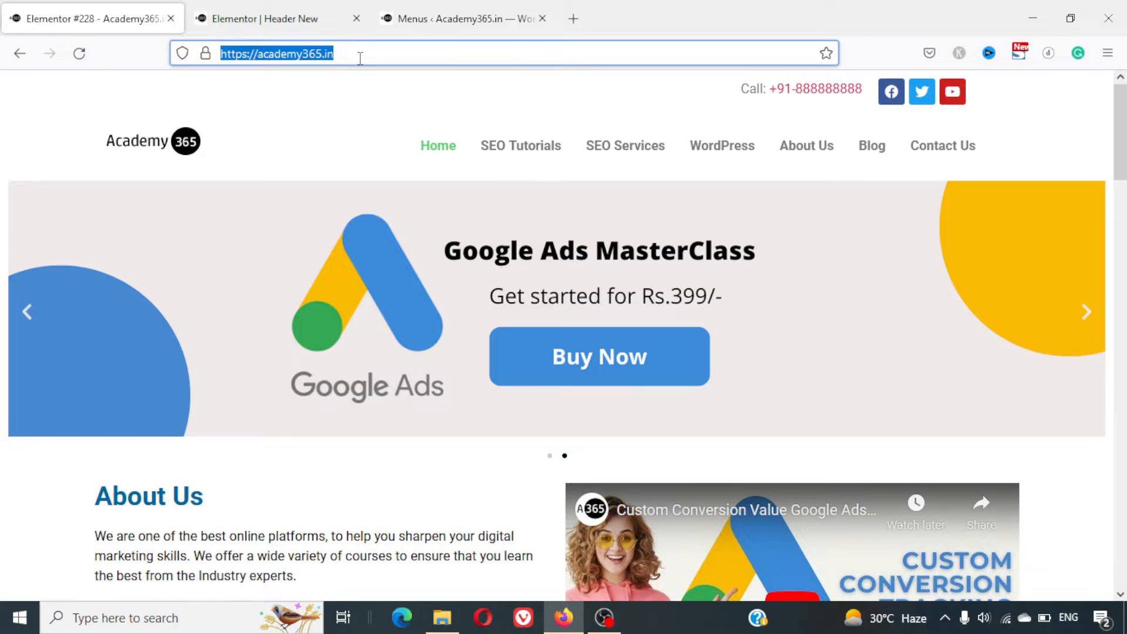
key("ctrl+Tab")
left_click(99, 470)
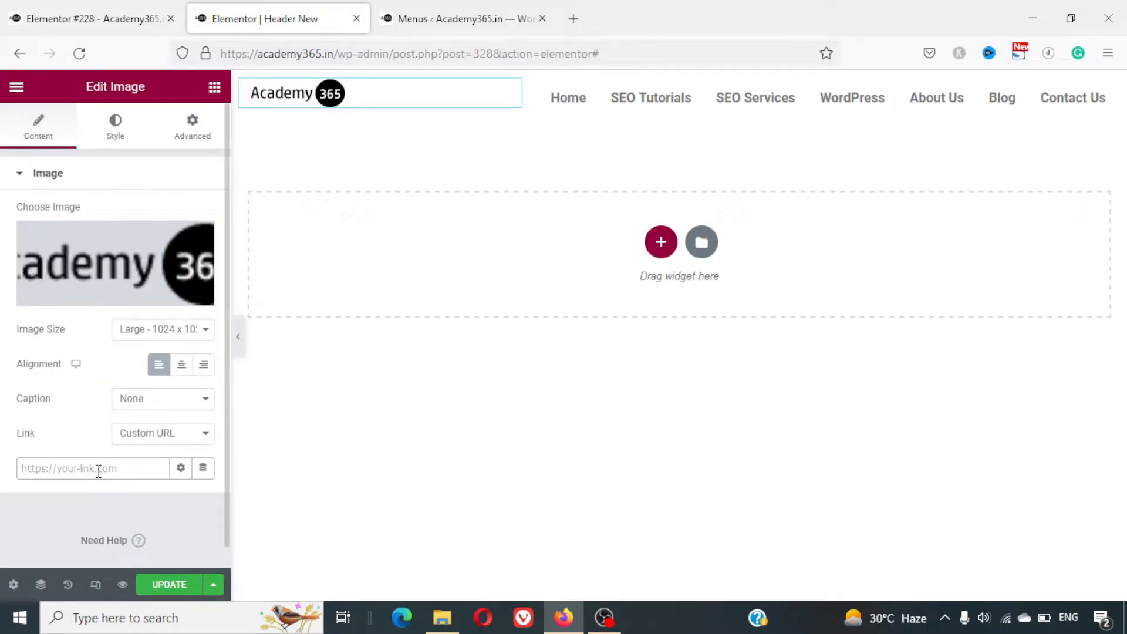
key("ctrl+v")
left_click(169, 592)
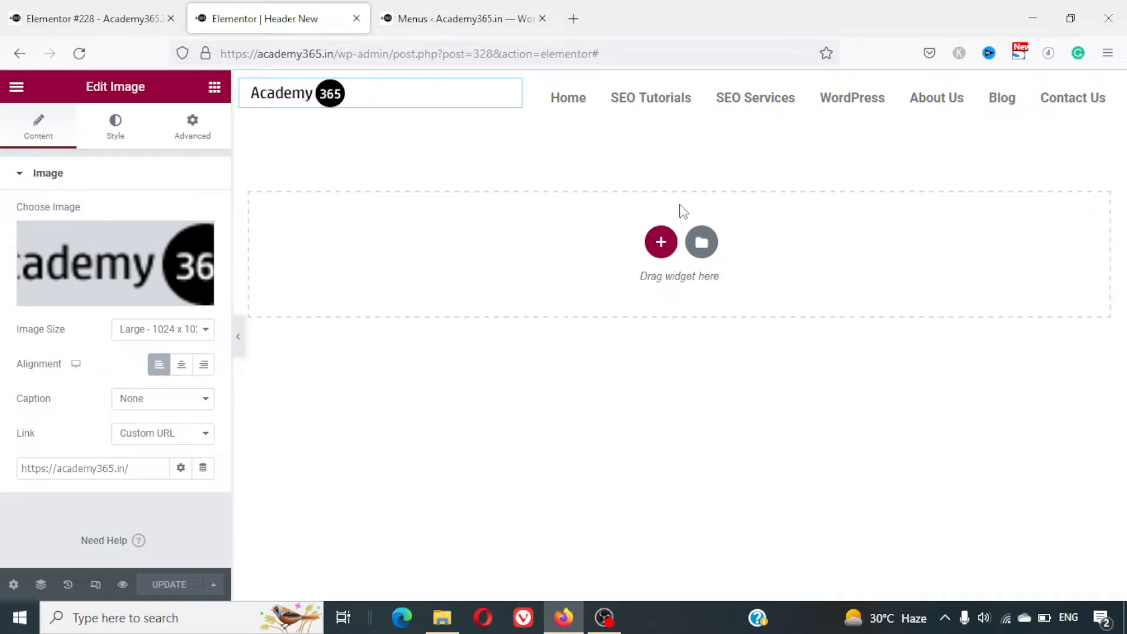
Inspect the call number and social icons in the live site's header and return to the header template
left_click(4, 8)
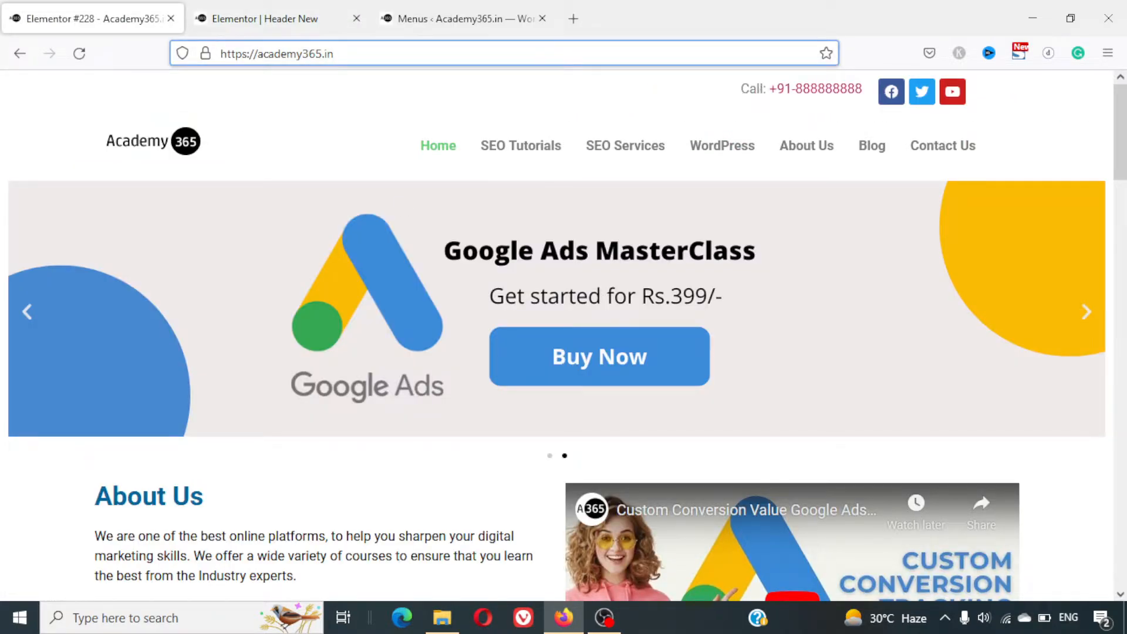
mouse_move(724, 116)
left_mouse_down()
mouse_move(889, 137)
mouse_move(1015, 88)
mouse_move(895, 57)
mouse_move(698, 93)
left_mouse_up()
key("Escape")
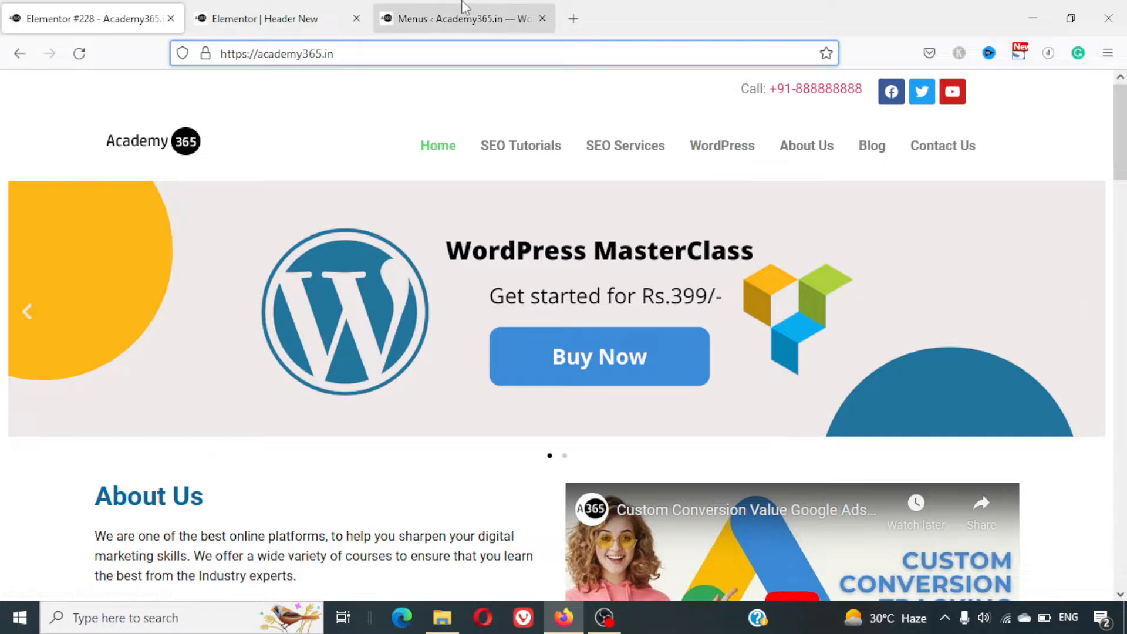
left_click(319, 12)
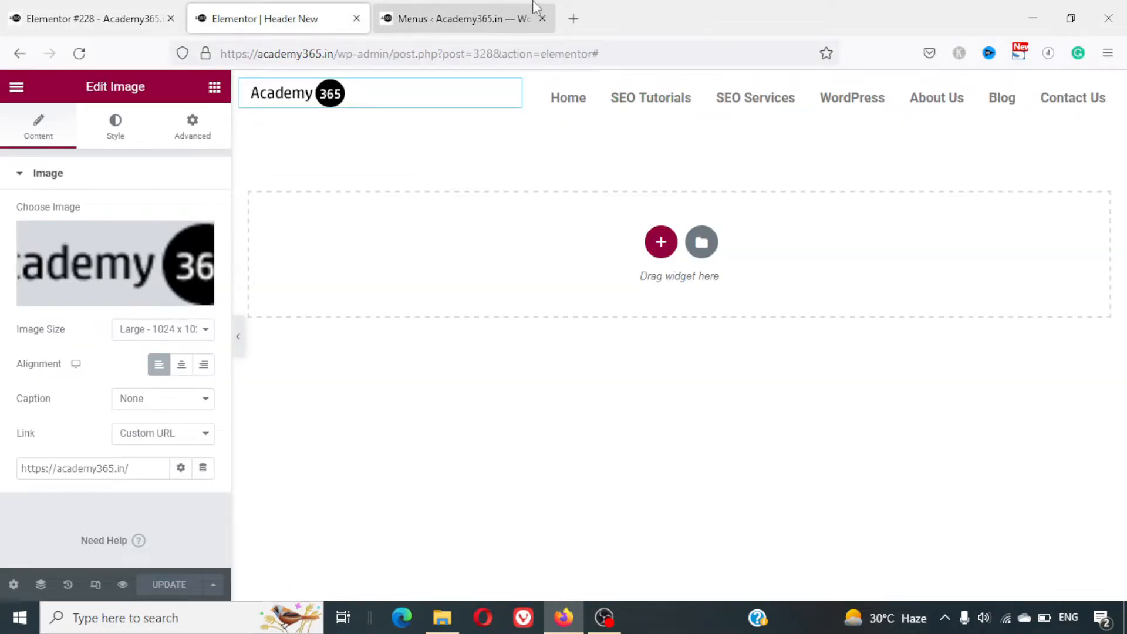
Open the nonexistent page academy365.in/smkdmskdms in a new tab to check the new header, and return to the header template
left_click(522, 18)
left_click(573, 18)
type("ac")
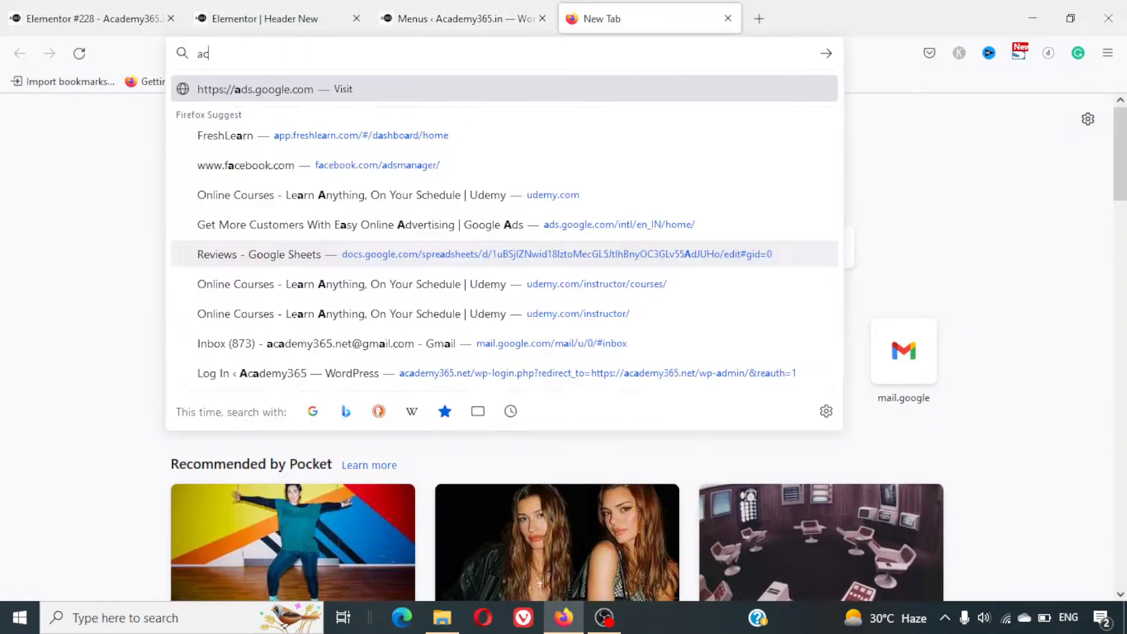
type("ademy365.in/")
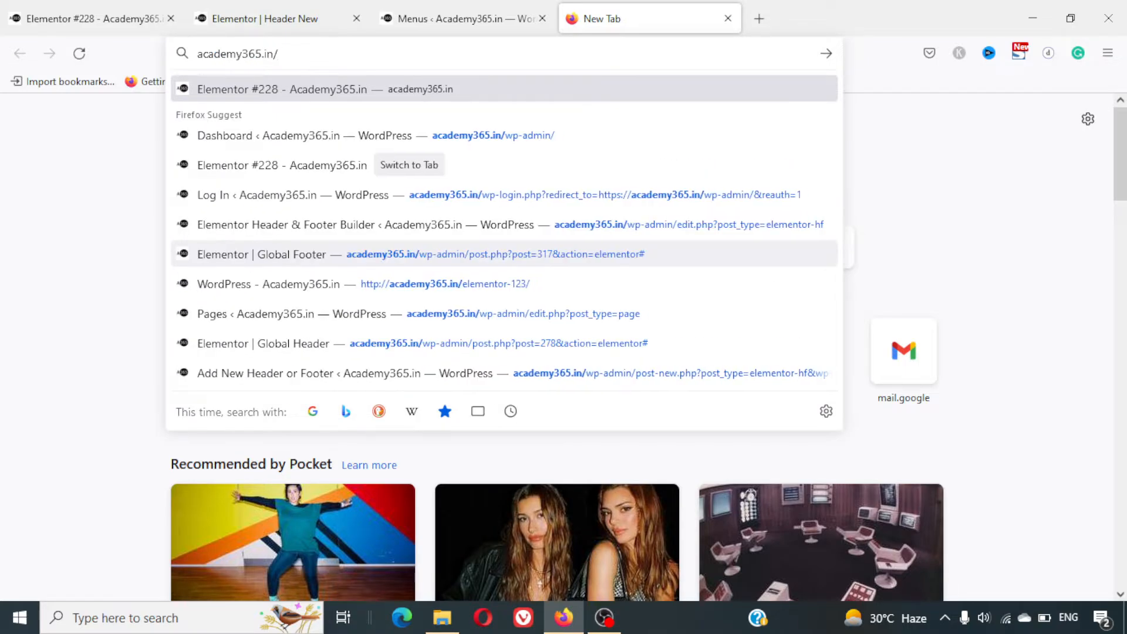
type("smkdmskdms")
key("Return")
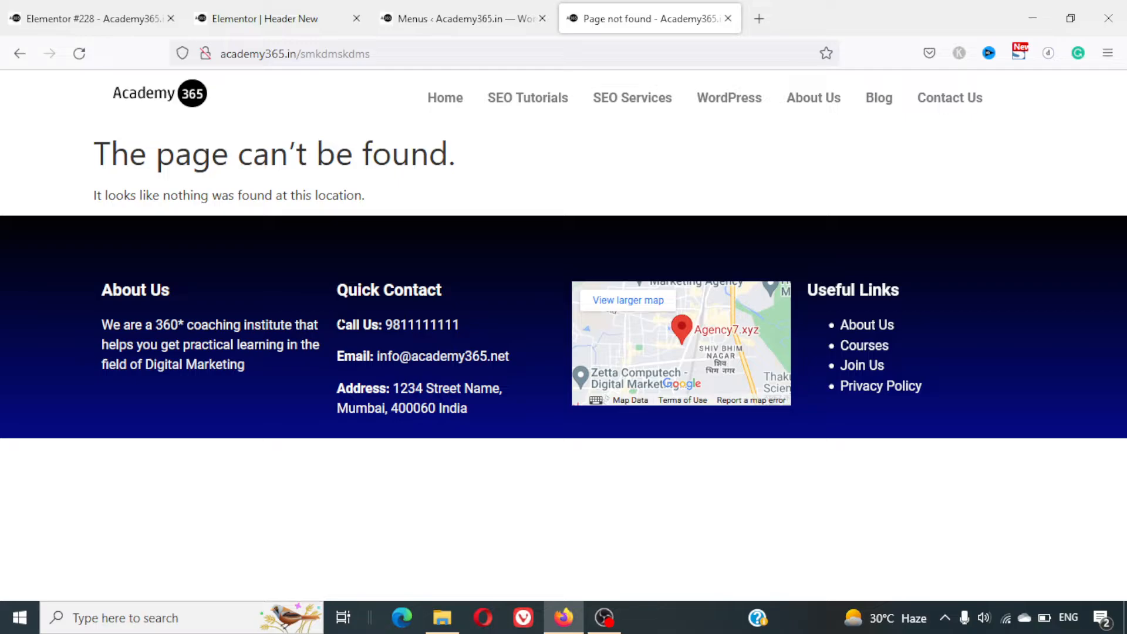
left_click(307, 9)
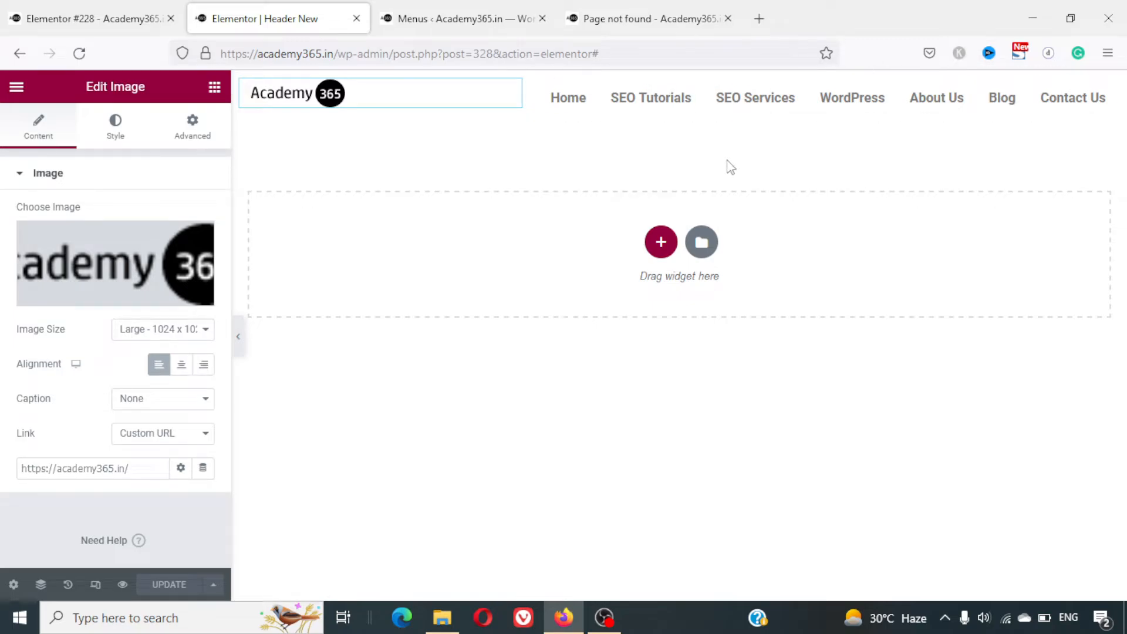
Add a five-column section to the header template and move it above the logo and menu section
left_click(660, 241)
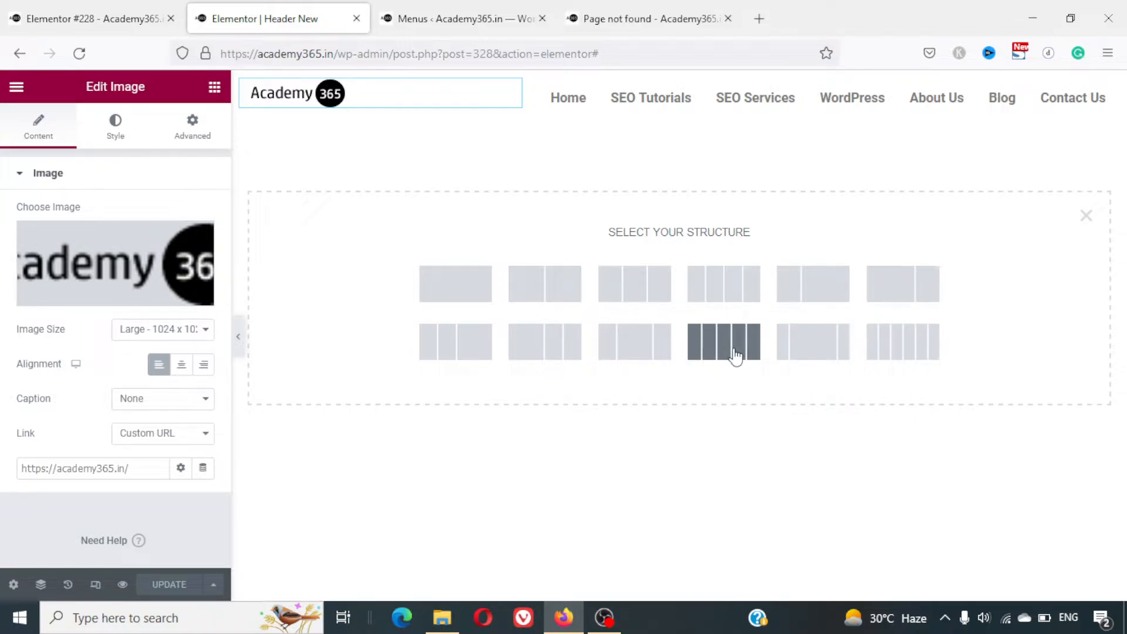
left_click(108, 14)
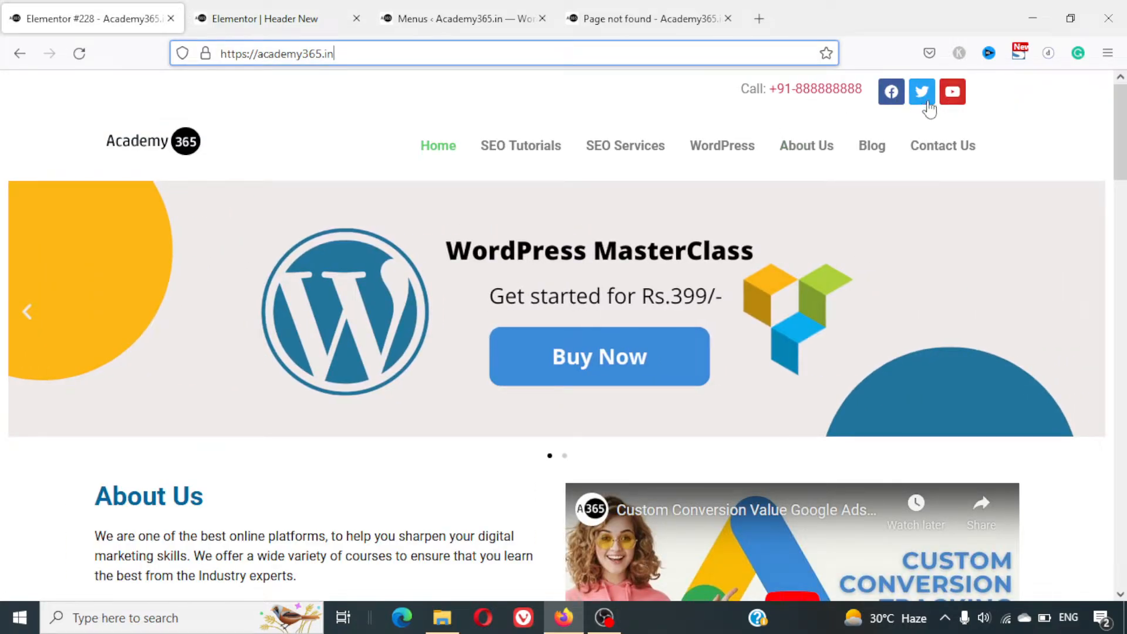
left_click(343, 9)
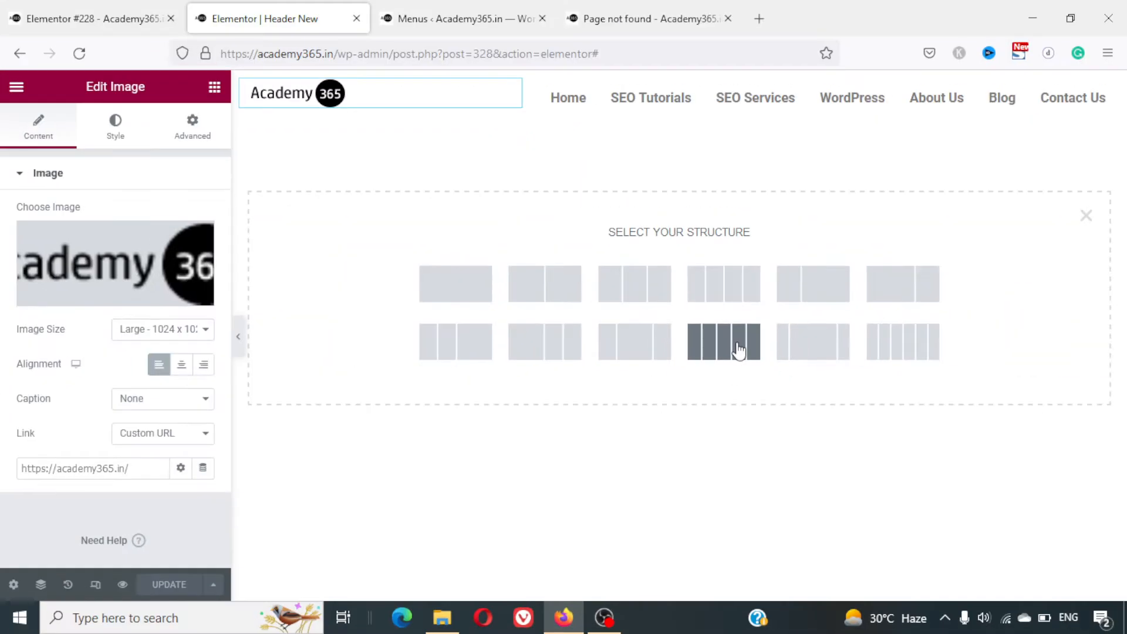
left_click(736, 351)
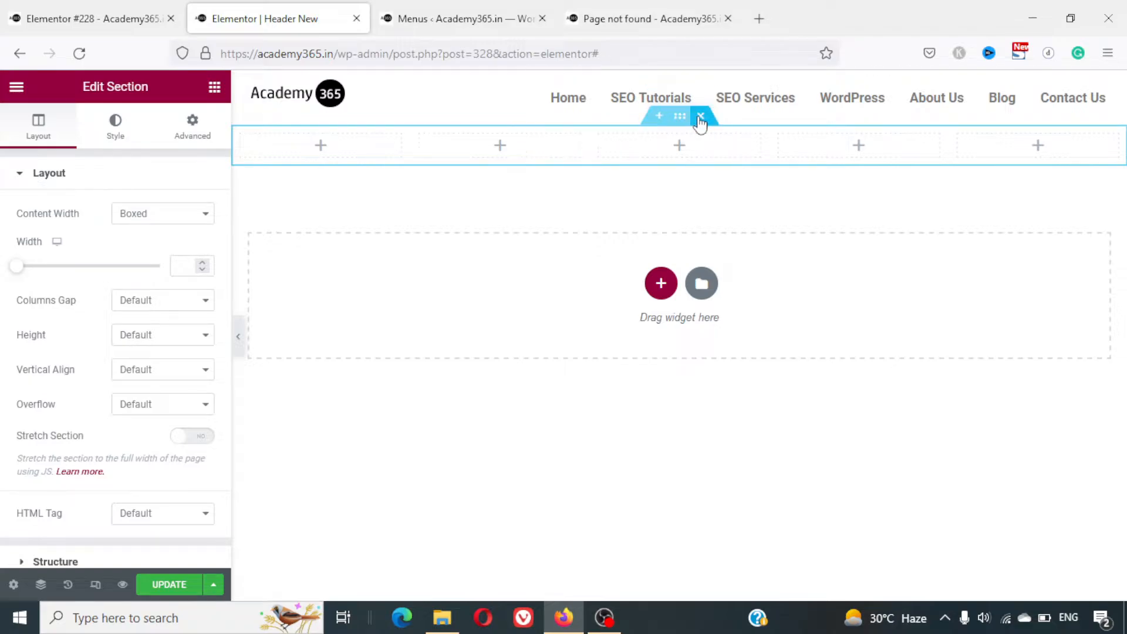
left_click_drag(681, 116, 680, 81)
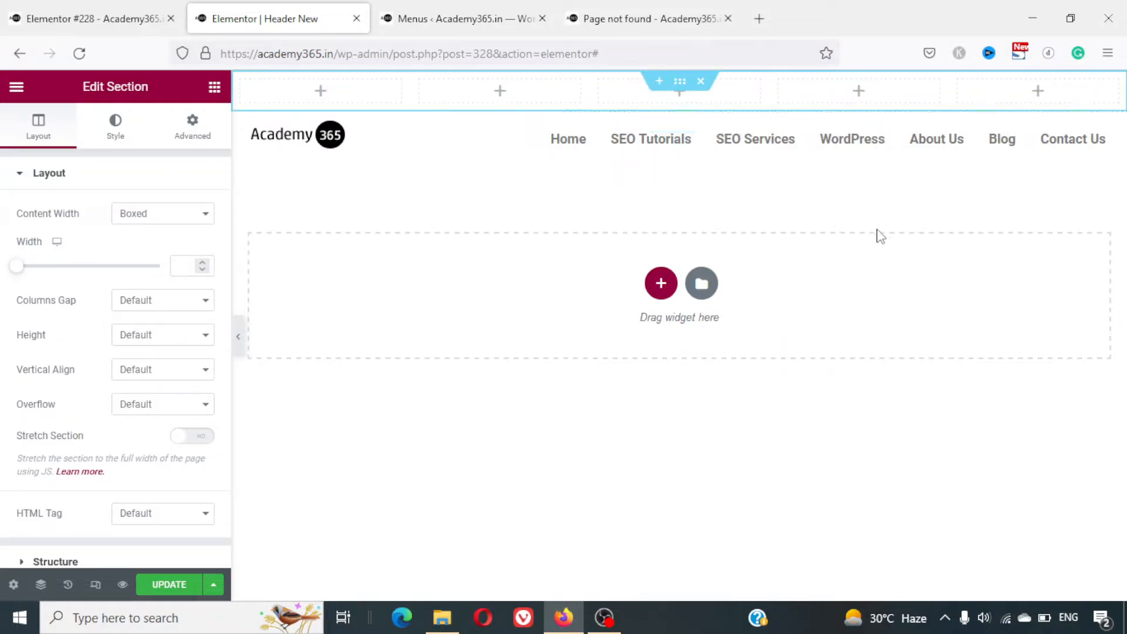
Add a Social Icons widget to the fifth column of the top section and review its Facebook and Twitter items
left_click(1037, 92)
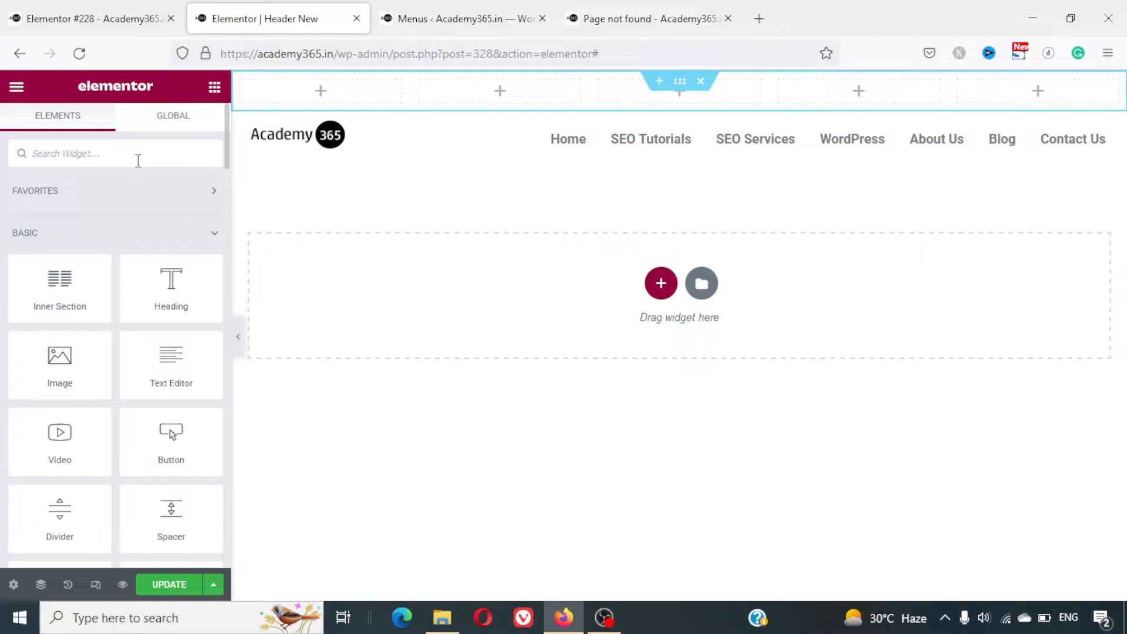
type("social")
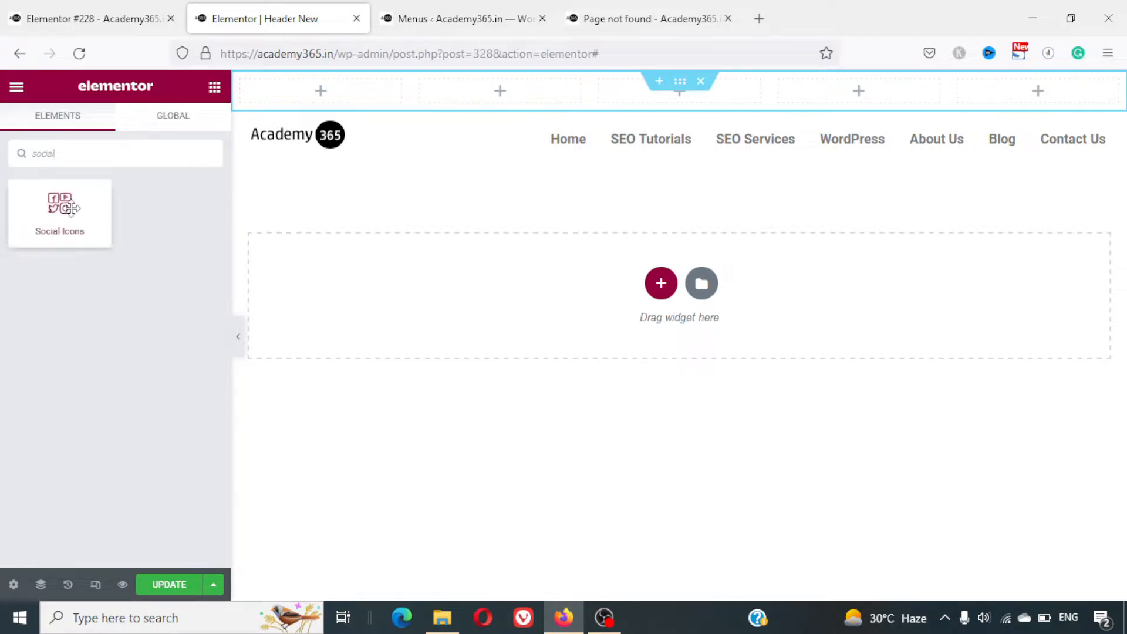
left_click_drag(59, 205, 1044, 104)
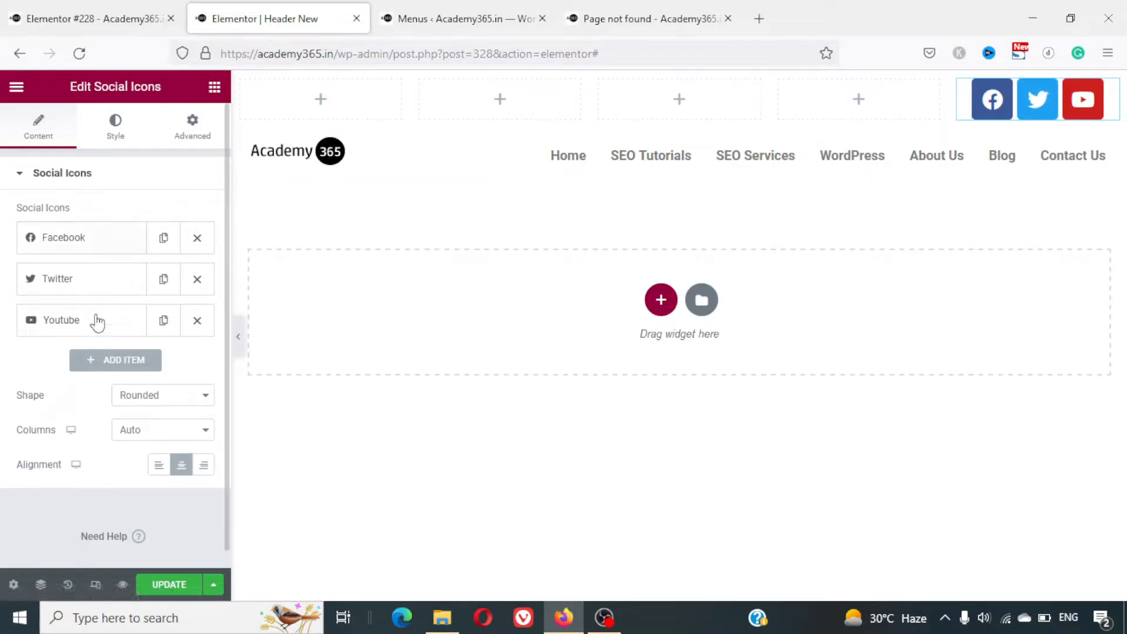
left_click(112, 253)
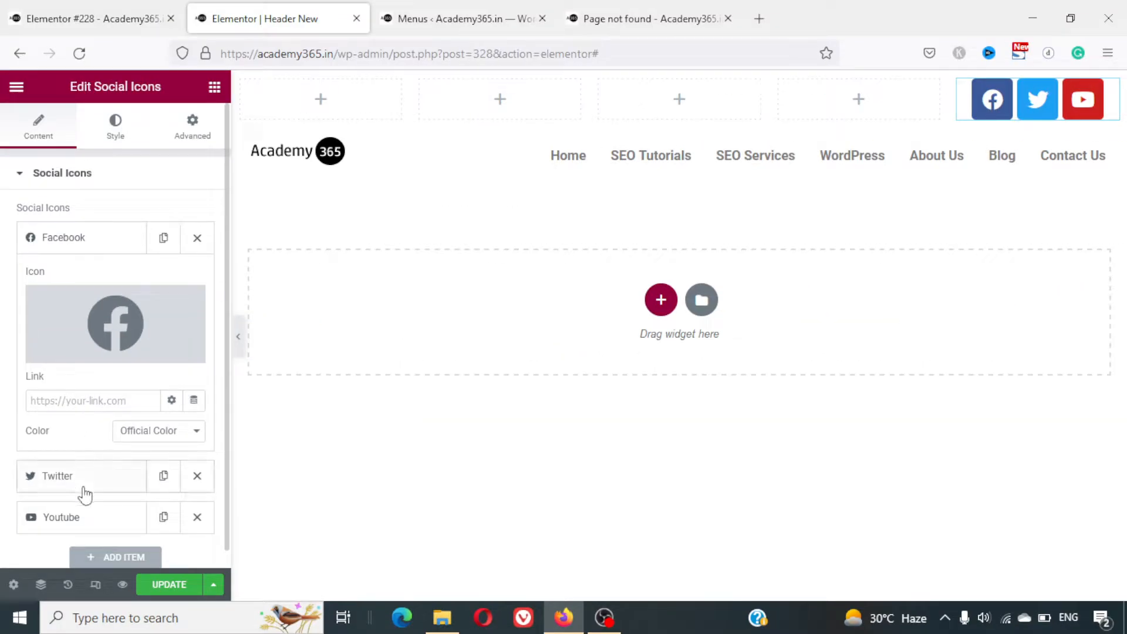
left_click(84, 477)
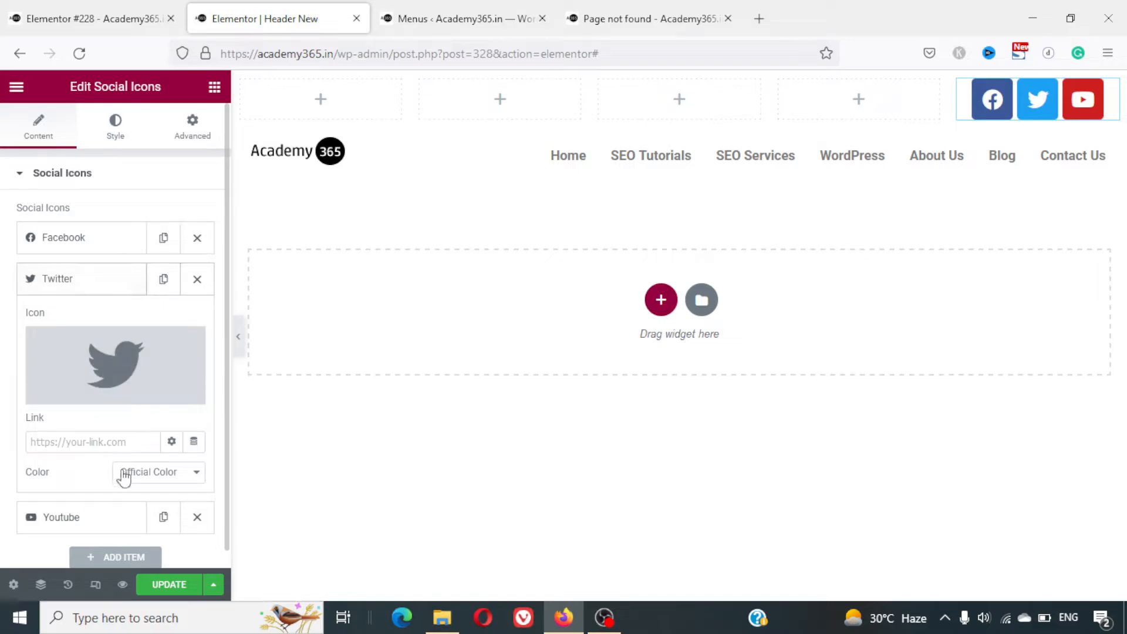
mouse_move(144, 357)
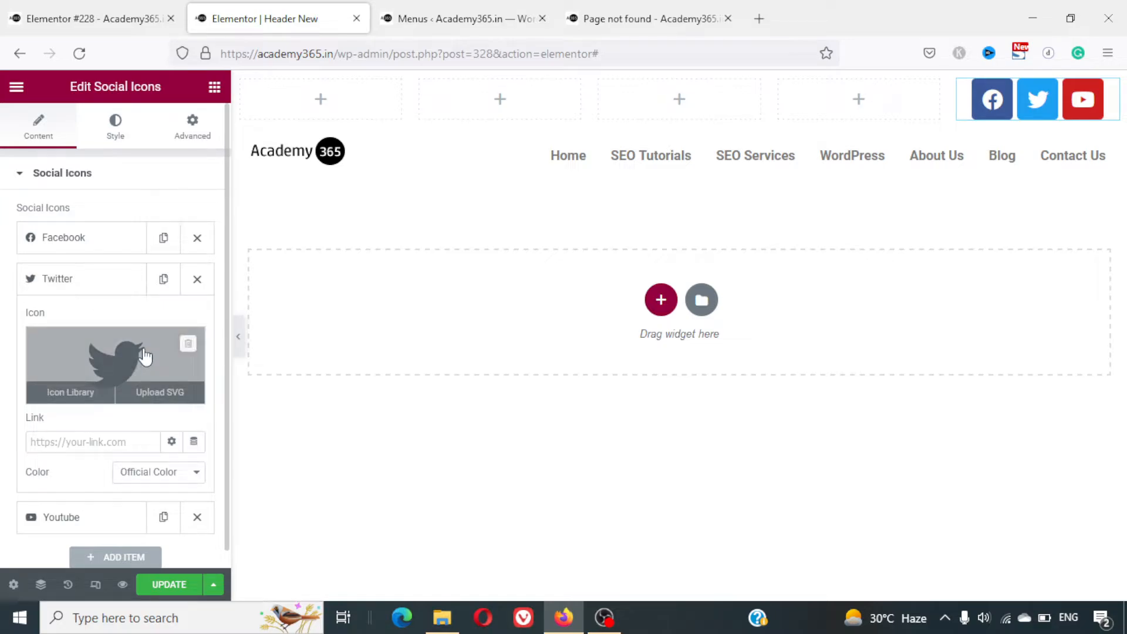
left_click(83, 279)
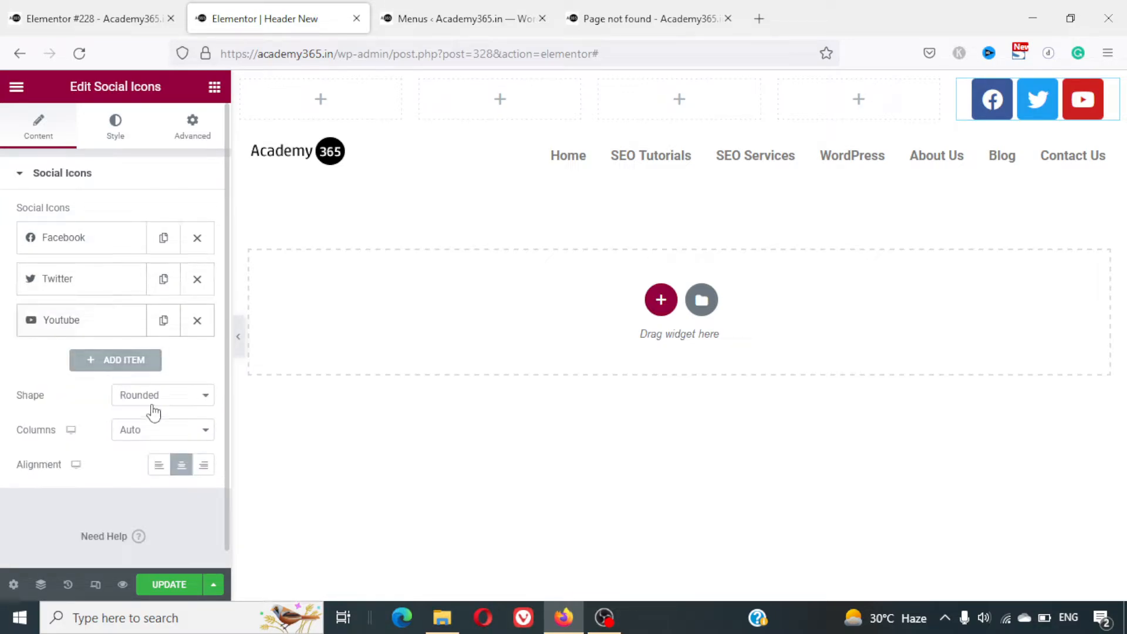
Set the social icons' shape to Circle and align them right in their column
left_click(134, 402)
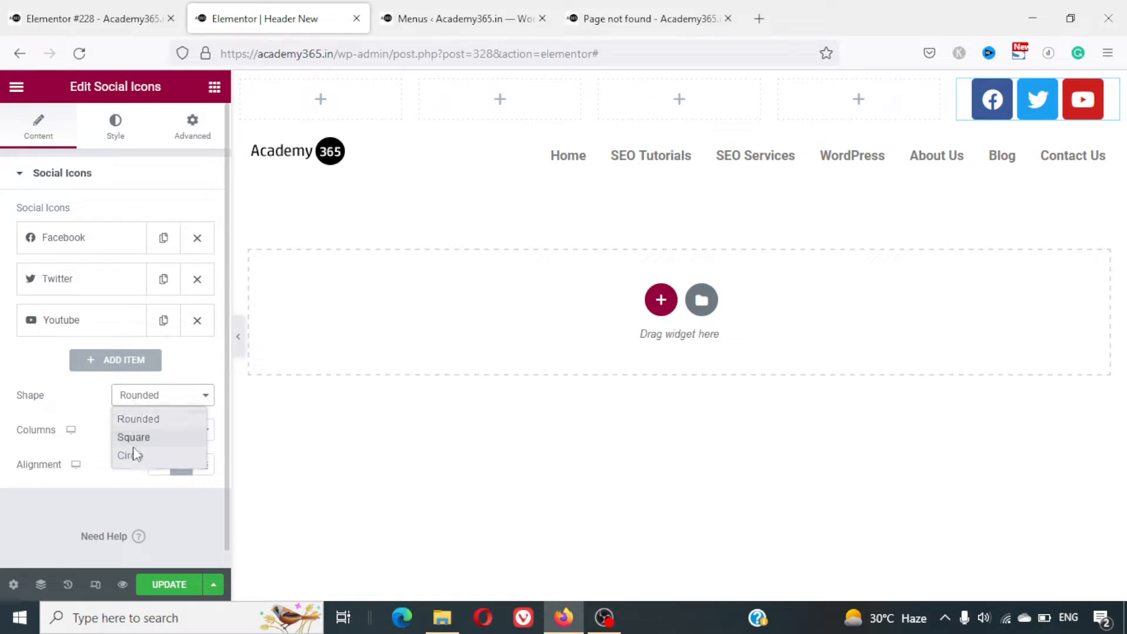
left_click(135, 447)
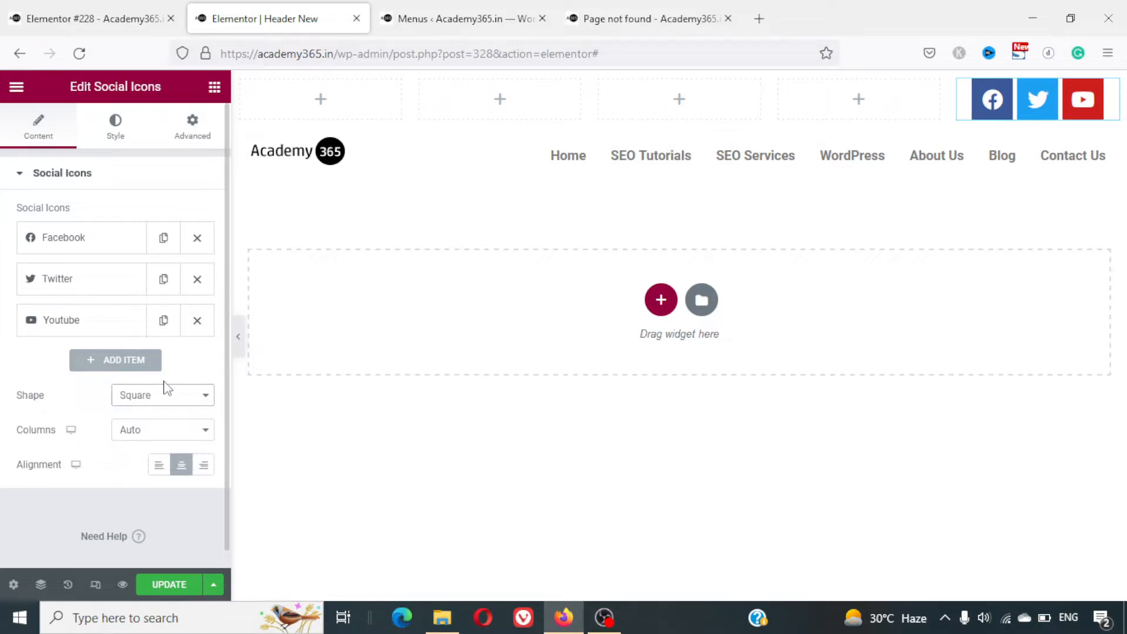
left_click(161, 395)
left_click(131, 453)
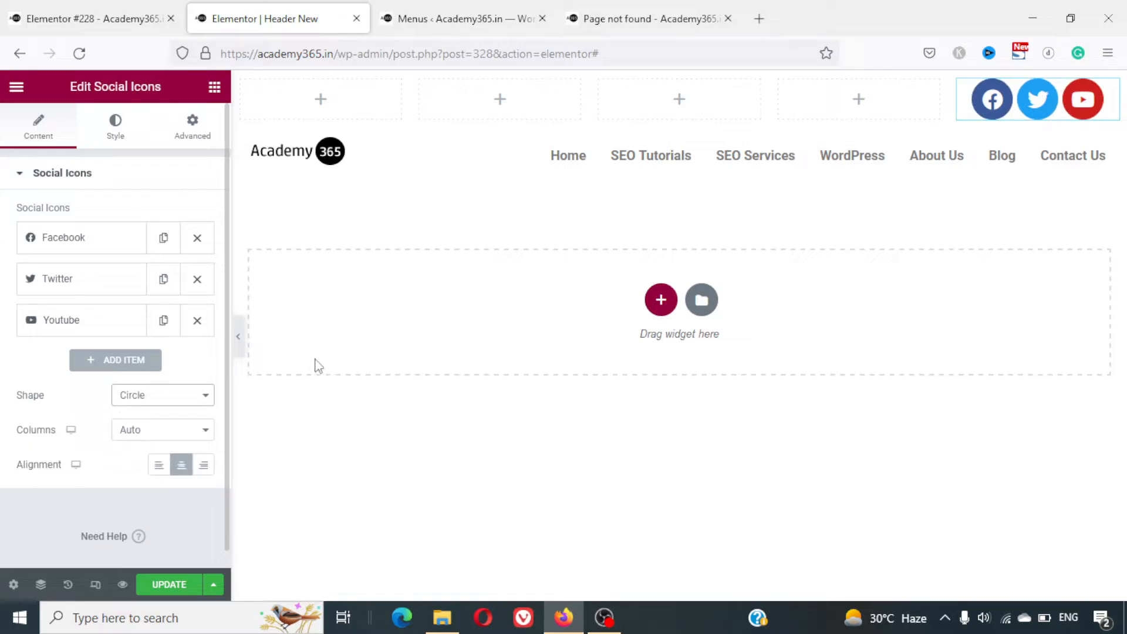
left_click(157, 466)
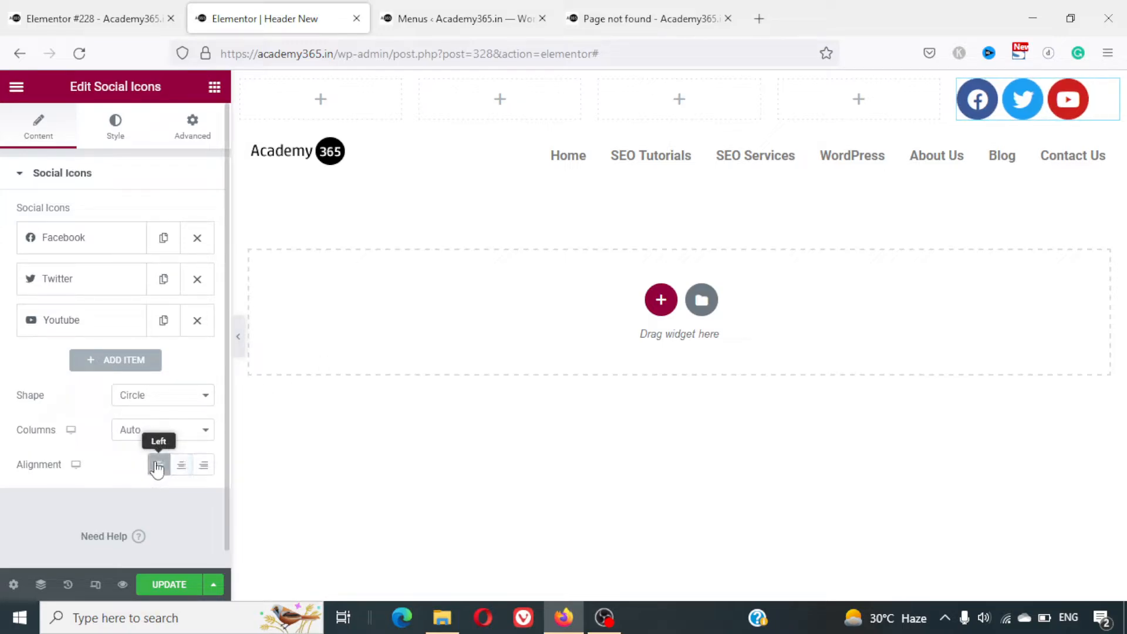
left_click(202, 466)
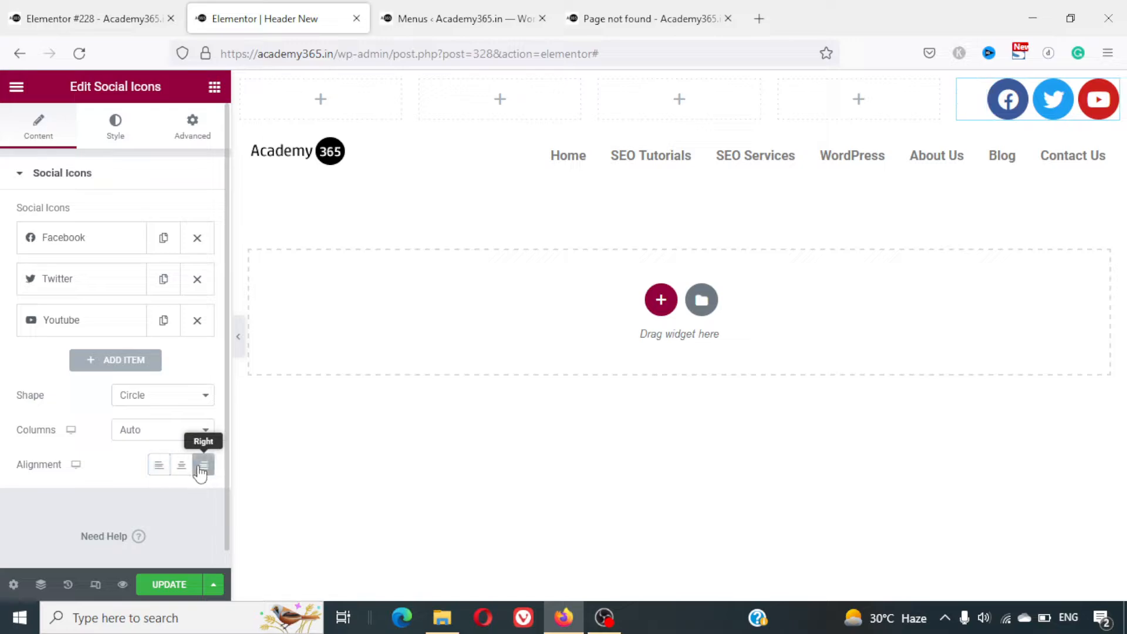
left_click(158, 465)
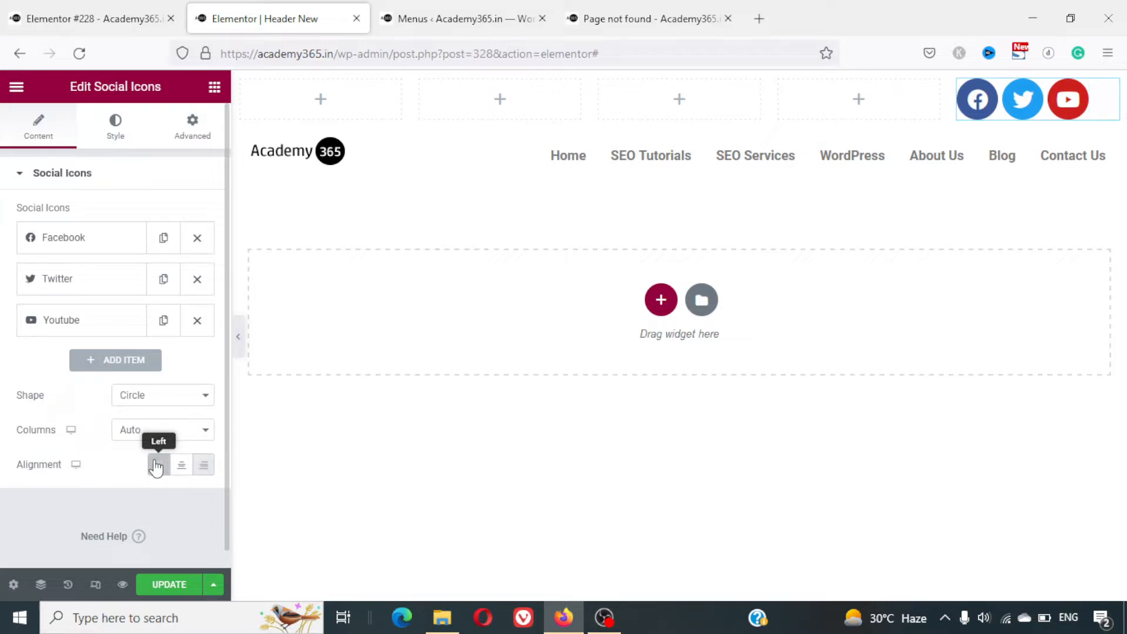
left_click(206, 467)
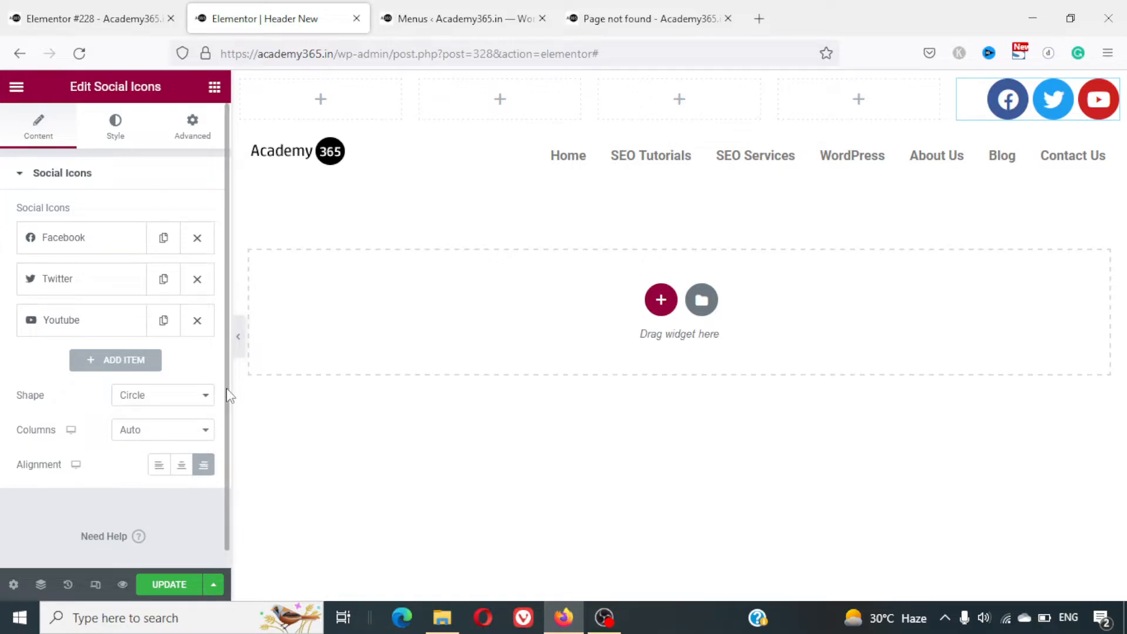
Compare the social icons with the live site's header and set their size to 16
left_click(89, 10)
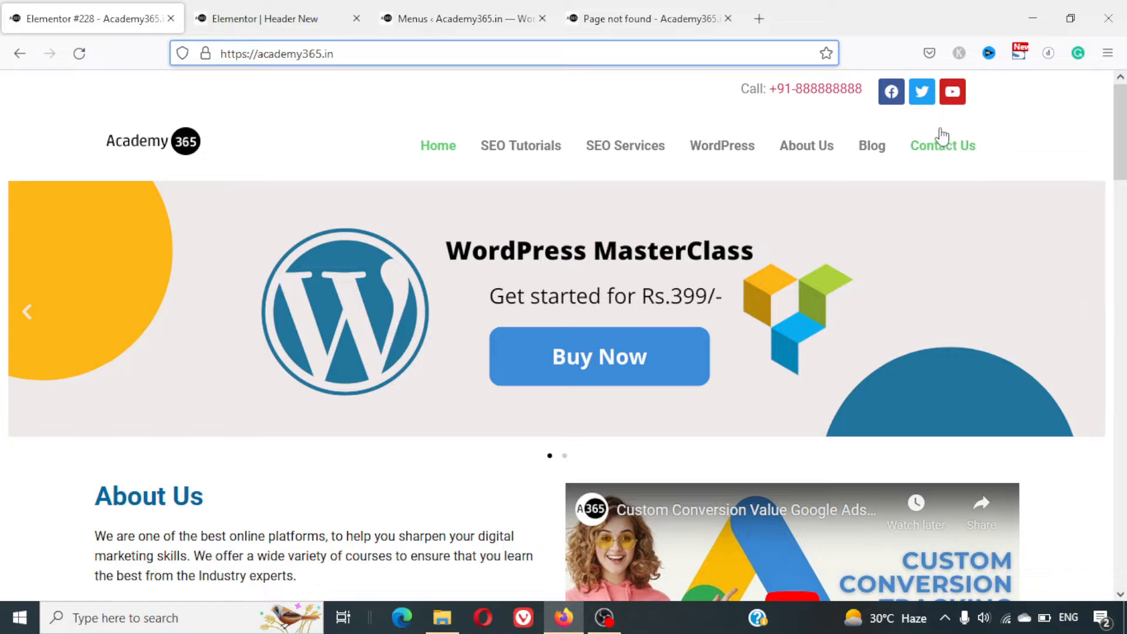
left_click(335, 9)
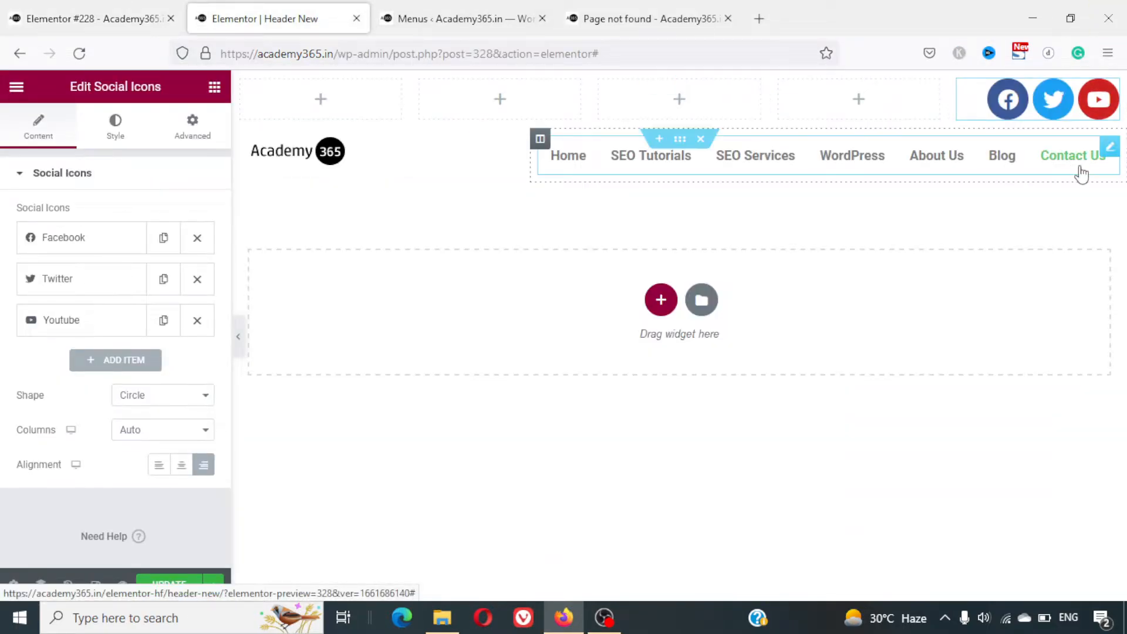
left_click(125, 139)
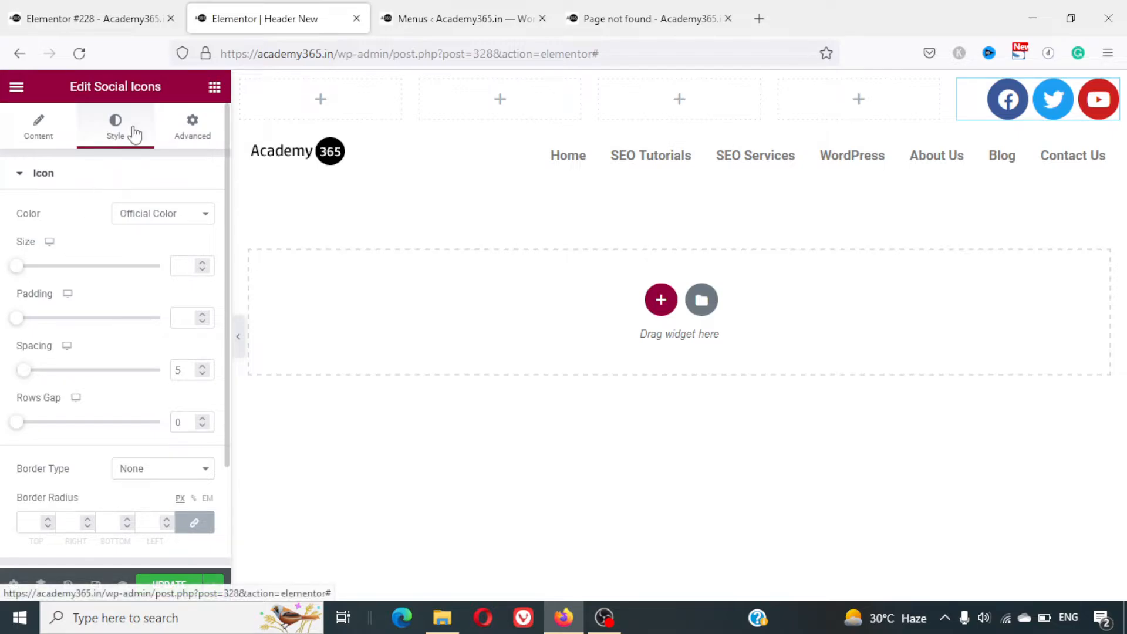
left_click_drag(18, 268, 22, 271)
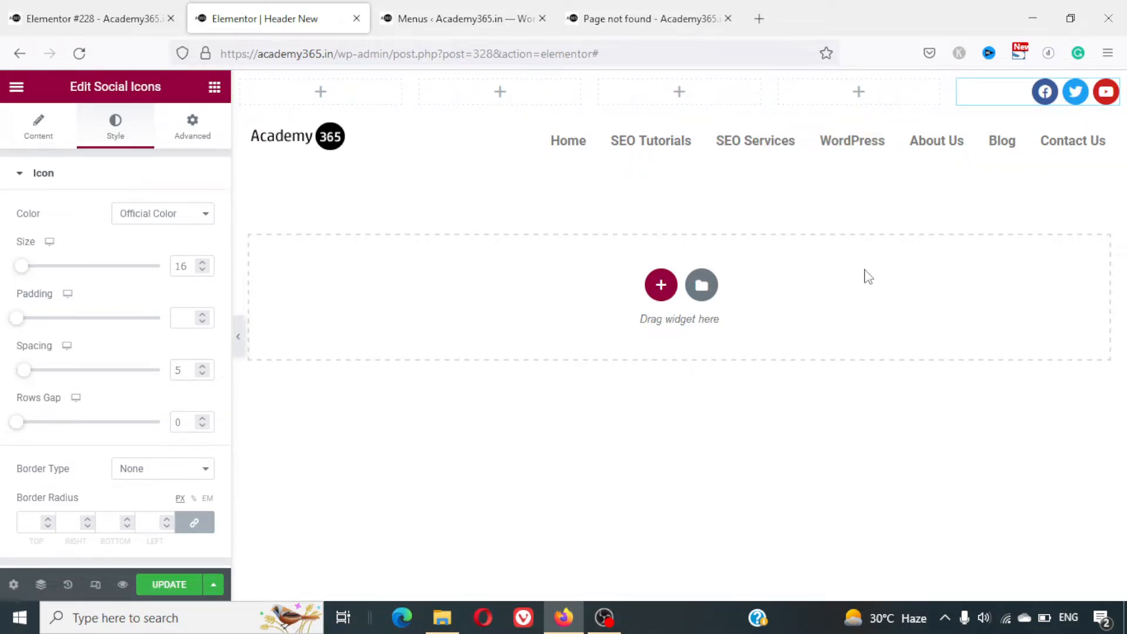
left_click(652, 12)
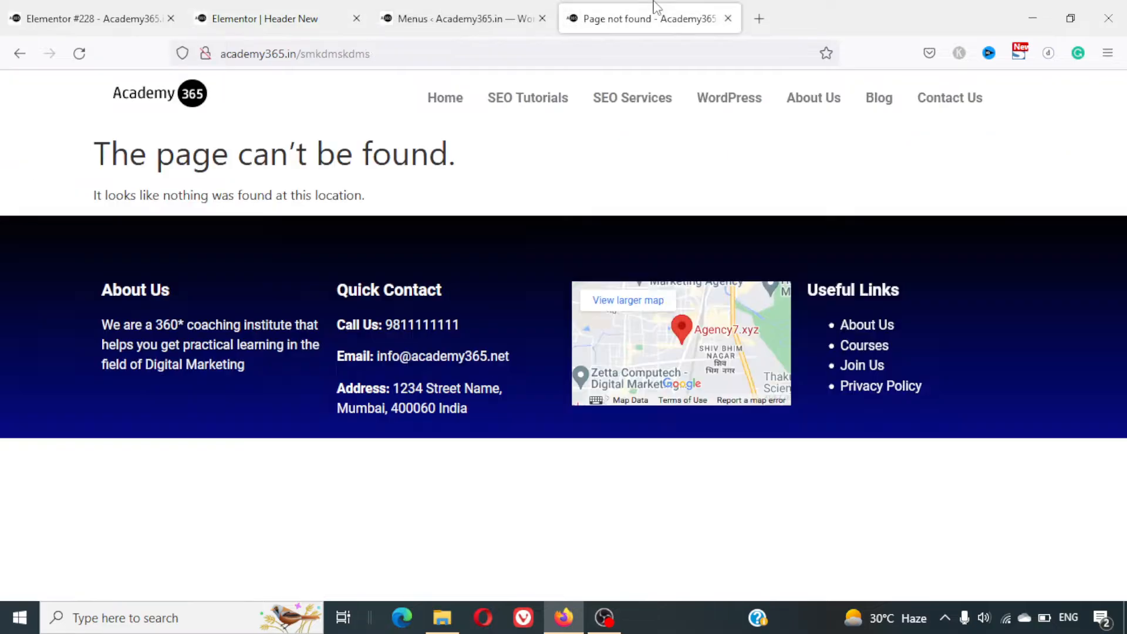
left_click(472, 8)
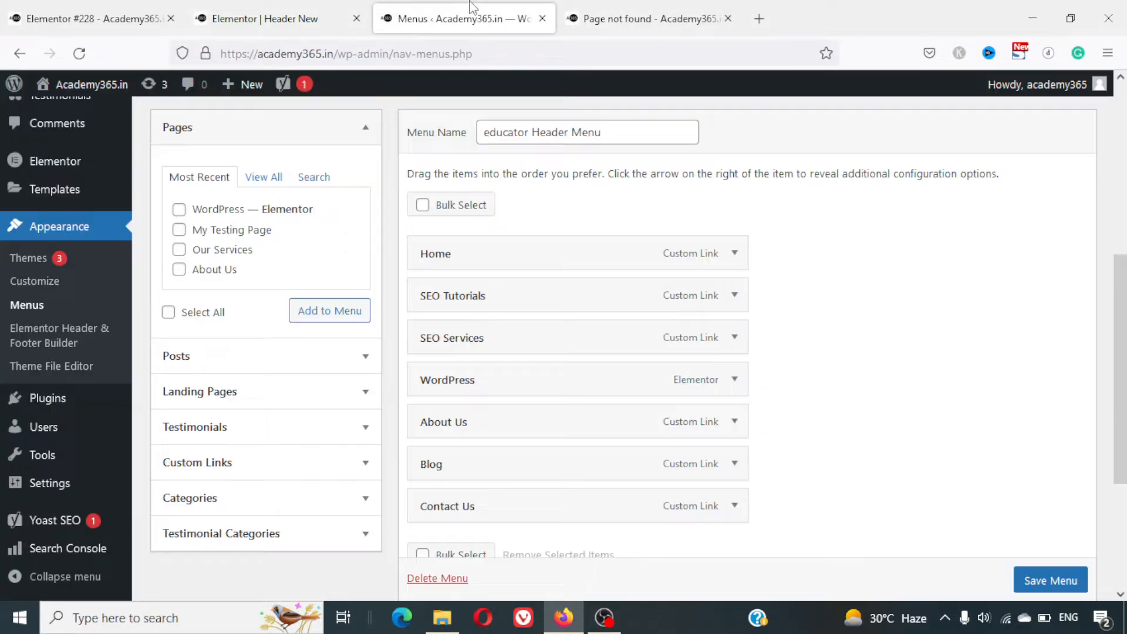
left_click(317, 8)
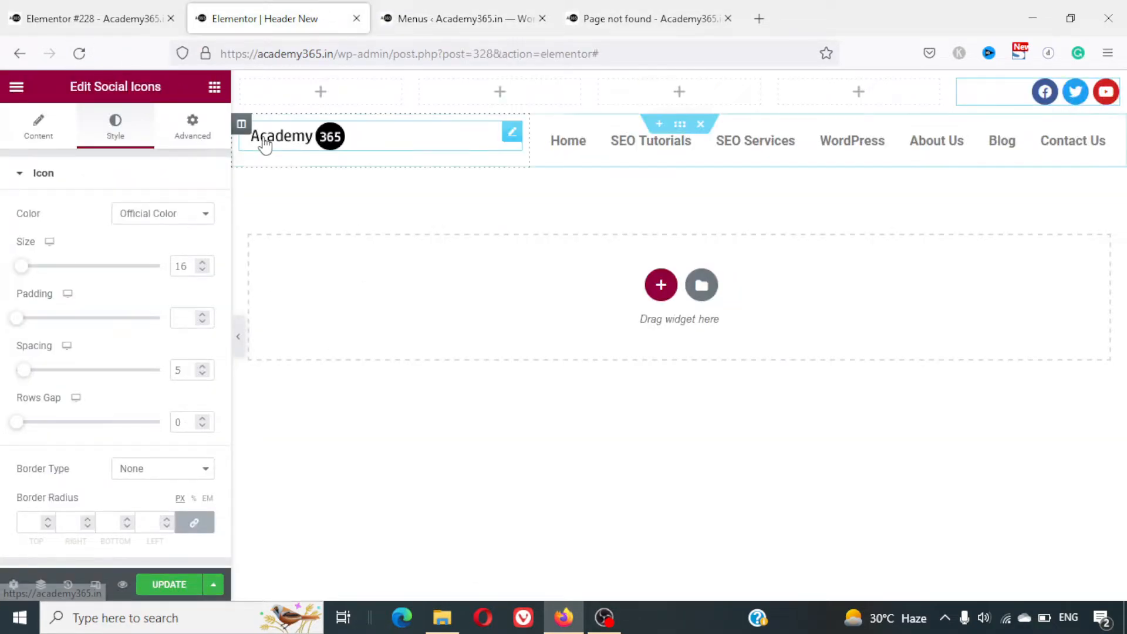
Add a Text Editor widget to the fourth column of the top section and replace its placeholder text with the contact phone number
left_click(854, 97)
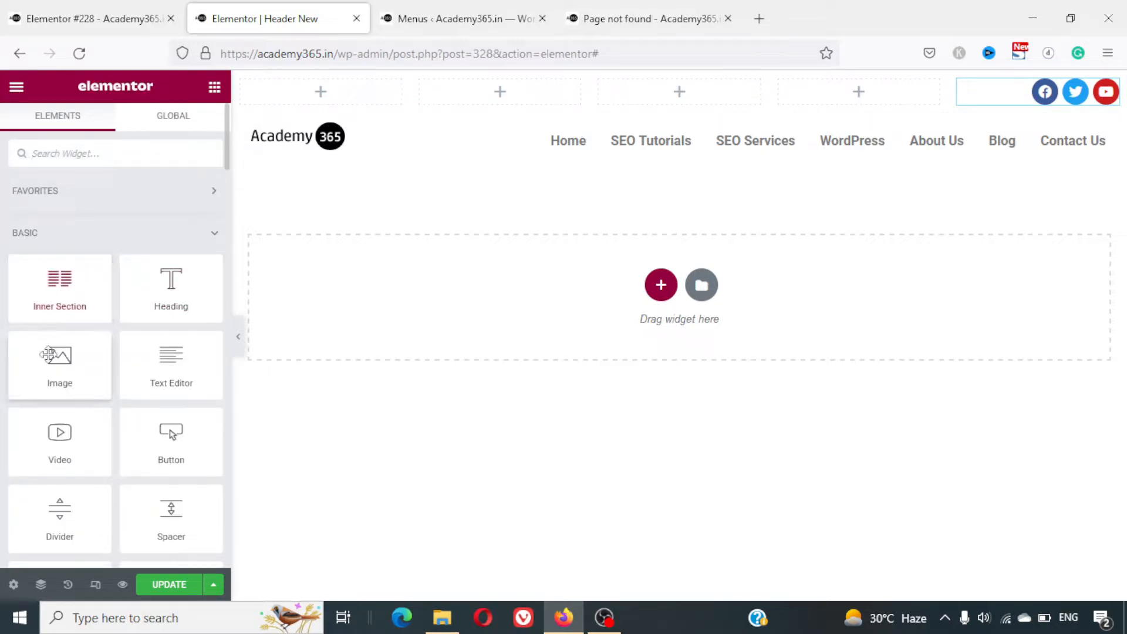
left_click_drag(196, 382, 886, 97)
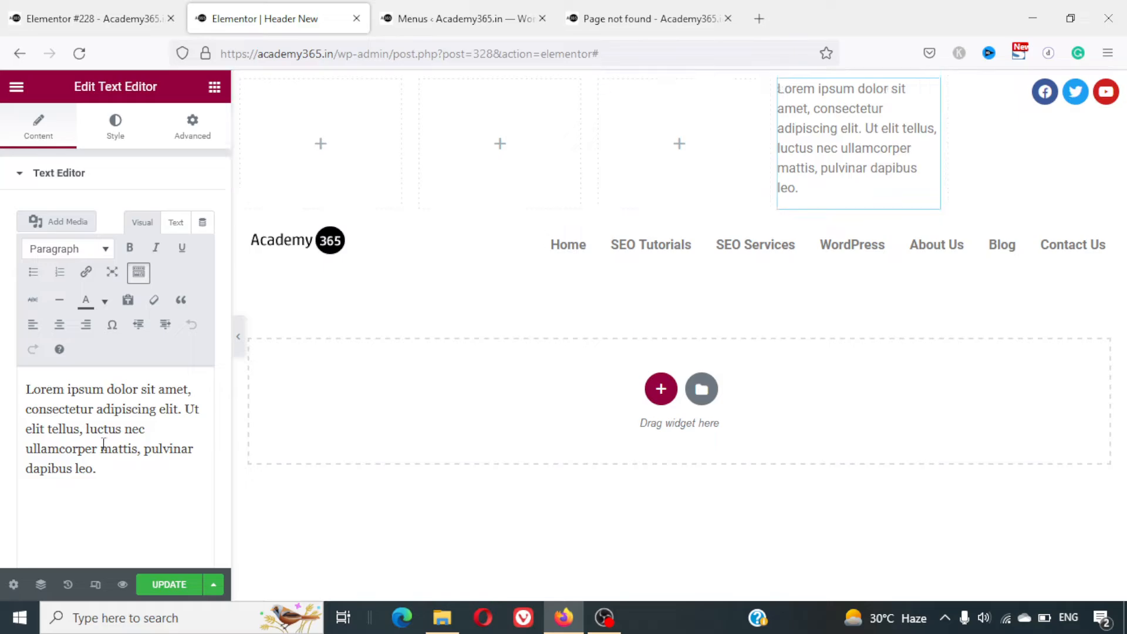
triple_click(97, 446)
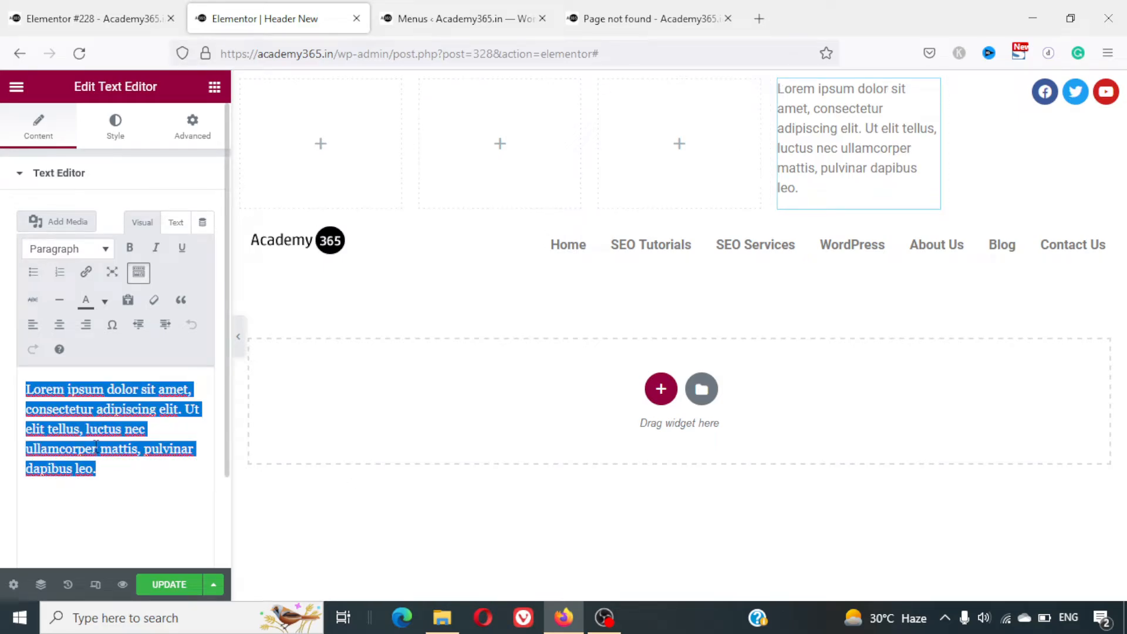
key("BackSpace")
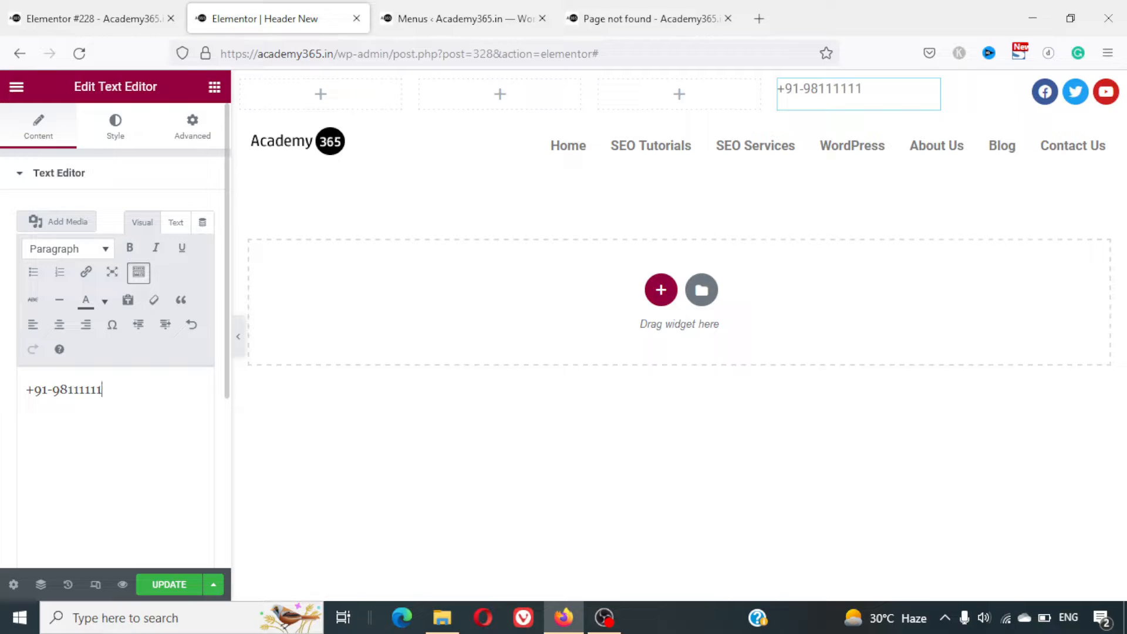
Link the whole phone number to a tel: address made from the same number and update the header template
key("ctrl+a")
key("ctrl+c")
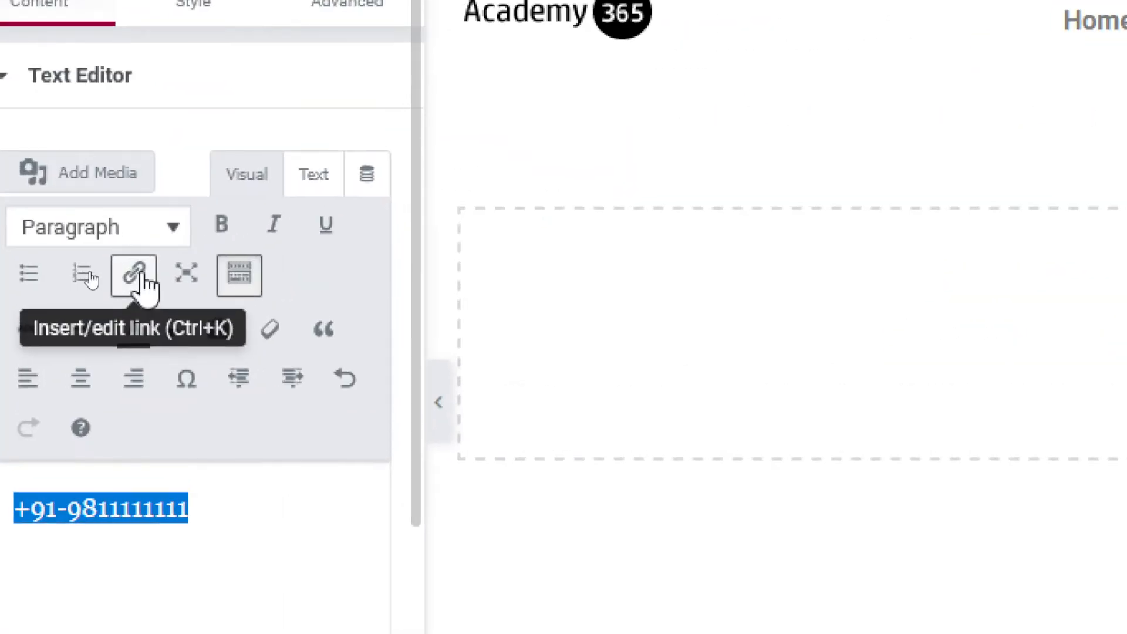
left_click(140, 271)
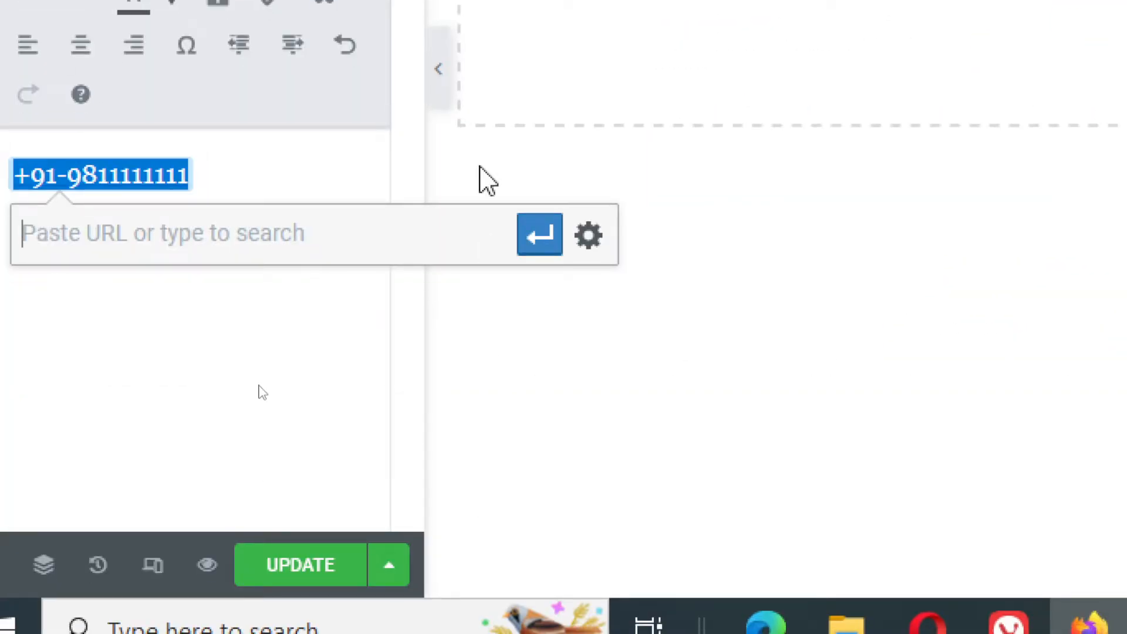
type("tel")
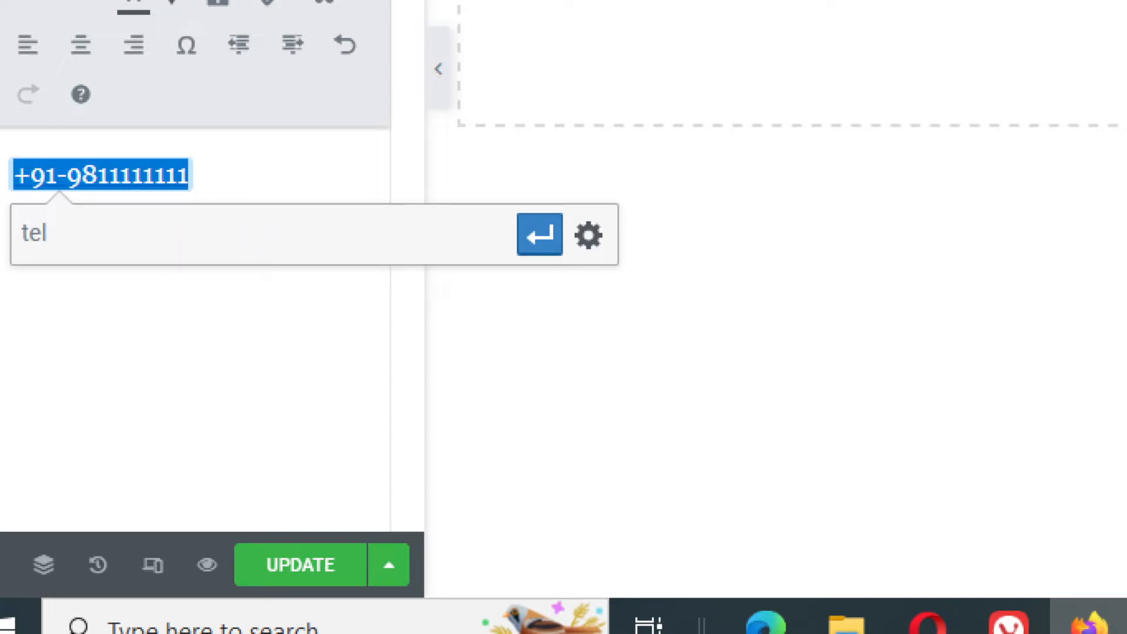
type(":")
key("ctrl+v")
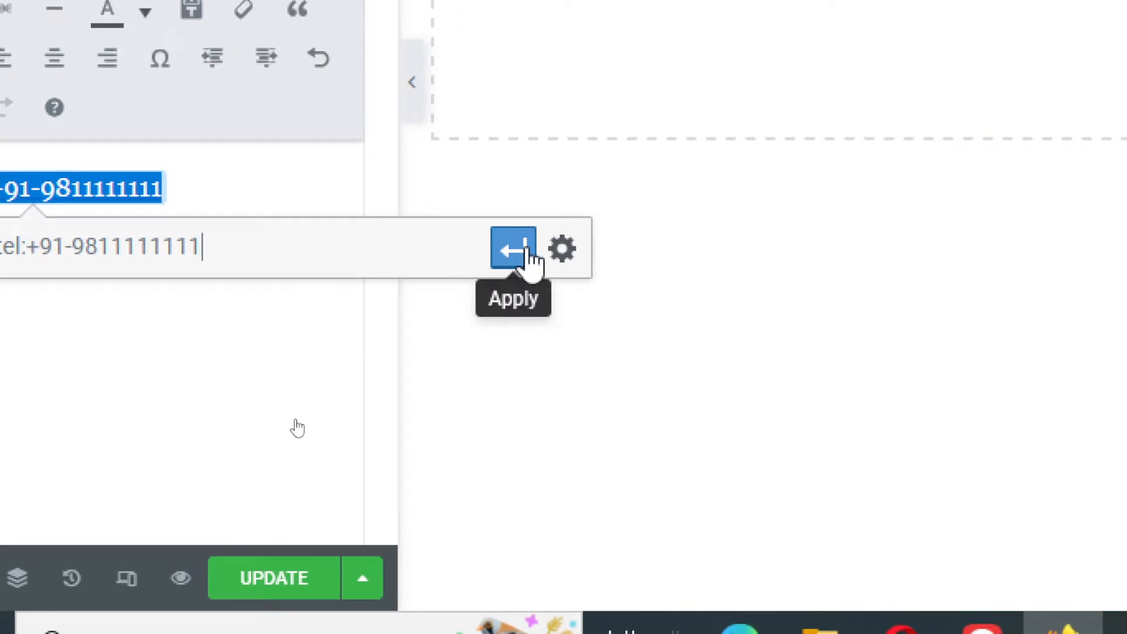
left_click(530, 257)
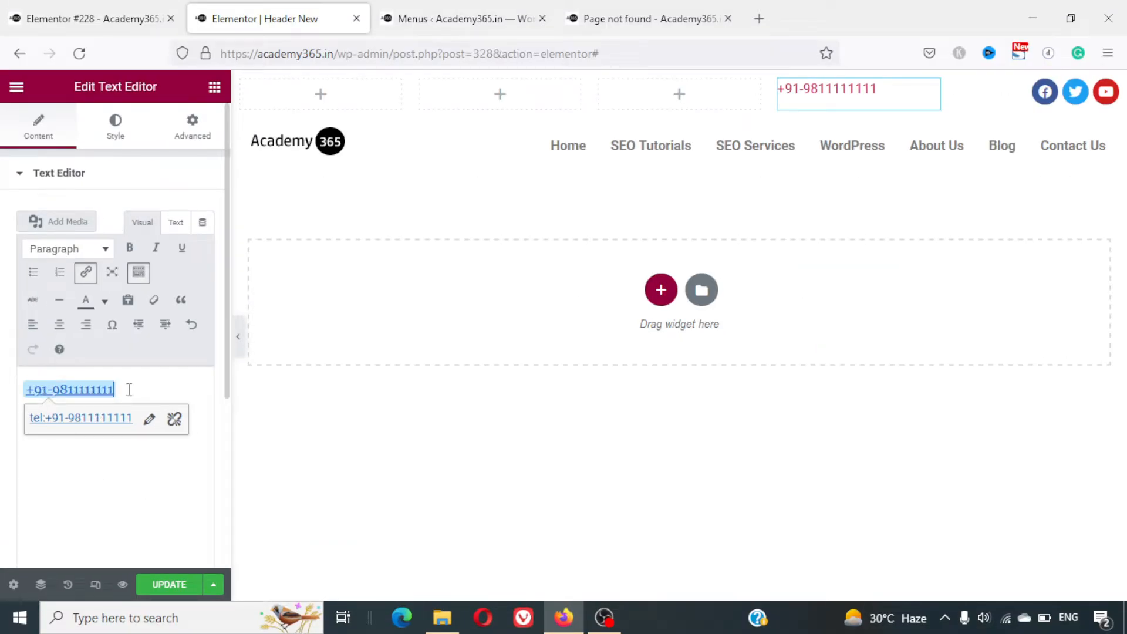
left_click(175, 585)
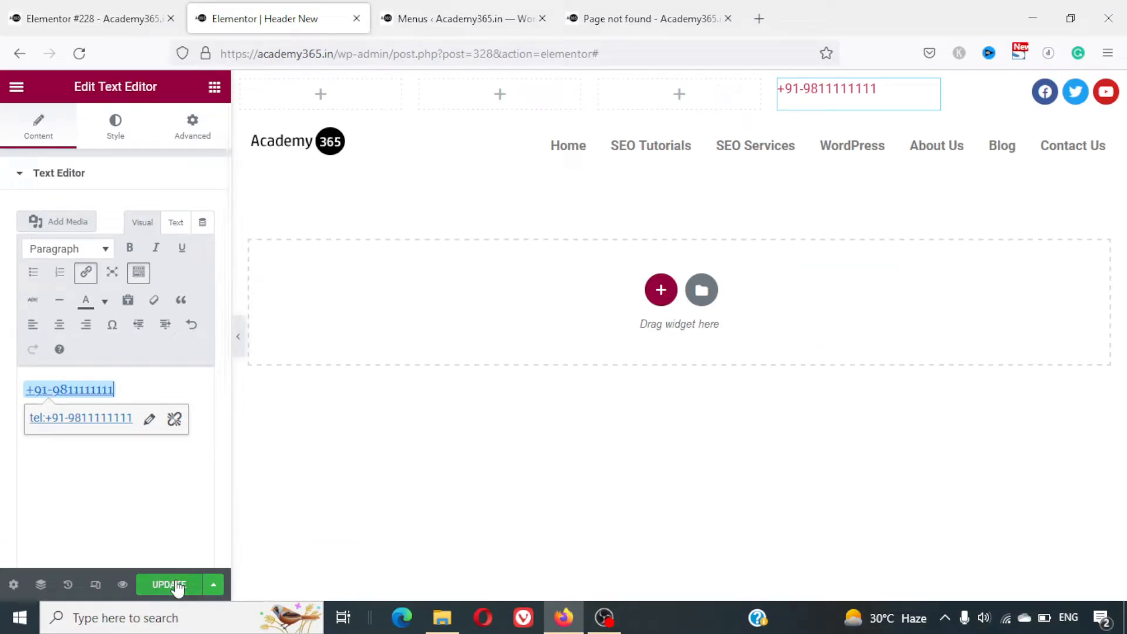
Add the prefix "Call Us: " inside the link before the phone number
left_click(141, 384)
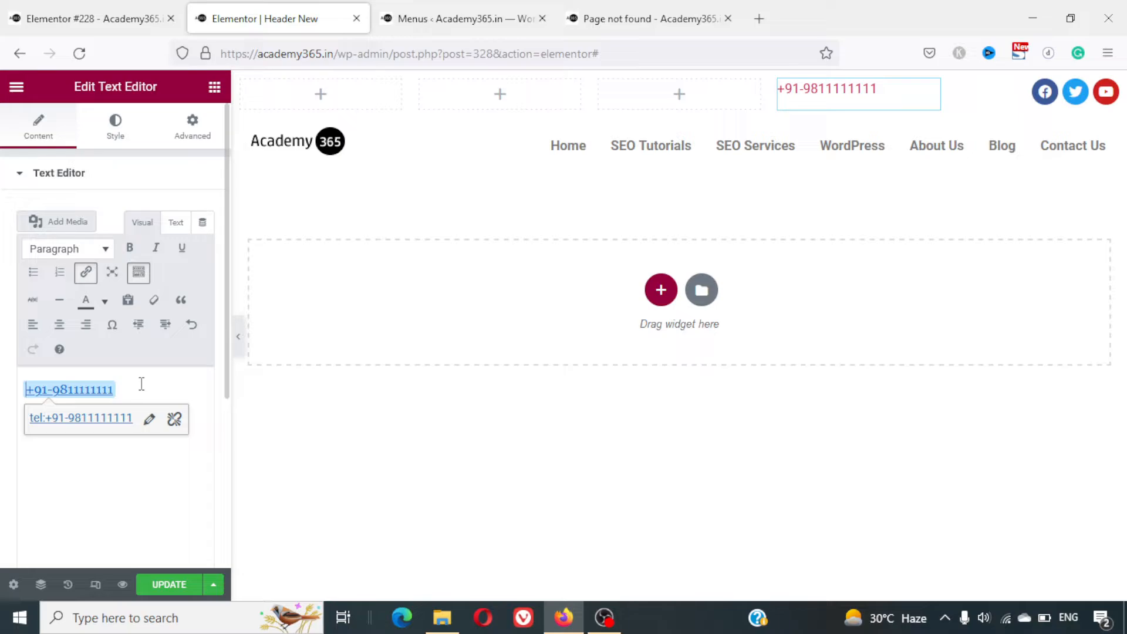
type("Call ")
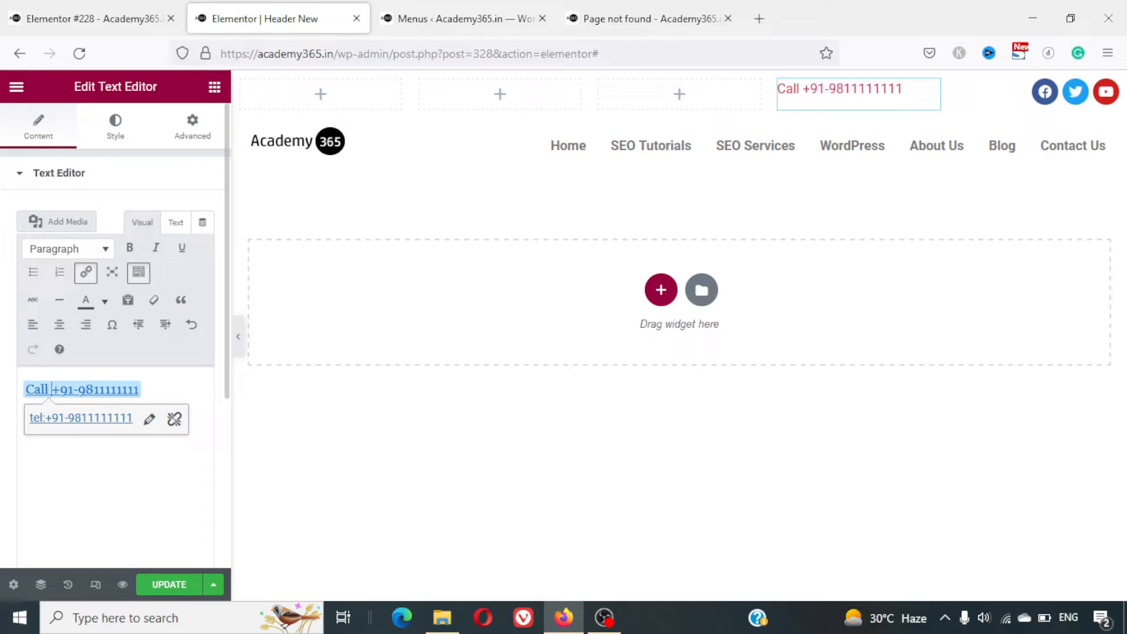
type("Us Now")
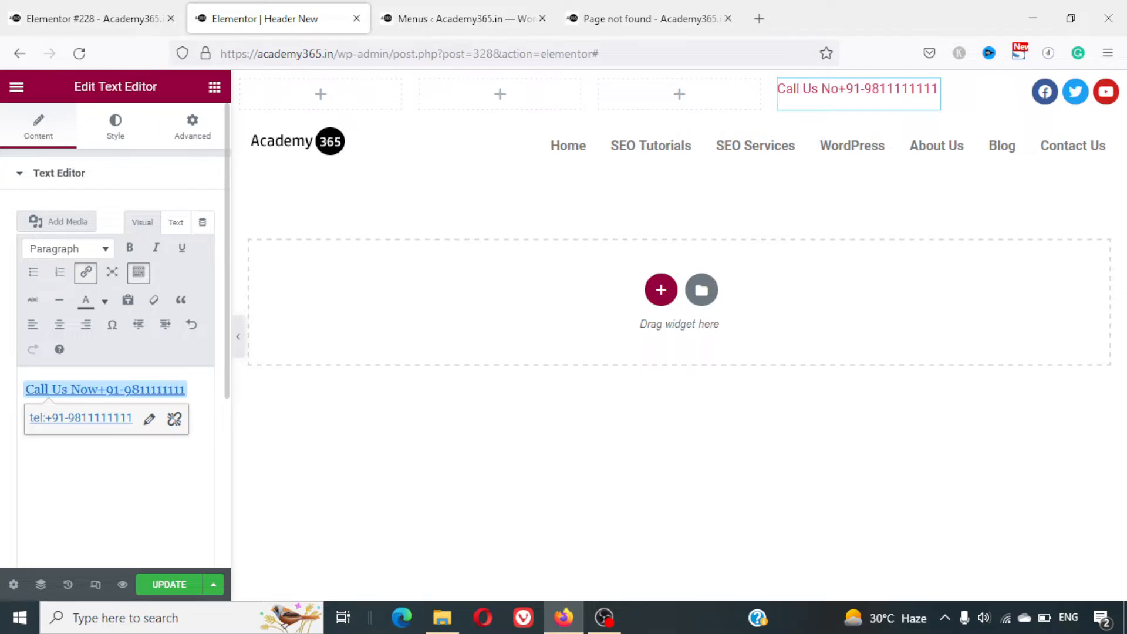
type(":")
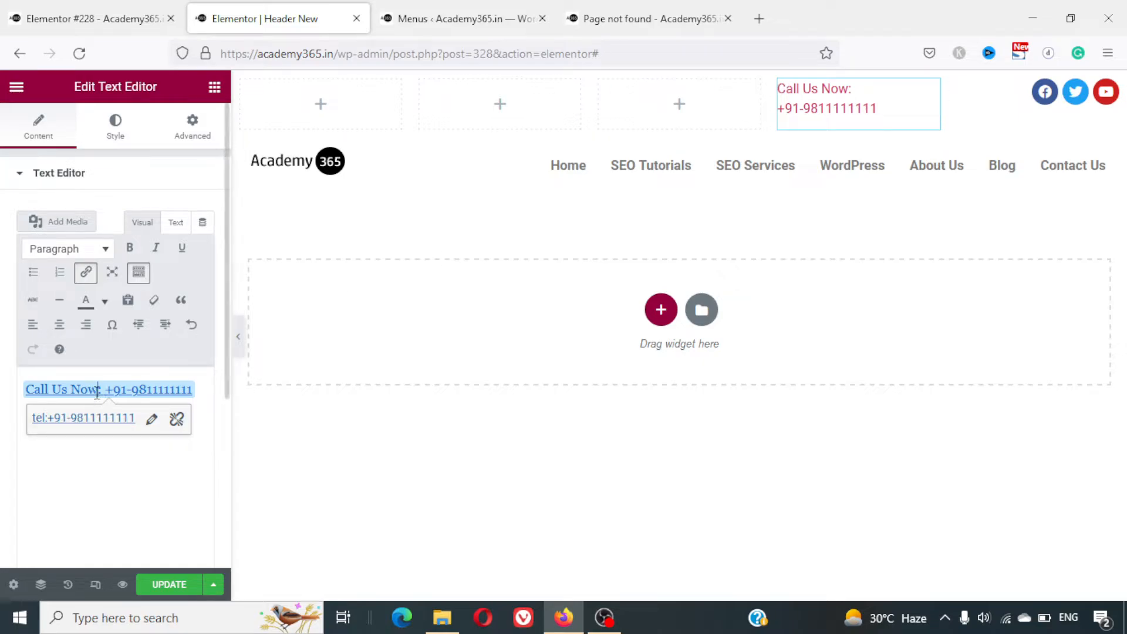
key("ctrl+shift+Left")
key("ctrl+shift+Left")
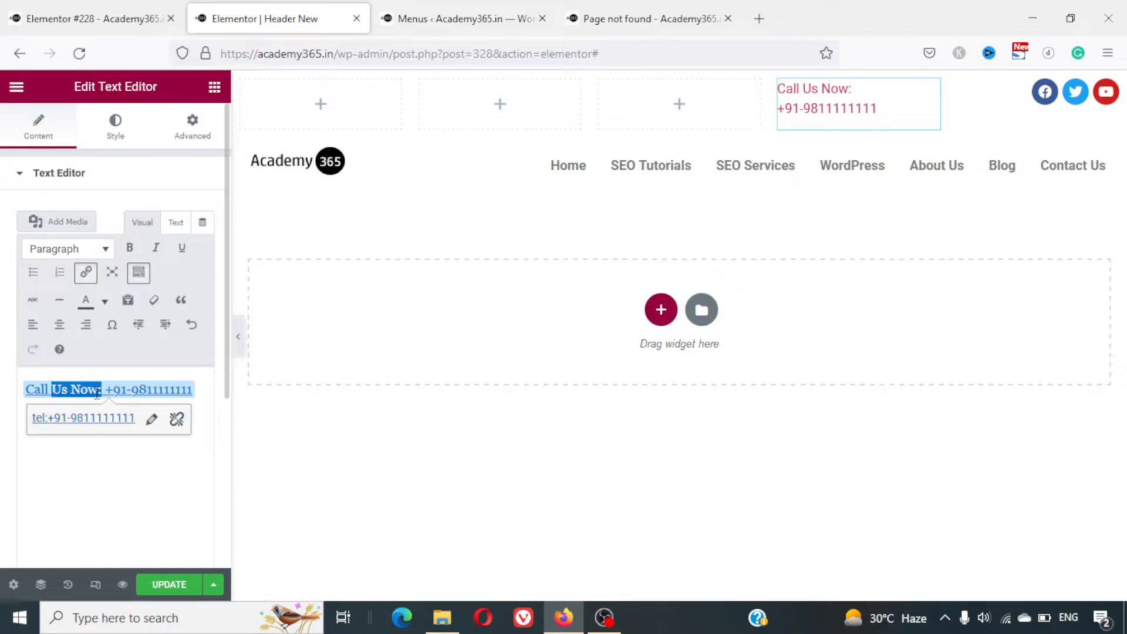
key("Right")
key("BackSpace")
key("BackSpace")
key("BackSpace")
key("BackSpace")
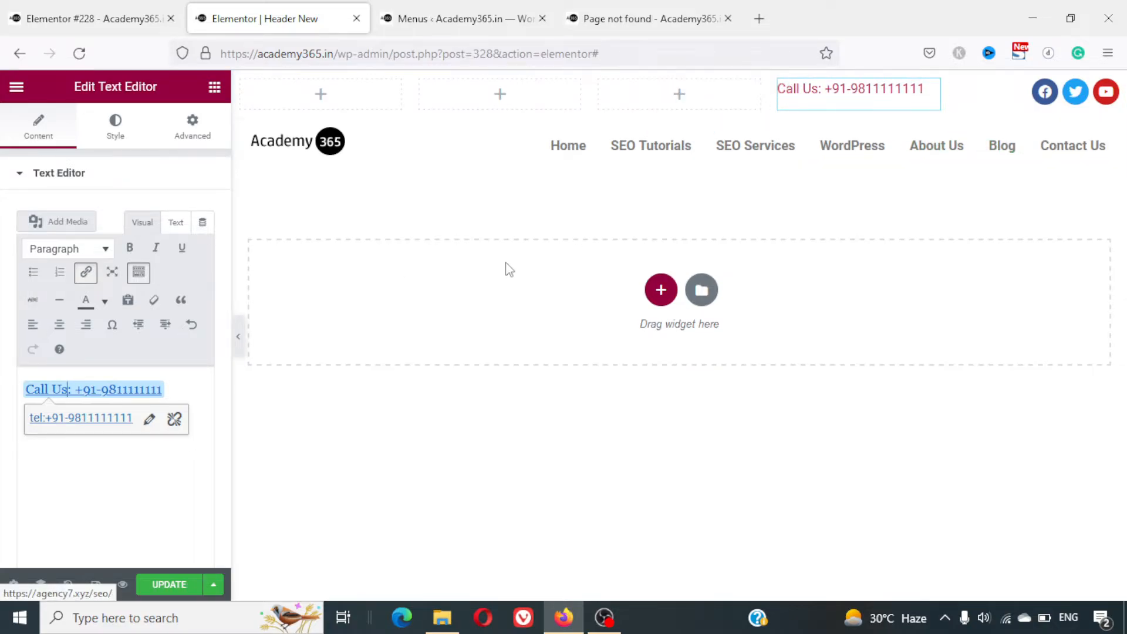
Align the phone text right, update the header template and reload the site's 404 page to check it
left_click(81, 328)
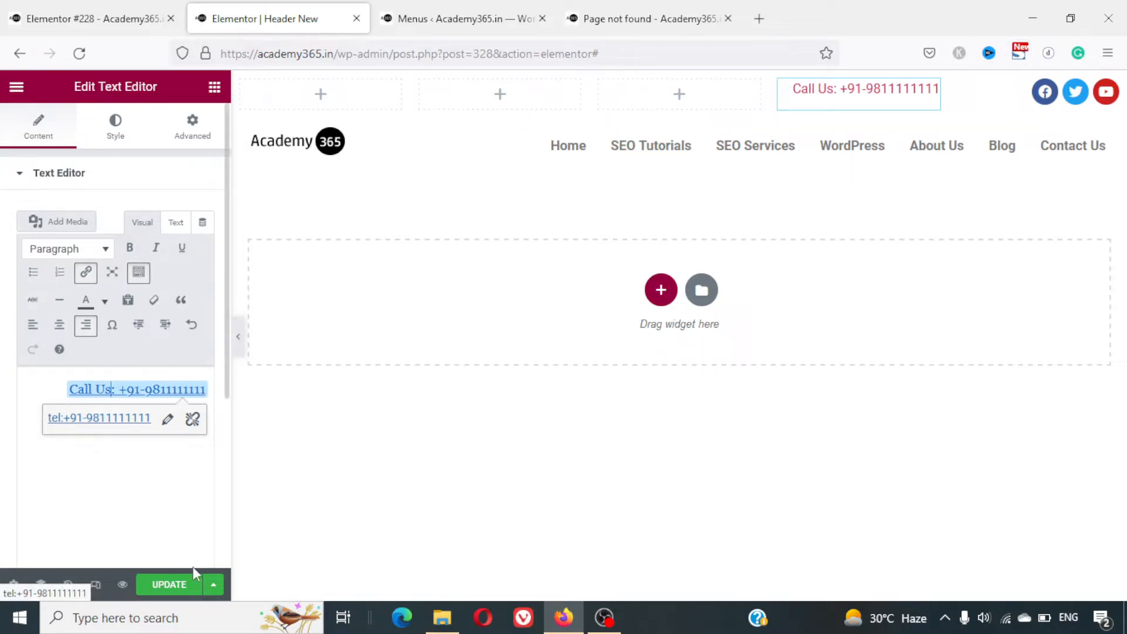
left_click(170, 584)
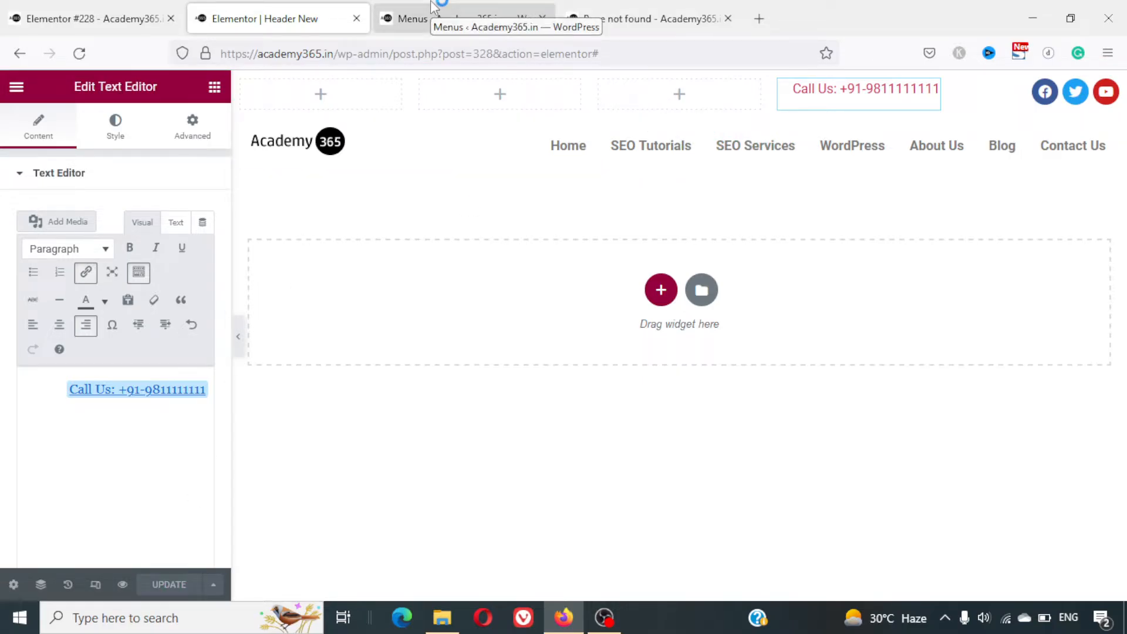
left_click(645, 18)
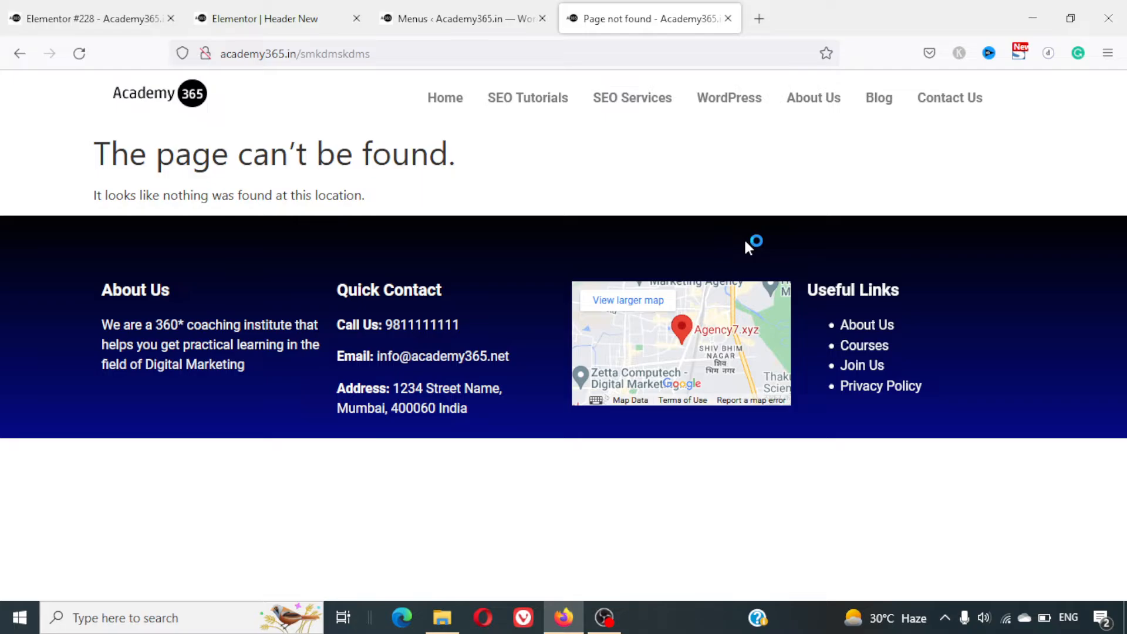
key("F5")
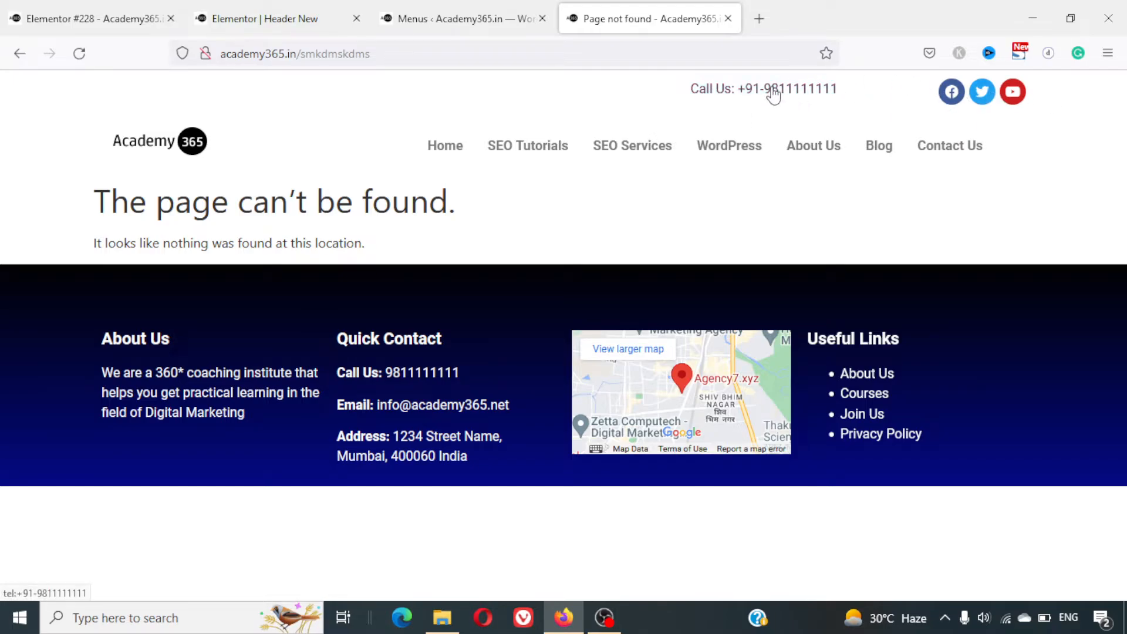
left_click(434, 8)
left_click(610, 12)
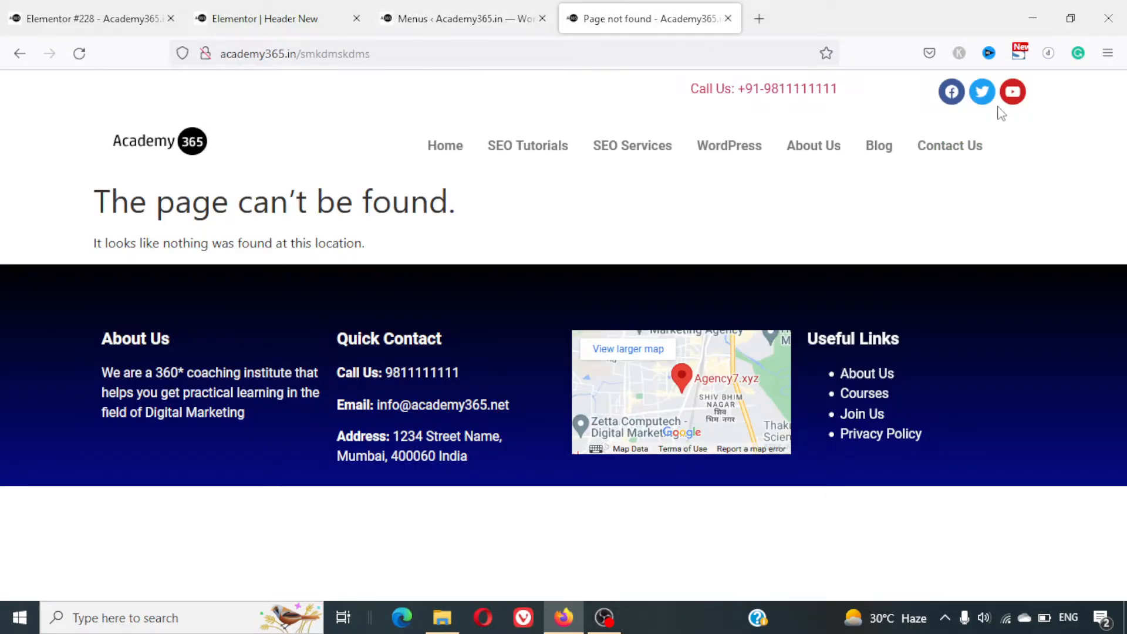
Compare the new header's top row with the phone number and icons on the site's homepage
left_click(274, 8)
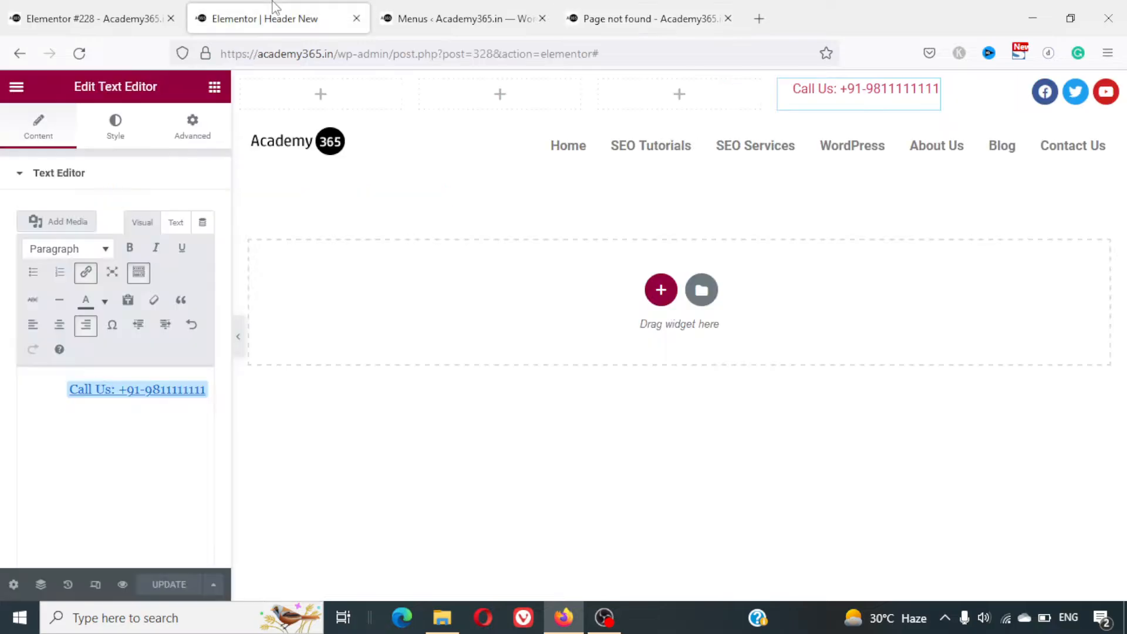
left_click(141, 13)
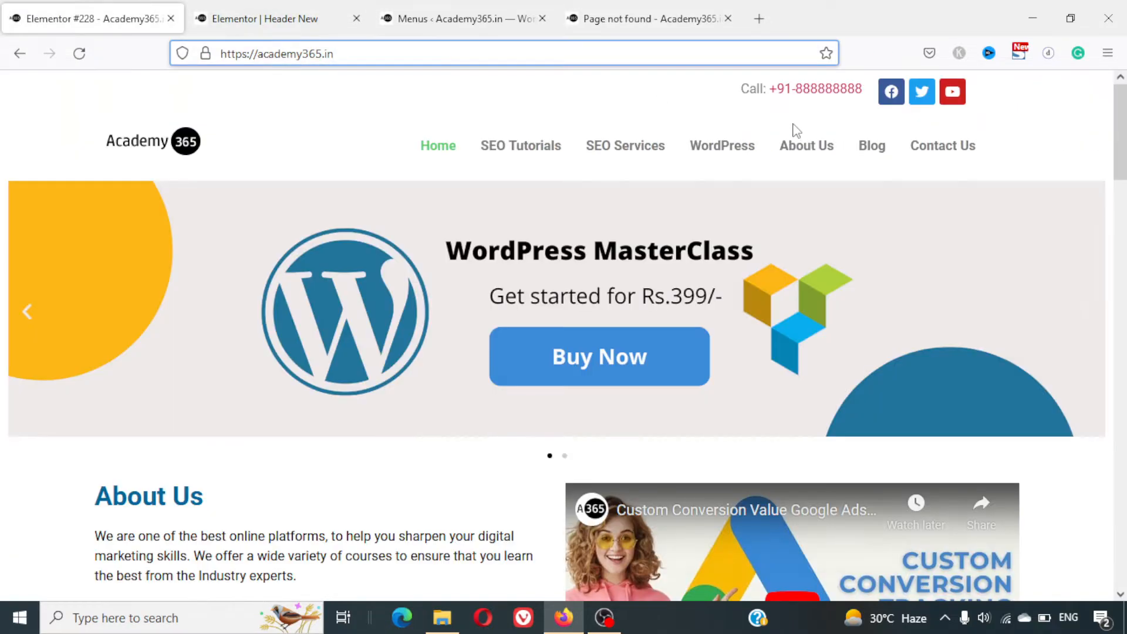
left_click(307, 12)
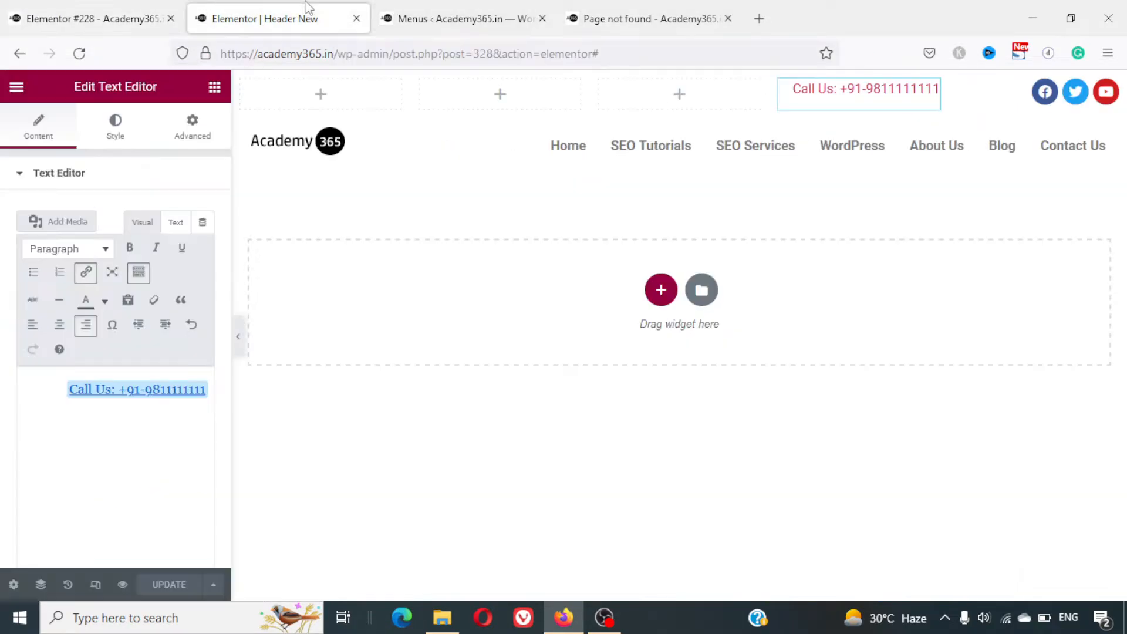
Align the social icons left in their column, update the header template and reload the 404 page
left_click(998, 99)
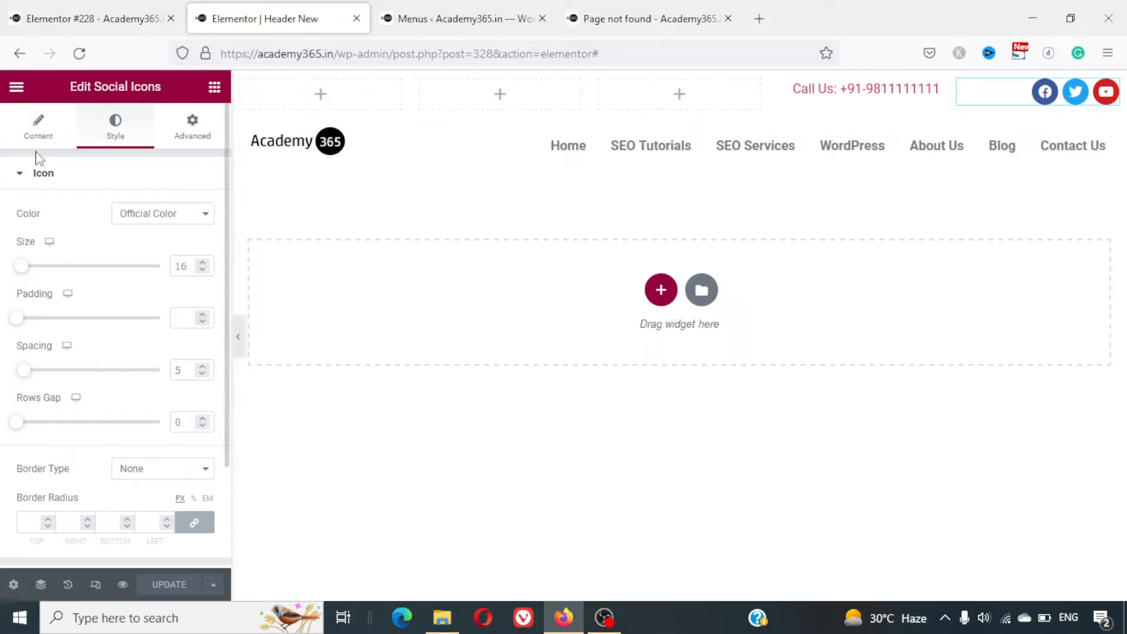
scroll(132, 409, "down", 2)
scroll(132, 410, "up", 2)
left_click(39, 125)
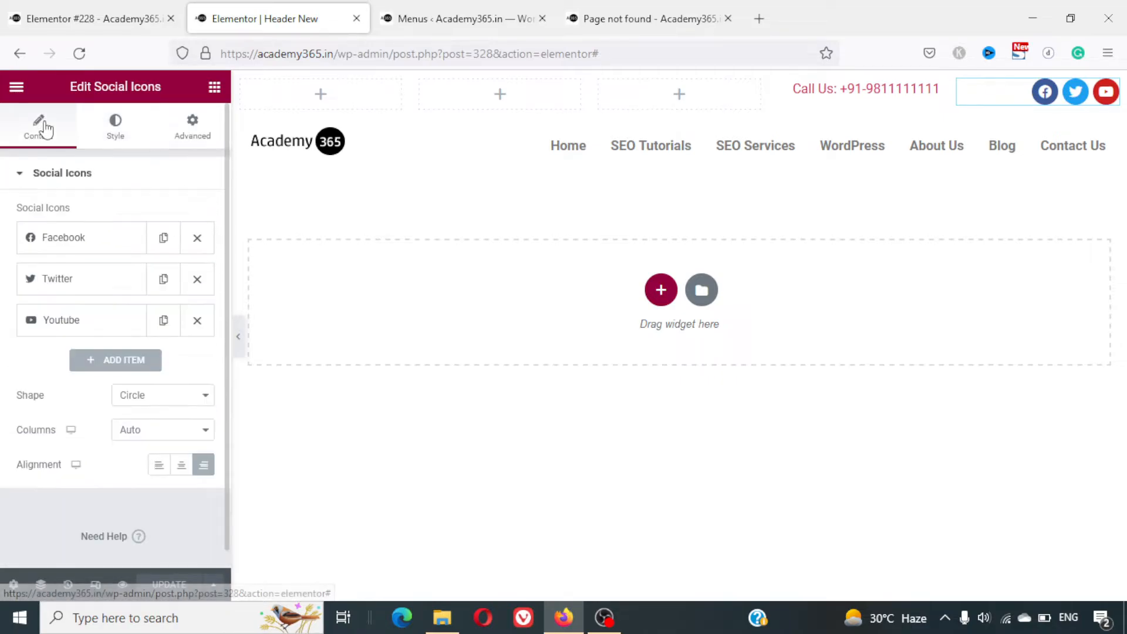
left_click(159, 466)
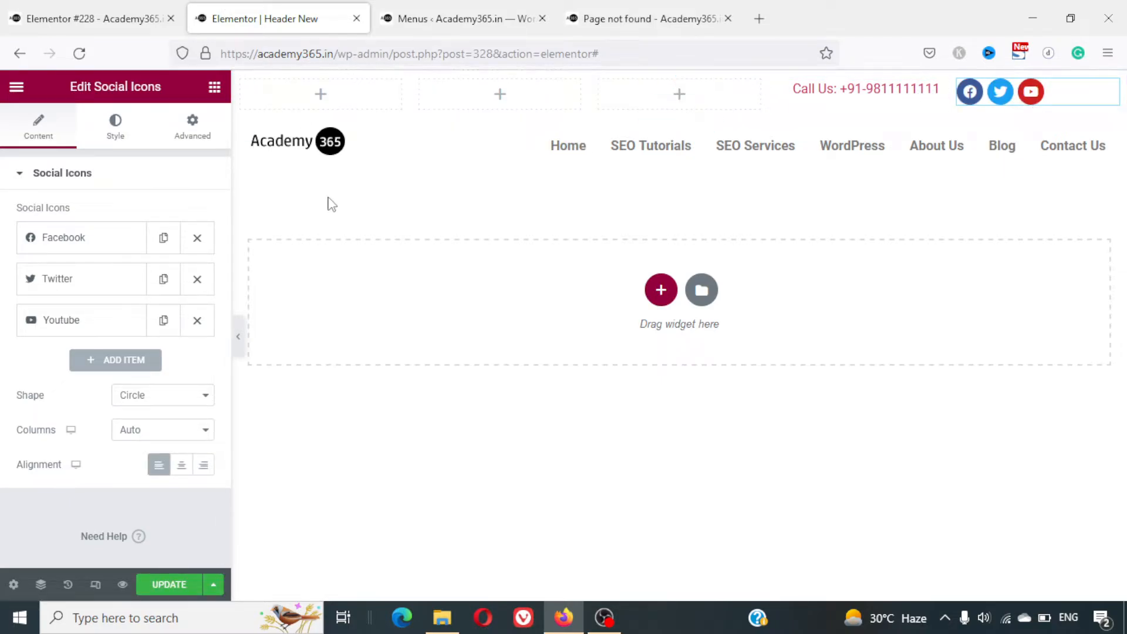
left_click(169, 585)
left_click(643, 14)
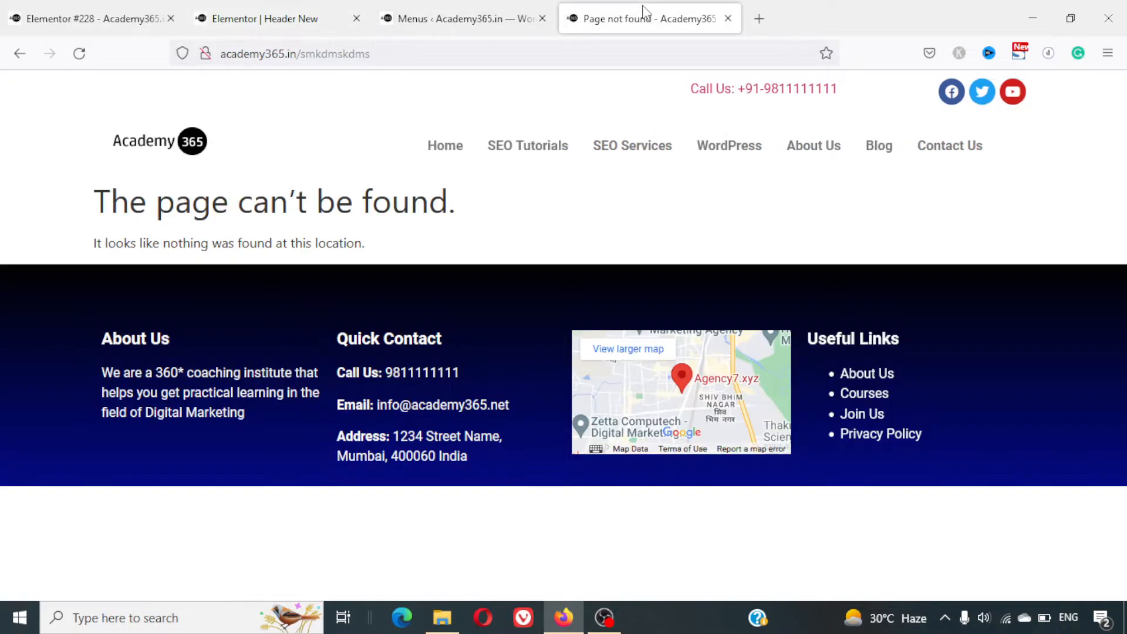
key("F5")
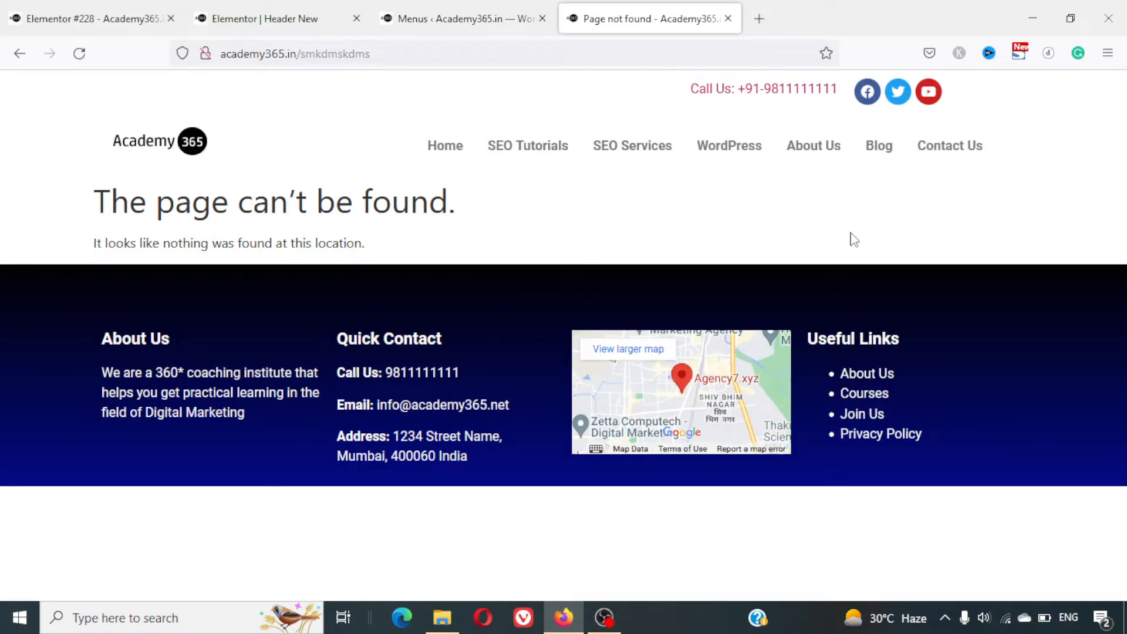
left_click(424, 7)
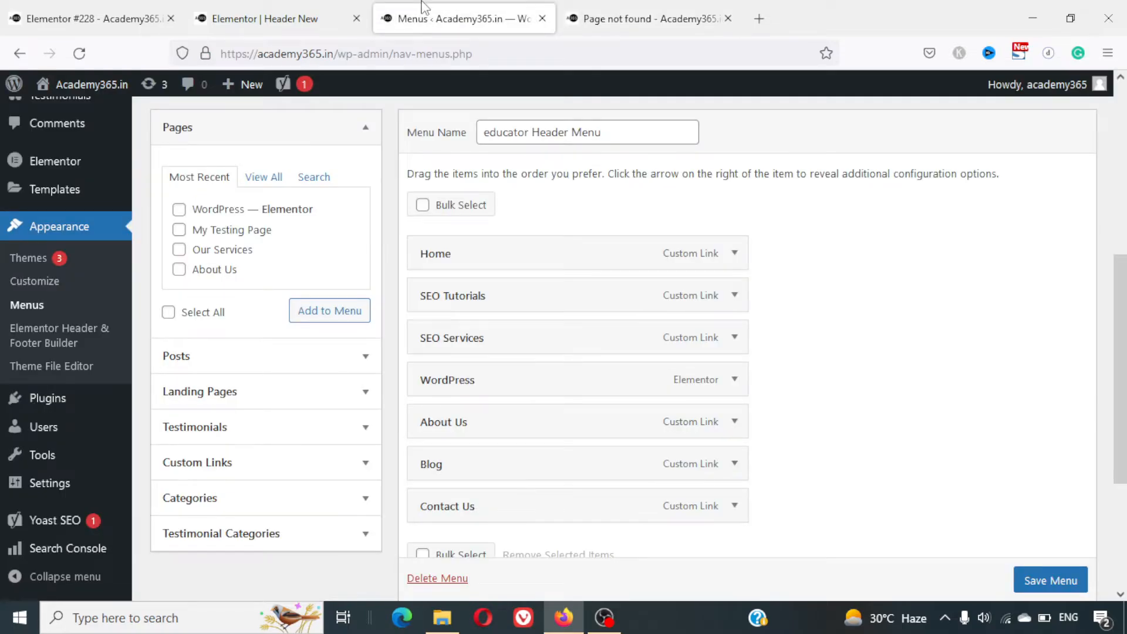
left_click(600, 9)
left_click(269, 9)
left_click(637, 9)
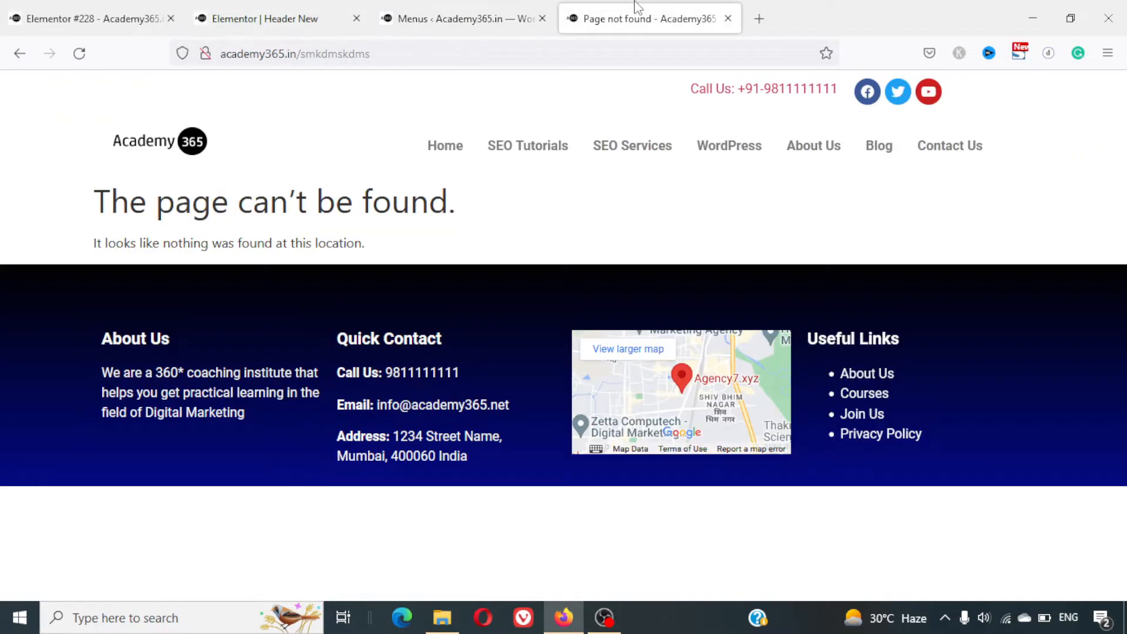
Leave the Elementor editor of Header New and add a new header or footer template titled "Footer New"
left_click(281, 7)
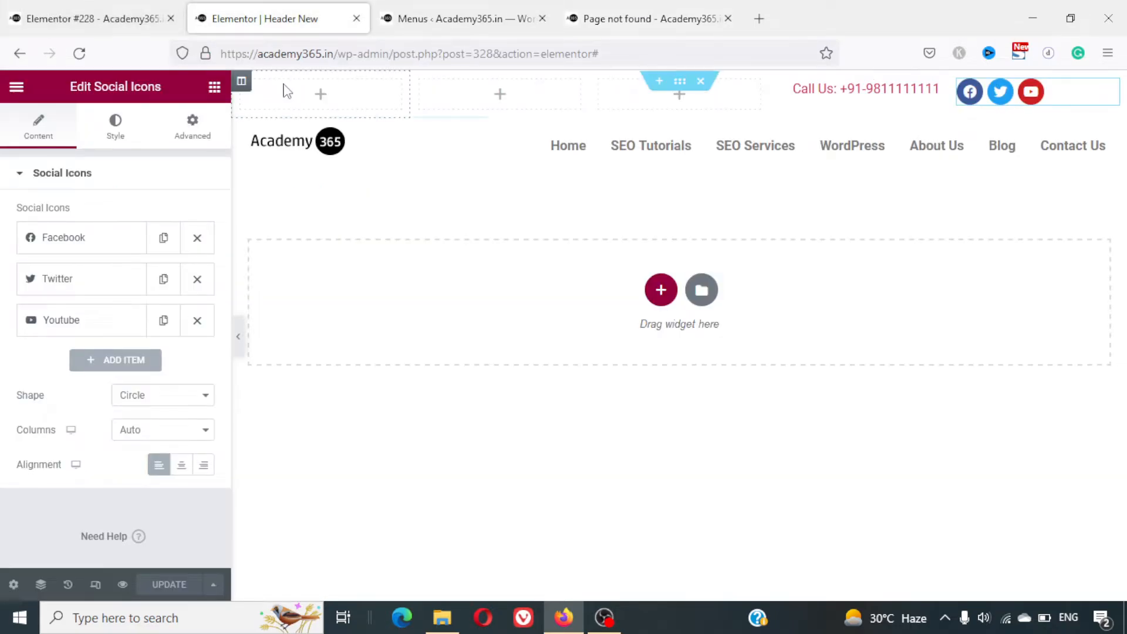
left_click(16, 86)
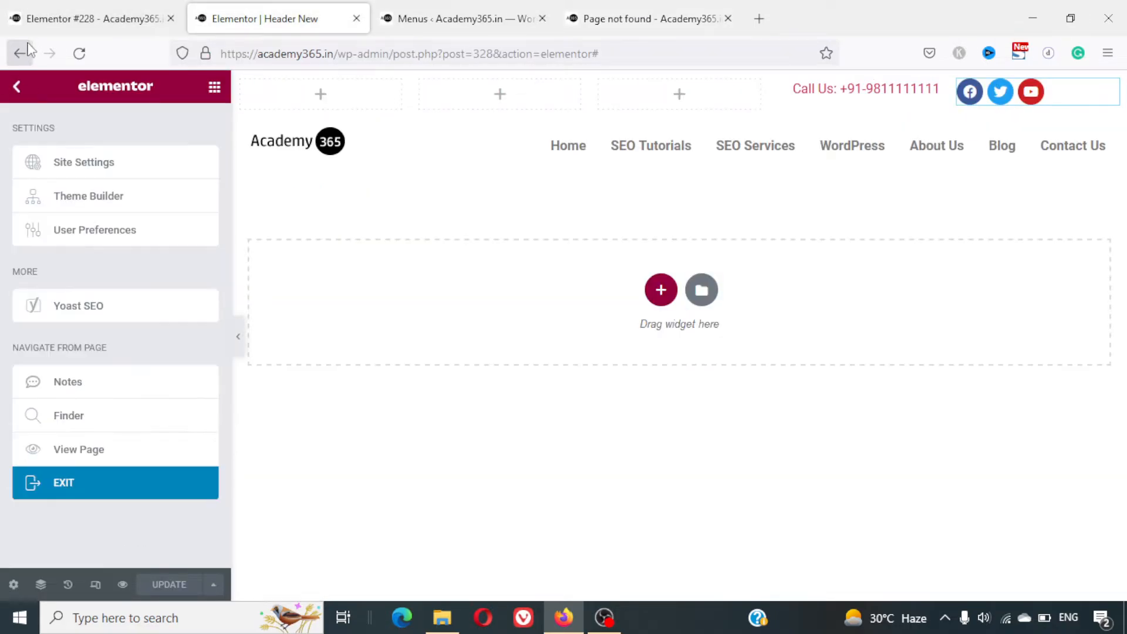
left_click(18, 62)
left_click(18, 62)
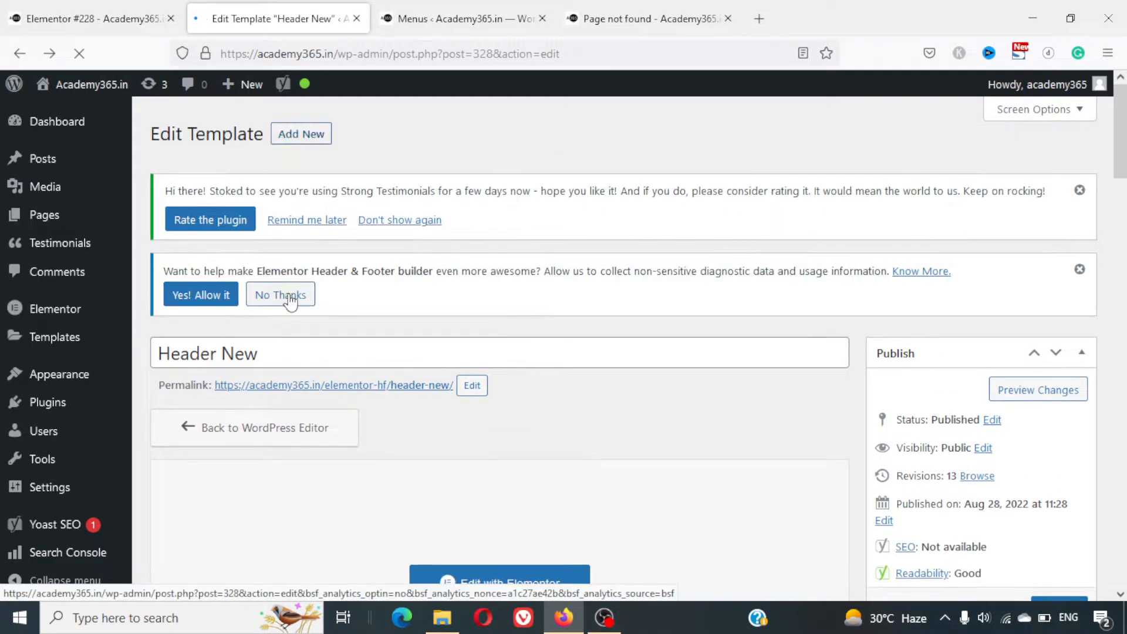
left_click(294, 138)
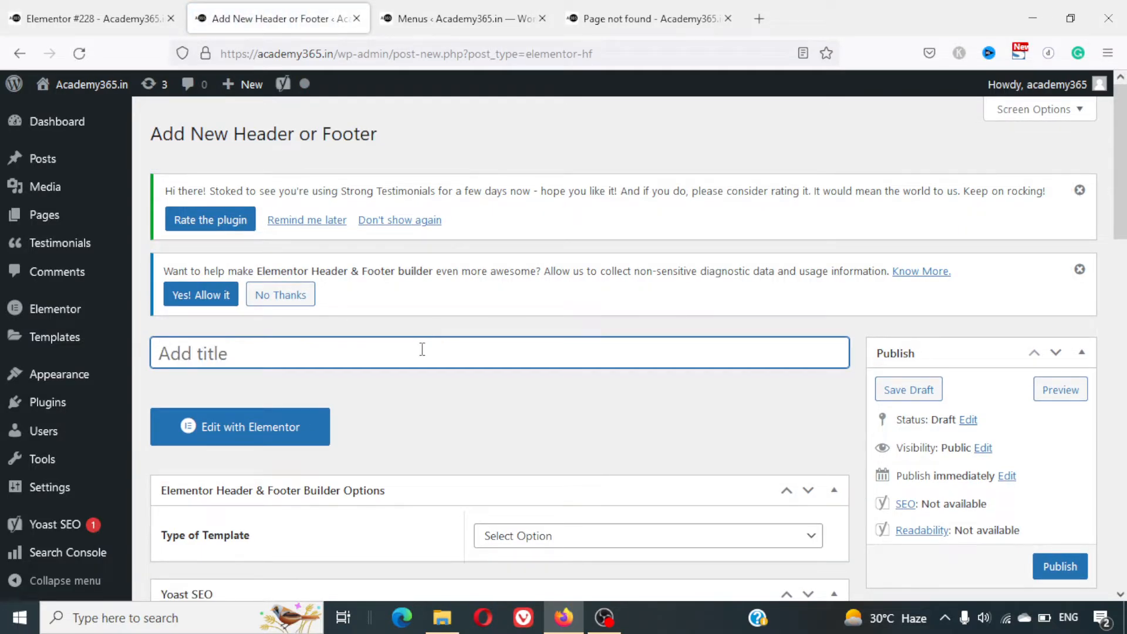
type("G")
key("BackSpace")
key("BackSpace")
type("Footer New")
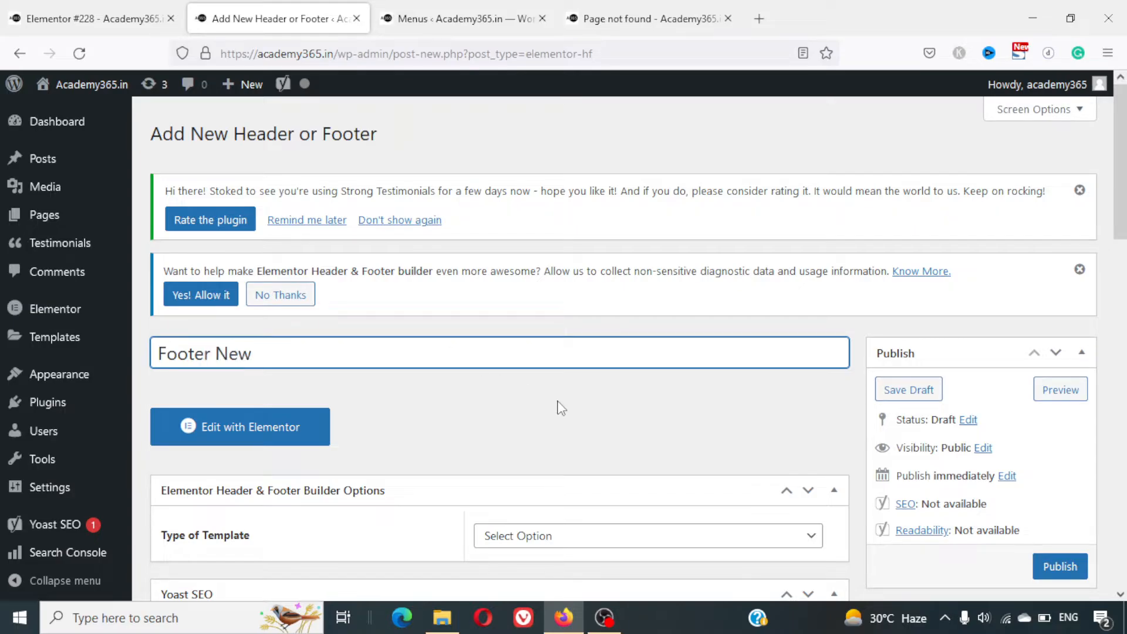
Set the template type to Footer and its display location to 404 Page
scroll(560, 408, "down", 5)
left_click(530, 258)
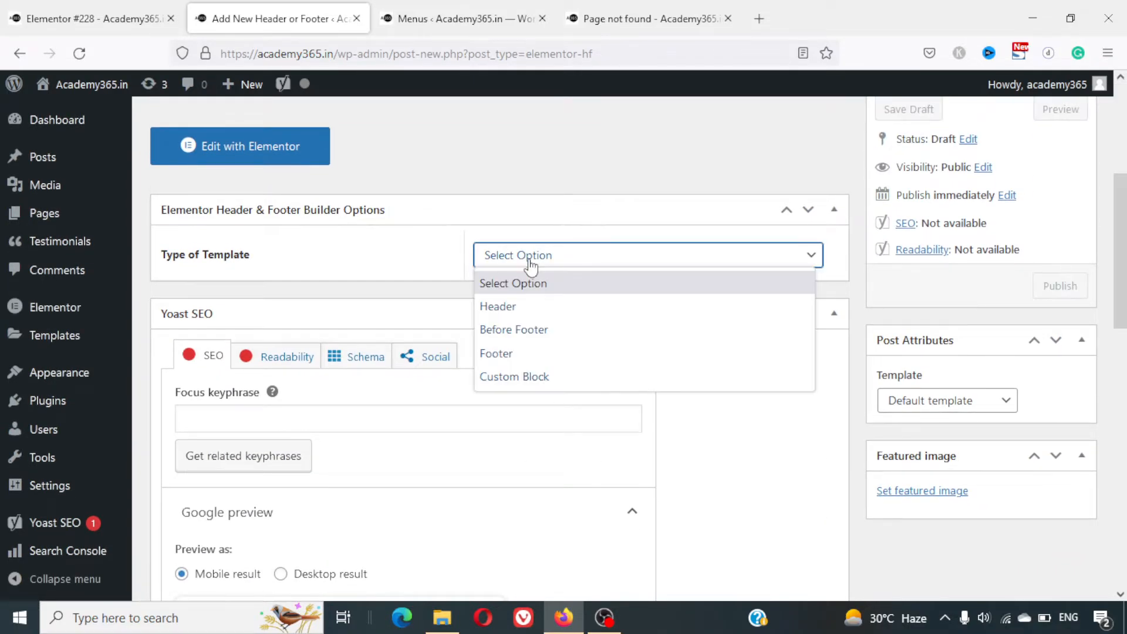
left_click(529, 352)
left_click(536, 317)
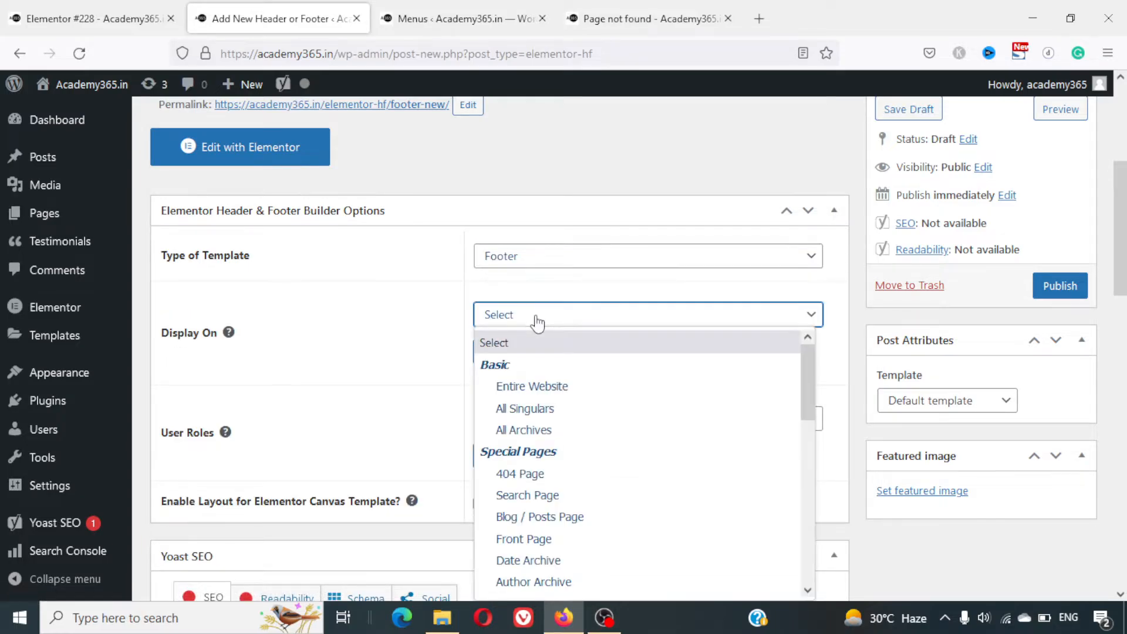
left_click(537, 475)
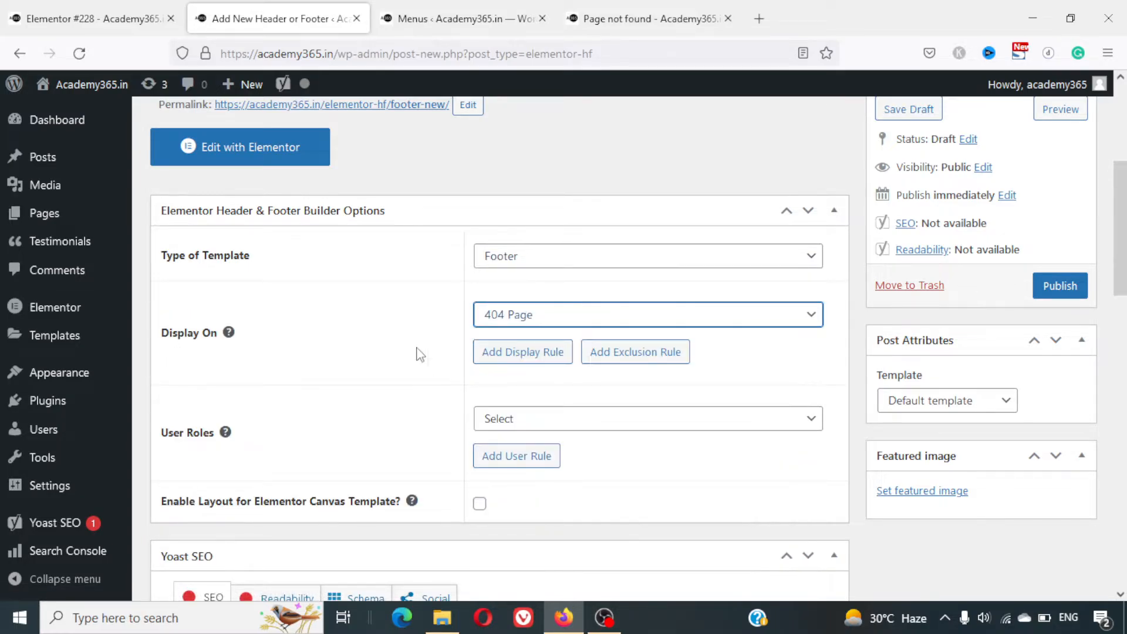
Publish the Footer New template and open it for editing with Elementor
scroll(740, 395, "down", 3)
scroll(741, 395, "down", 3)
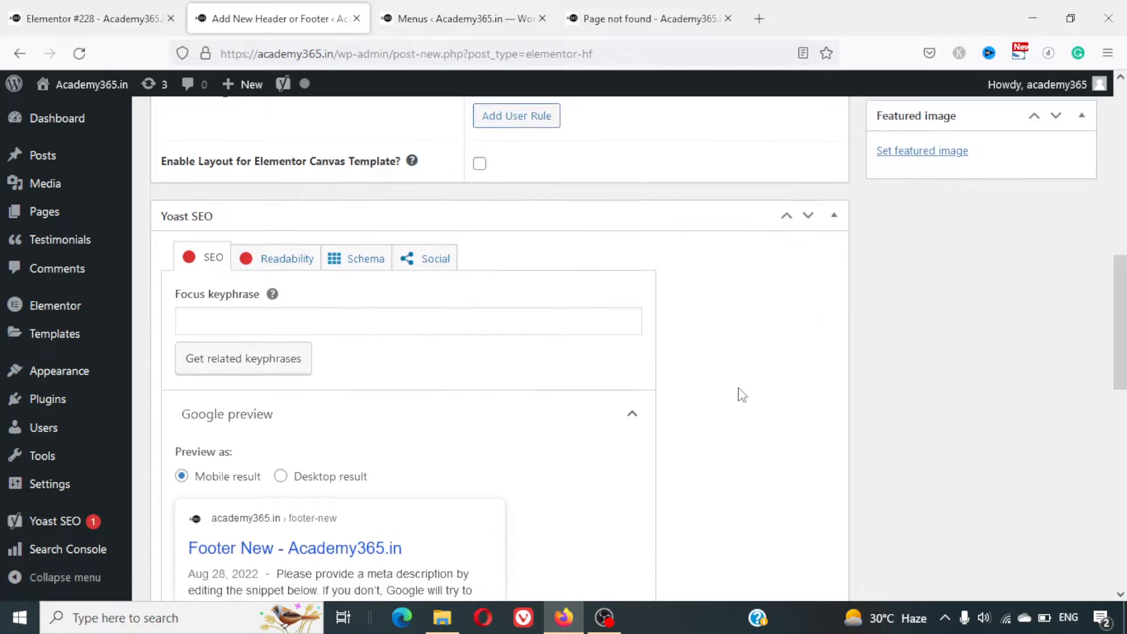
scroll(737, 393, "up", 4)
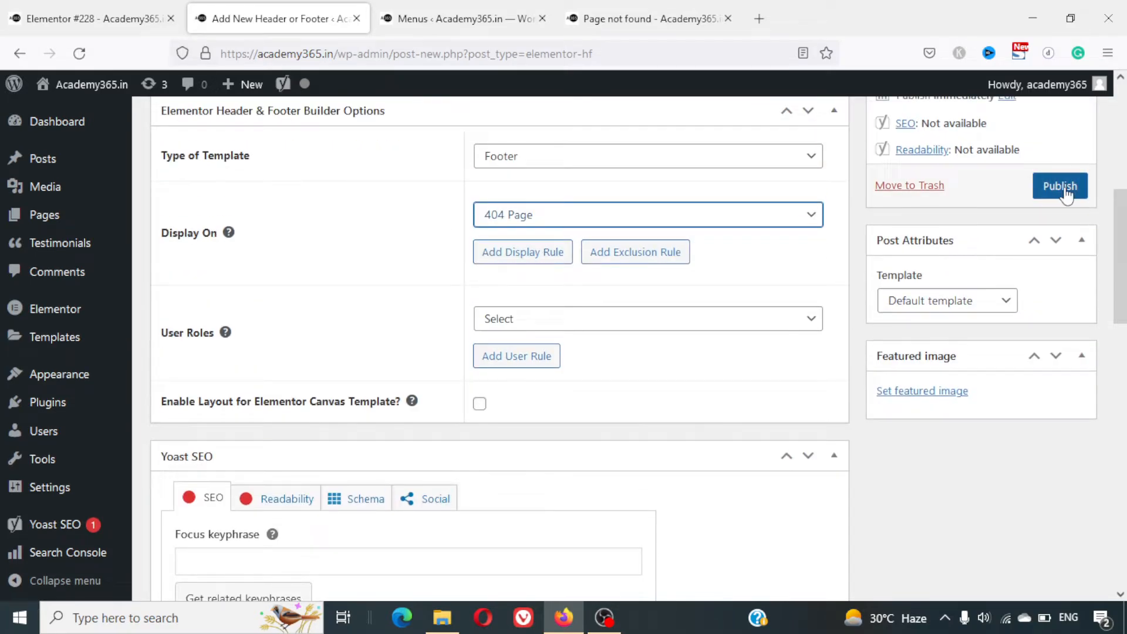
left_click(1060, 187)
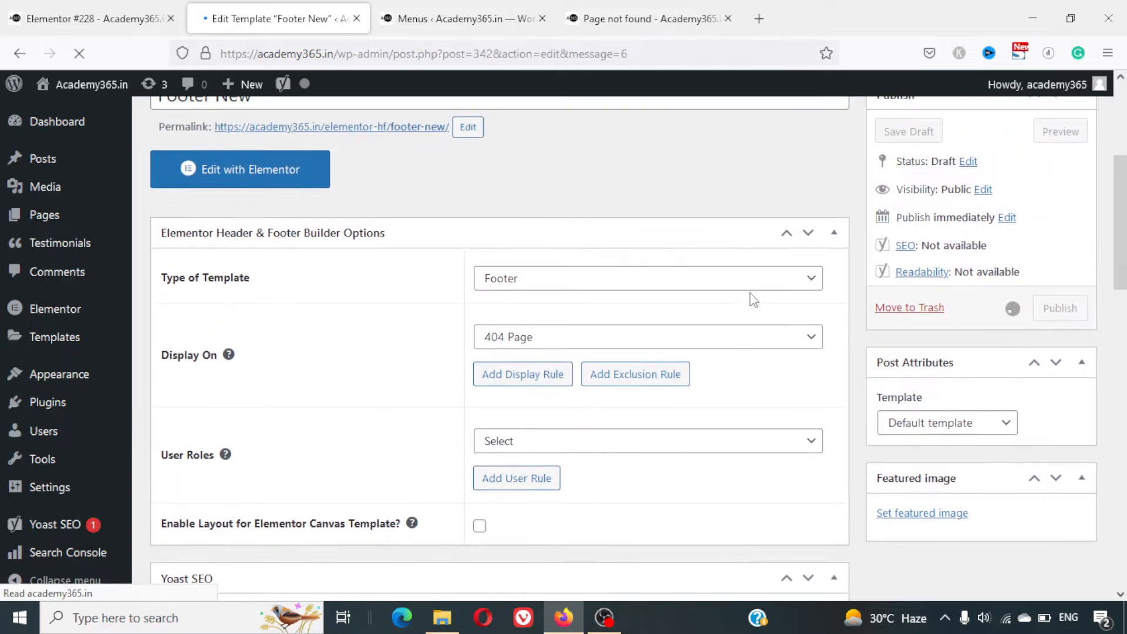
scroll(596, 225, "down", 2)
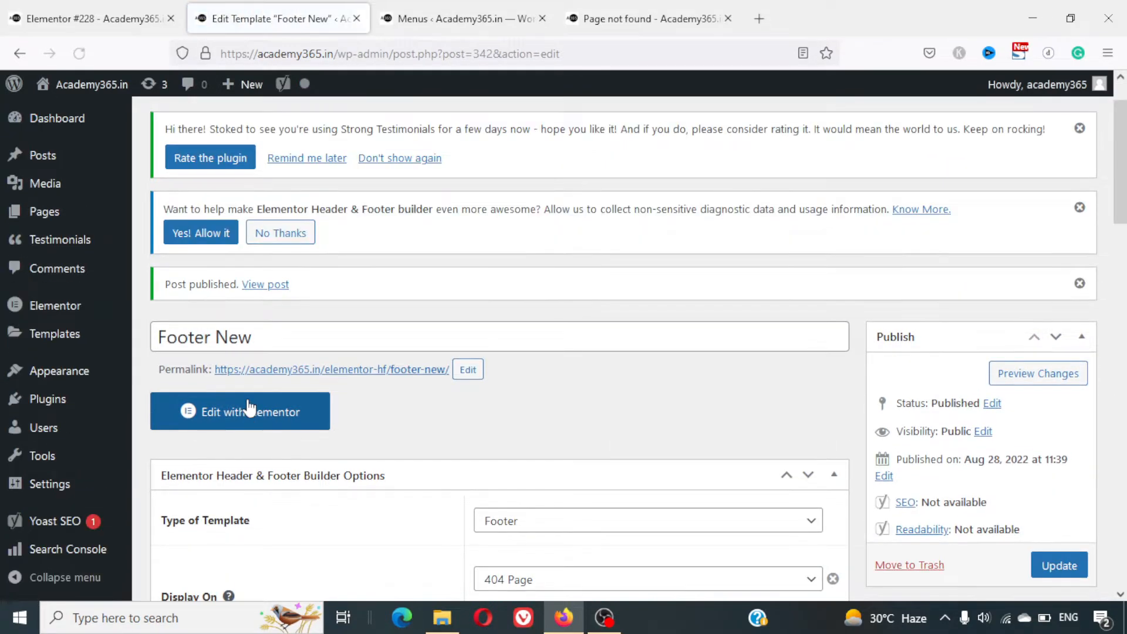
left_click(267, 426)
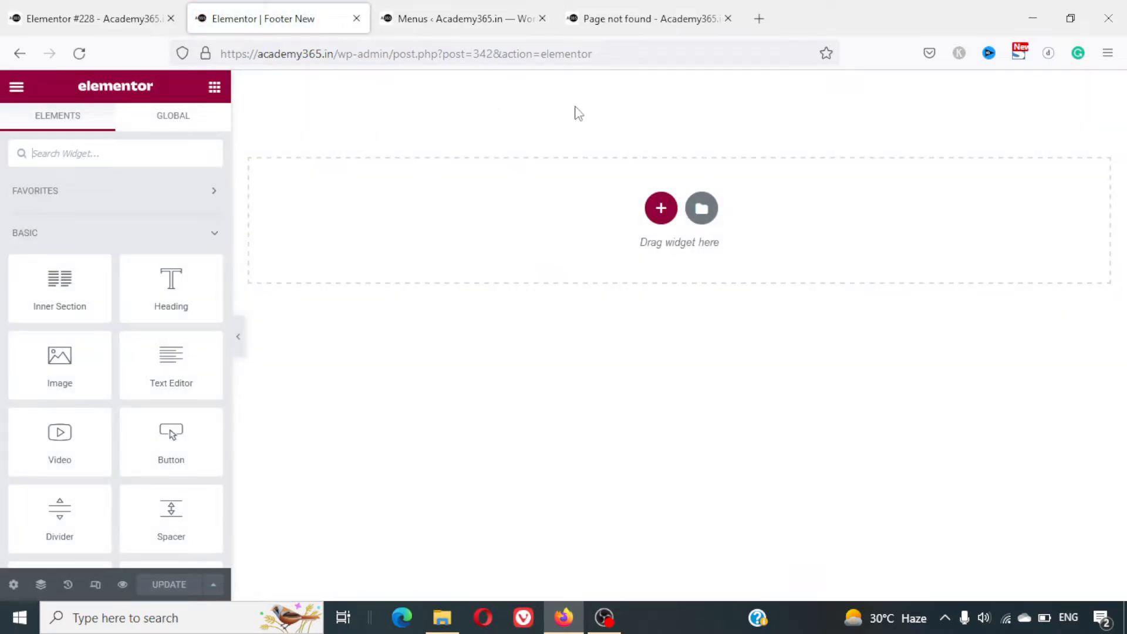
Reload the 404 page to check its footer area, and return to the Footer New editor
left_click(659, 7)
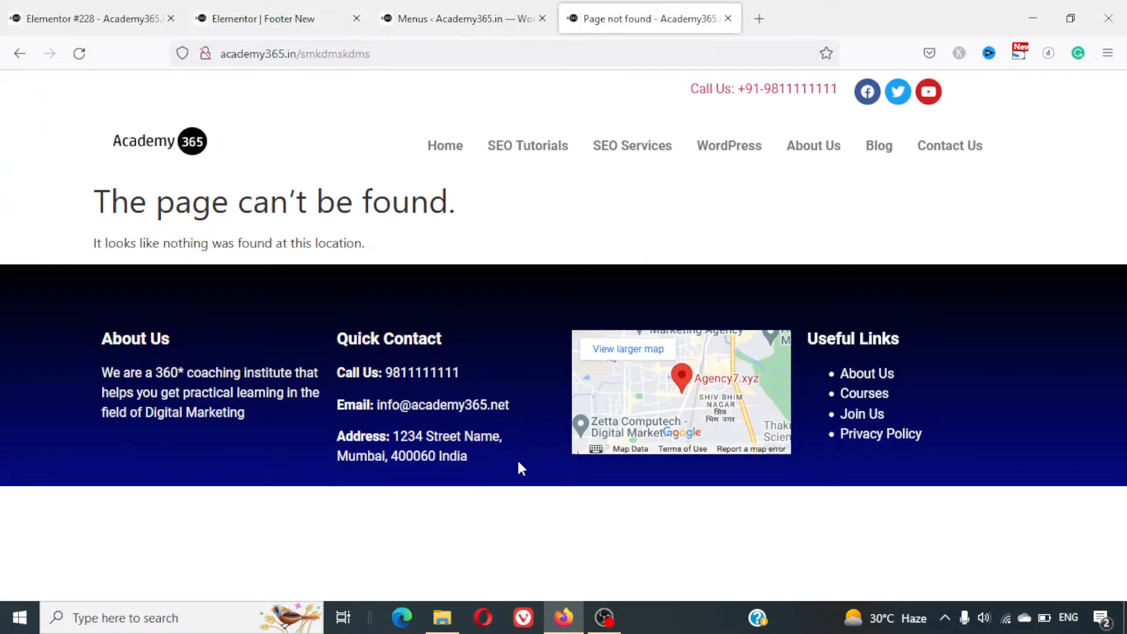
key("F5")
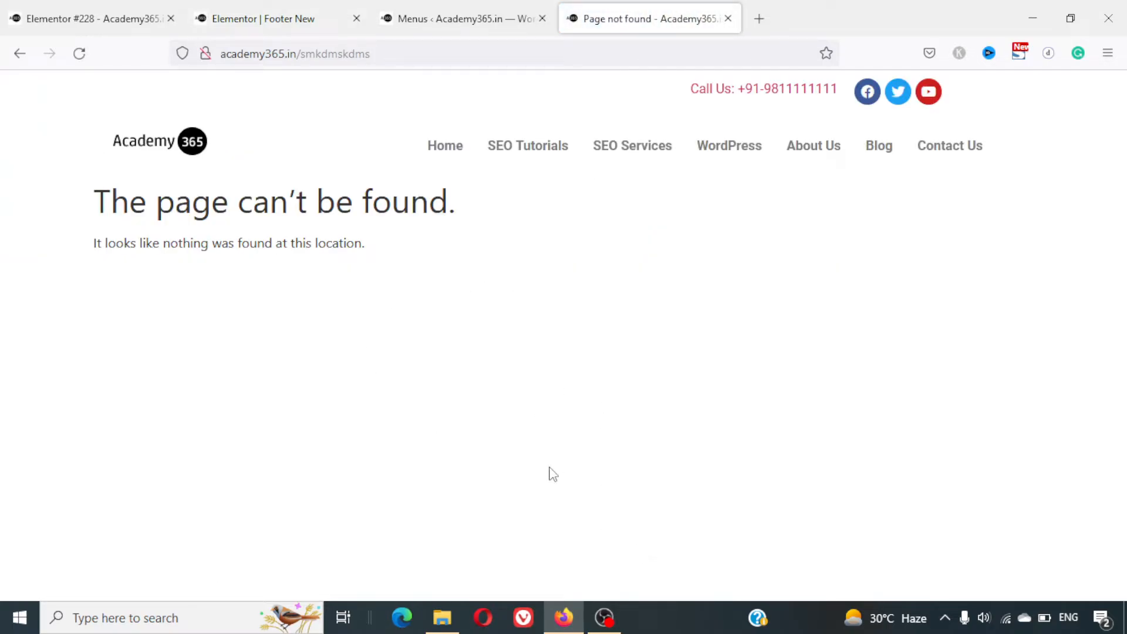
left_click(243, 7)
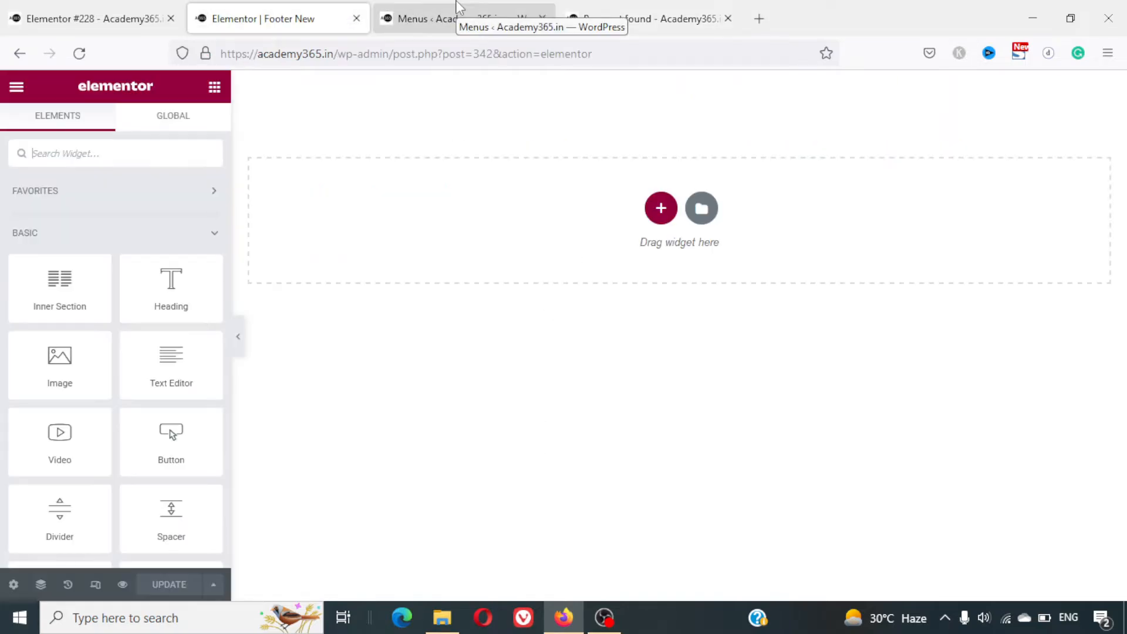
Add a section with four equal columns to the footer and set its content width to Full Width
left_click(661, 209)
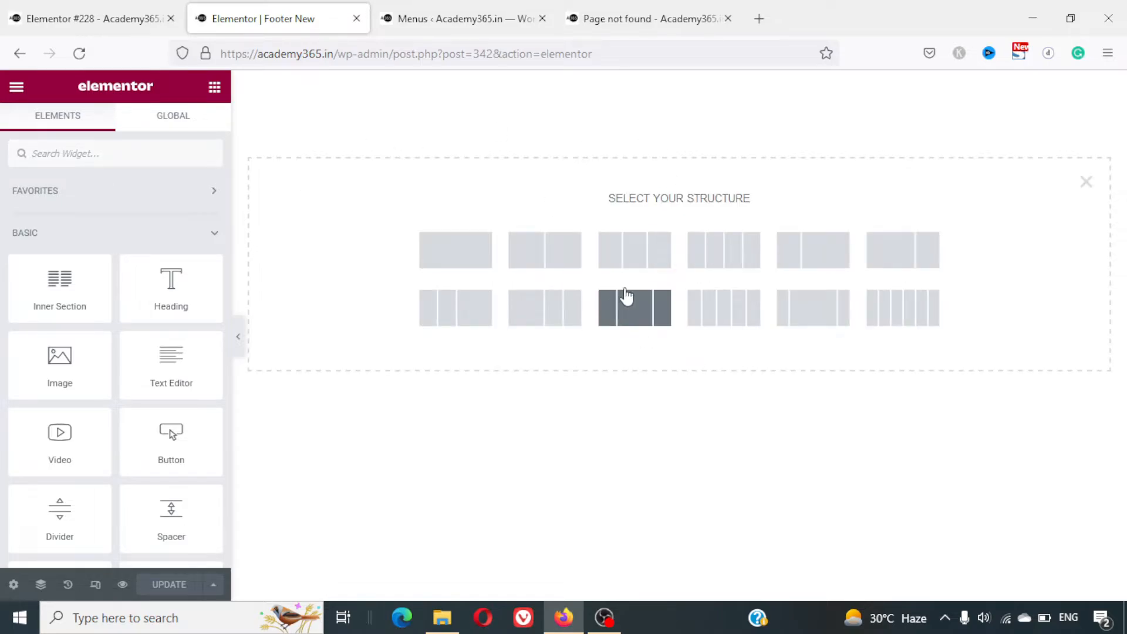
left_click(747, 271)
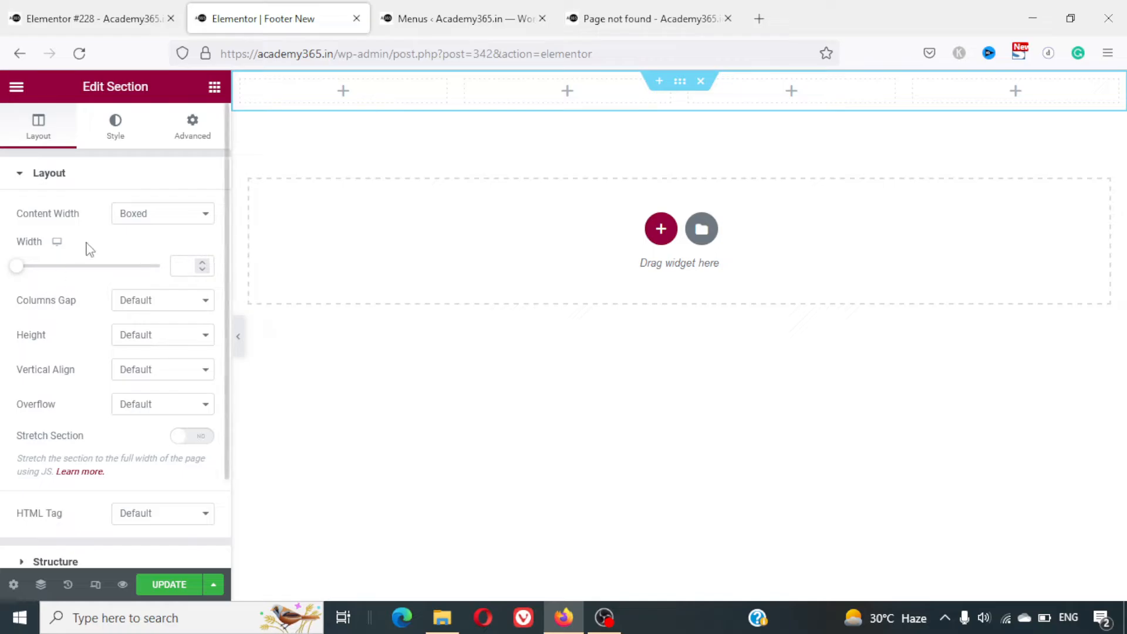
left_click(146, 220)
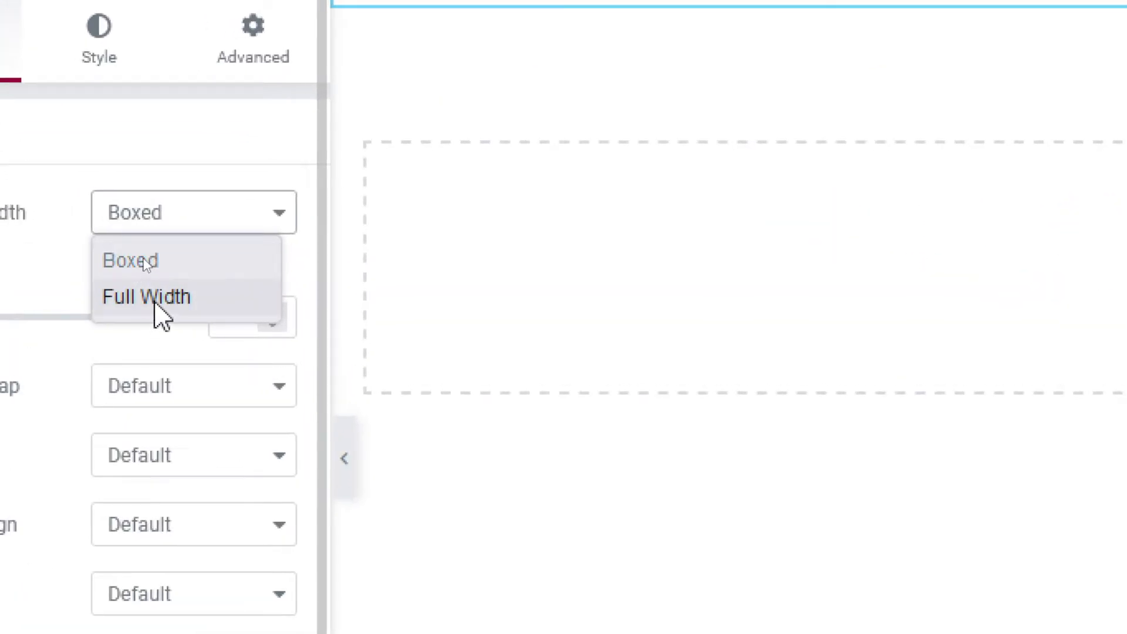
left_click(156, 304)
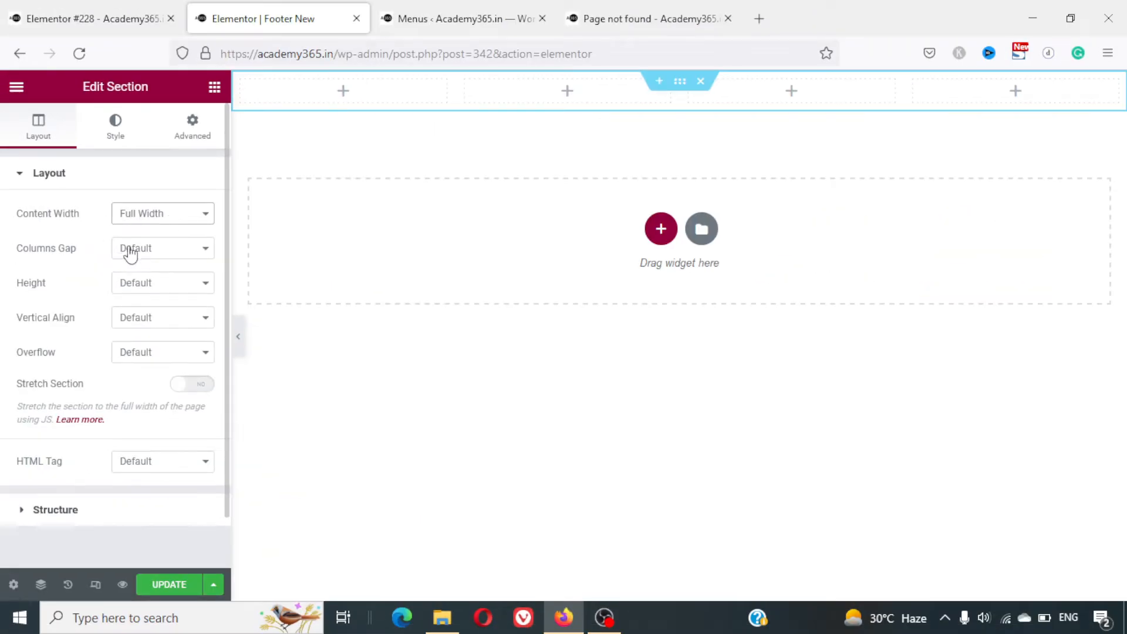
left_click(141, 287)
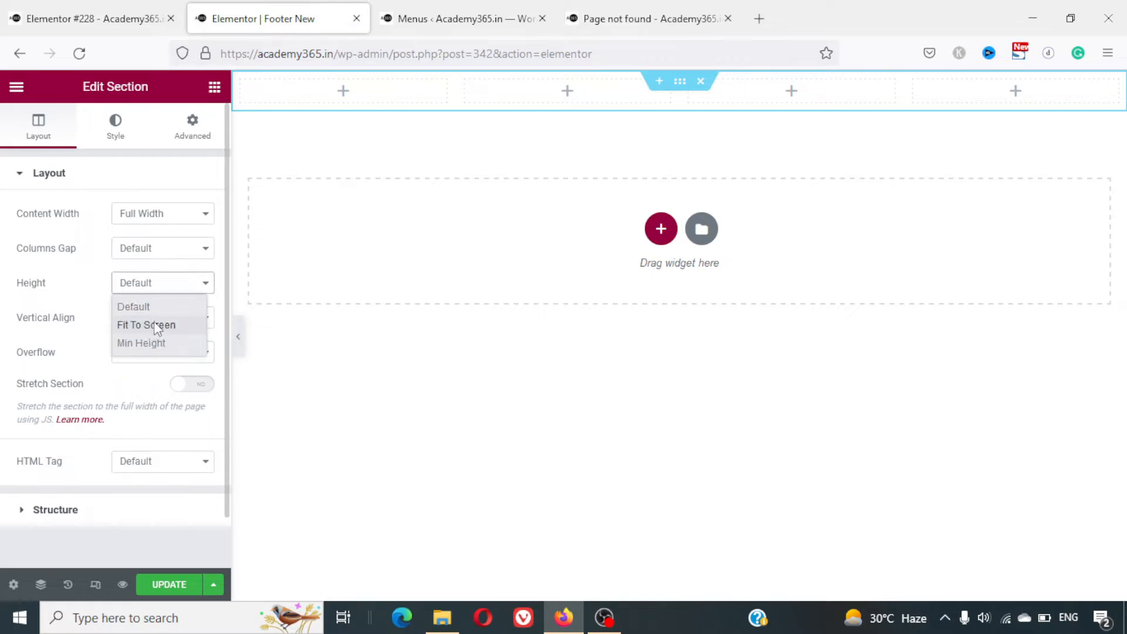
left_click(87, 303)
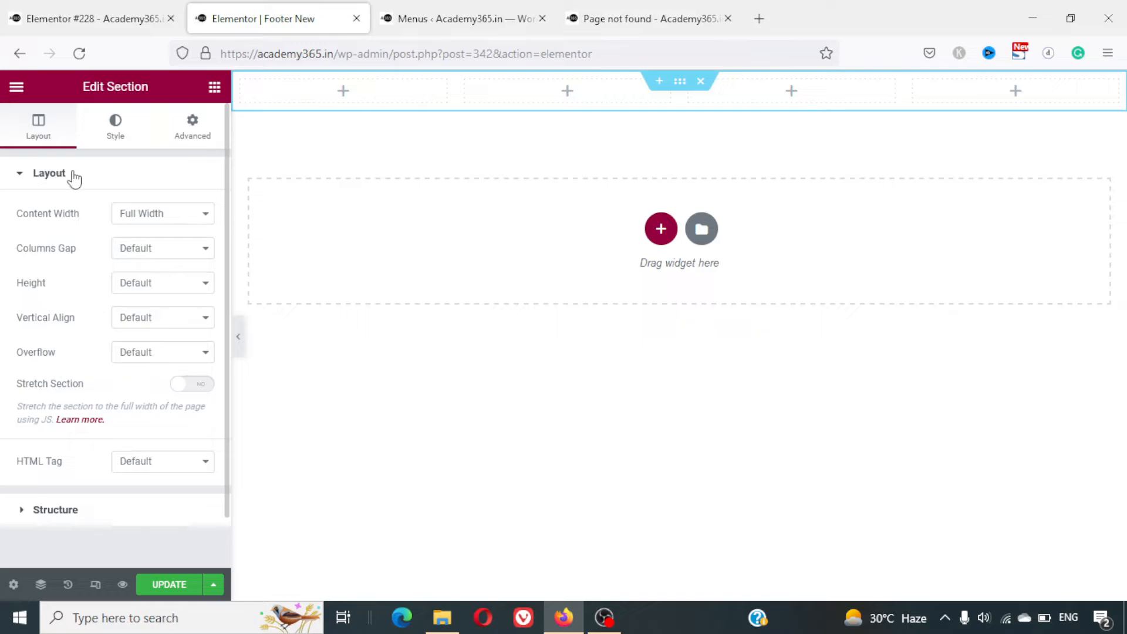
Give the four-column section a gradient background with #006699 as its first color
left_click(116, 129)
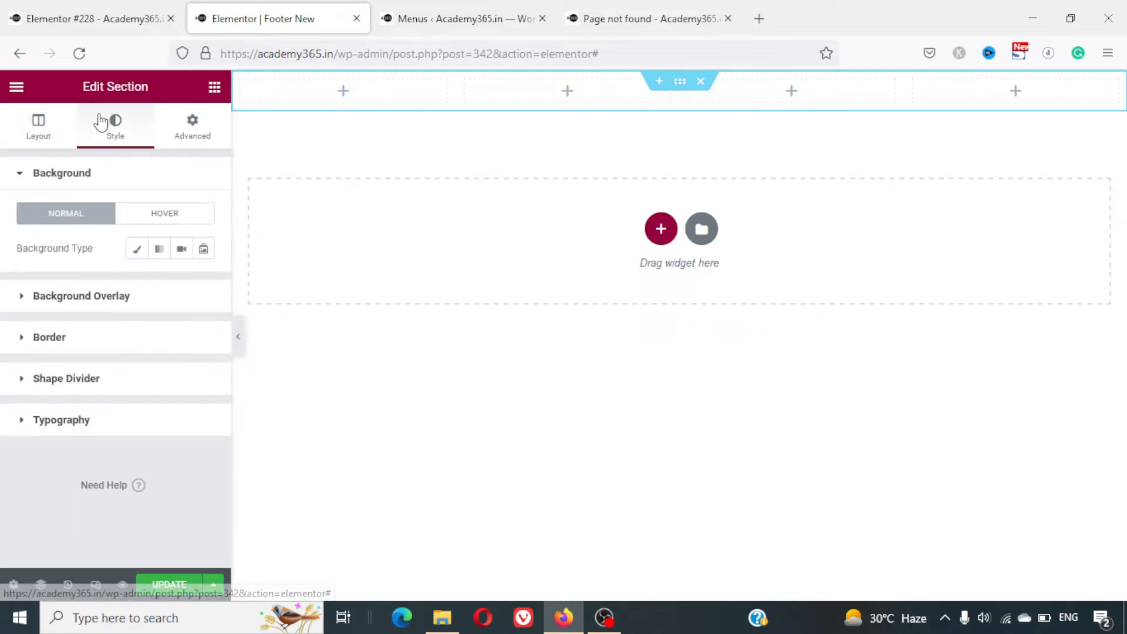
left_click(158, 249)
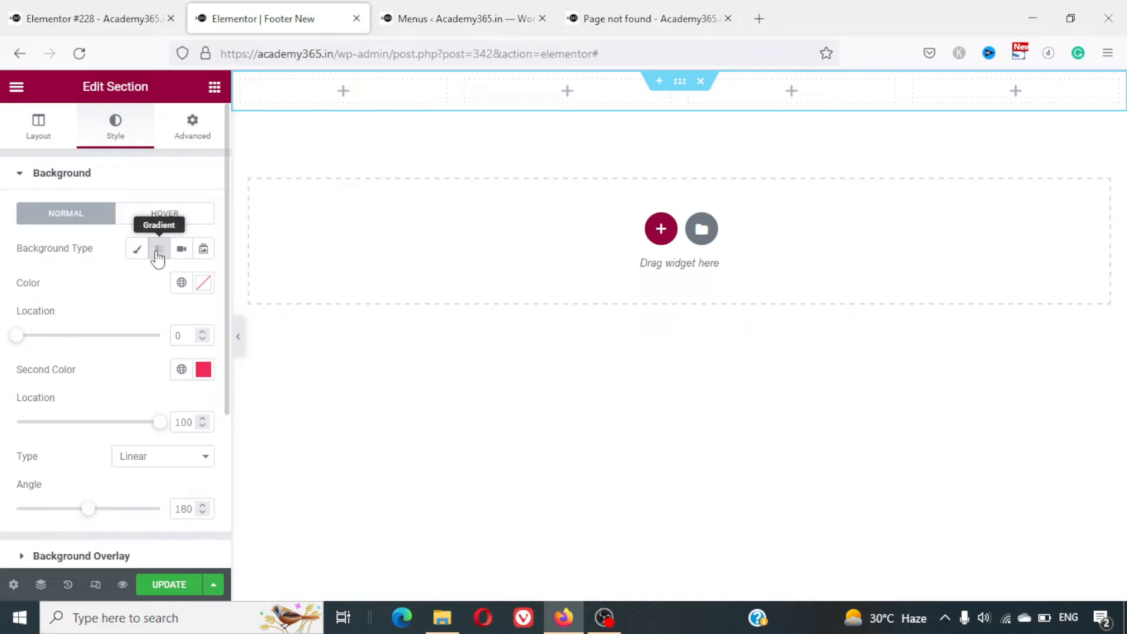
left_click(204, 284)
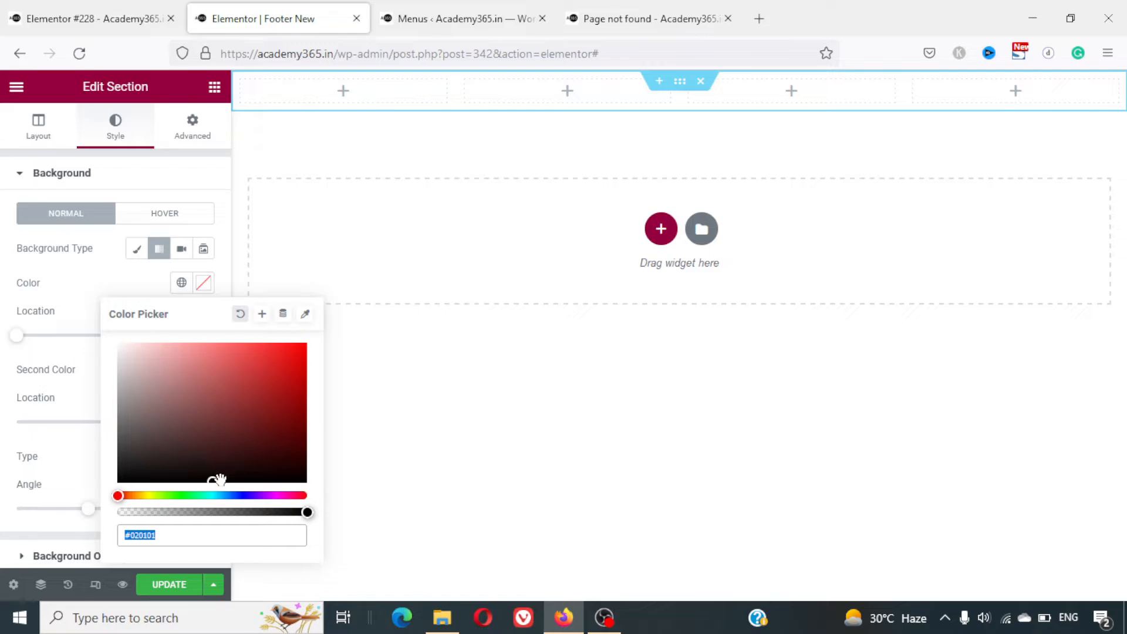
left_click_drag(212, 480, 292, 485)
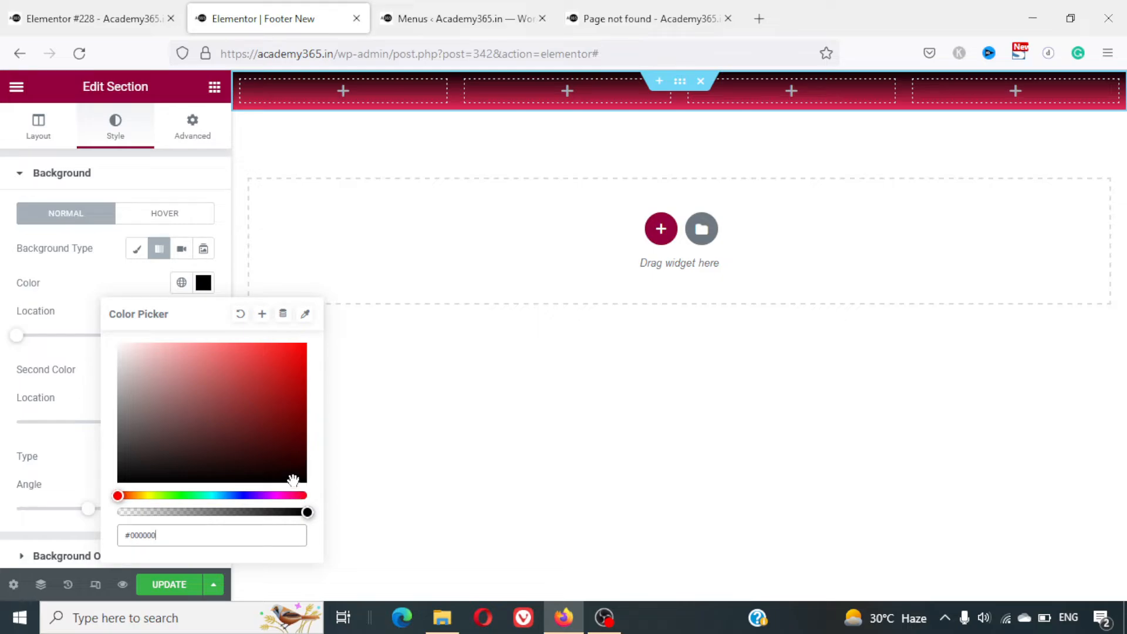
left_click(280, 474)
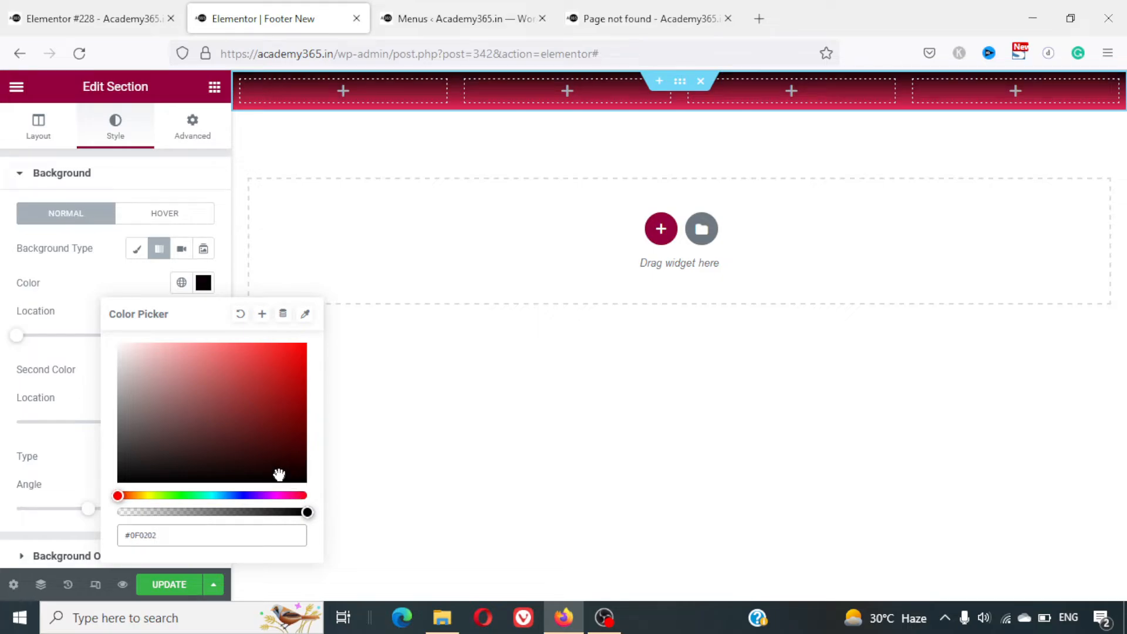
double_click(150, 533)
type("006699")
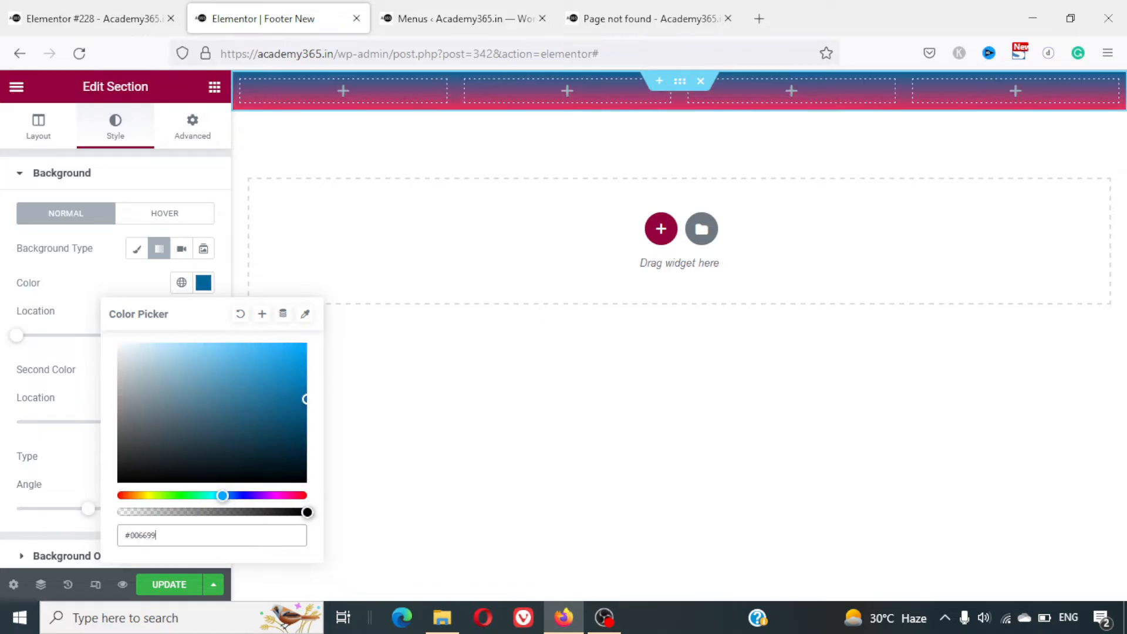
left_click(509, 492)
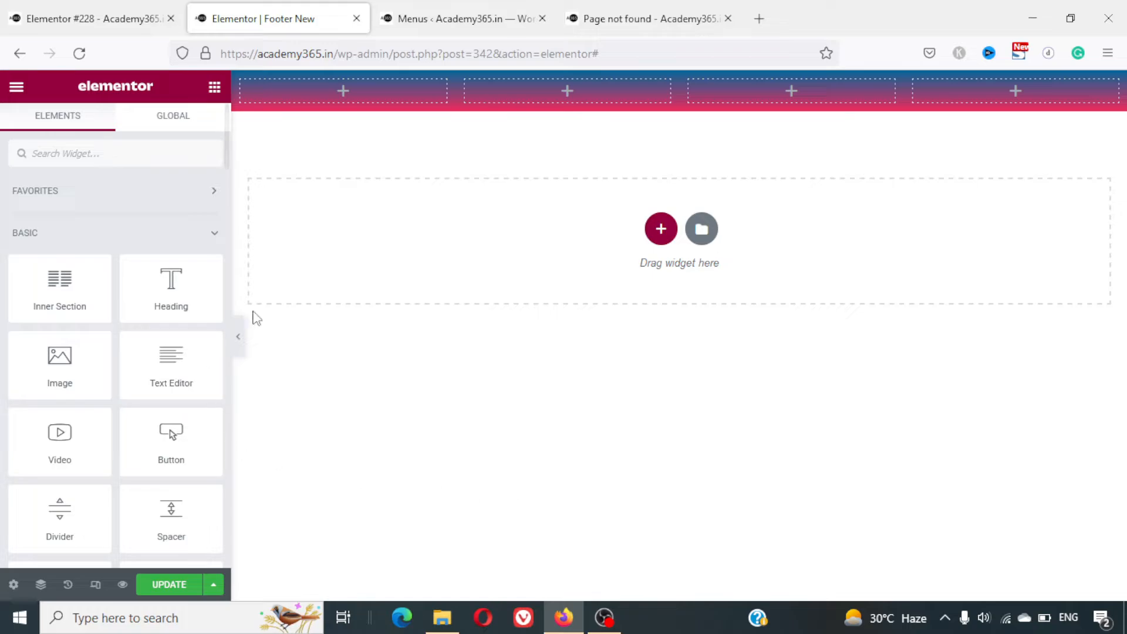
Set the second color of the section's background gradient to #006699
mouse_move(429, 85)
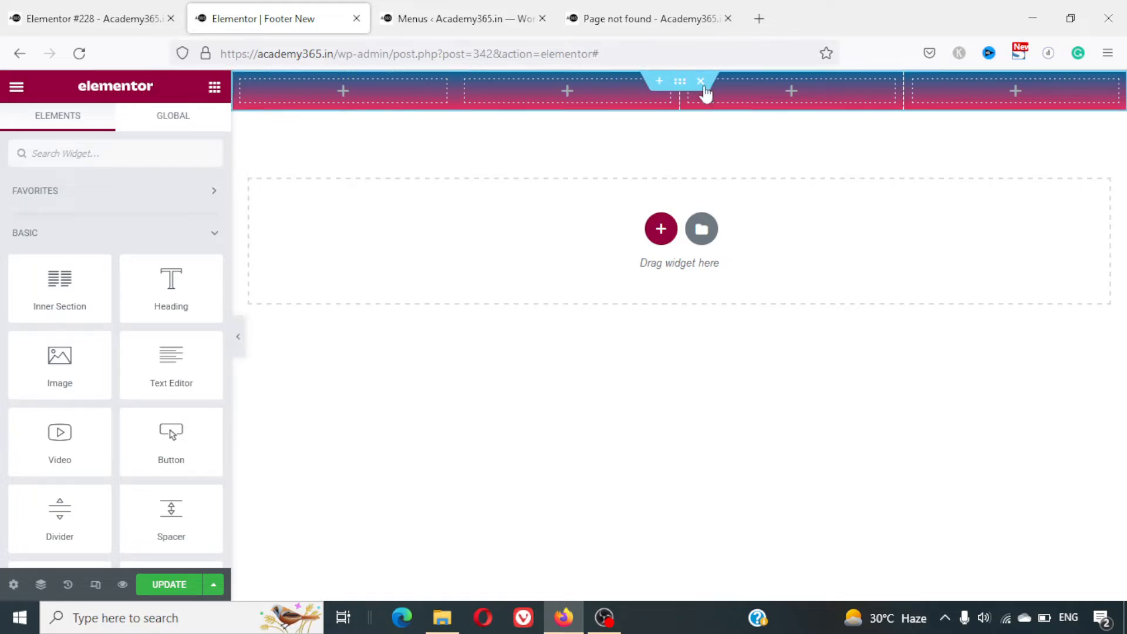
left_click(681, 82)
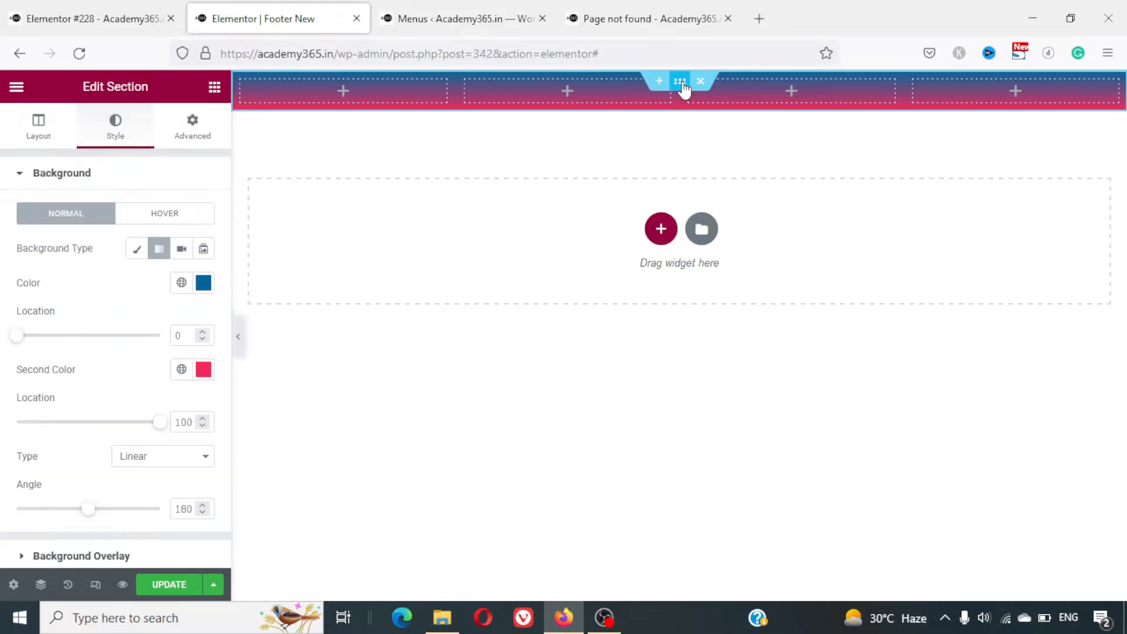
left_click(203, 371)
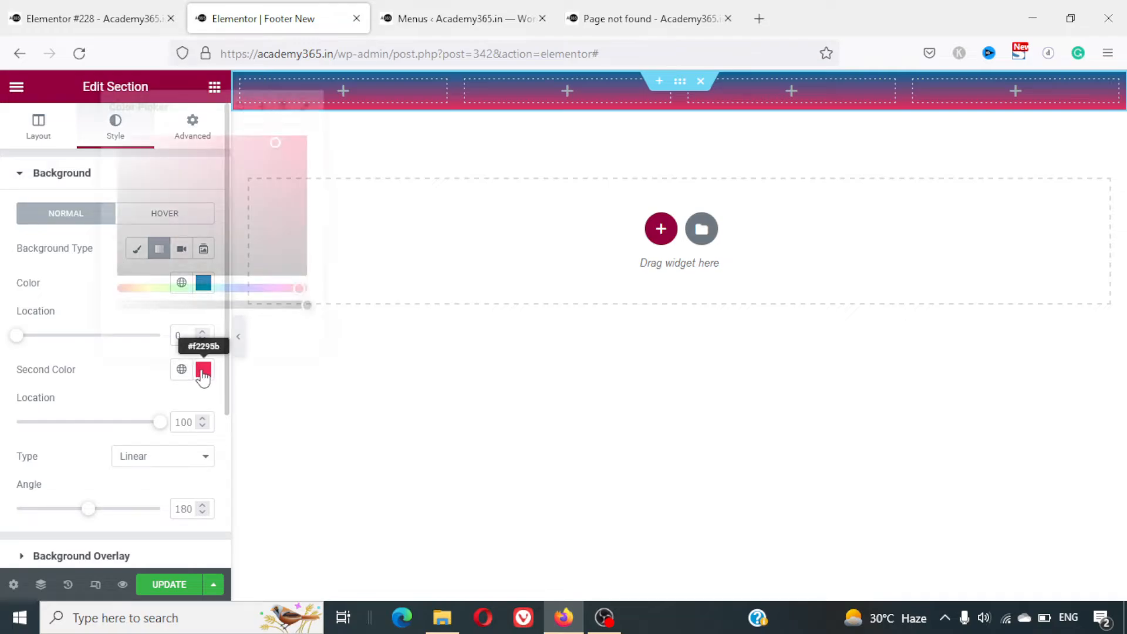
double_click(142, 336)
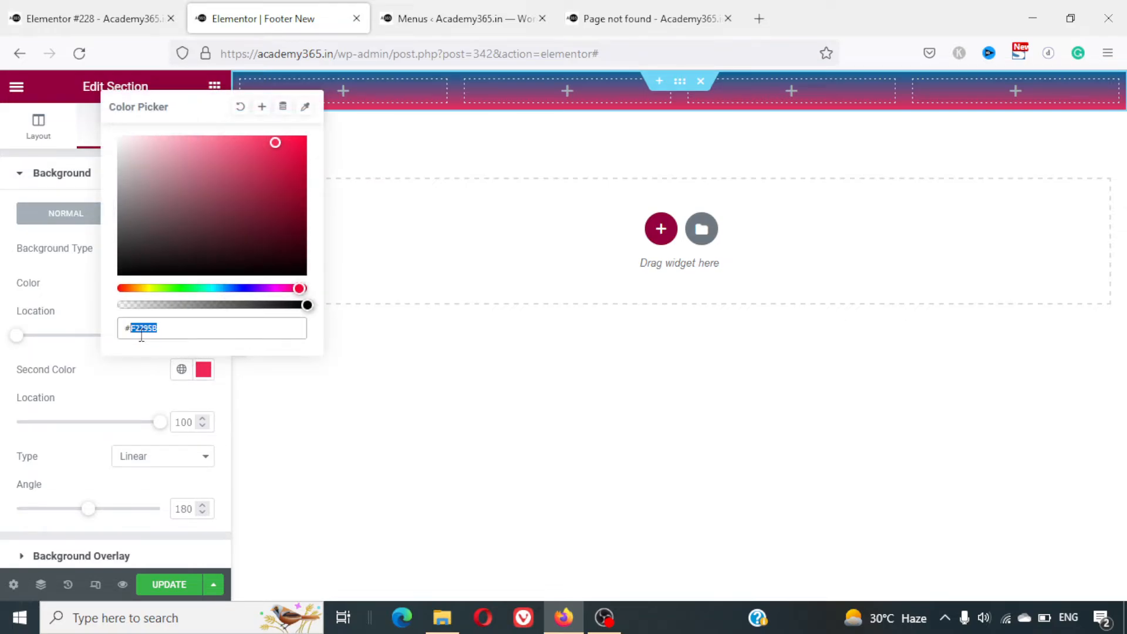
type("006699")
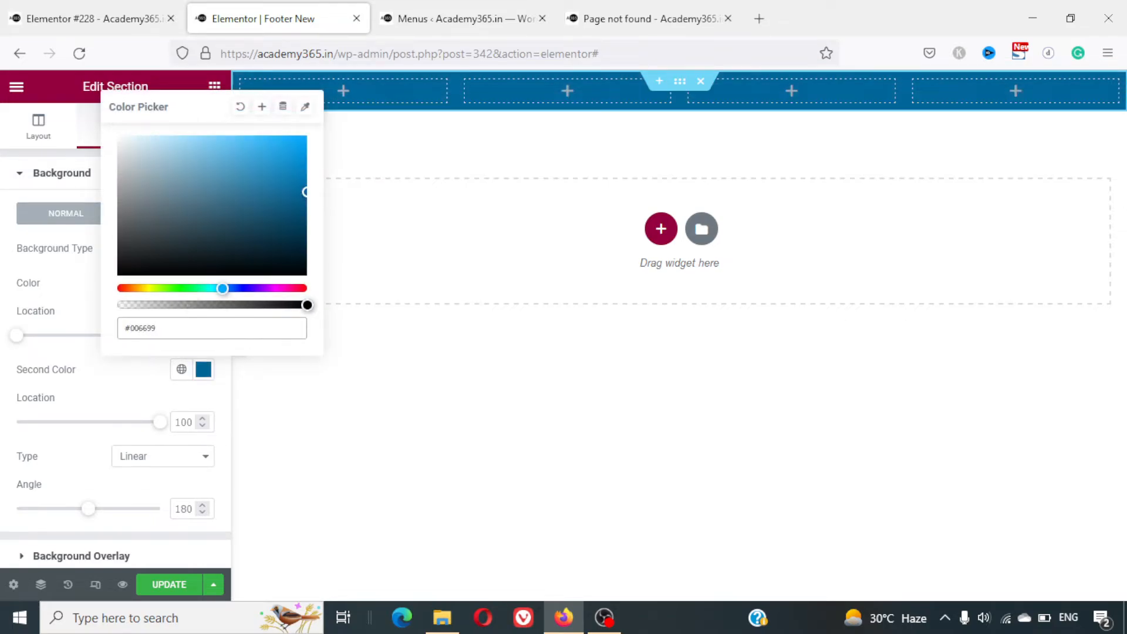
left_click(292, 396)
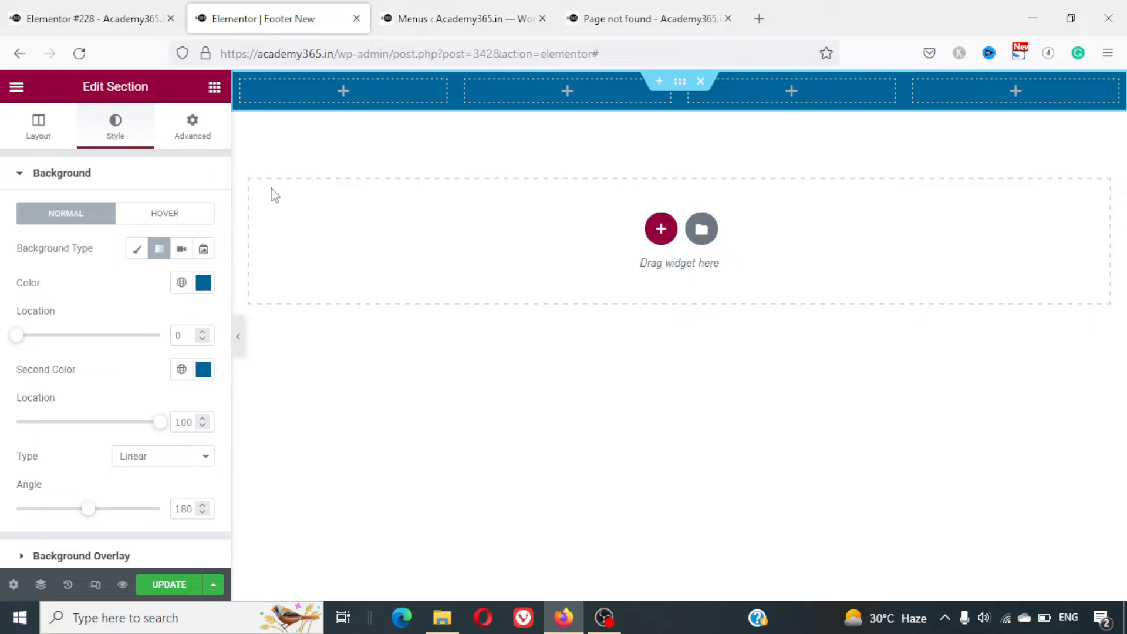
Darken the first color of the section's gradient to the near-black blue #000B10
left_click(208, 280)
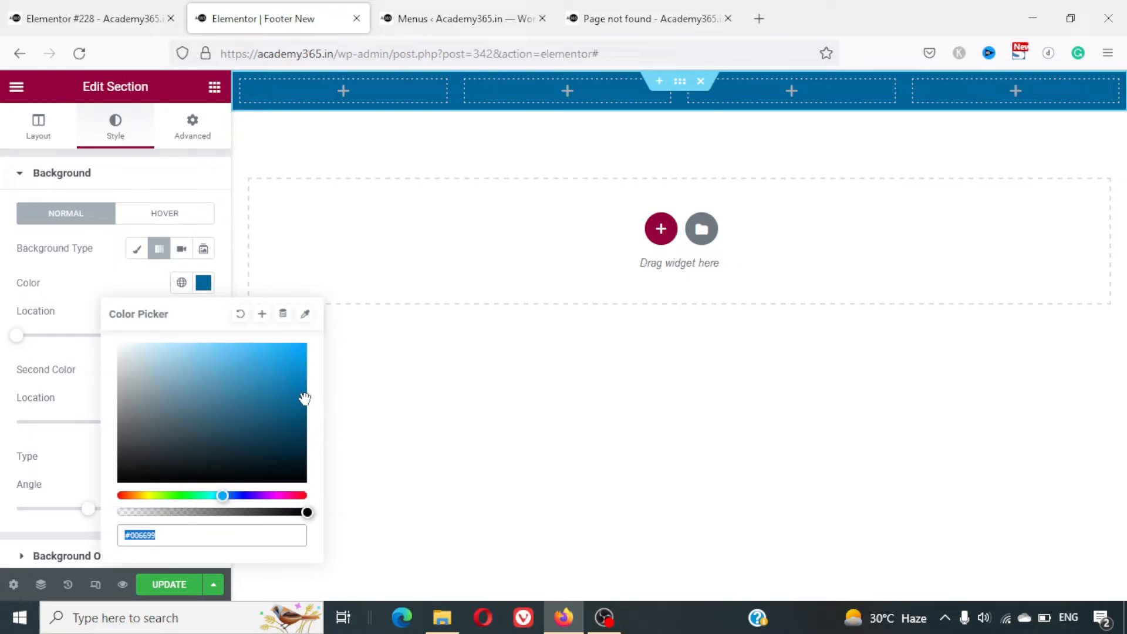
left_click_drag(305, 398, 304, 473)
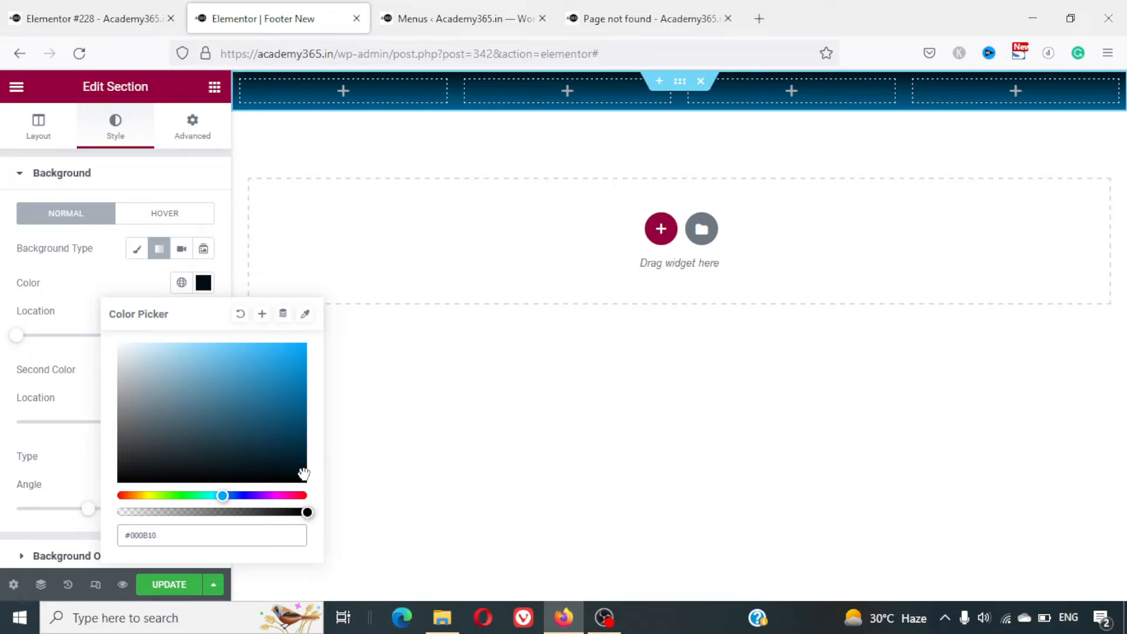
left_click(395, 506)
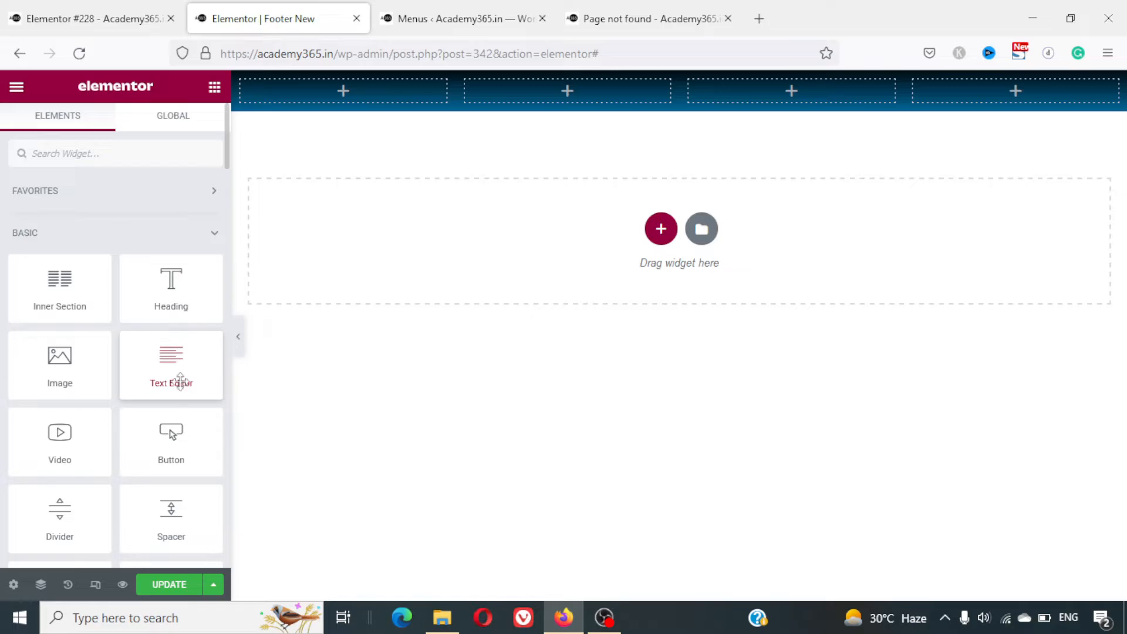
Add a Text Editor widget to the section's first column and replace its sample text with "Content"
left_click_drag(177, 370, 354, 89)
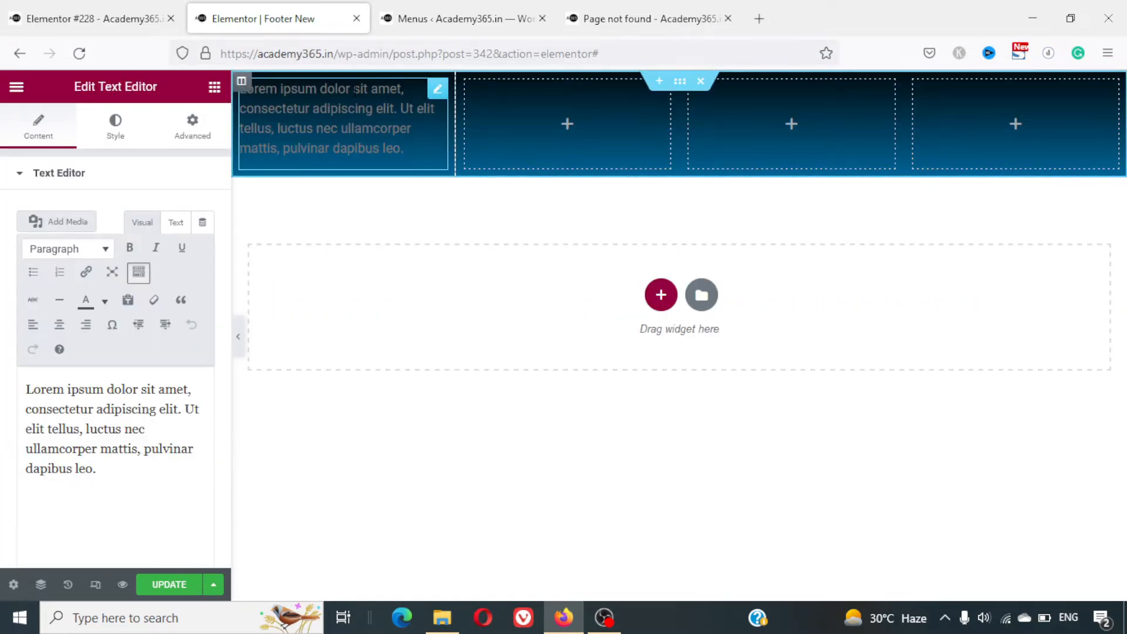
left_click(119, 423)
key("ctrl+a")
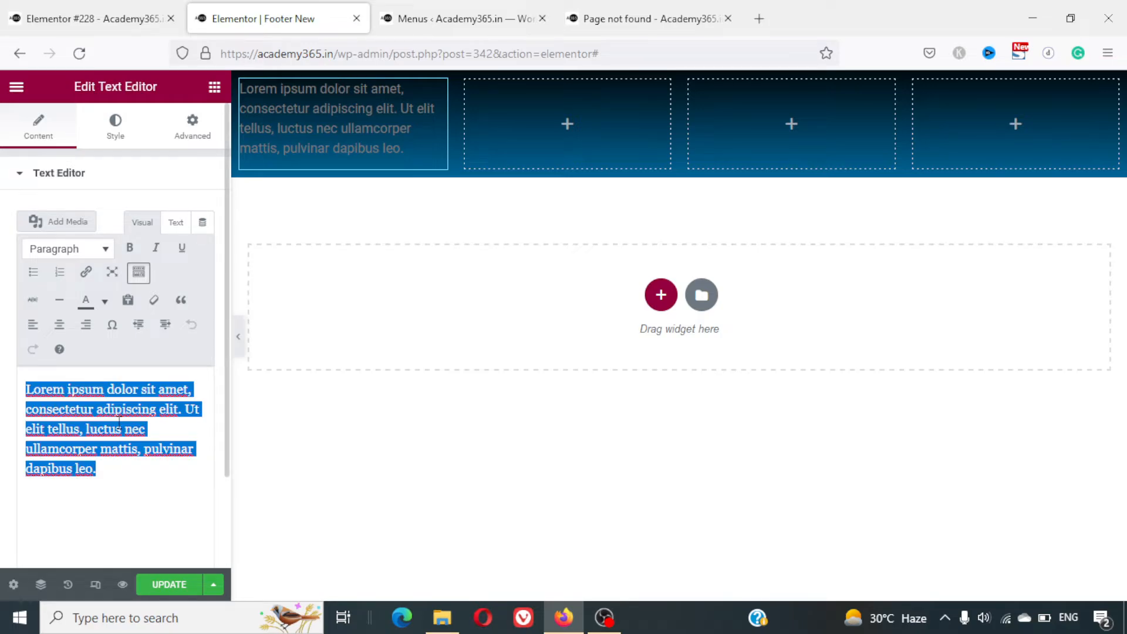
type("Contnet")
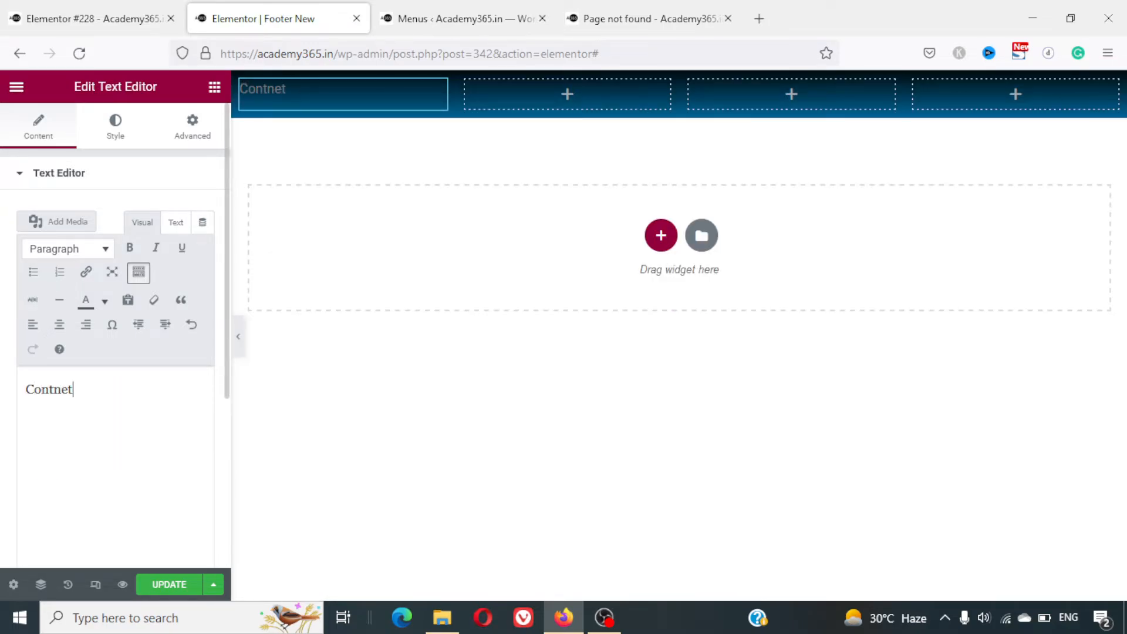
type("nt")
Copy the About Us paragraph about the 360* coaching institute from the homepage's footer
left_click(51, 8)
scroll(352, 467, "down", 15)
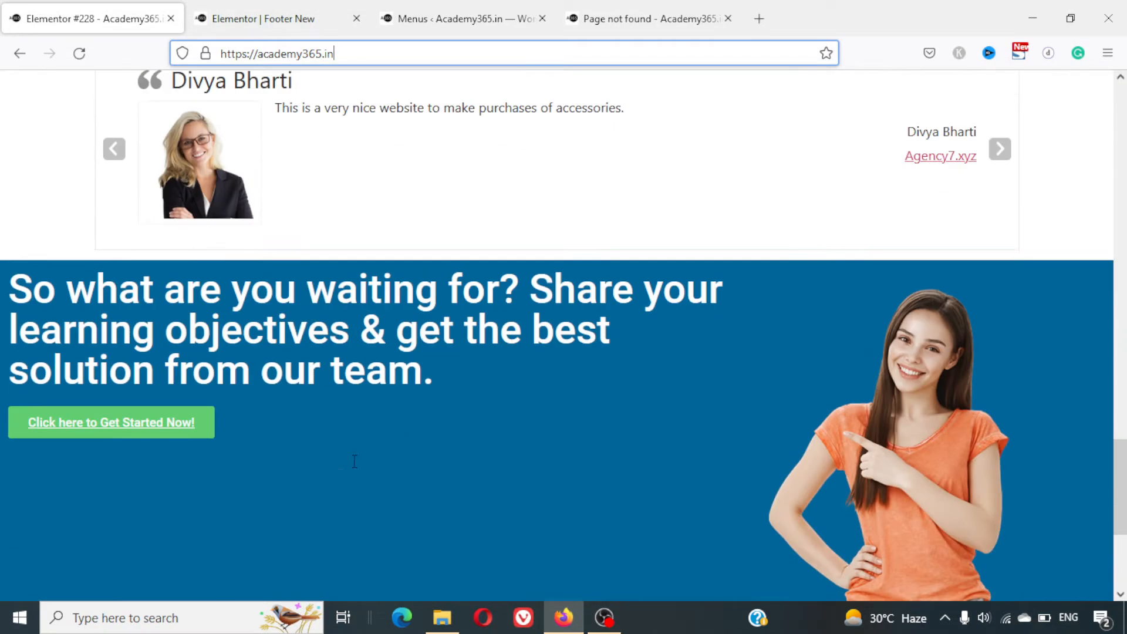
left_click_drag(247, 534, 97, 483)
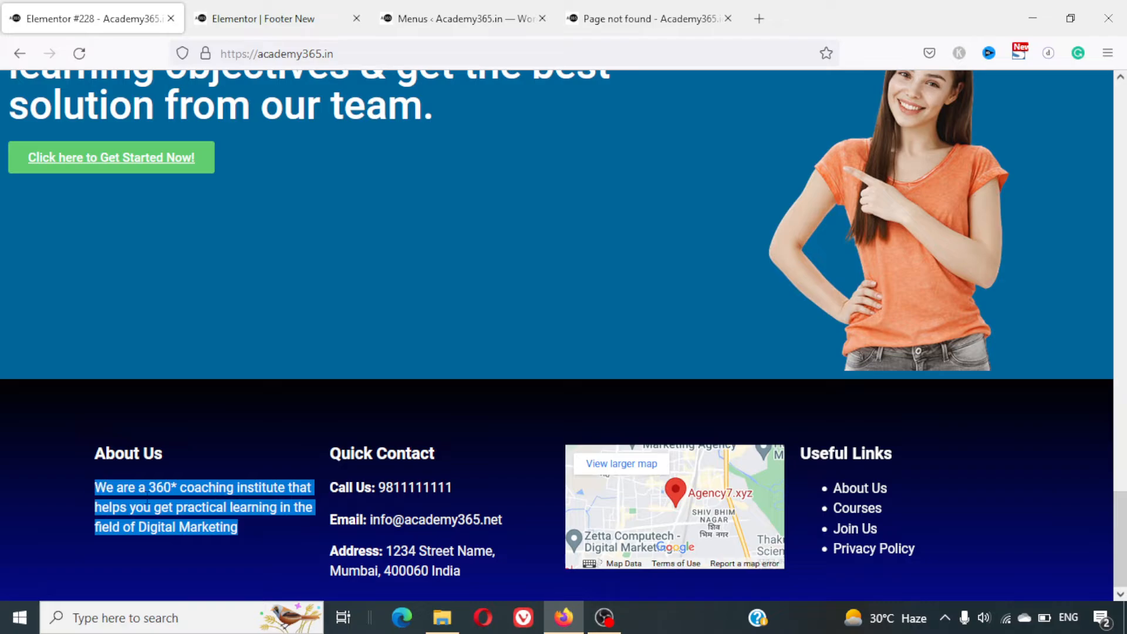
right_click(195, 527)
left_click(262, 256)
Replace the placeholder "Content" in the Footer New text editor with the copied coaching institute paragraph
left_click(521, 11)
left_click(634, 9)
left_click(306, 8)
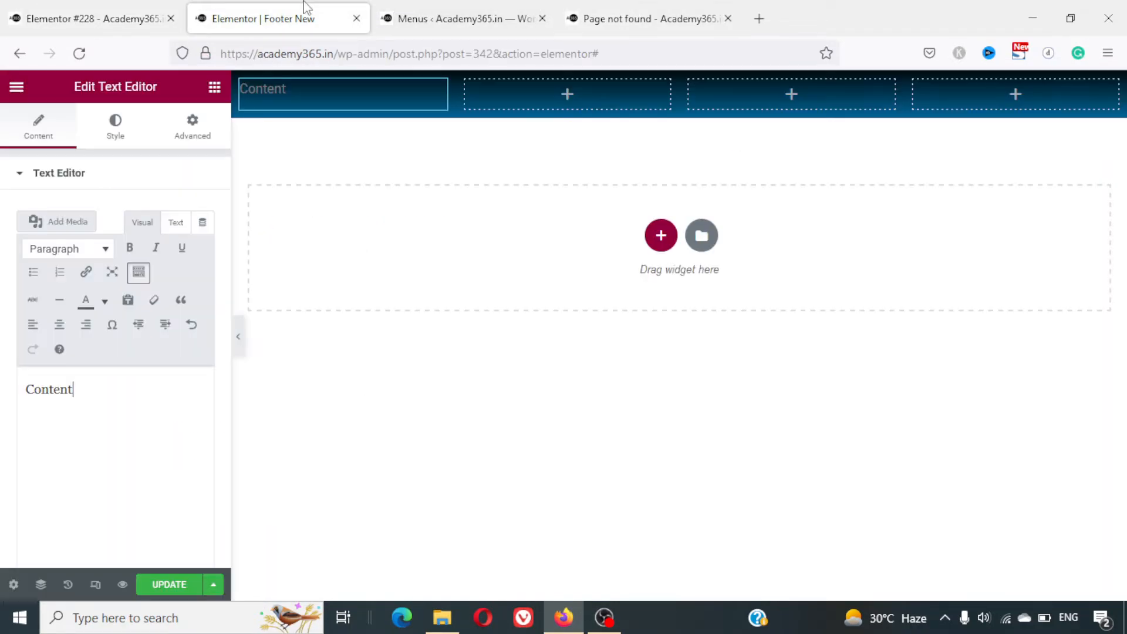
key("ctrl+a")
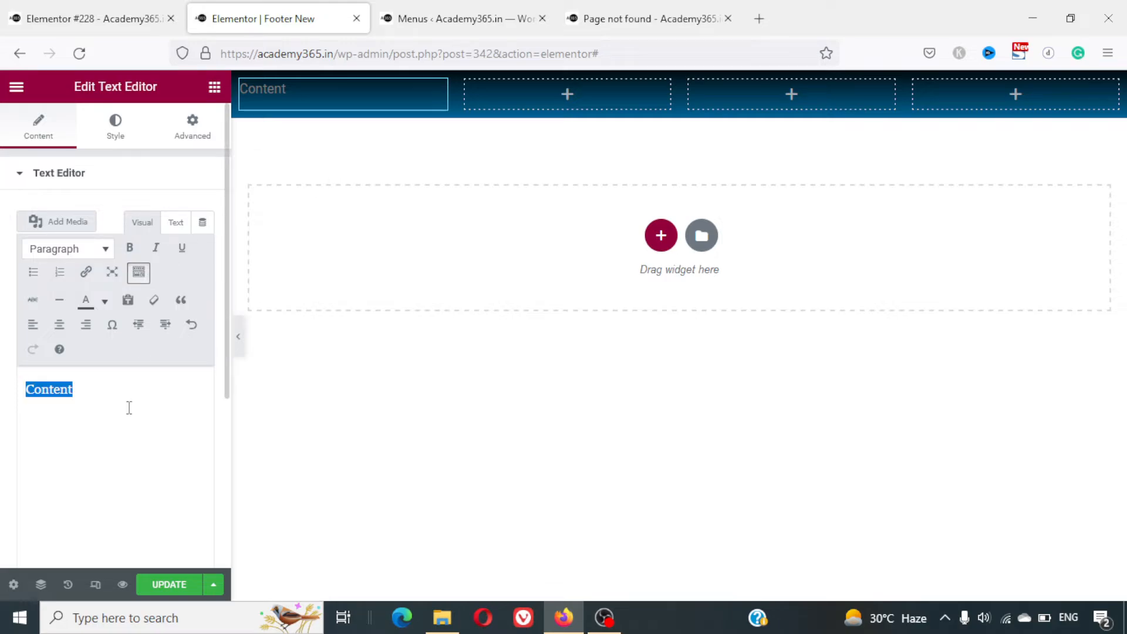
key("ctrl+v")
Set the footer paragraph's text color to white, #FFFFFF
key("ctrl+a")
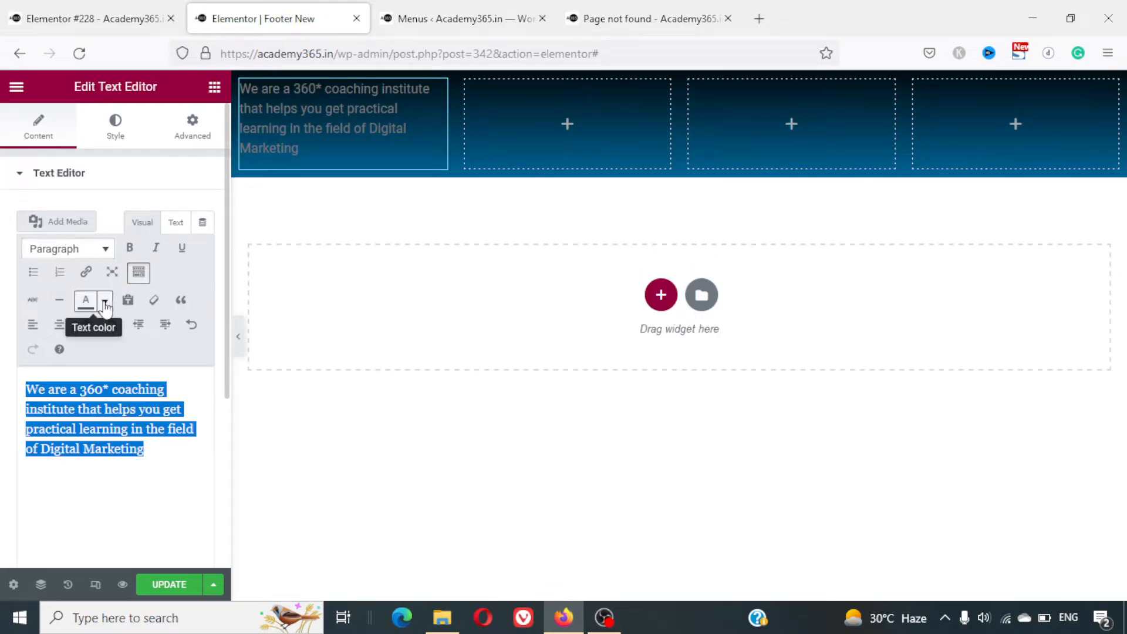
left_click(120, 126)
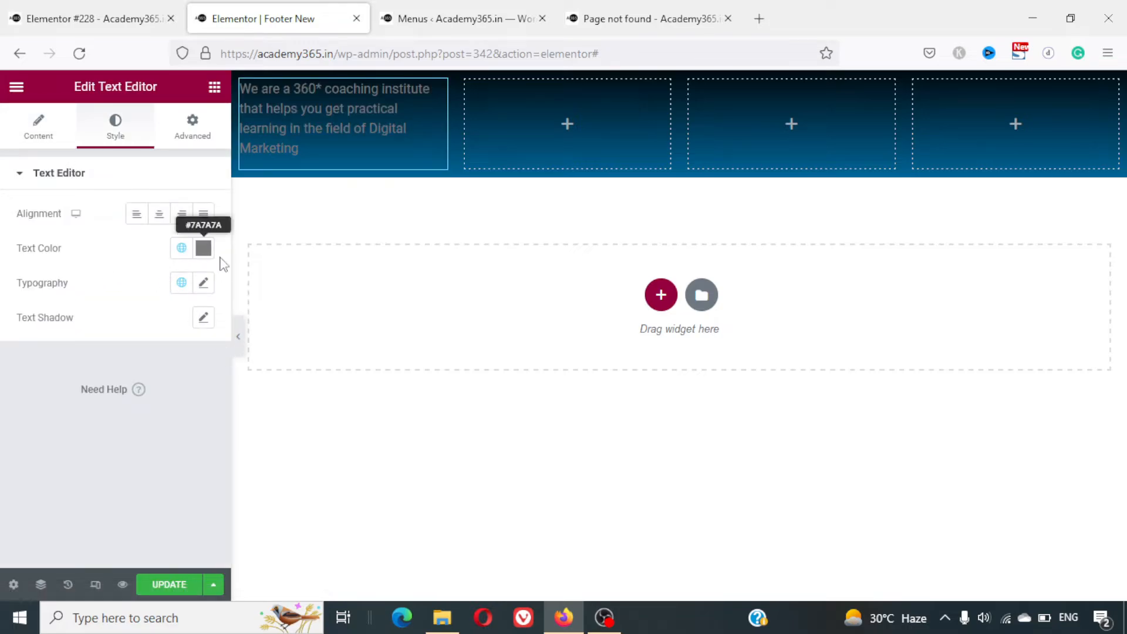
left_click(203, 248)
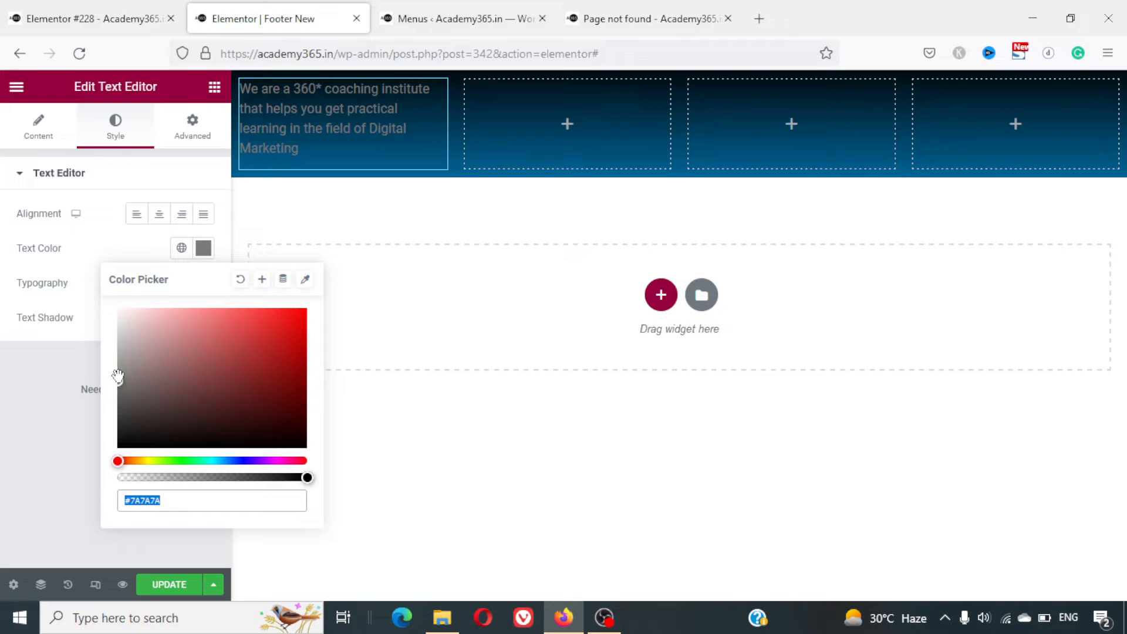
mouse_move(118, 375)
left_mouse_down()
mouse_move(153, 312)
mouse_move(115, 315)
left_mouse_up()
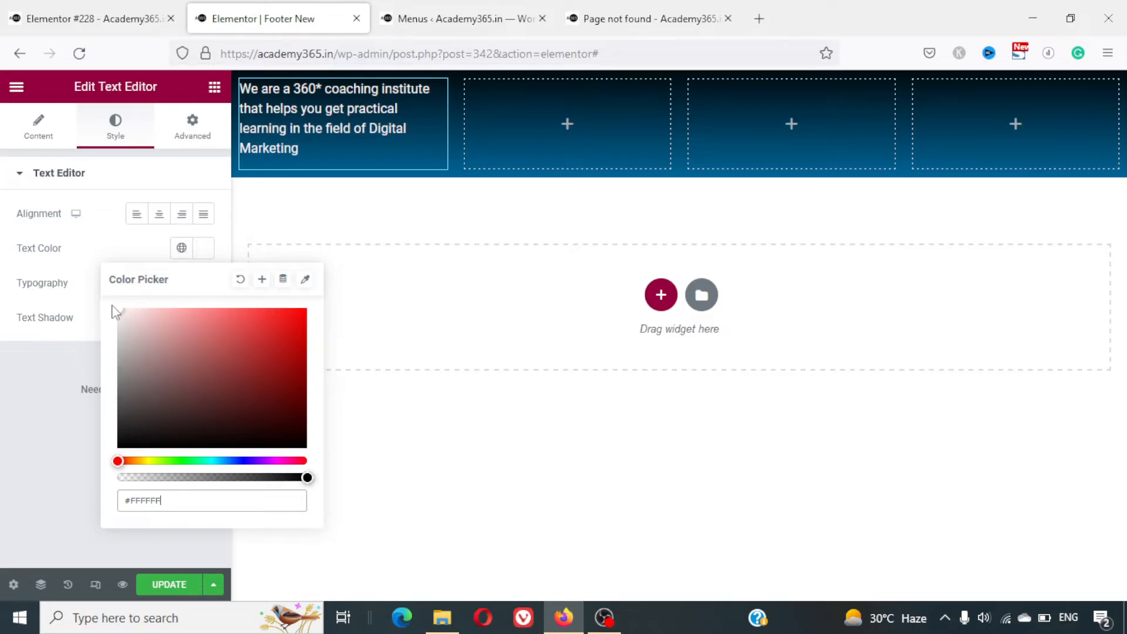
left_click(4, 459)
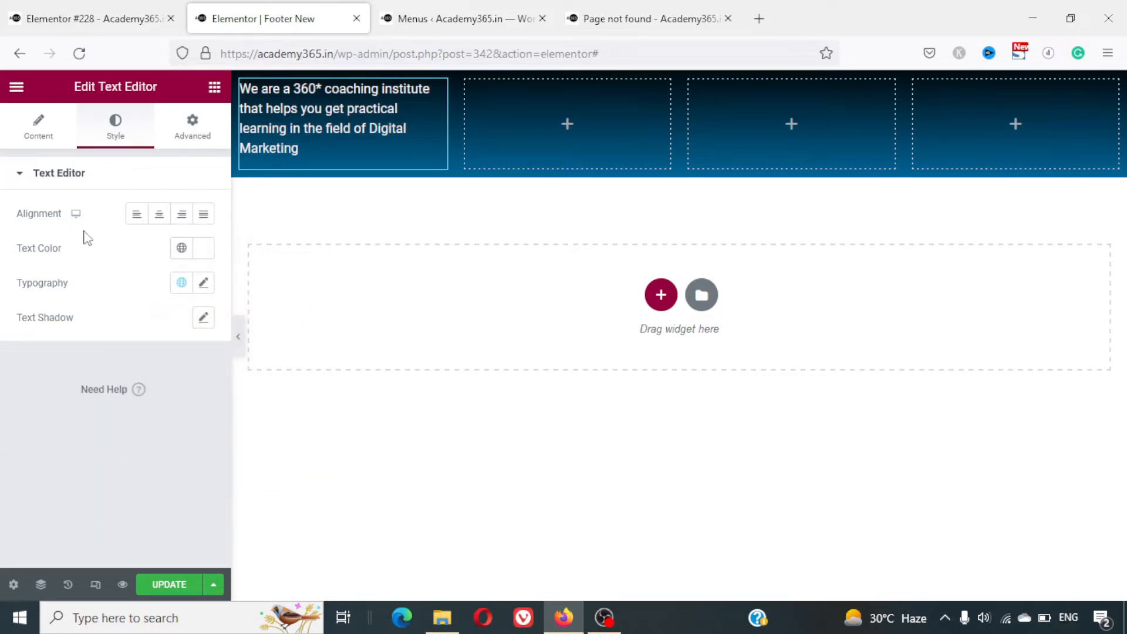
Try justified alignment on the footer paragraph and settle on left alignment
left_click(135, 216)
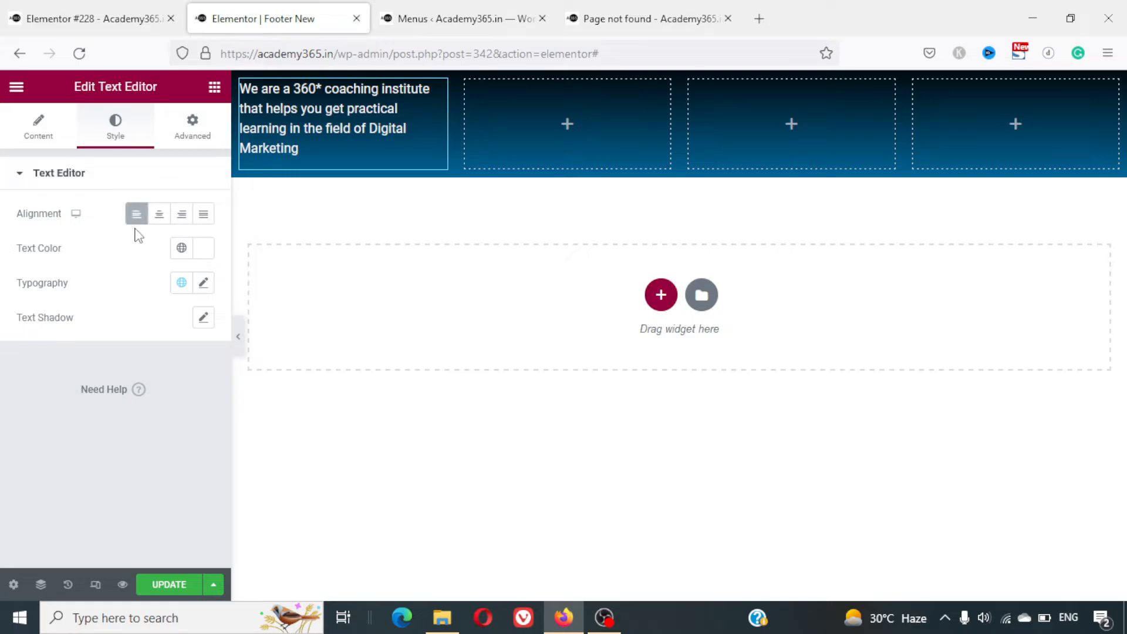
left_click(206, 217)
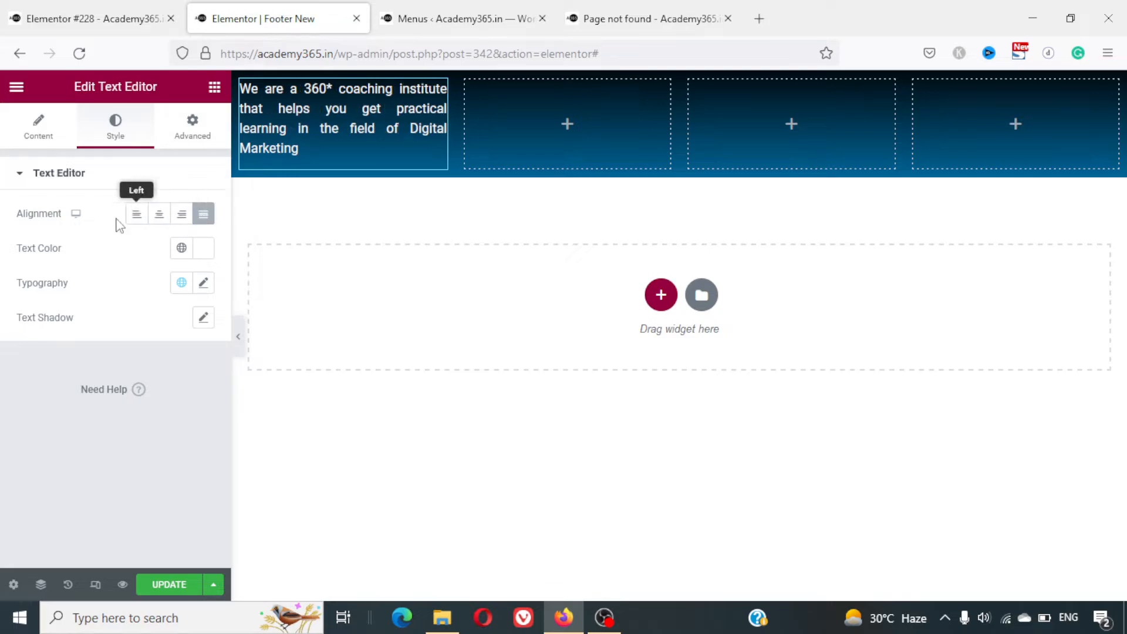
left_click(135, 217)
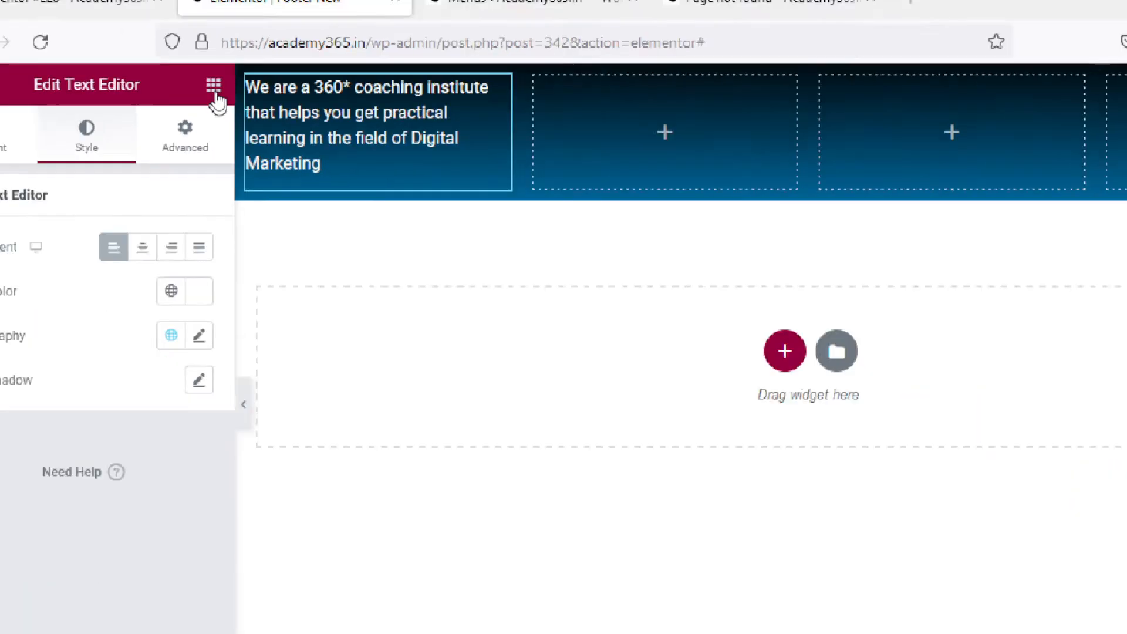
Add a Heading widget above the paragraph in the first column, titled "About Us" and left-aligned
left_click(215, 91)
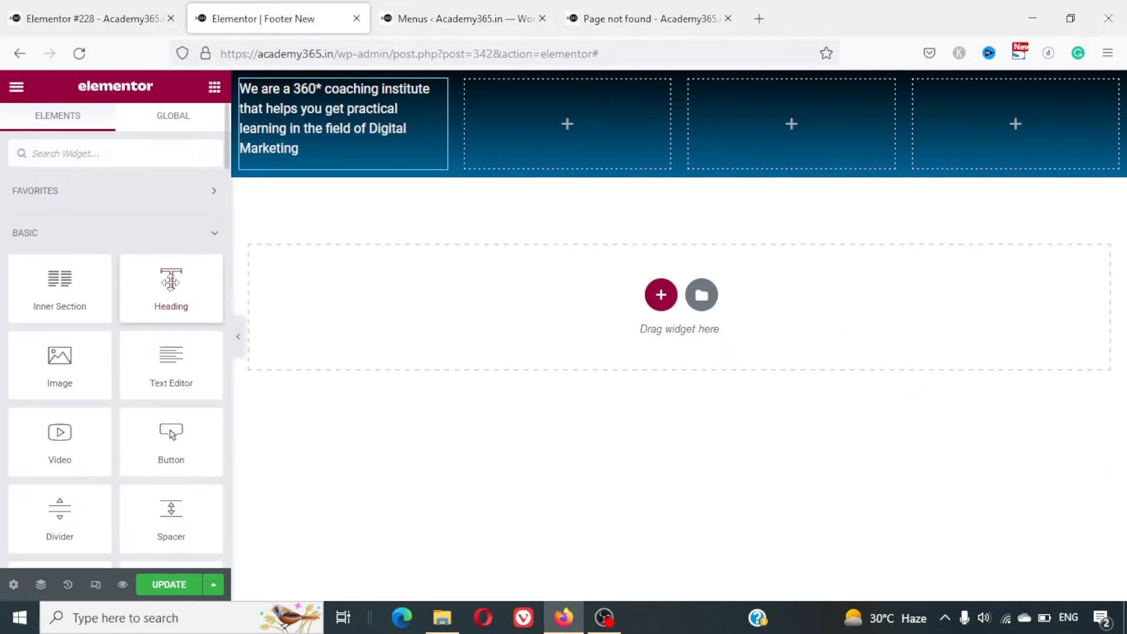
left_click_drag(171, 284, 298, 94)
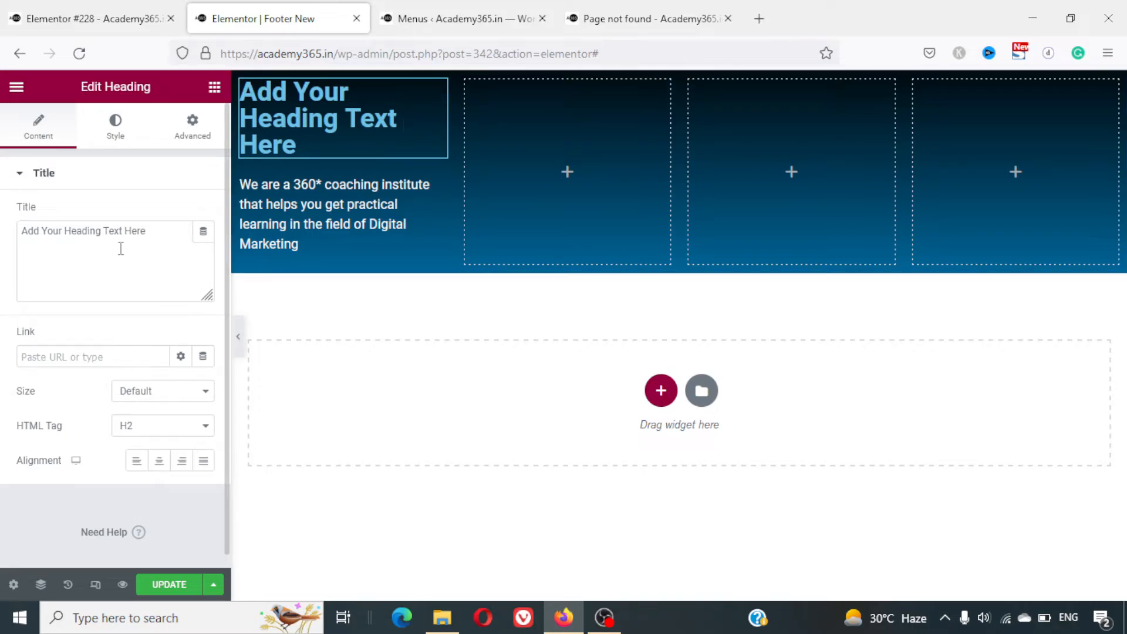
triple_click(79, 235)
type("Ab")
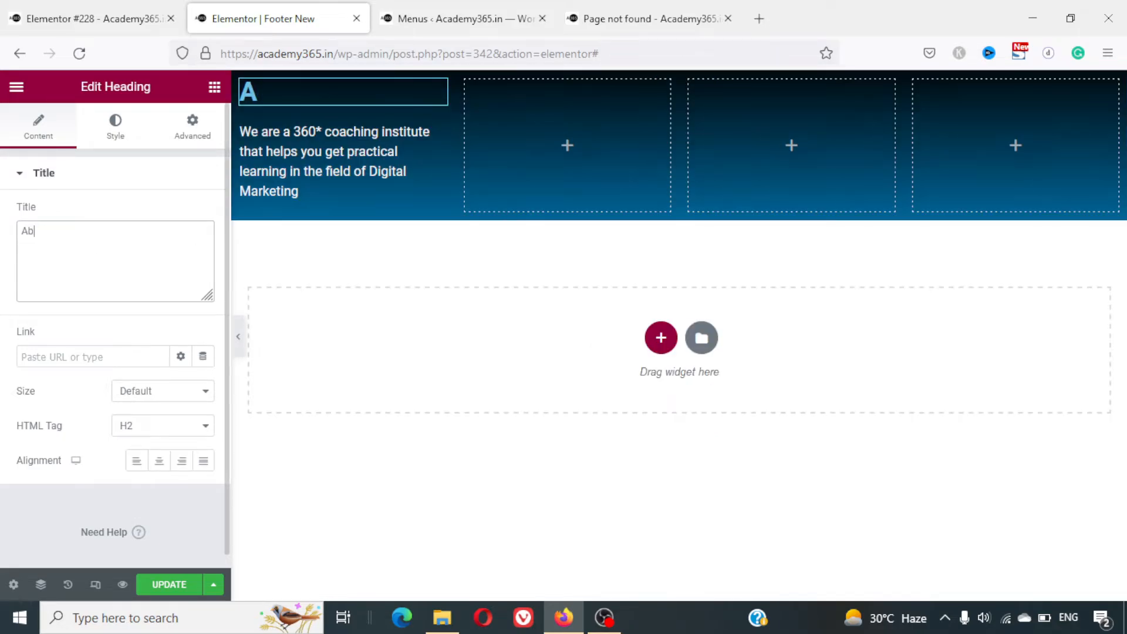
type("out Us")
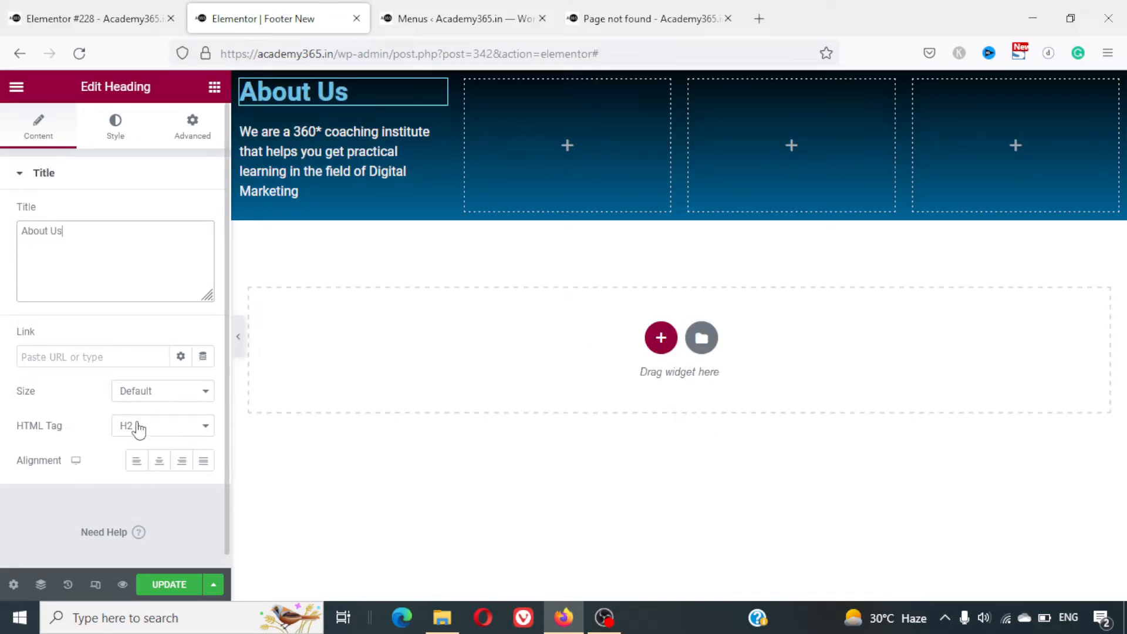
left_click(136, 462)
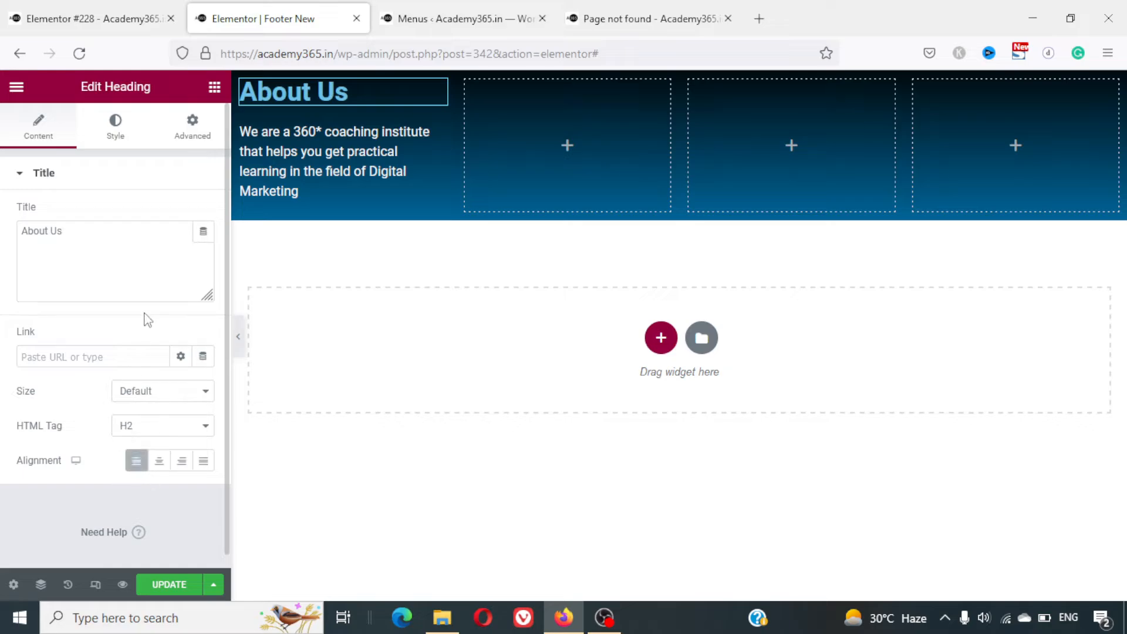
Set the About Us heading's text color to white and its font size to 23 px
left_click(114, 130)
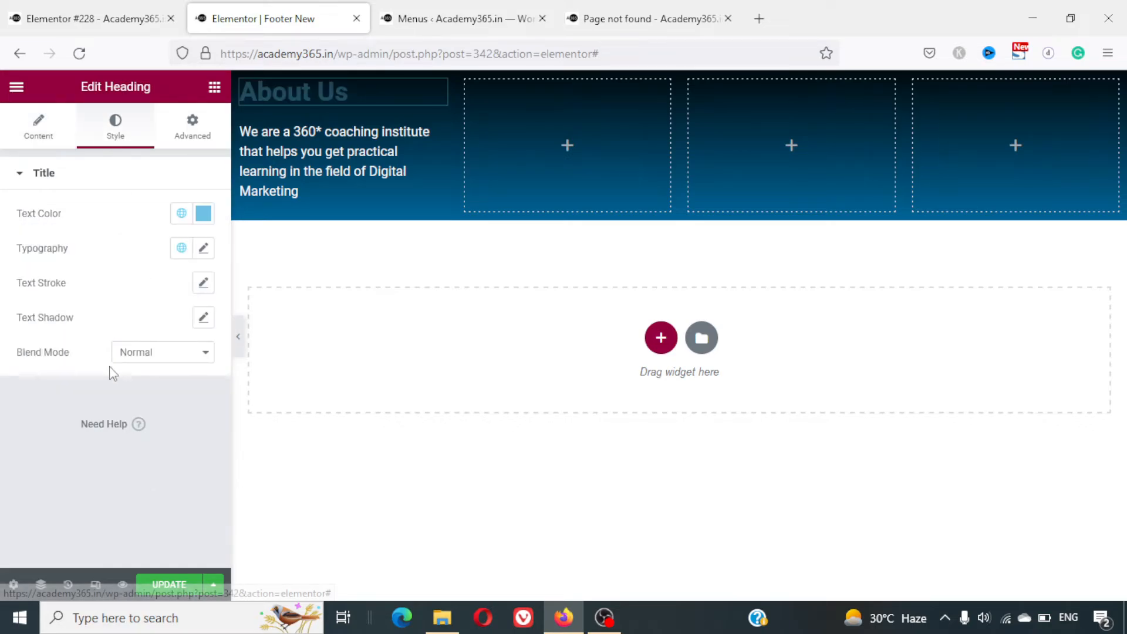
left_click(204, 213)
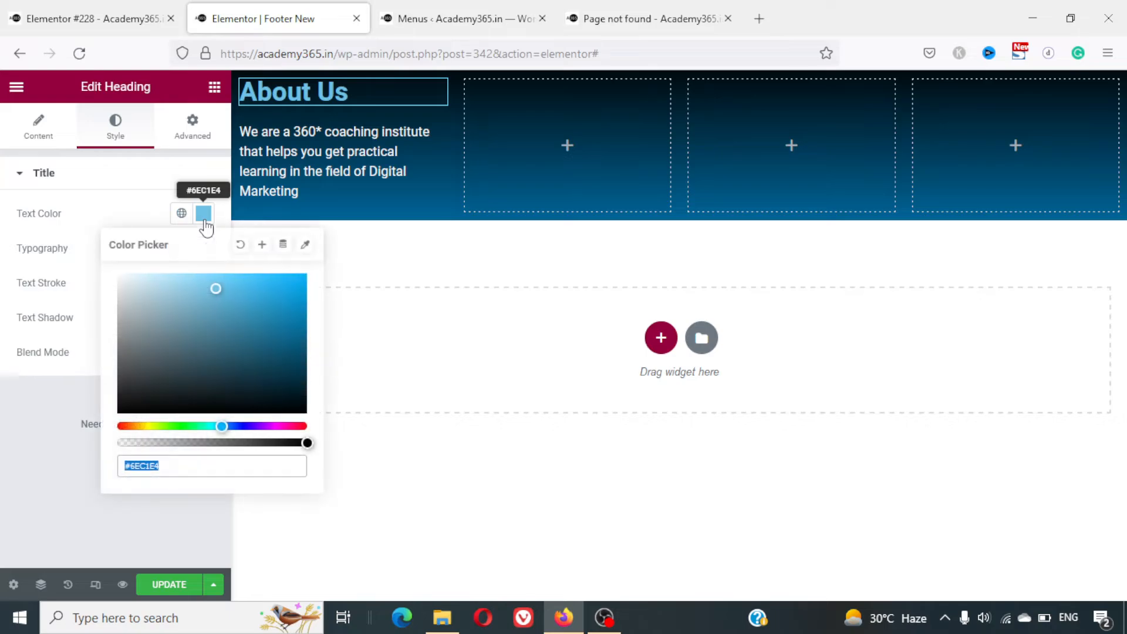
left_click_drag(168, 365, 111, 270)
left_click(91, 187)
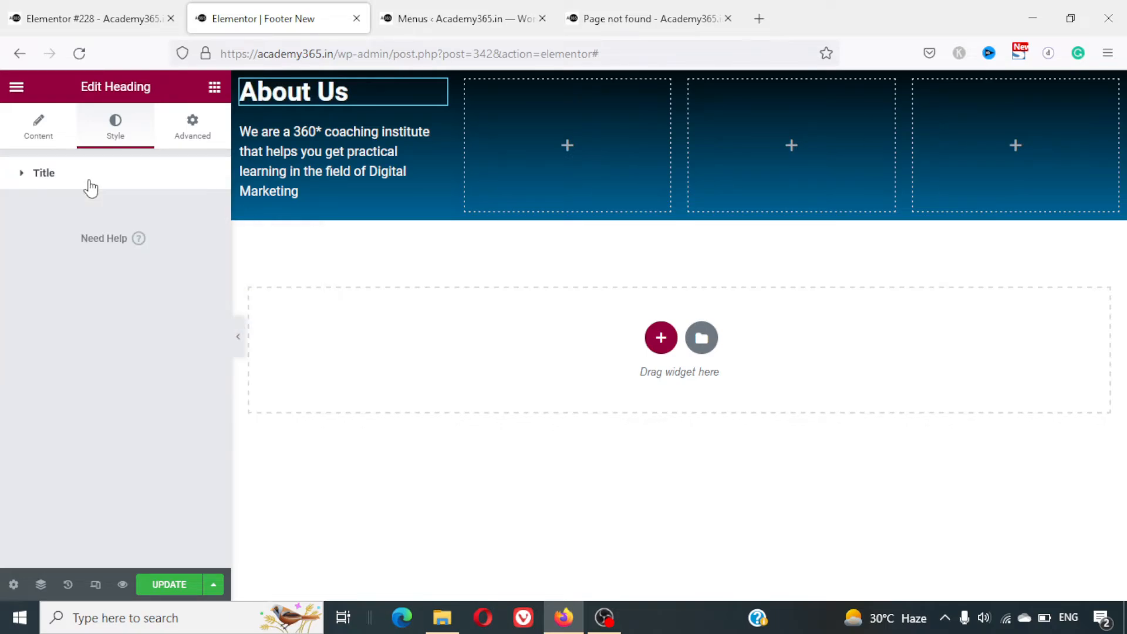
left_click(91, 187)
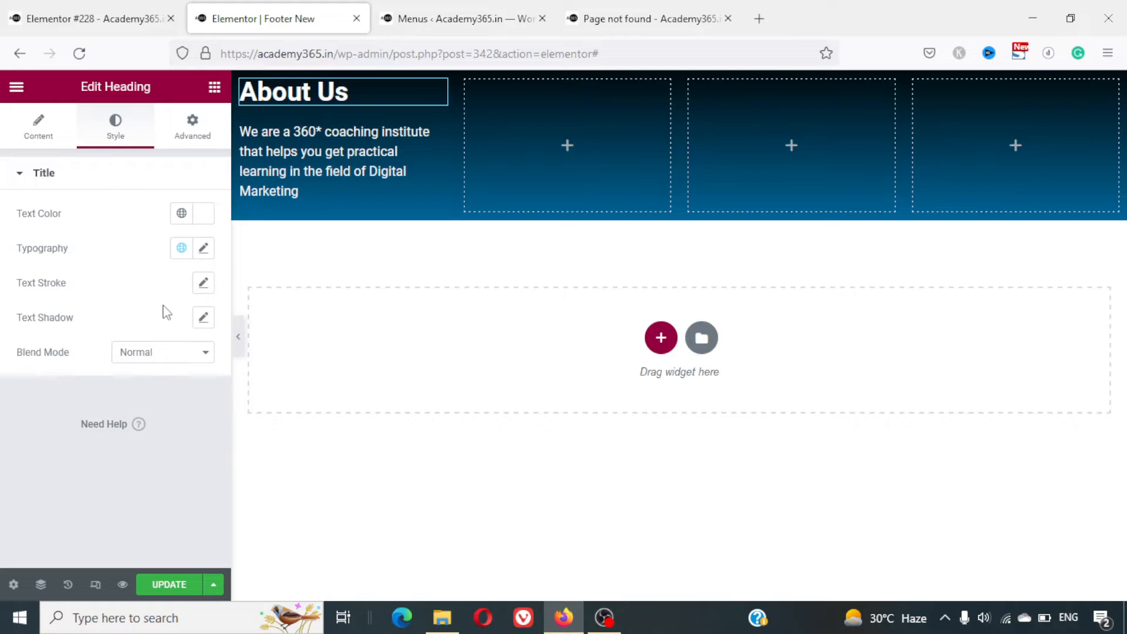
left_click(205, 252)
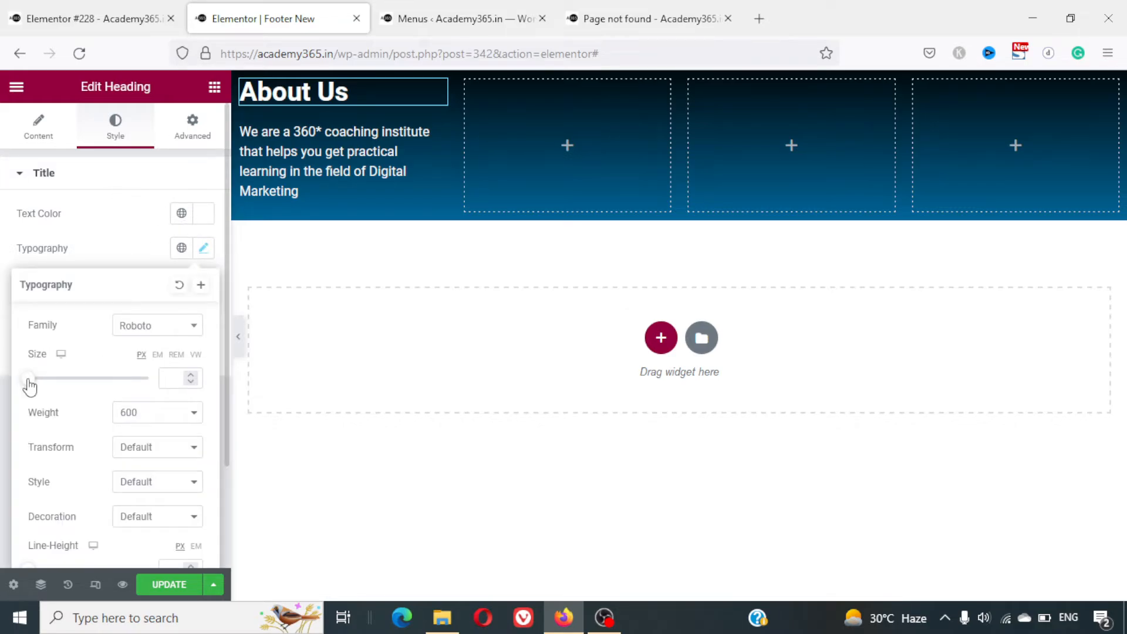
left_click_drag(26, 379, 42, 390)
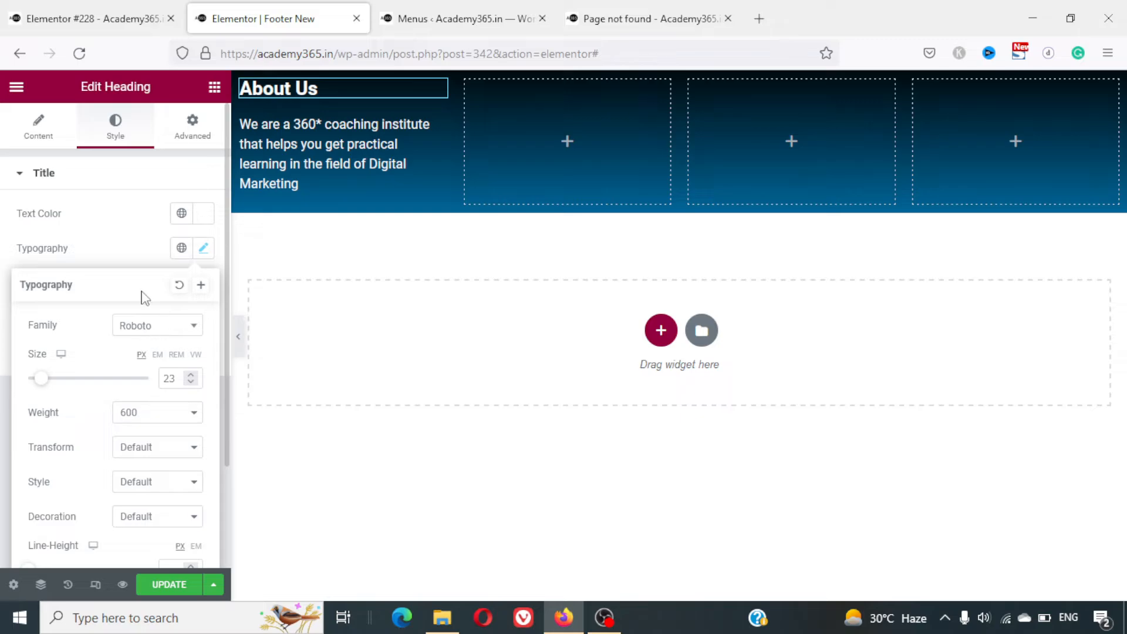
Update the footer template and reload the site's page-not-found page to check the new footer
left_click(167, 589)
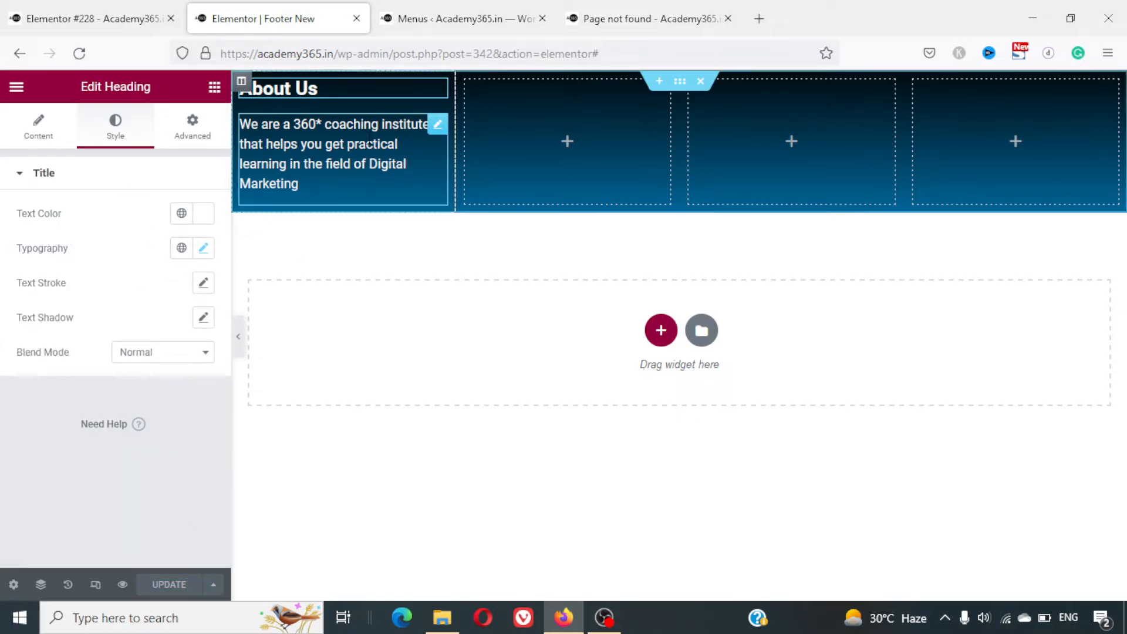
left_click(660, 5)
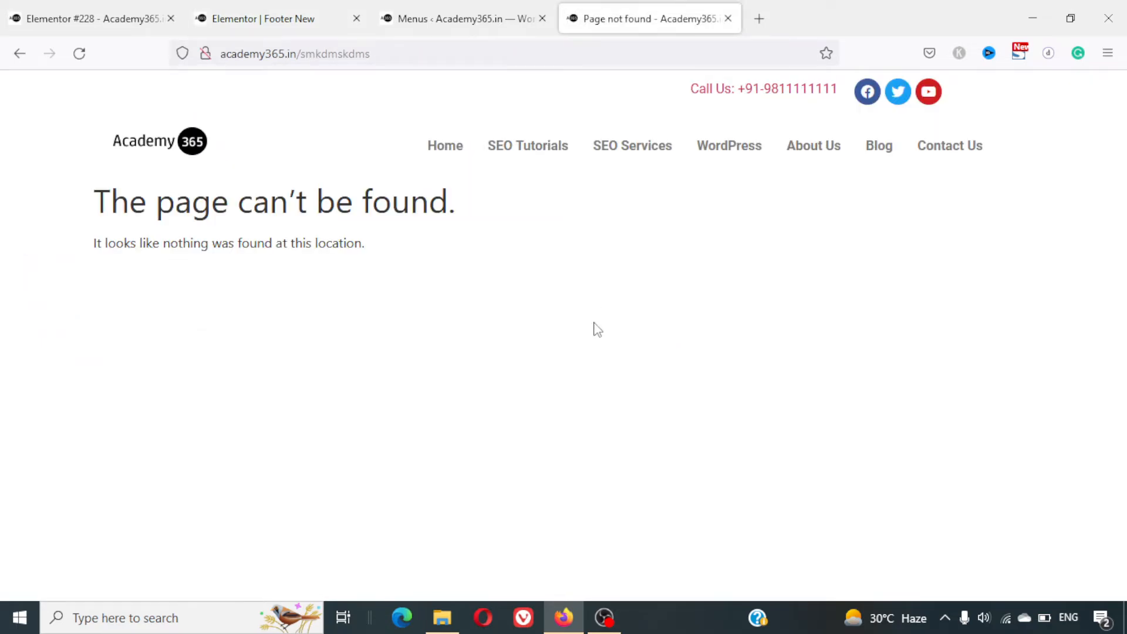
key("F5")
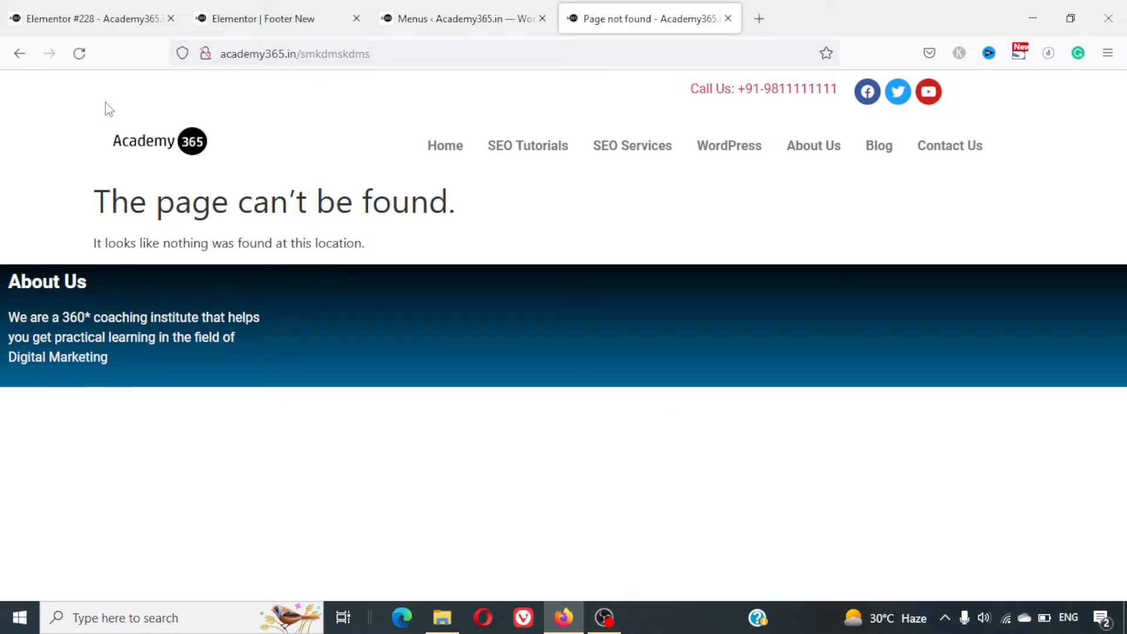
Set the content width of the four-column footer section to Boxed
left_click(270, 18)
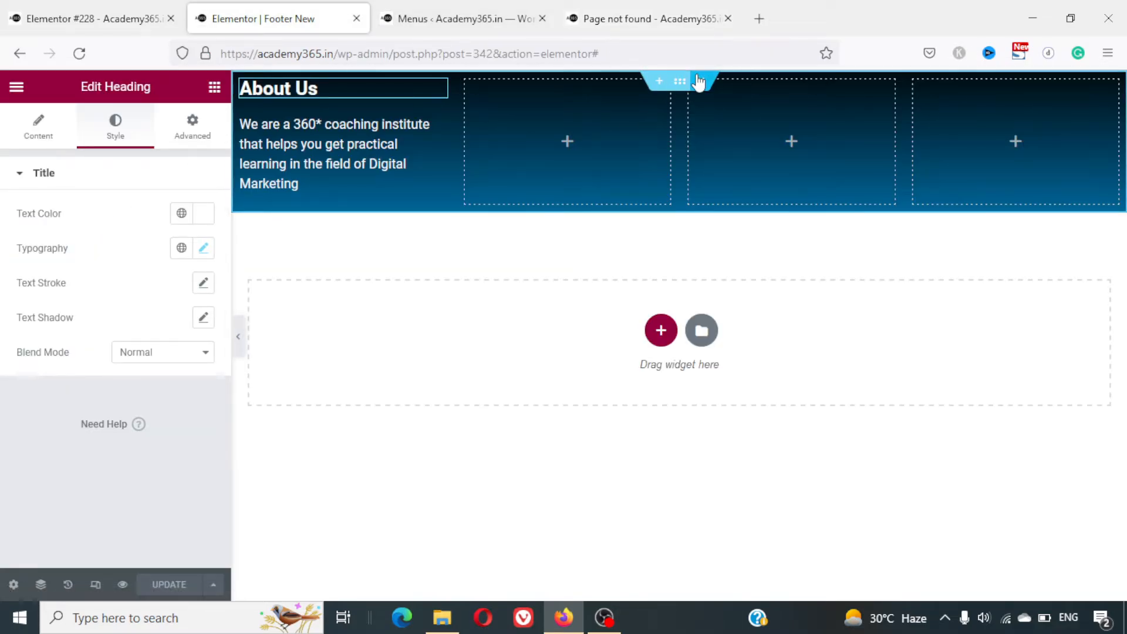
left_click(682, 83)
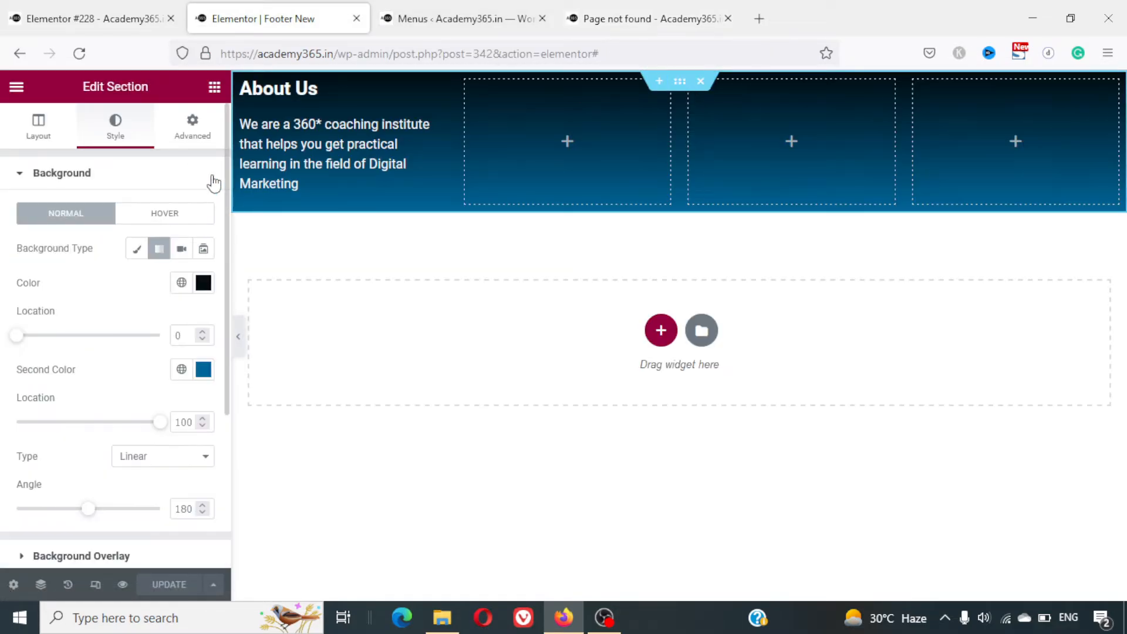
left_click(39, 129)
left_click(170, 216)
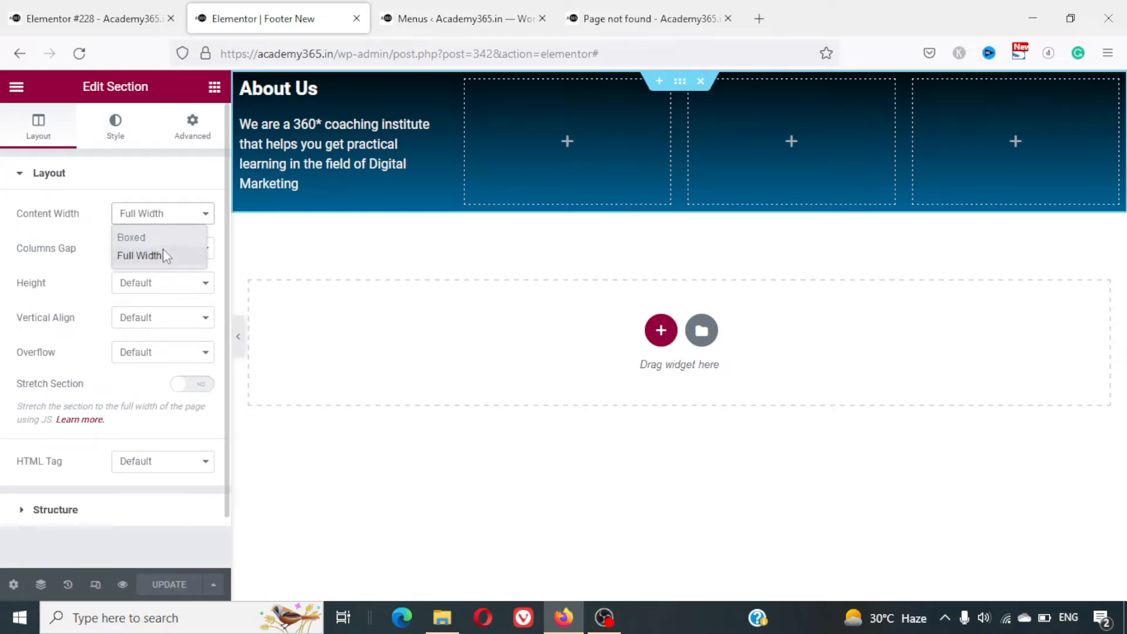
left_click(165, 237)
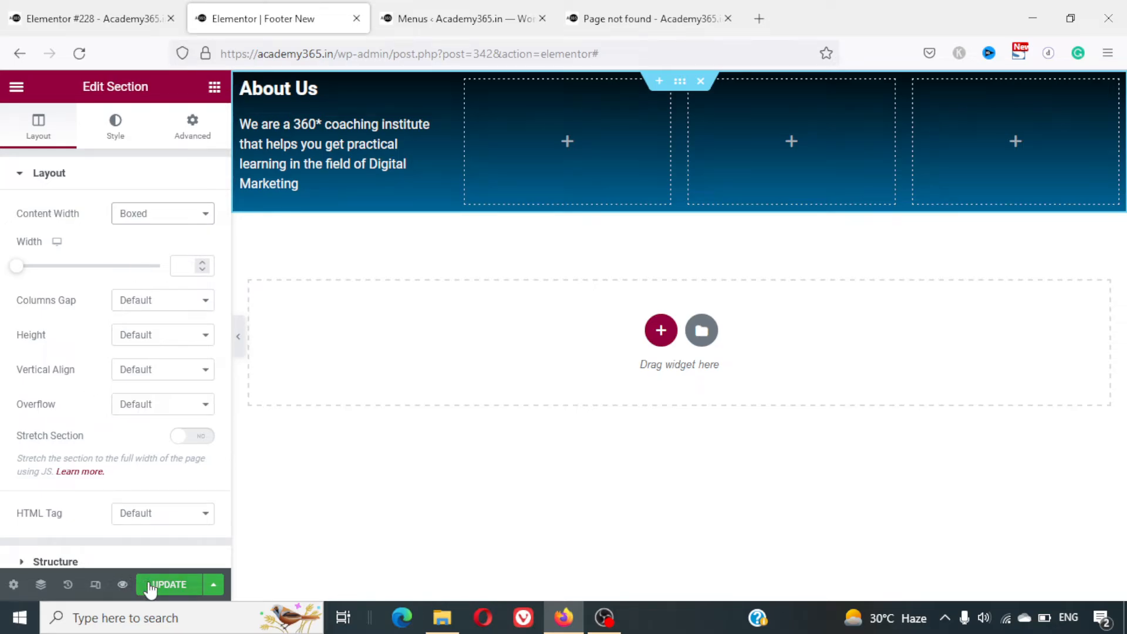
Save the boxed footer layout and reload the page-not-found page to check its alignment
left_click(170, 584)
left_click(476, 8)
left_click(635, 8)
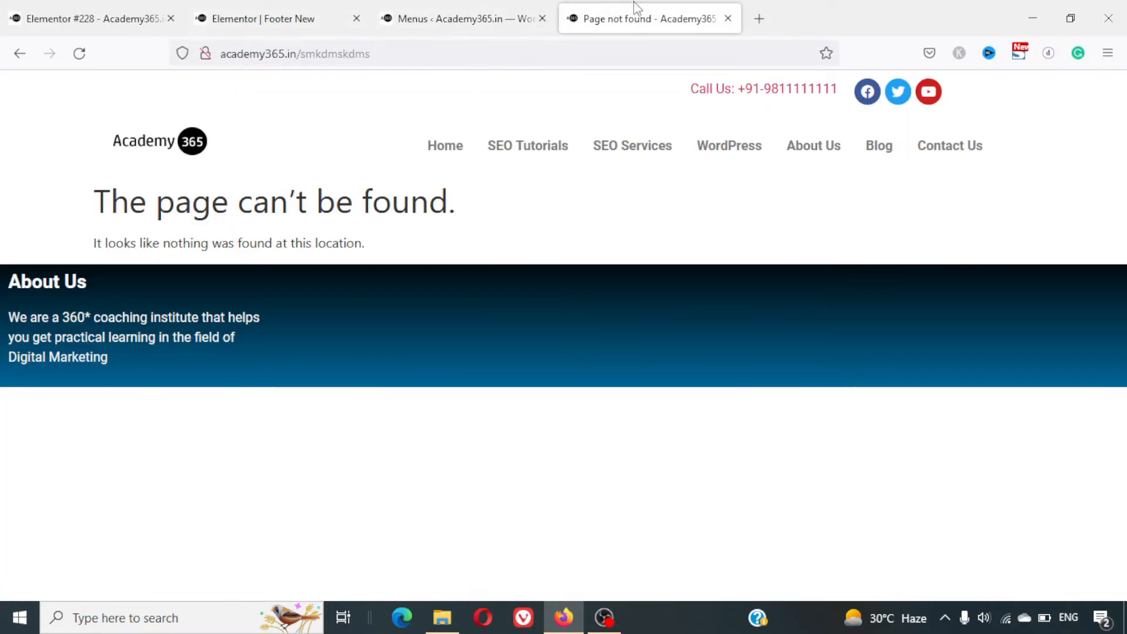
key("F5")
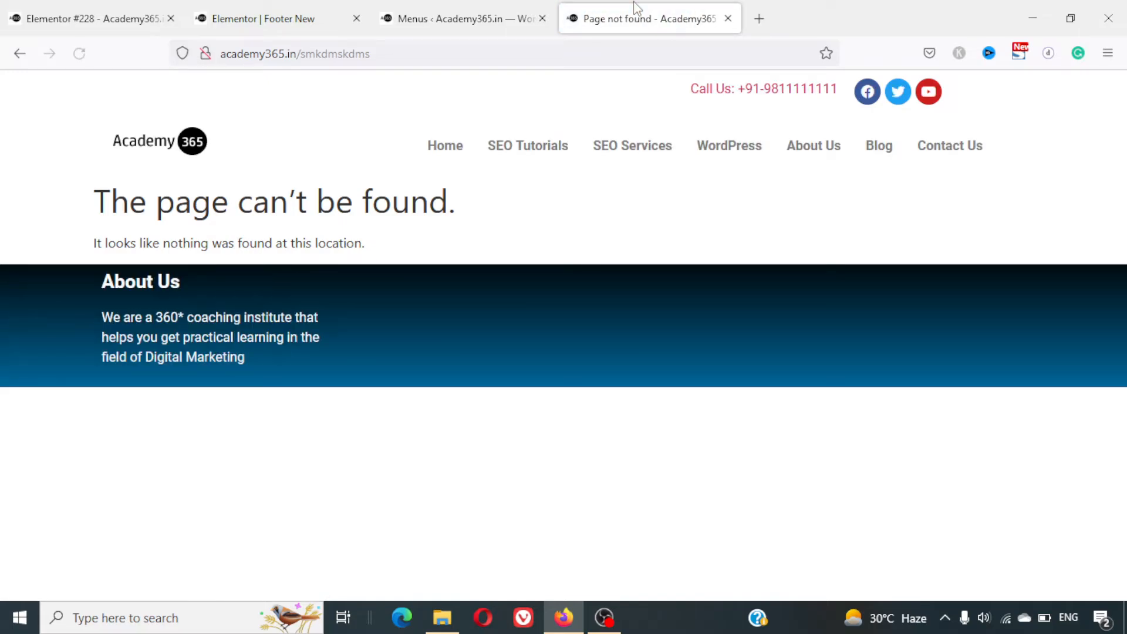
Paste the copied coaching institute paragraph directly after the About Us text in the first column's heading
left_click(246, 8)
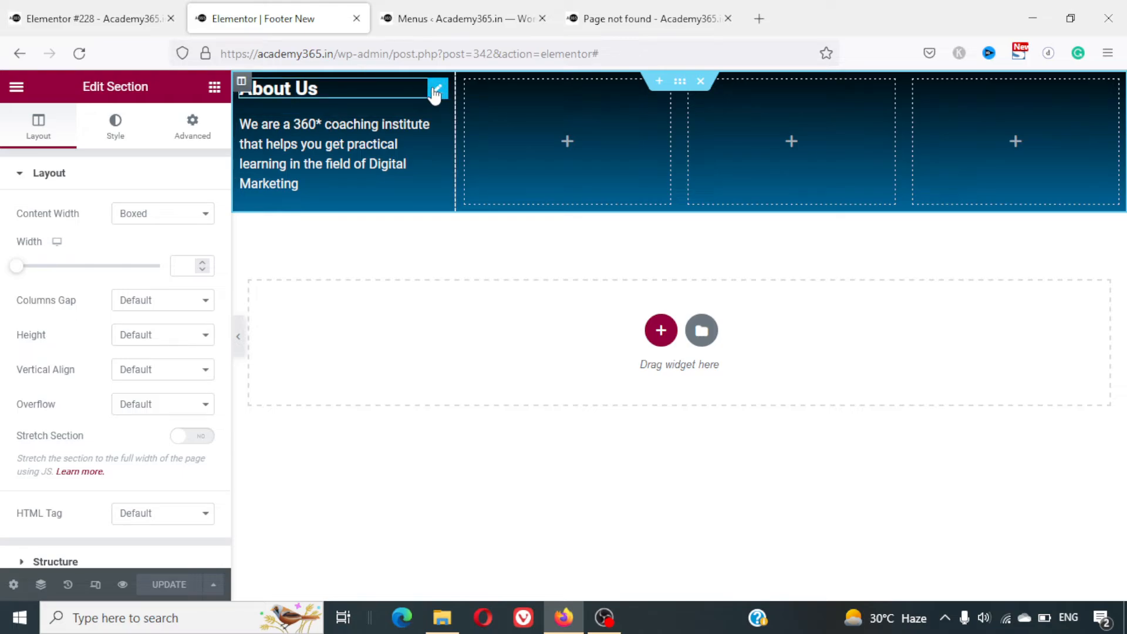
left_click(435, 92)
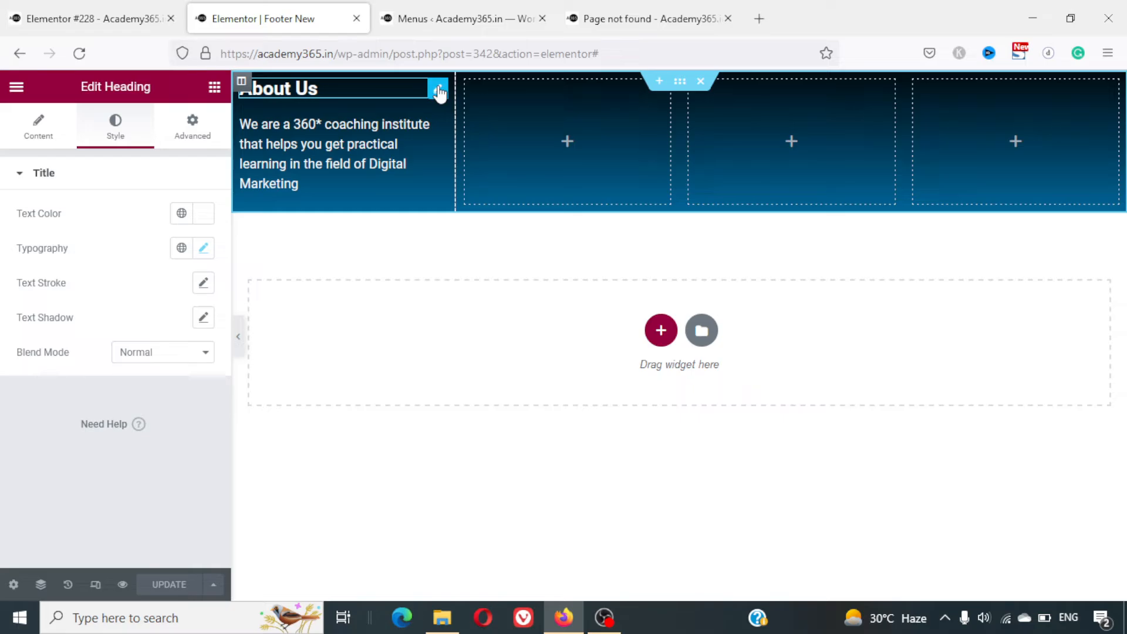
left_click(349, 88)
key("Escape")
type("We are a 360* coaching institute that helps you get practical learning in the field of Digital Marketing")
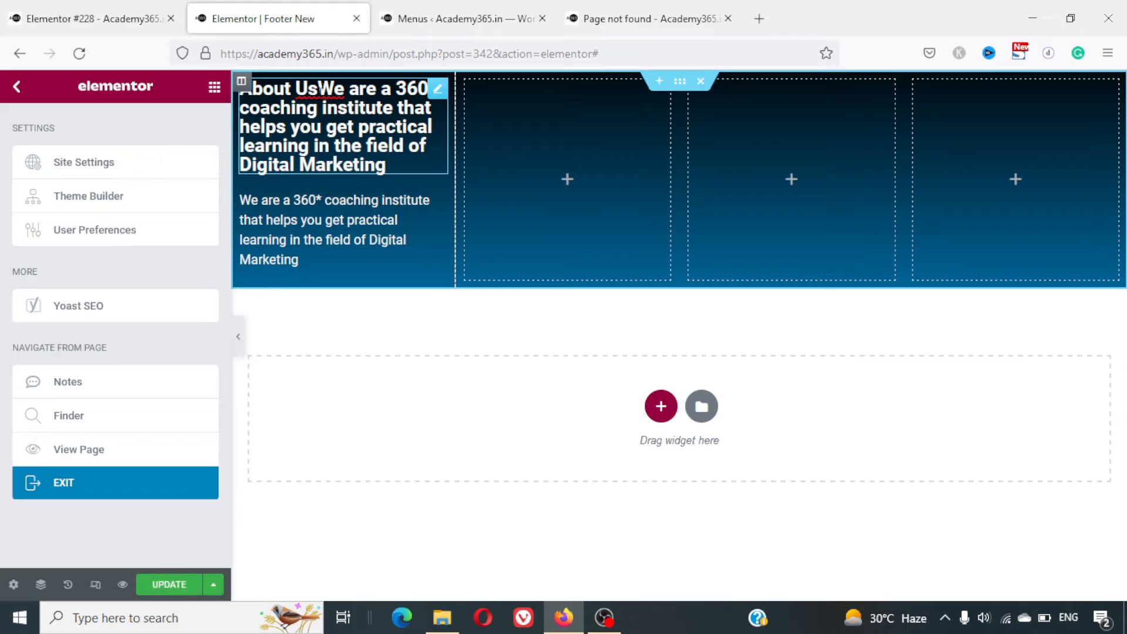
Undo the paragraph paste in the first column's heading and place a duplicate of the About Us heading in the second column
key("ctrl+z")
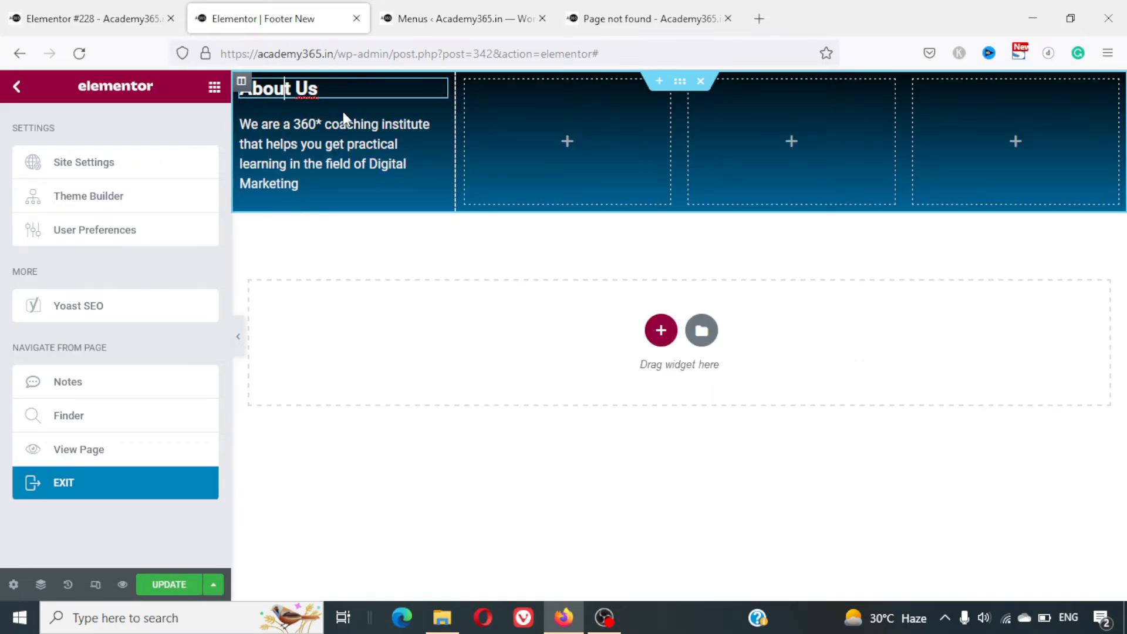
left_click(437, 89)
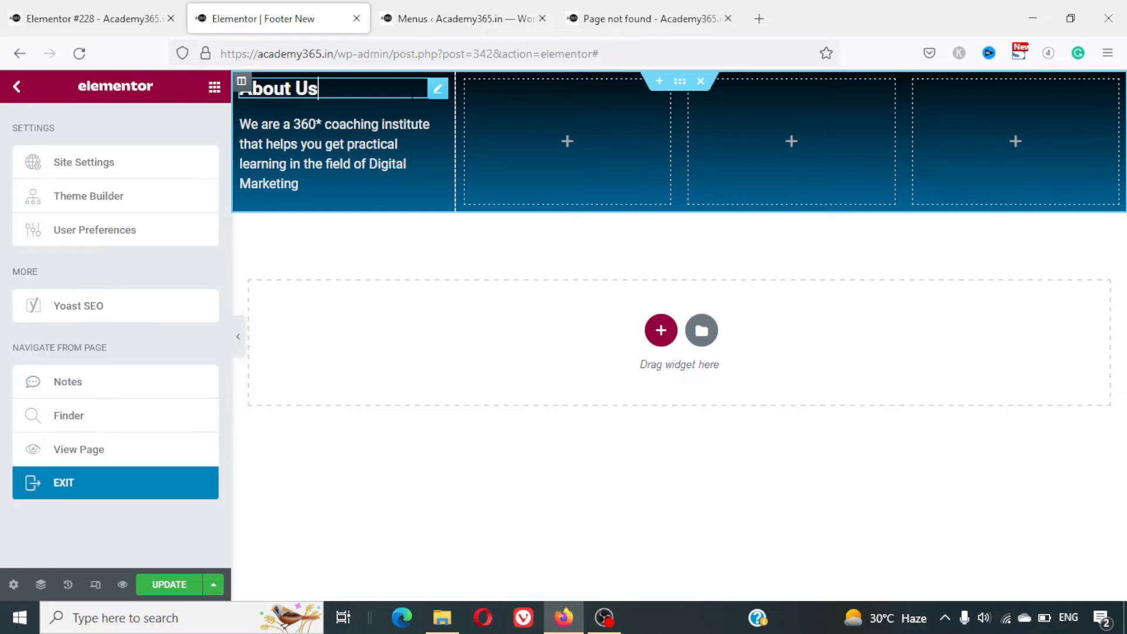
left_click(435, 94)
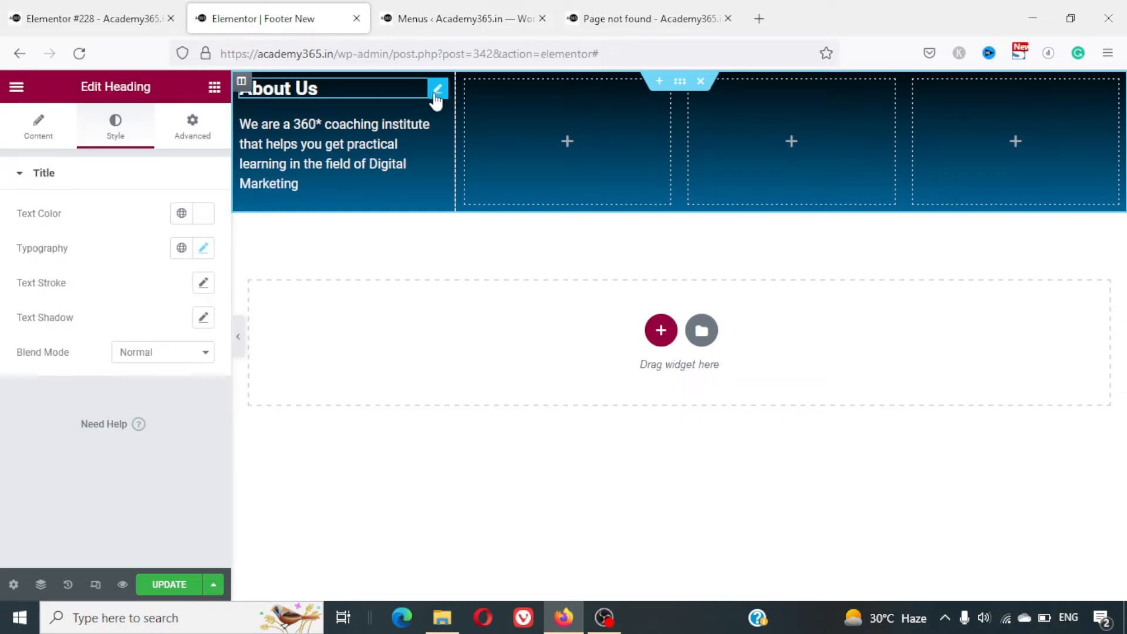
key("ctrl+d")
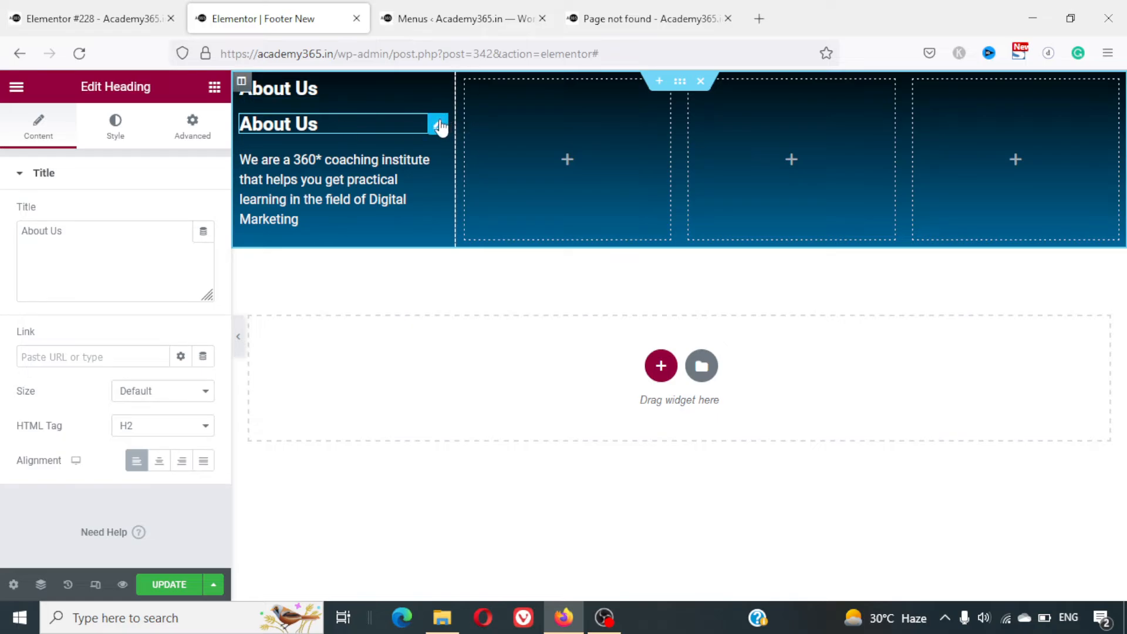
left_click_drag(440, 124, 463, 88)
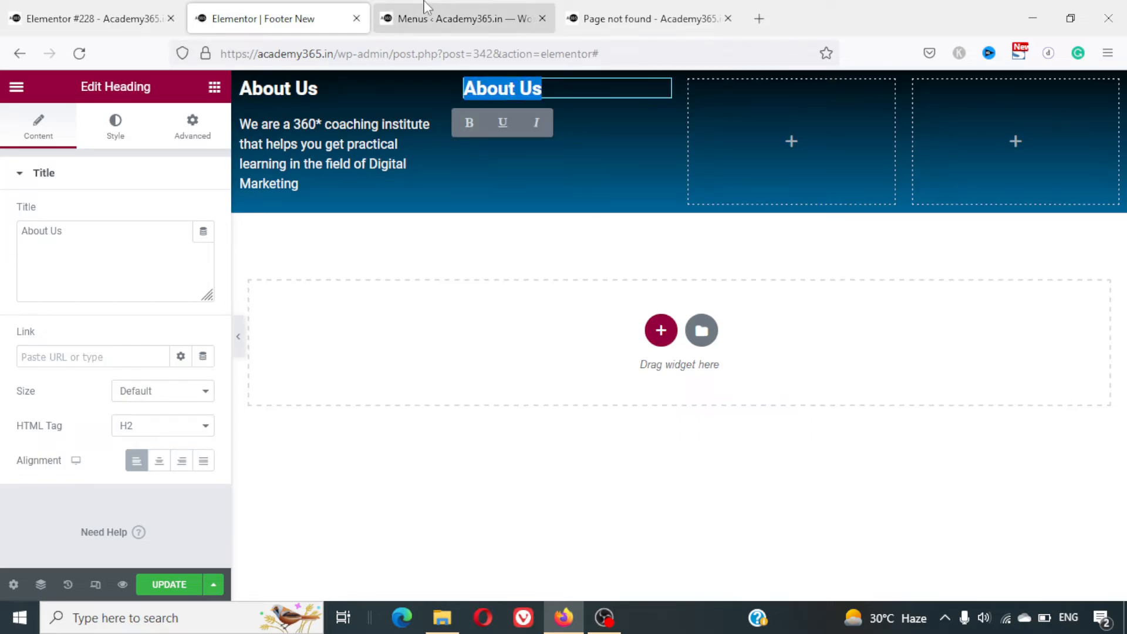
Try to replace the second column's heading text with the Quick Contact heading copied from the homepage's footer
left_click(53, 5)
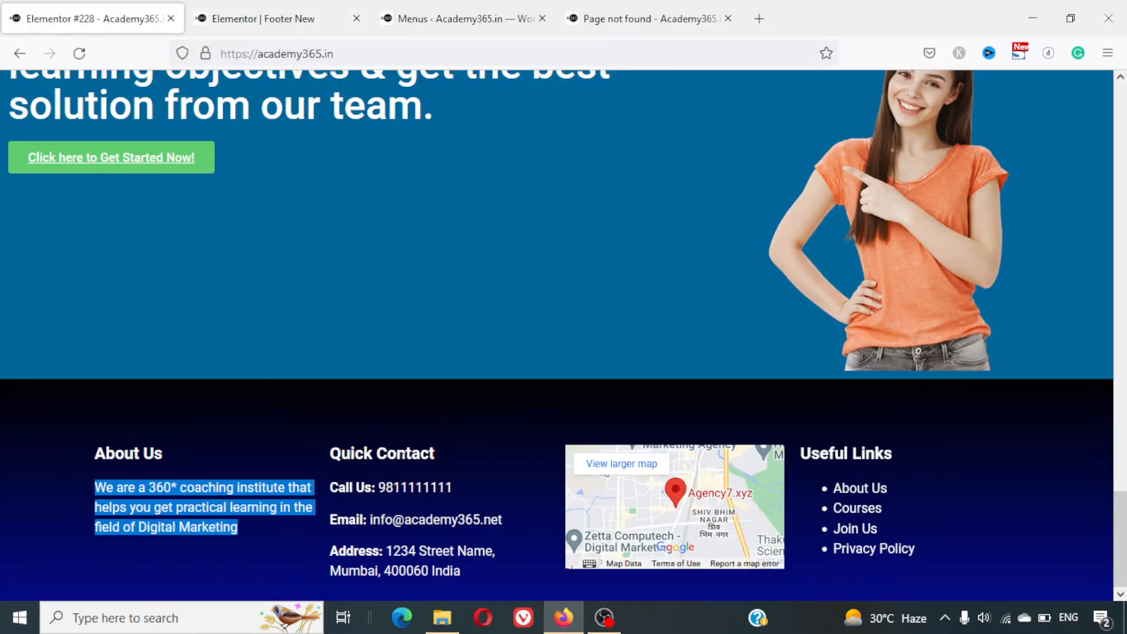
left_click_drag(436, 454, 330, 454)
key("ctrl+c")
left_click(495, 8)
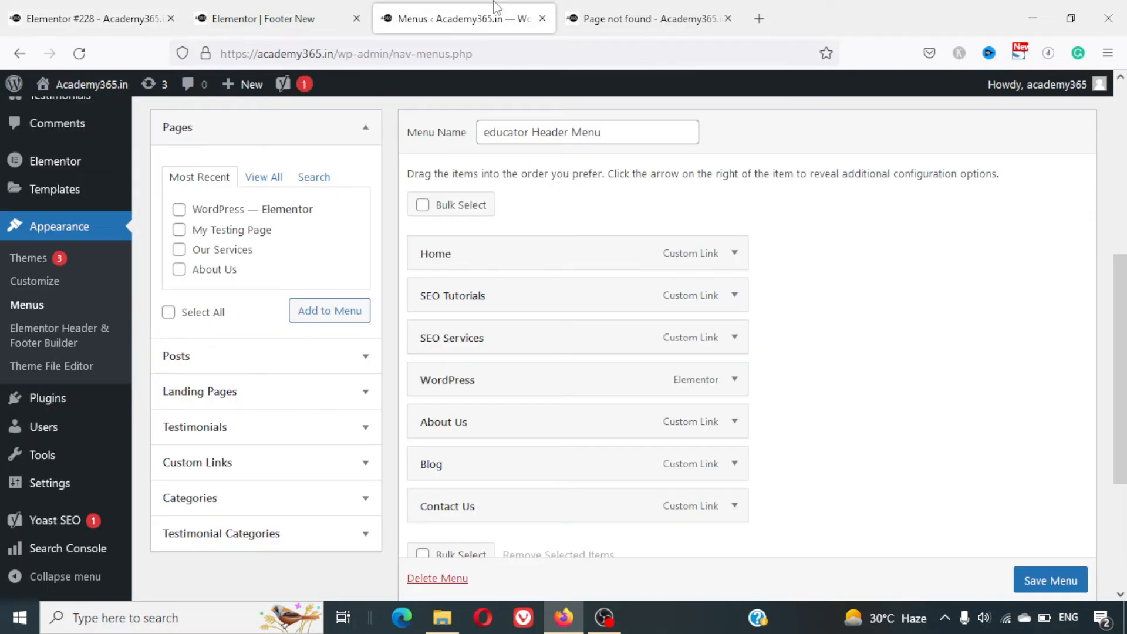
left_click(672, 8)
left_click(223, 8)
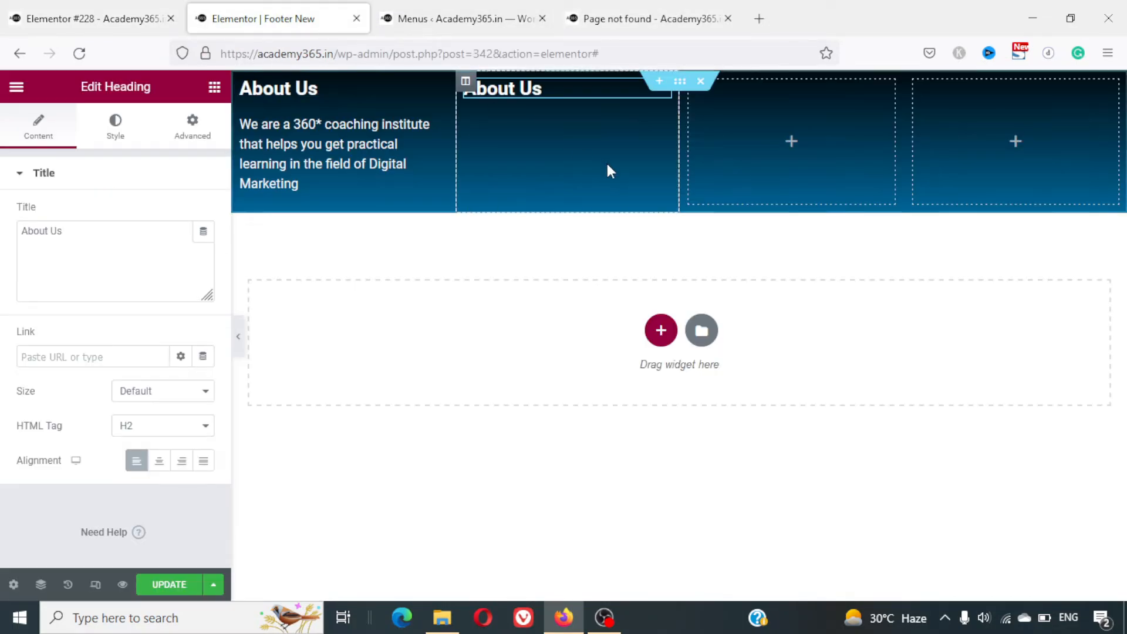
left_click_drag(542, 88, 464, 88)
key("ctrl+v")
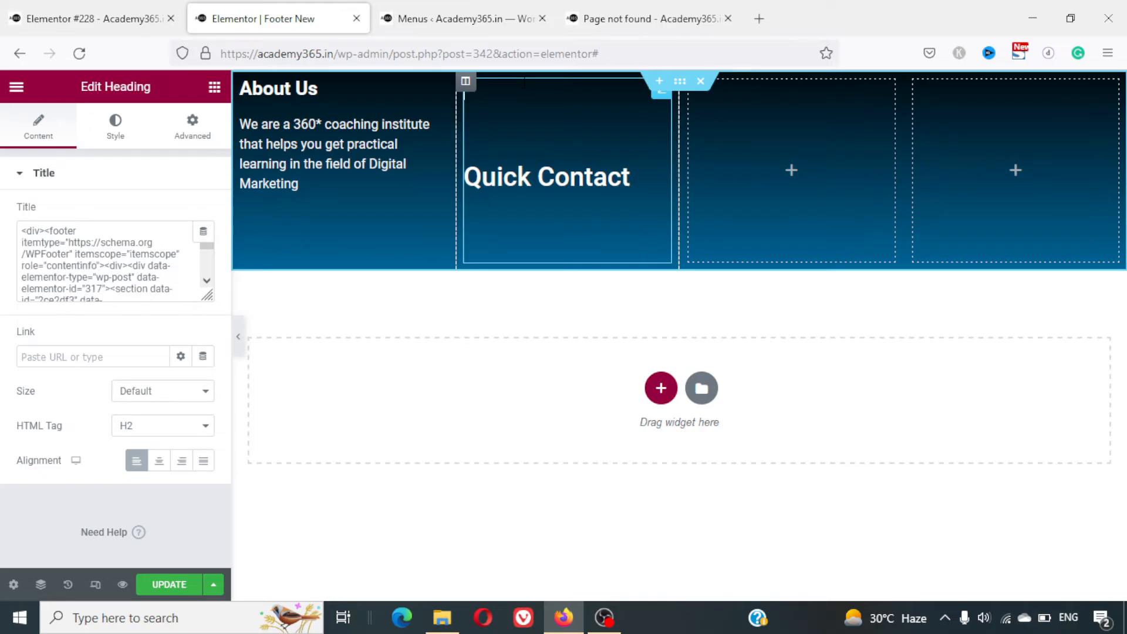
Clear the pasted markup from the second column's heading title and set it to Quick Contact
left_click(112, 298)
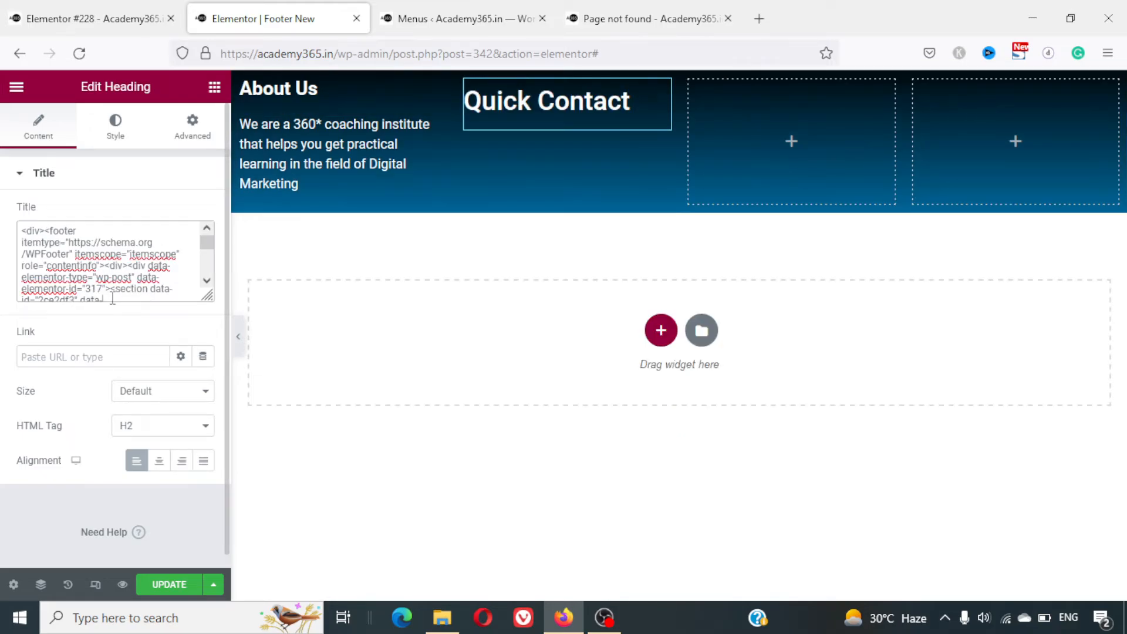
key("ctrl+a")
key("BackSpace")
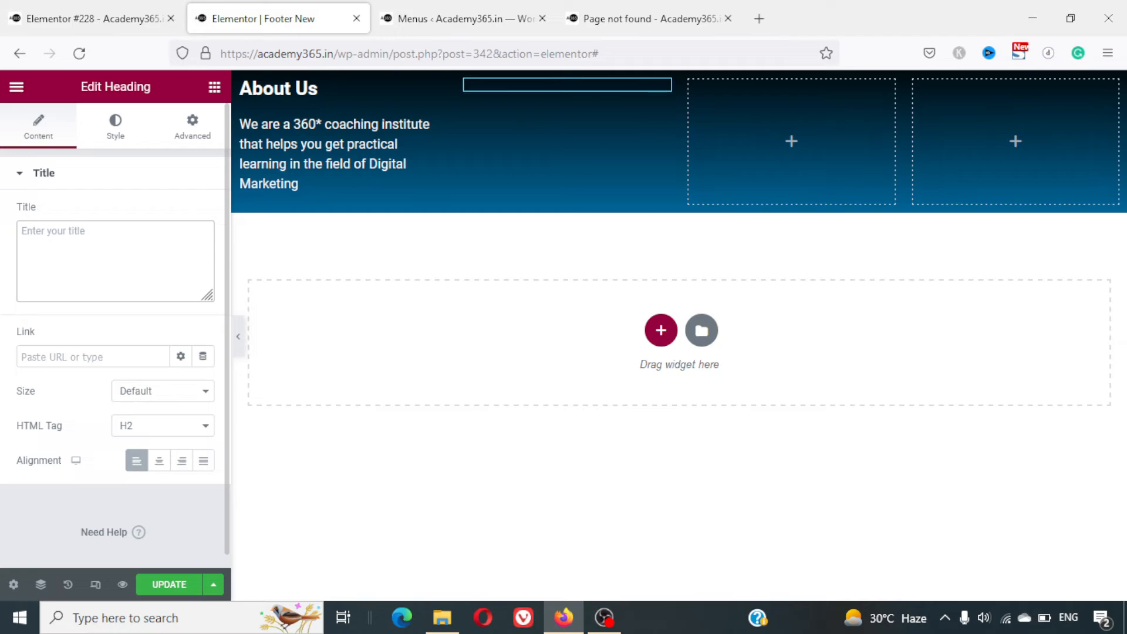
type("Quick C")
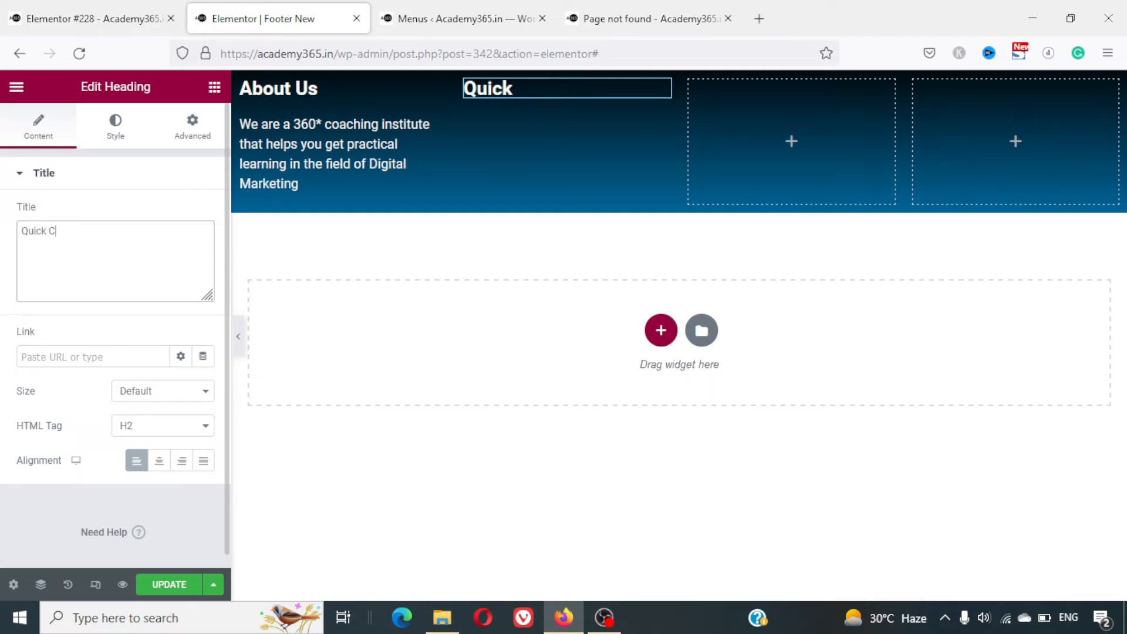
type("ontact")
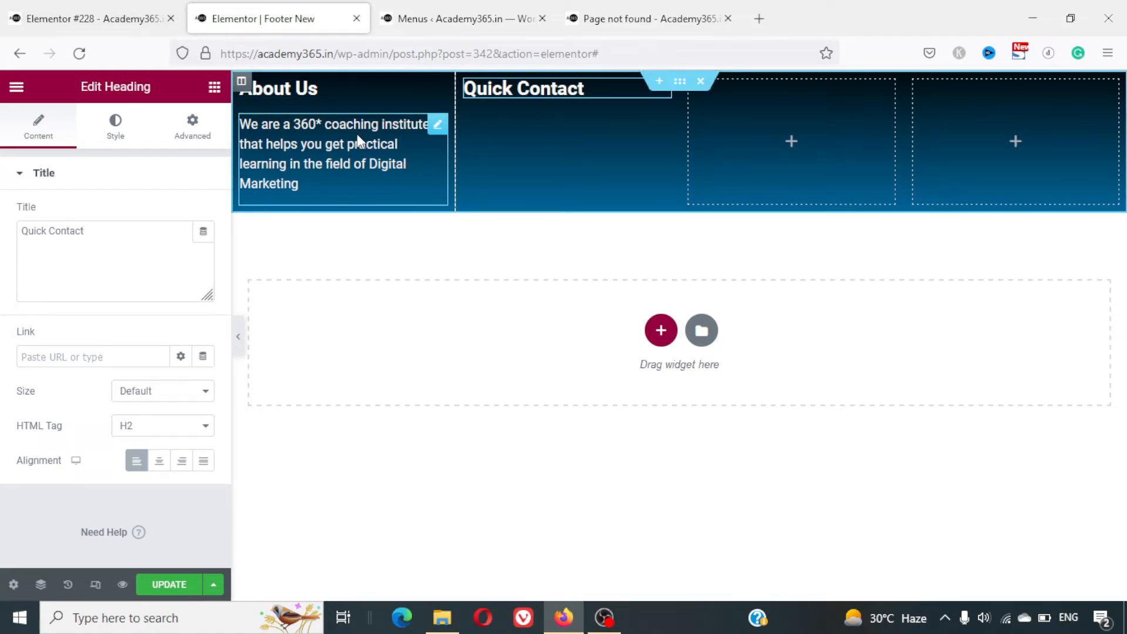
Duplicate the coaching institute paragraph and place the copy below the Quick Contact heading in the second column
left_click(440, 125)
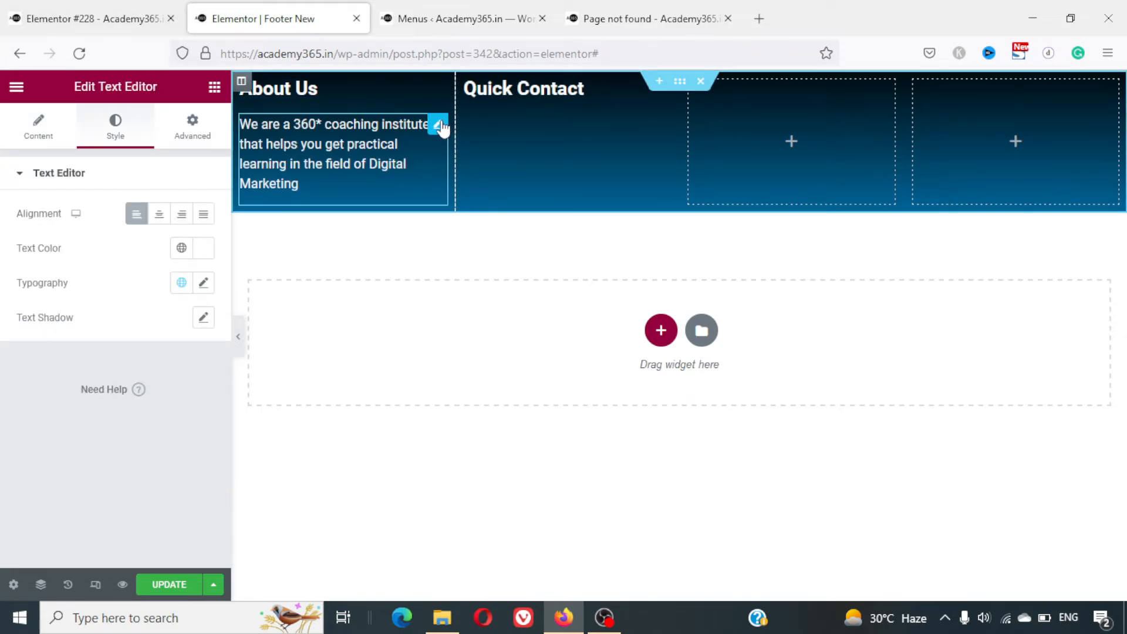
key("ctrl+d")
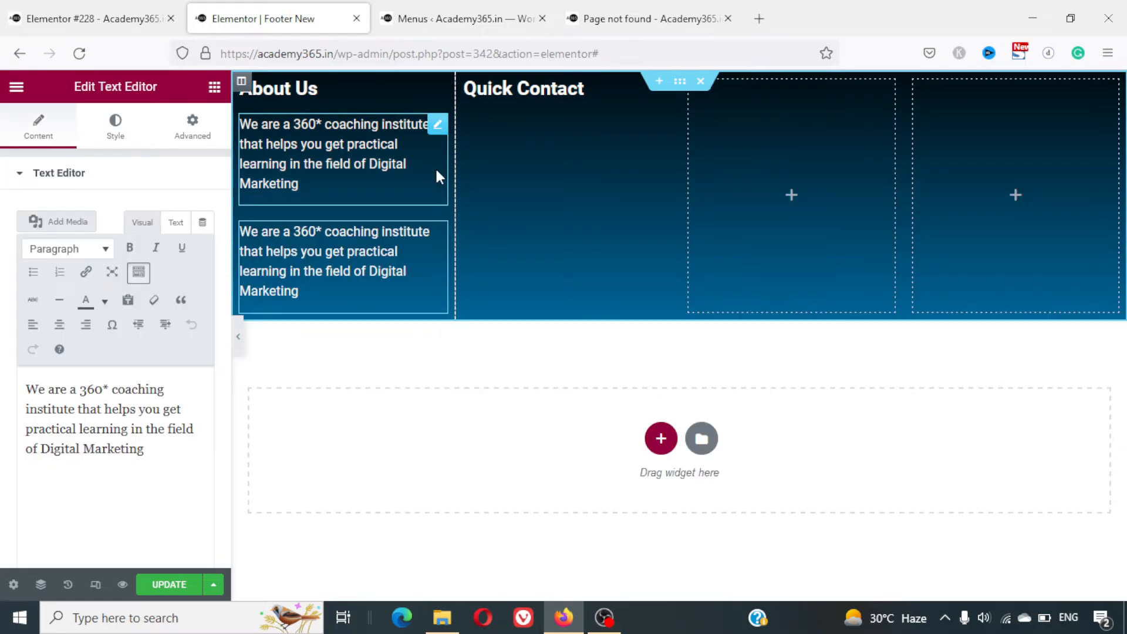
left_click_drag(438, 232, 551, 157)
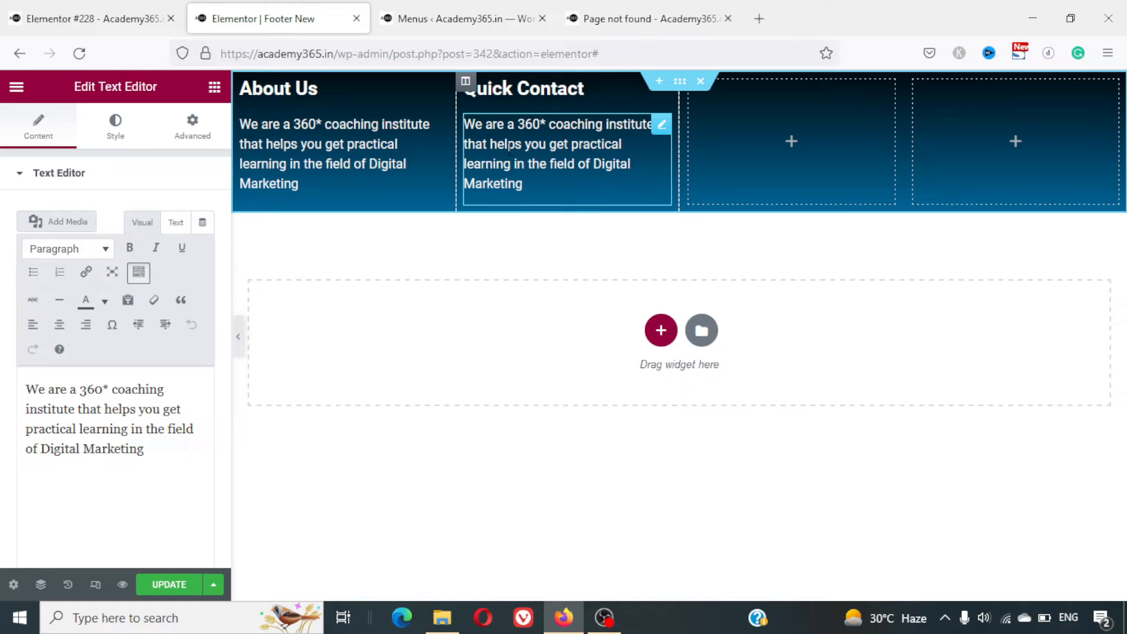
Replace the second column's paragraph with a Call line containing the phone number and an Email line containing the contact's e-mail
double_click(509, 145)
triple_click(509, 147)
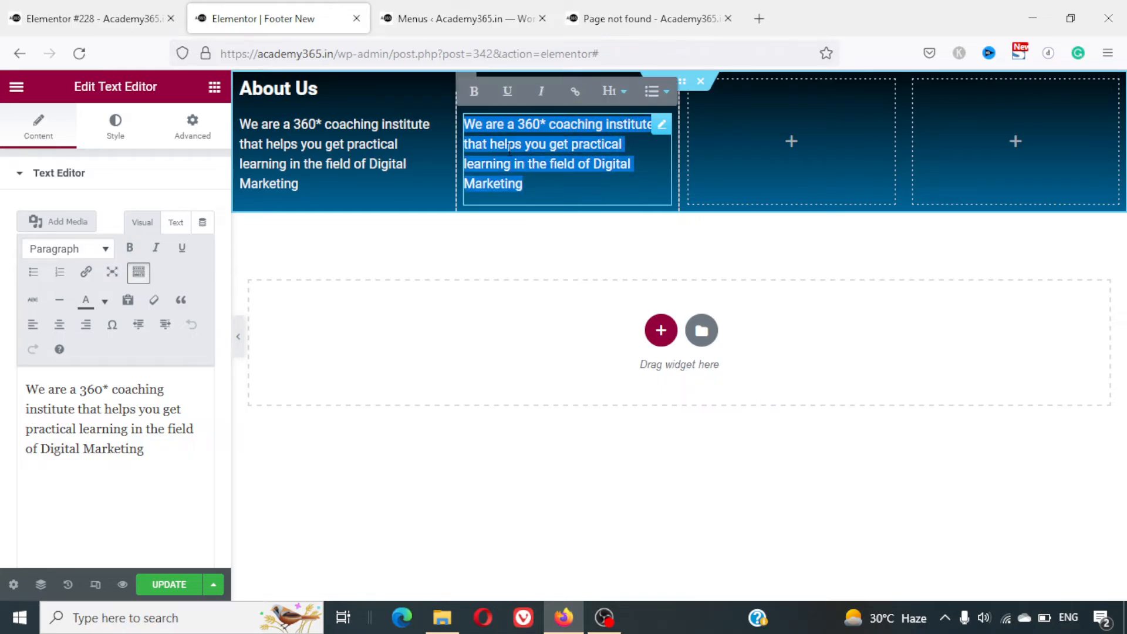
type("Call: ")
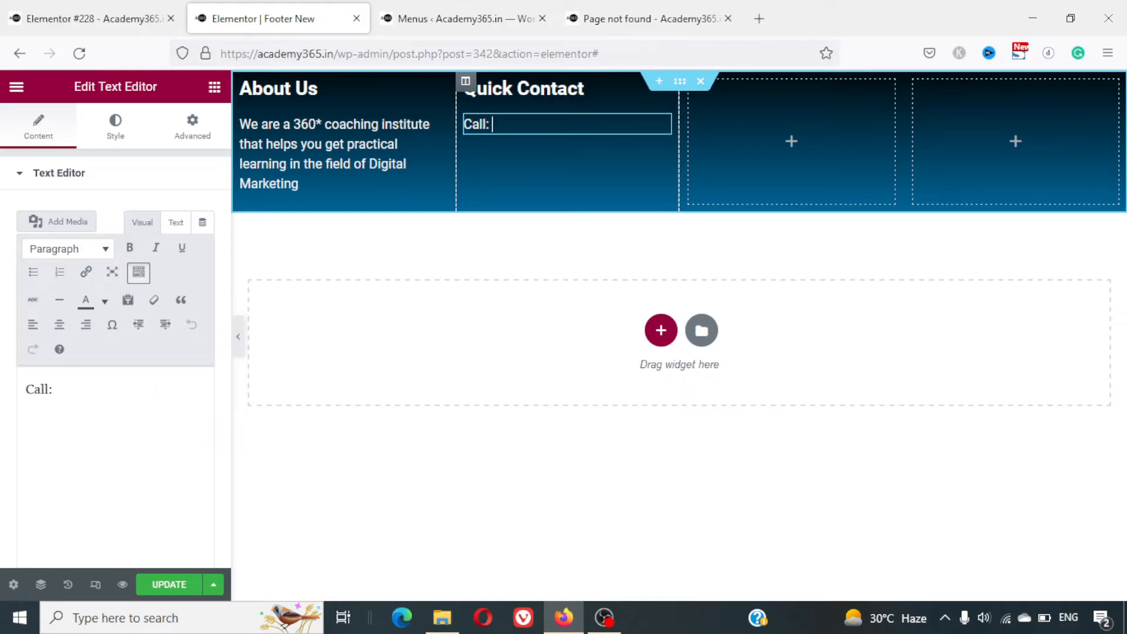
type("891111")
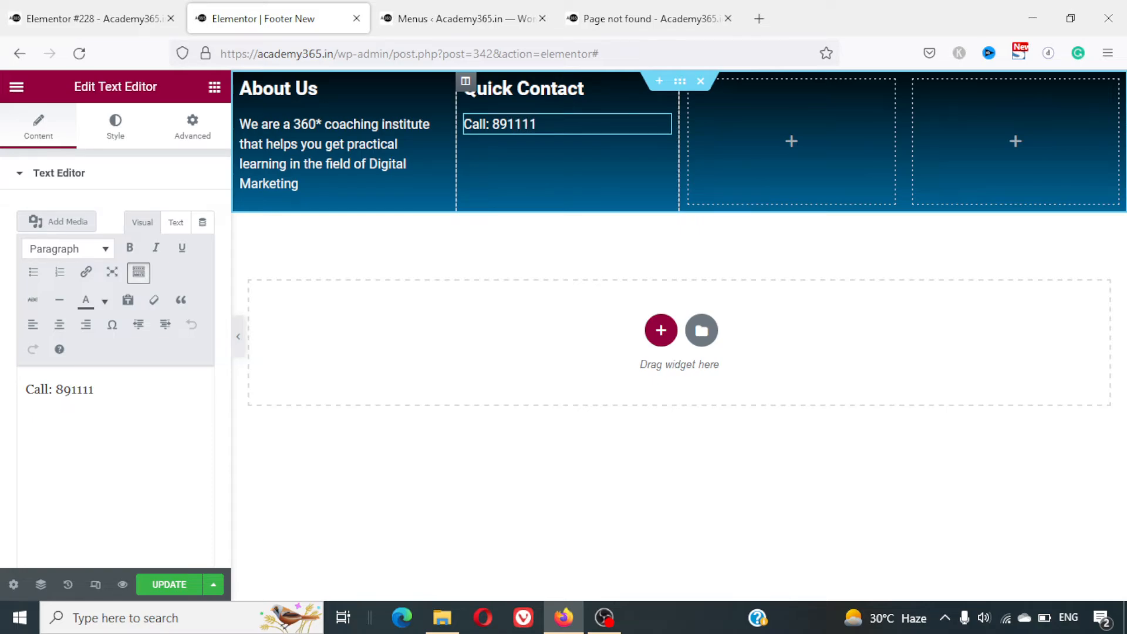
type("111")
key("Return")
type("Email:")
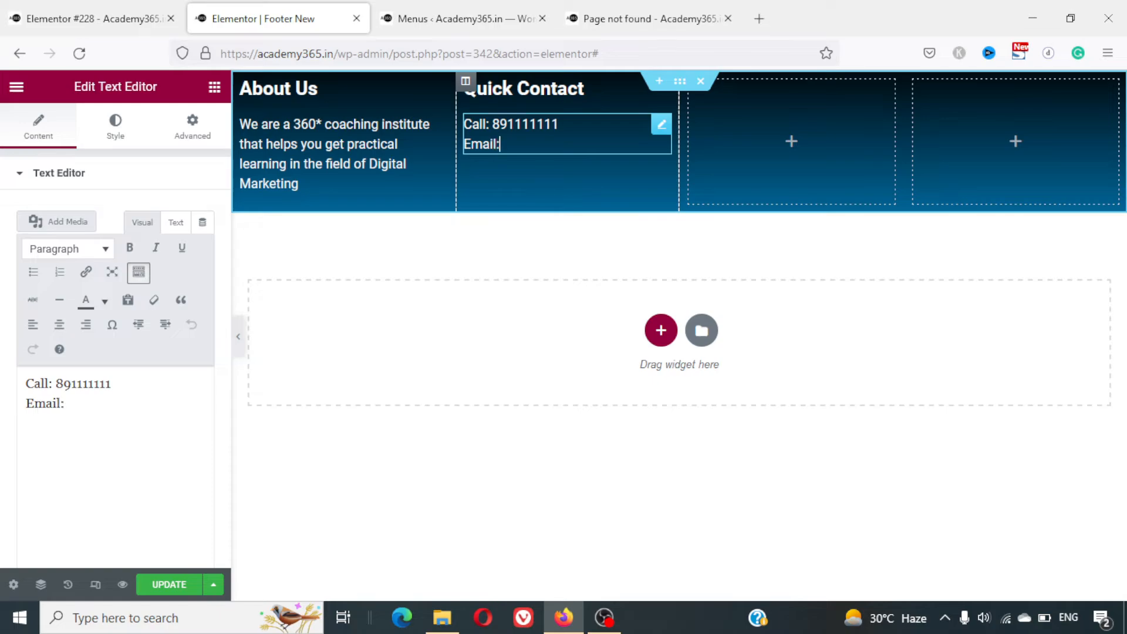
type(" info@abc.com")
key("Return")
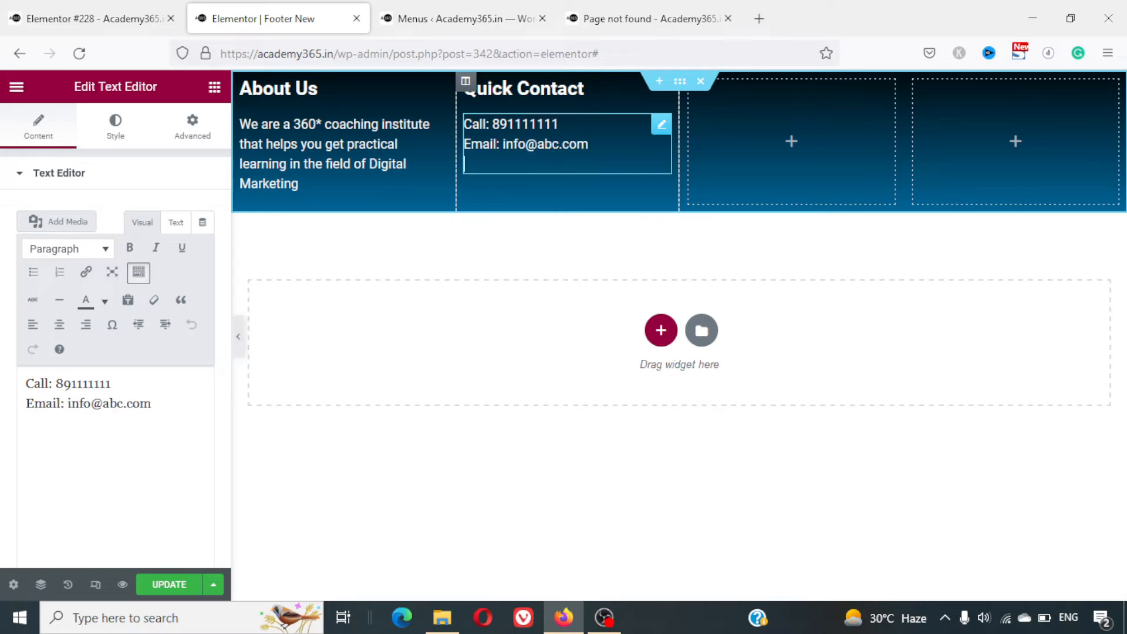
Add the placeholder line "Address: Address Line I, Line 2" below the e-mail in the Quick Contact text
type("Addess")
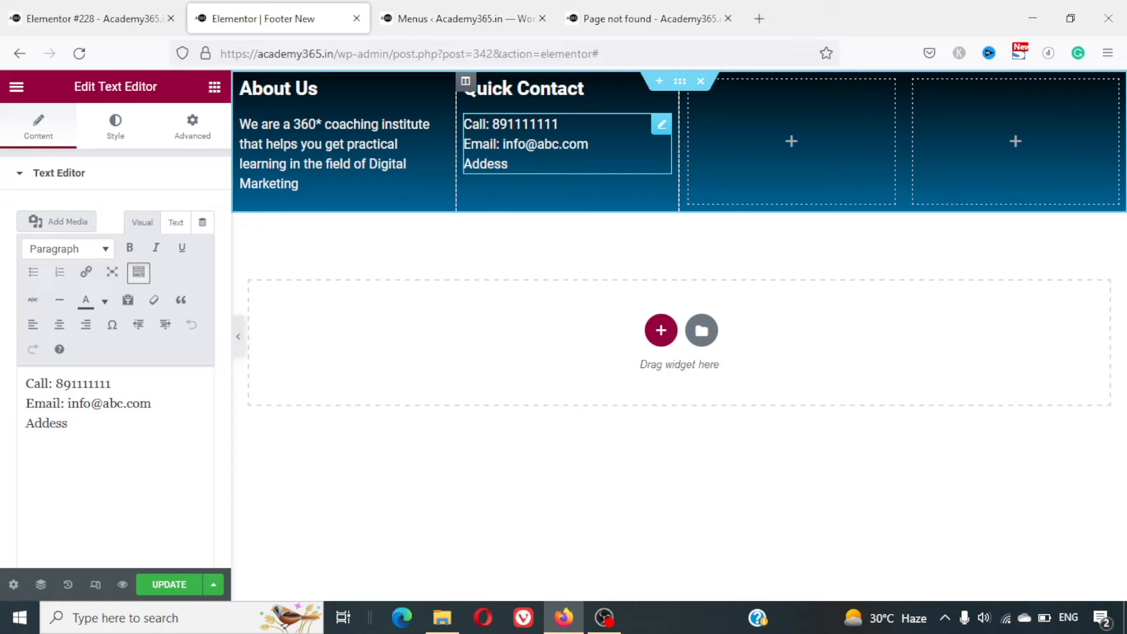
key("BackSpace")
key("BackSpace")
key("BackSpace")
type("ress: Address Line ")
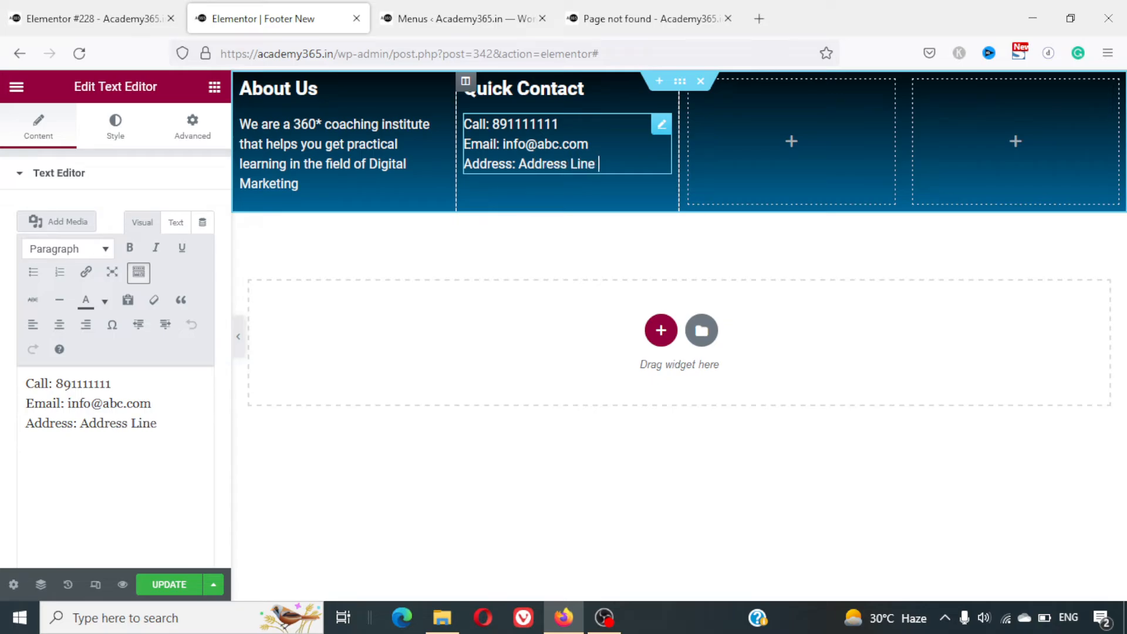
type("I, Line 2")
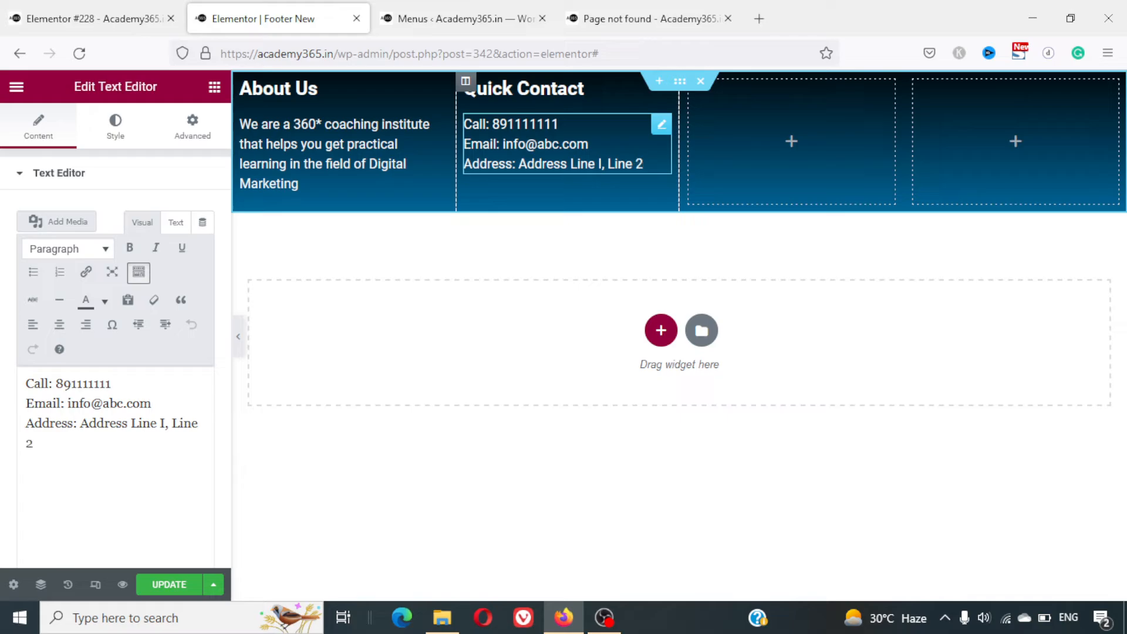
type(" et")
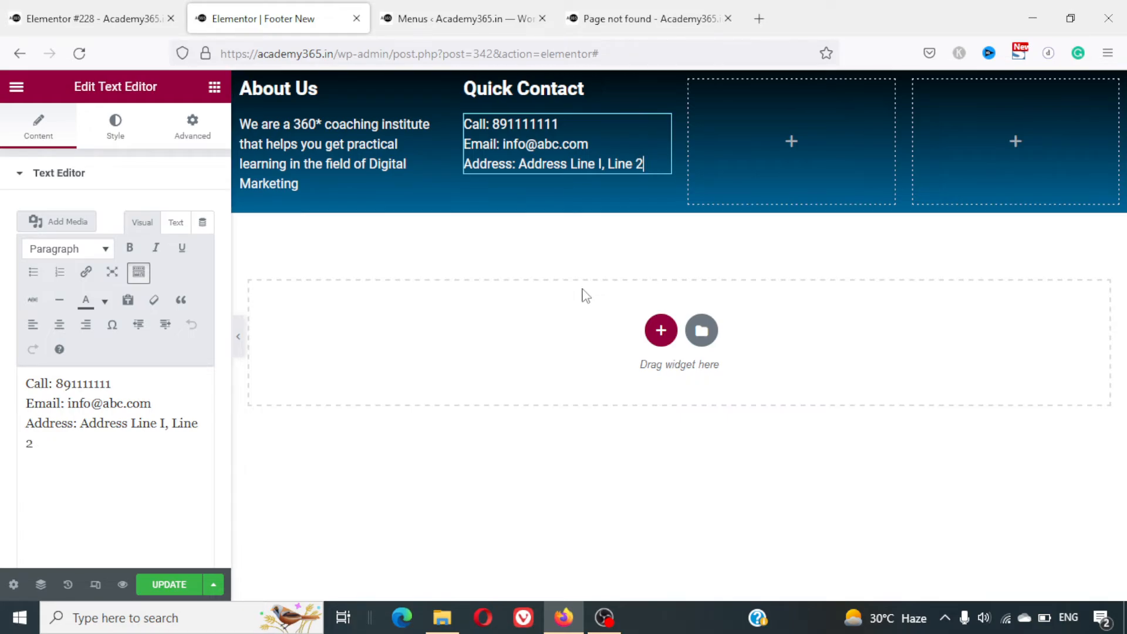
left_click(548, 260)
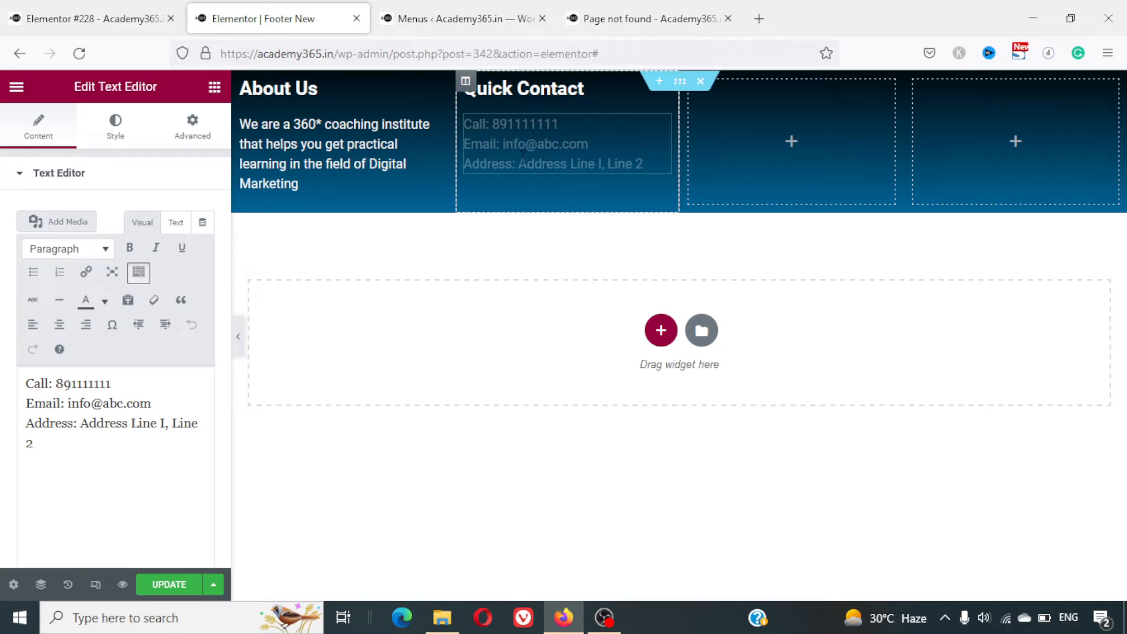
Add a Google Maps widget to the third footer column with a zoom of 9 and a height of 137 px
left_click(790, 143)
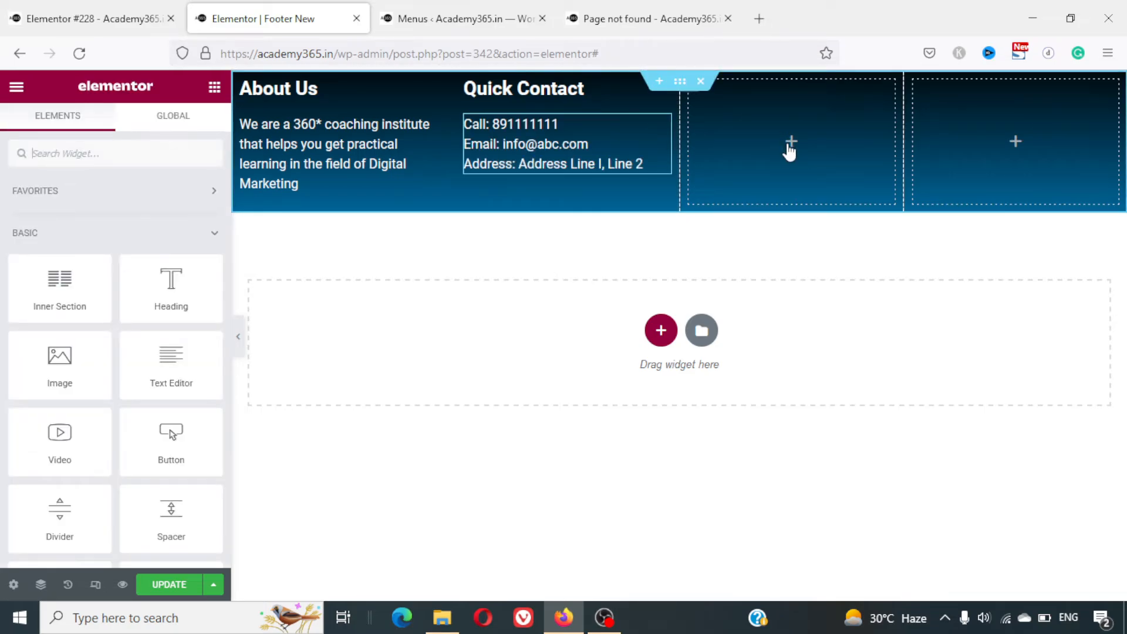
left_click(56, 151)
type("embe")
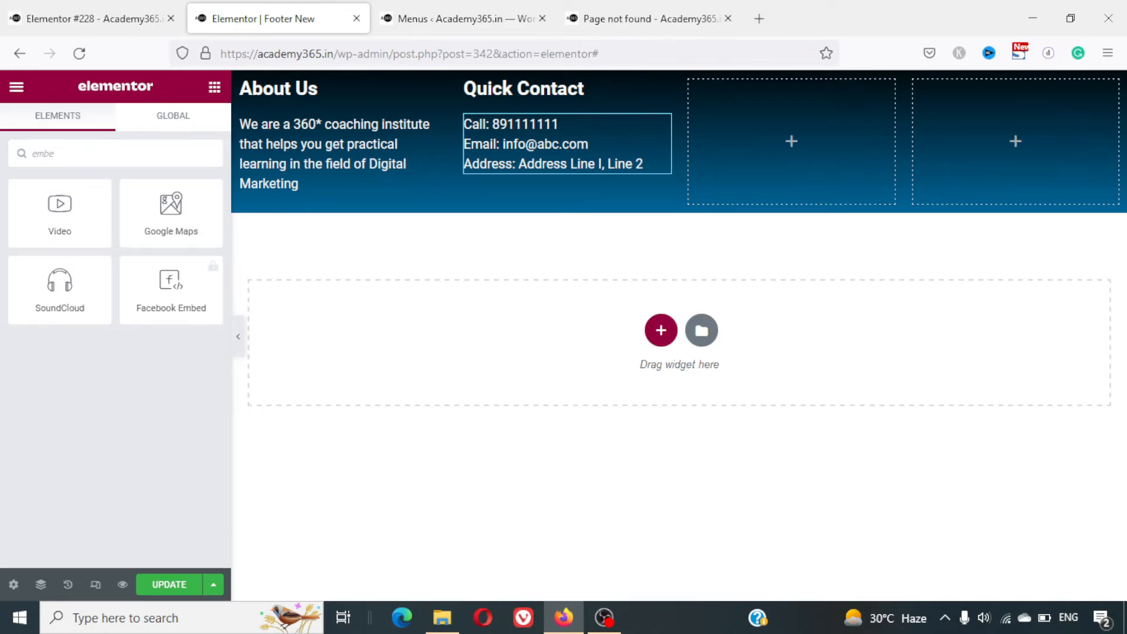
left_click_drag(168, 215, 790, 143)
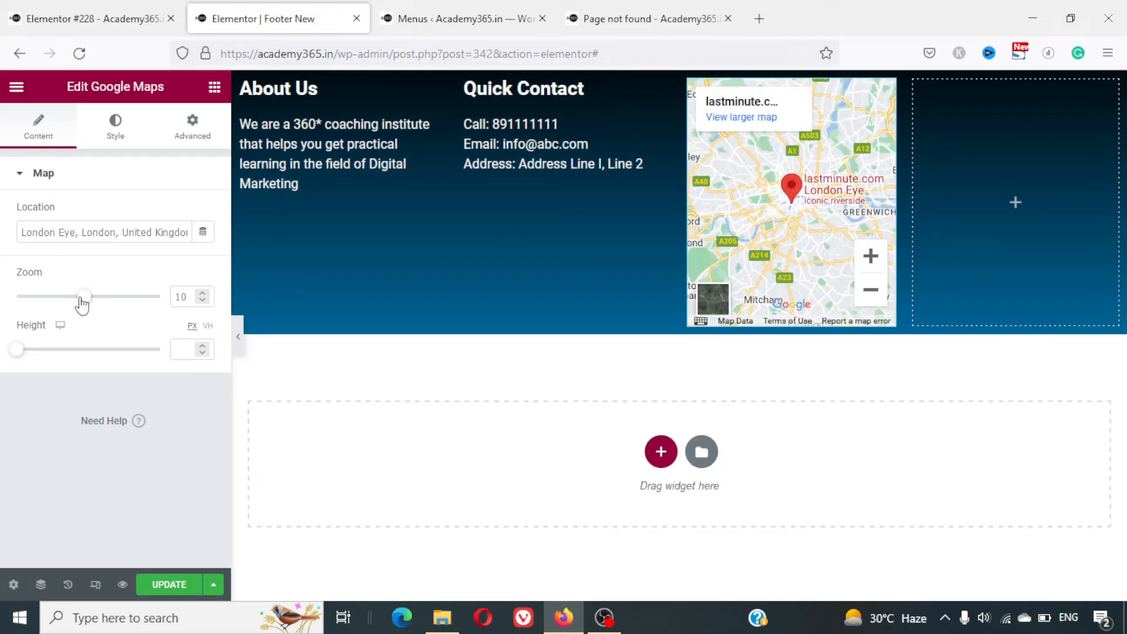
left_click_drag(81, 304, 65, 310)
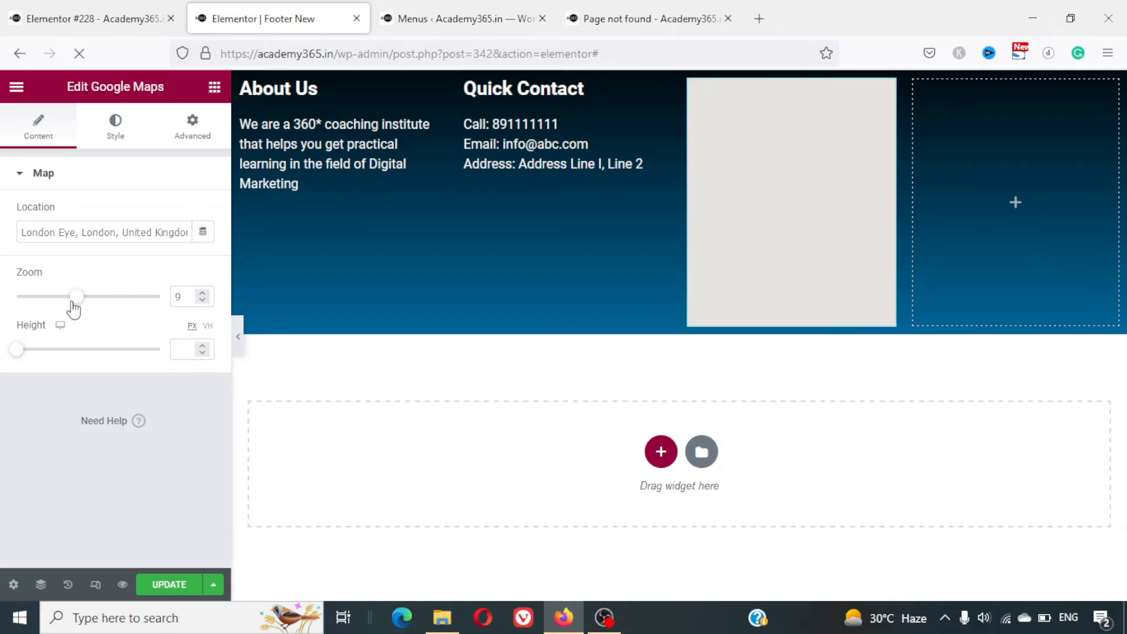
left_click_drag(20, 355, 31, 360)
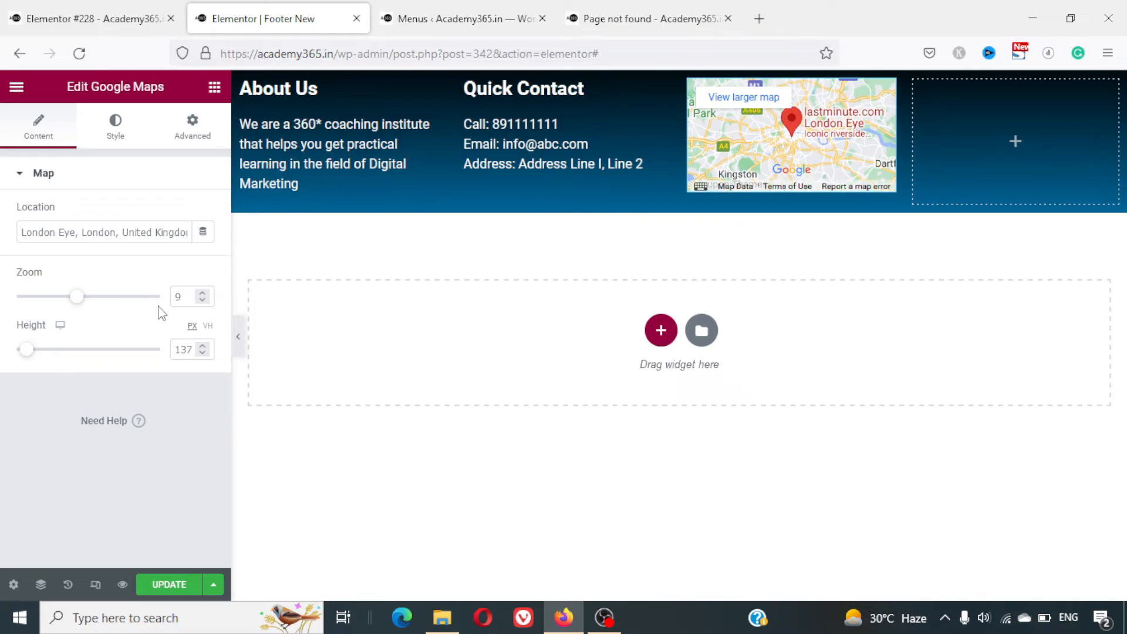
Try Ayshakti as the location of the third column's map
triple_click(97, 236)
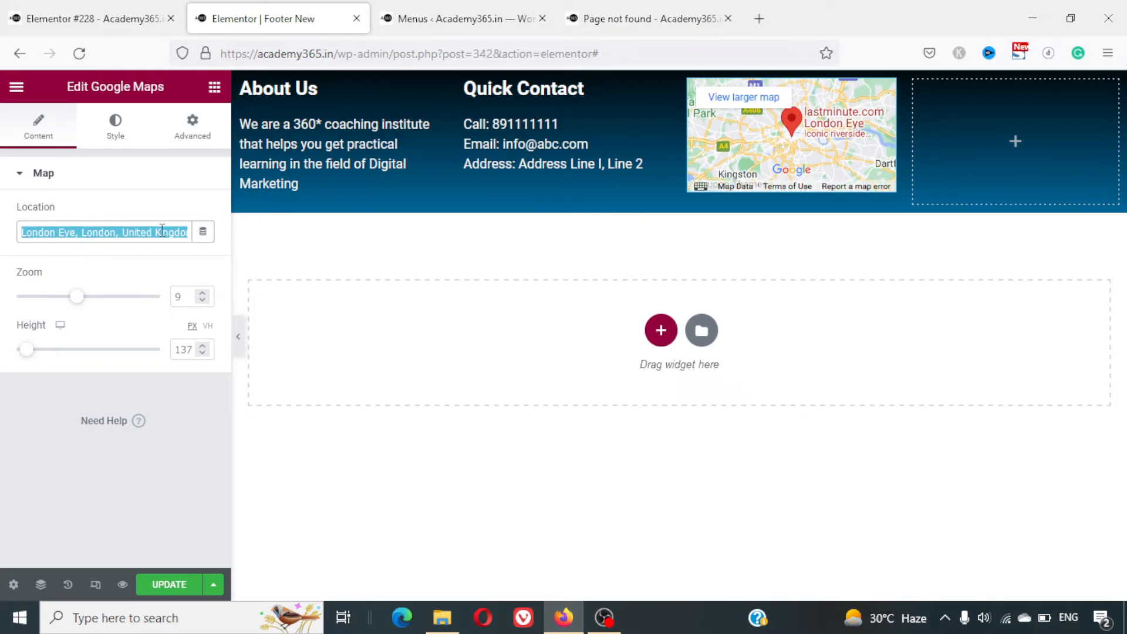
key("BackSpace")
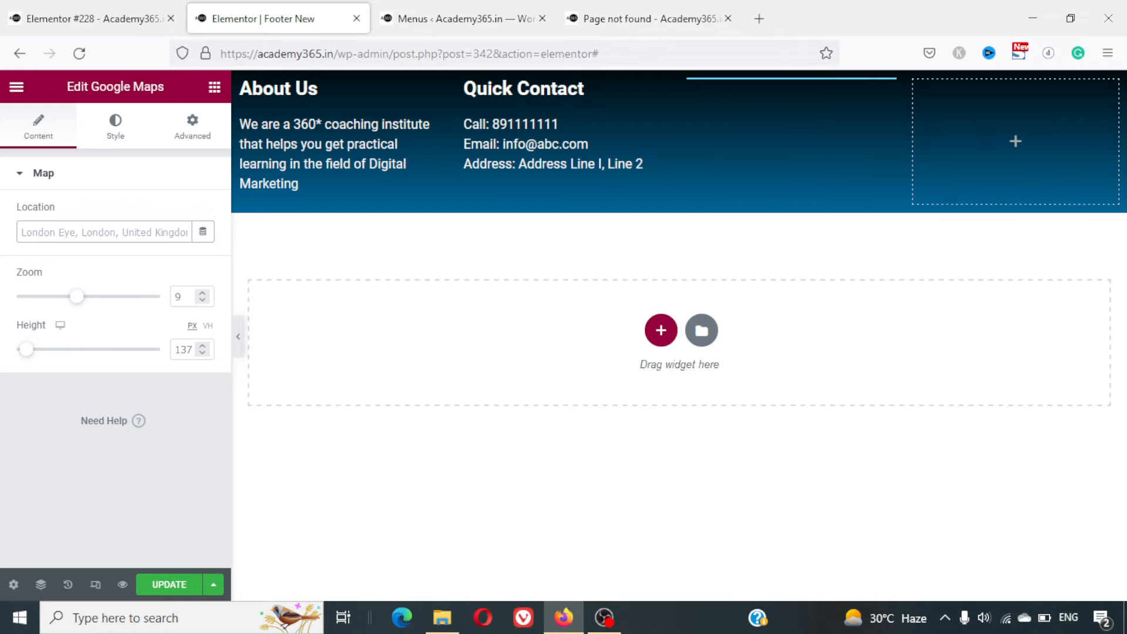
type("Ayshakti")
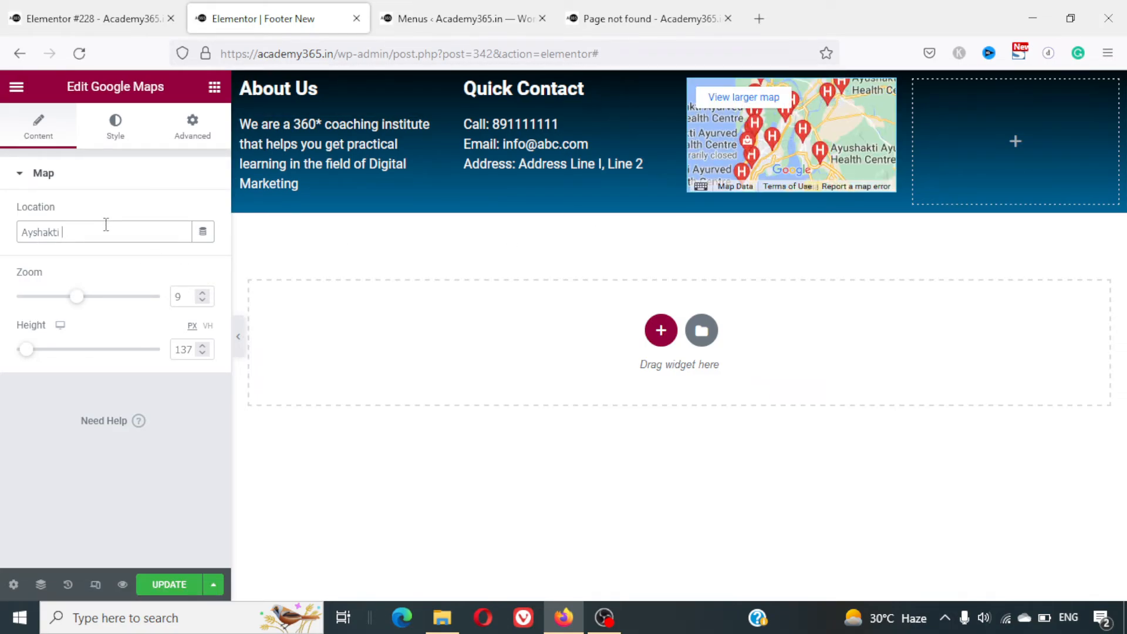
Set the location of the third column's map to Agency7.xyz
triple_click(106, 225)
type("Agency")
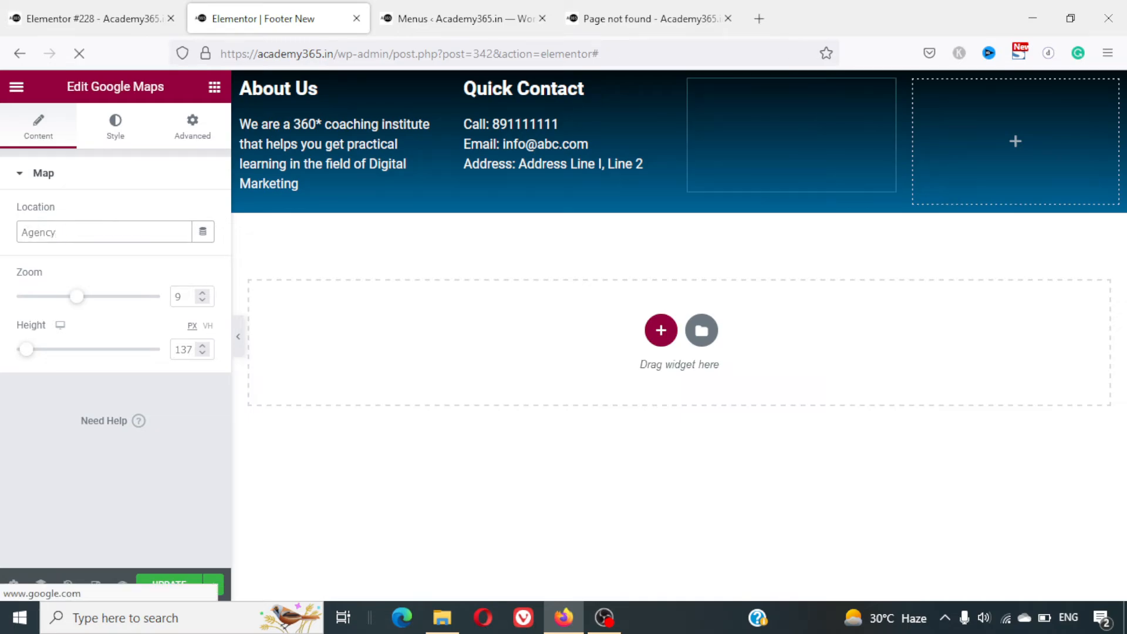
type("7.x")
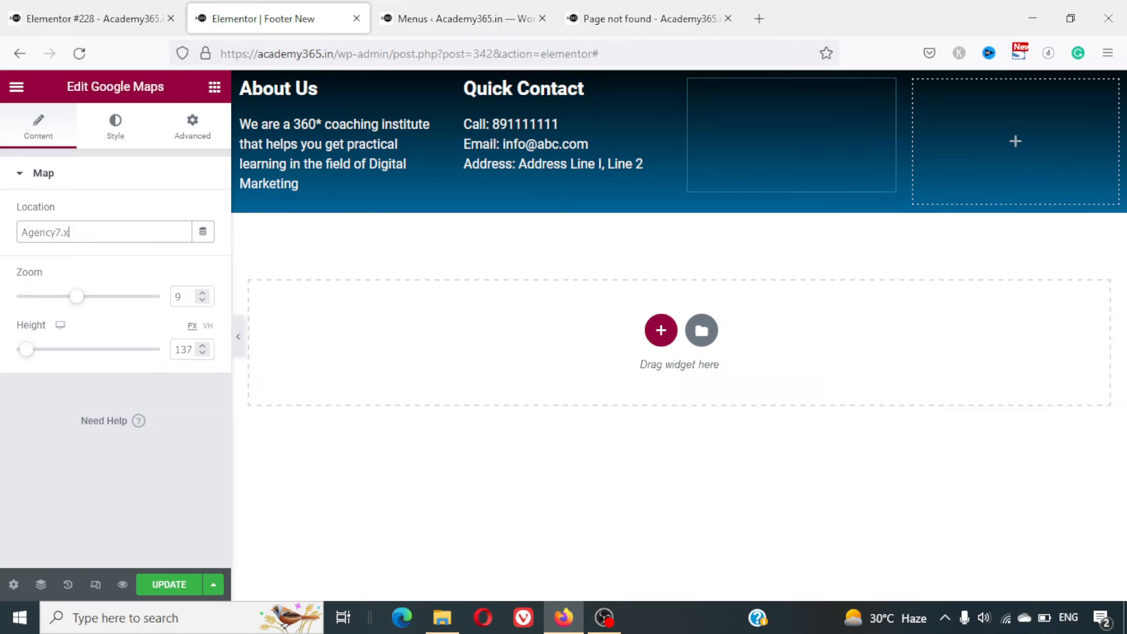
type("yz Malad")
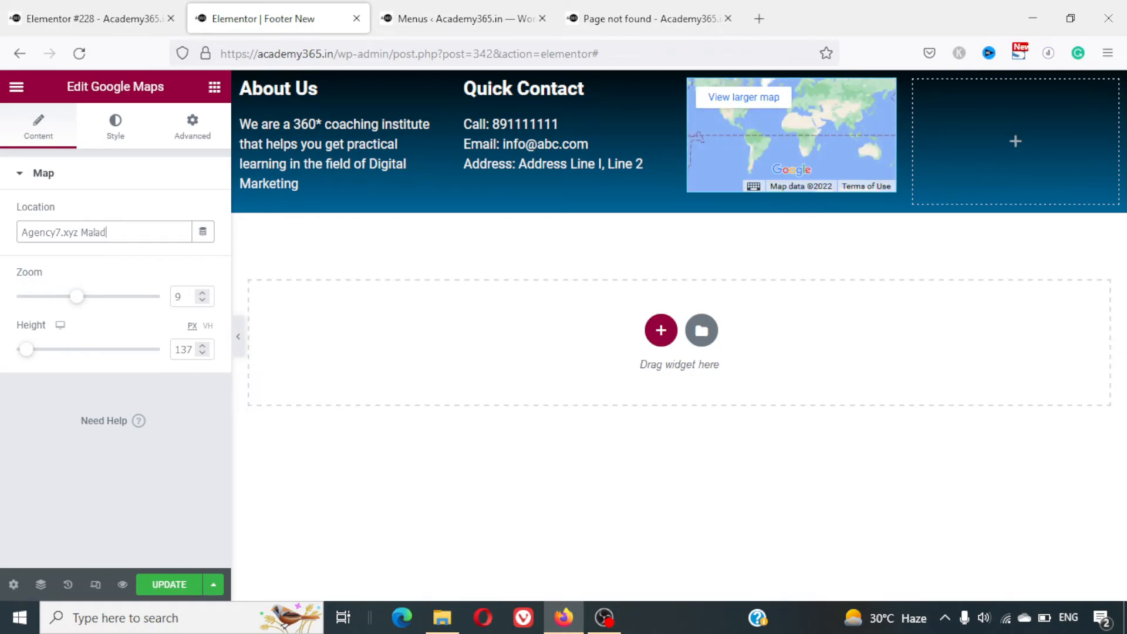
key("BackSpace")
key("BackSpace")
key("BackSpace")
key("BackSpace")
key("BackSpace")
key("BackSpace")
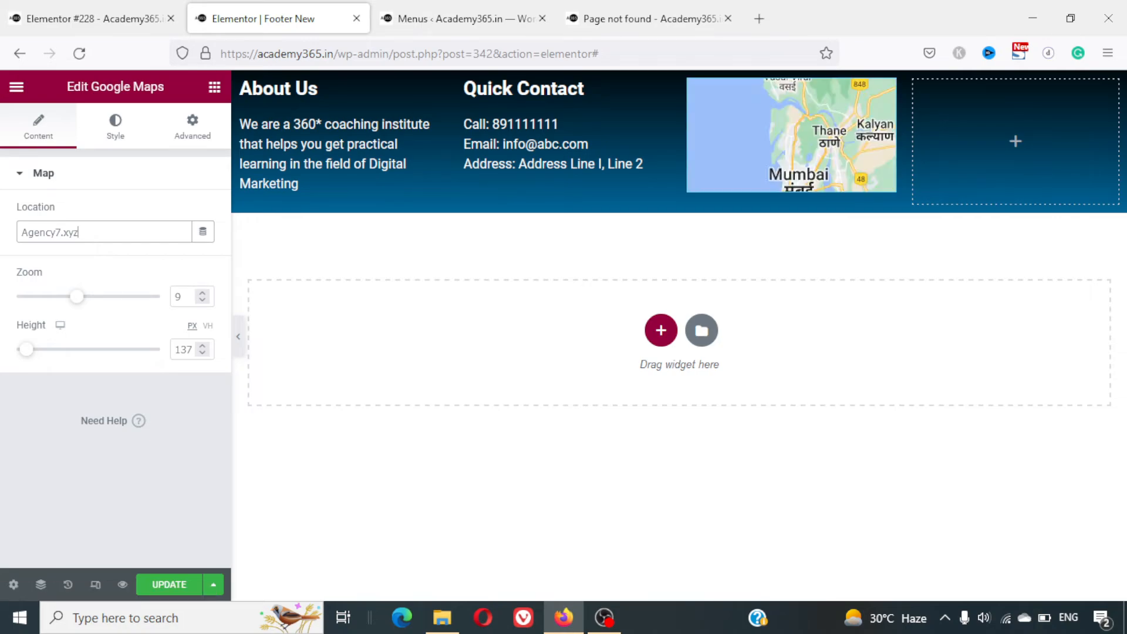
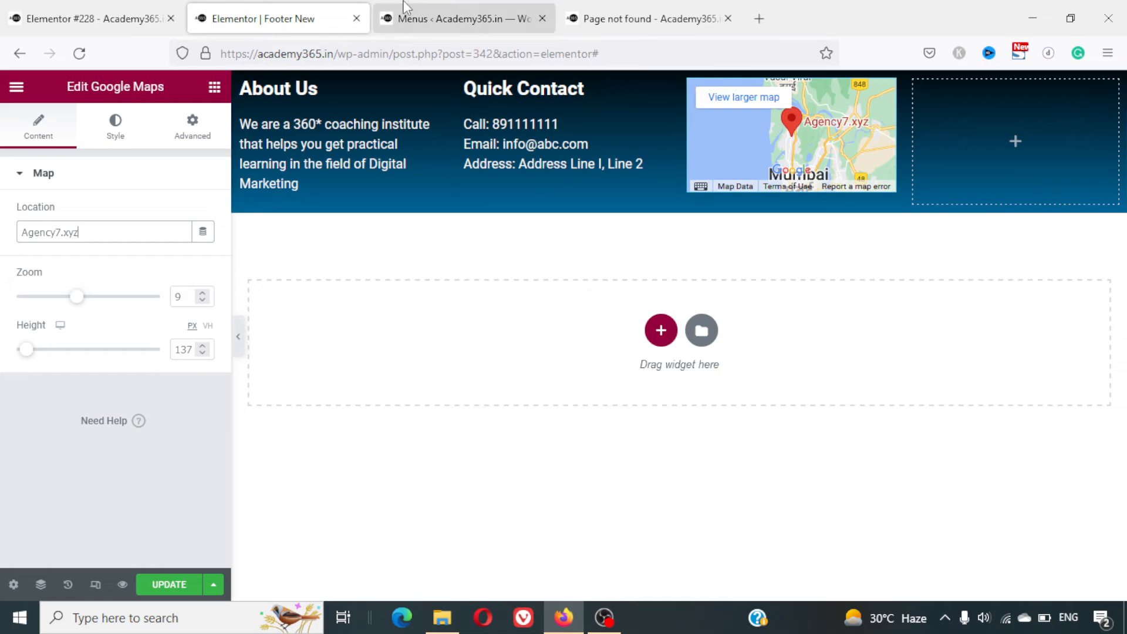
left_click(93, 8)
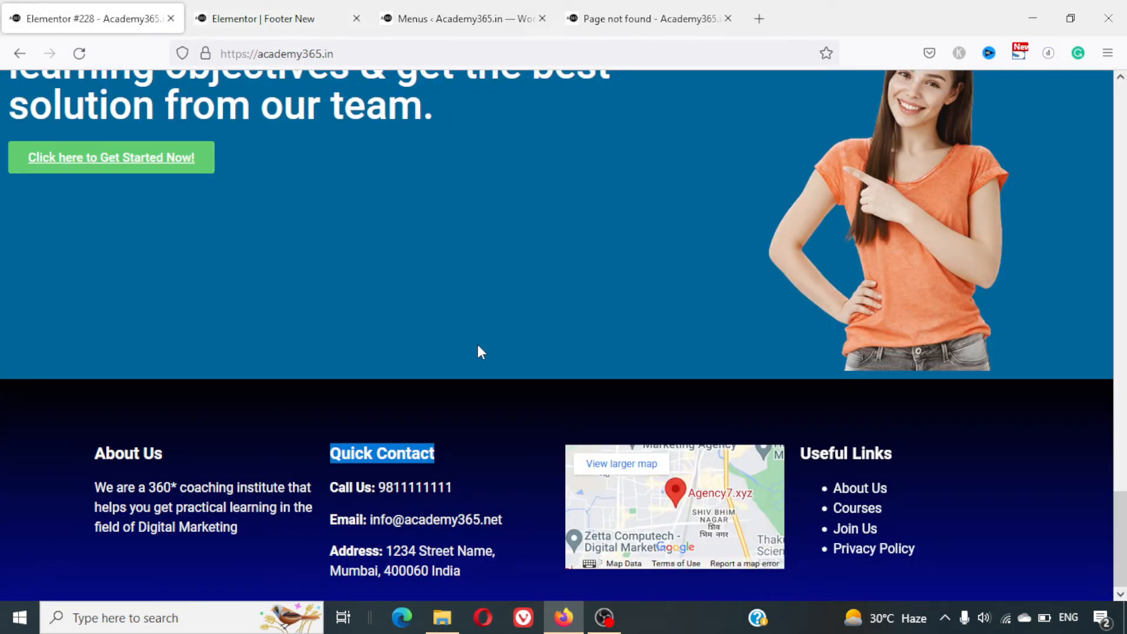
left_click(351, 6)
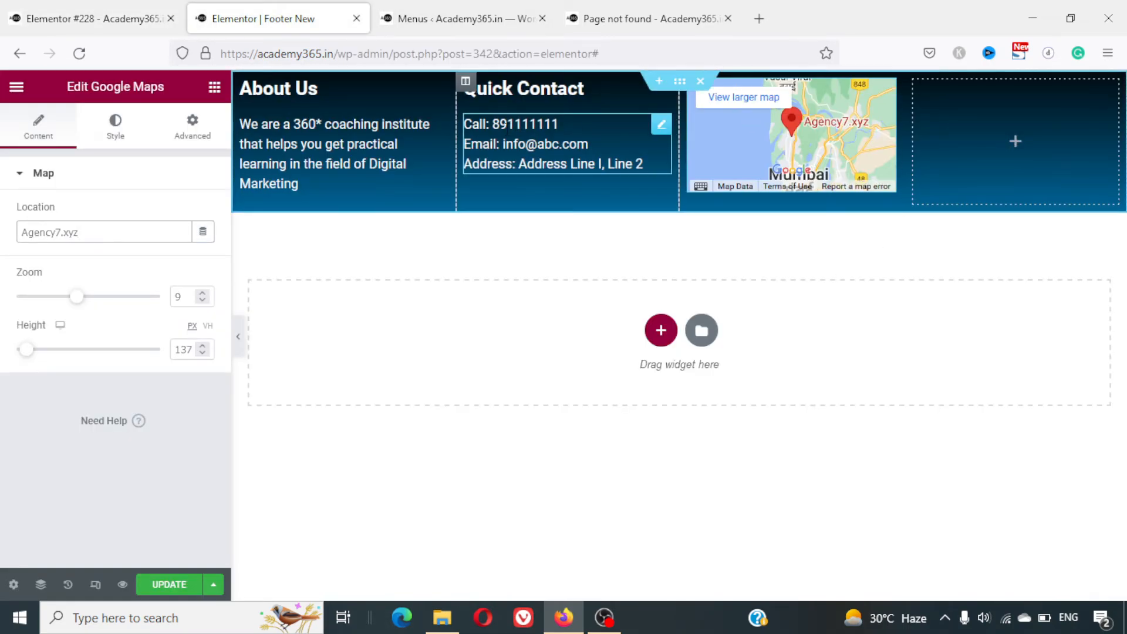
left_click(553, 85)
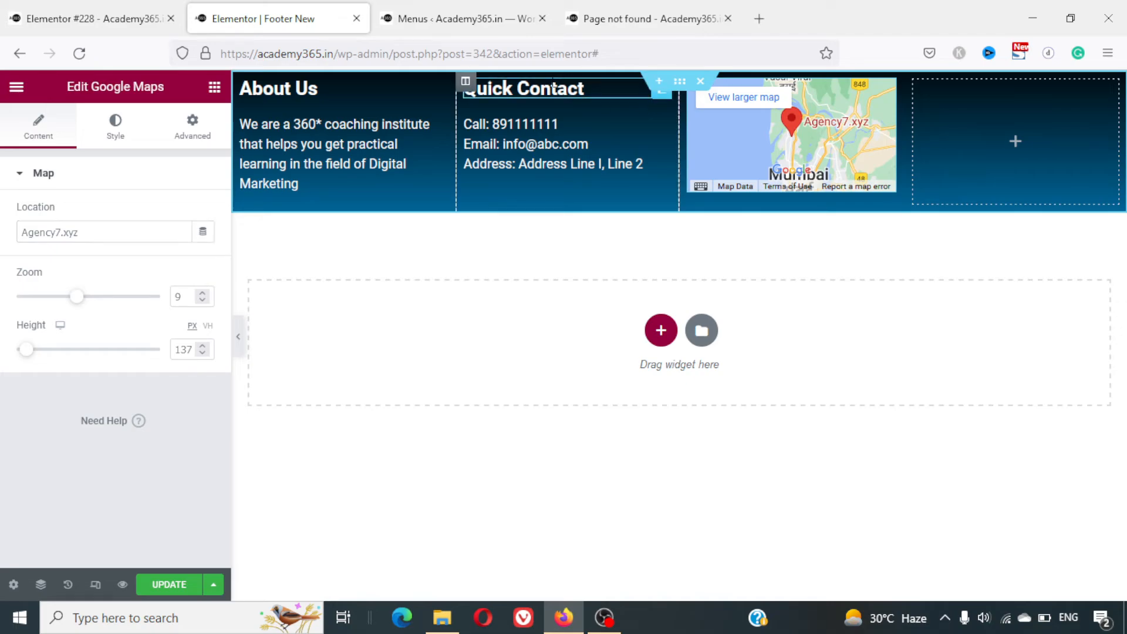
key("Escape")
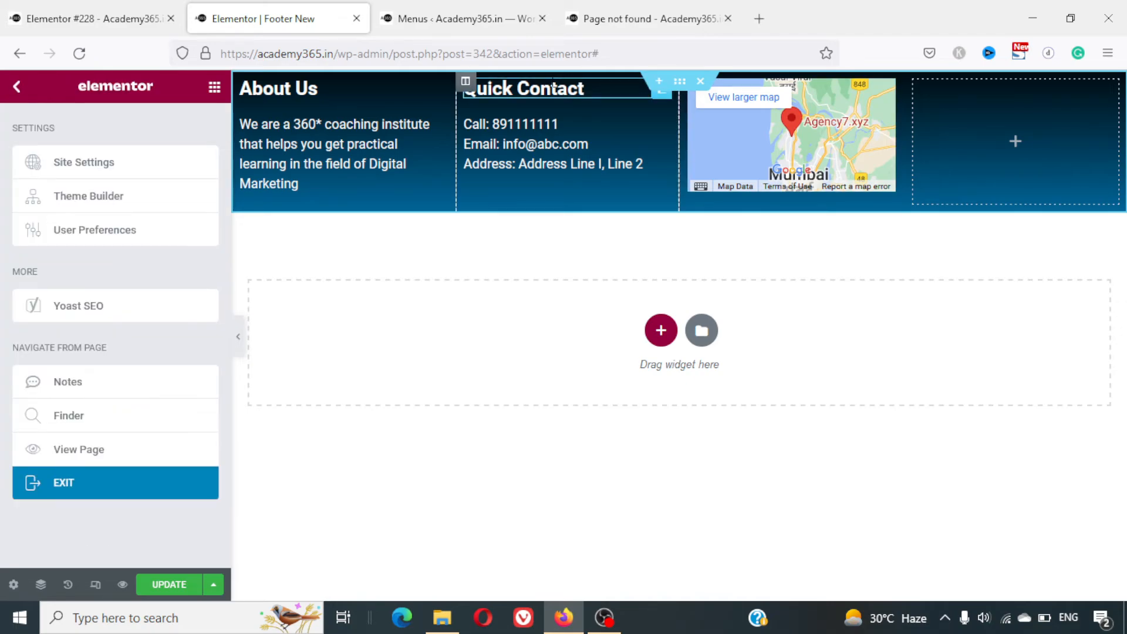
type("Quick Contact")
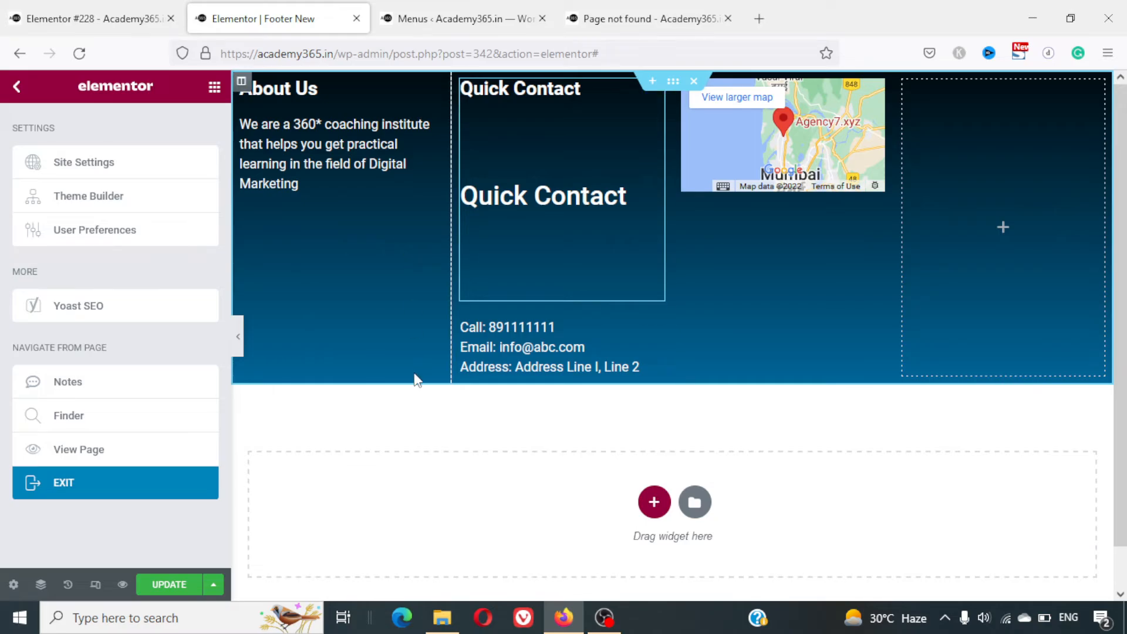
key("ctrl+z")
key("ctrl+z")
key("ctrl+z")
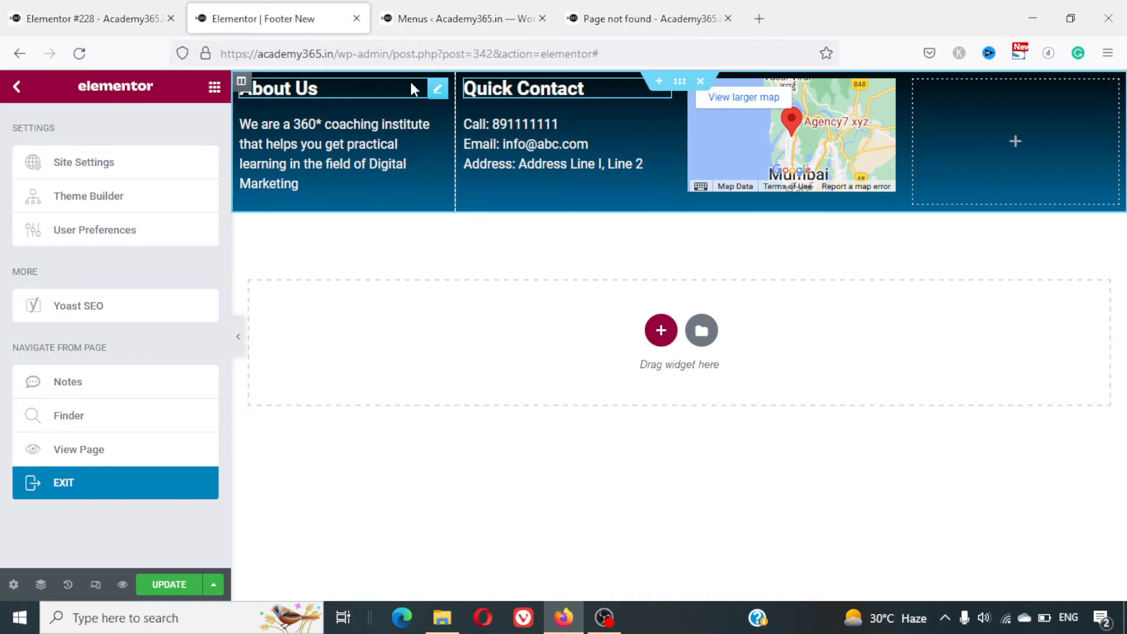
Duplicate the About Us heading, place the copy in the fourth footer column and retitle it "Important Links"
left_click(435, 92)
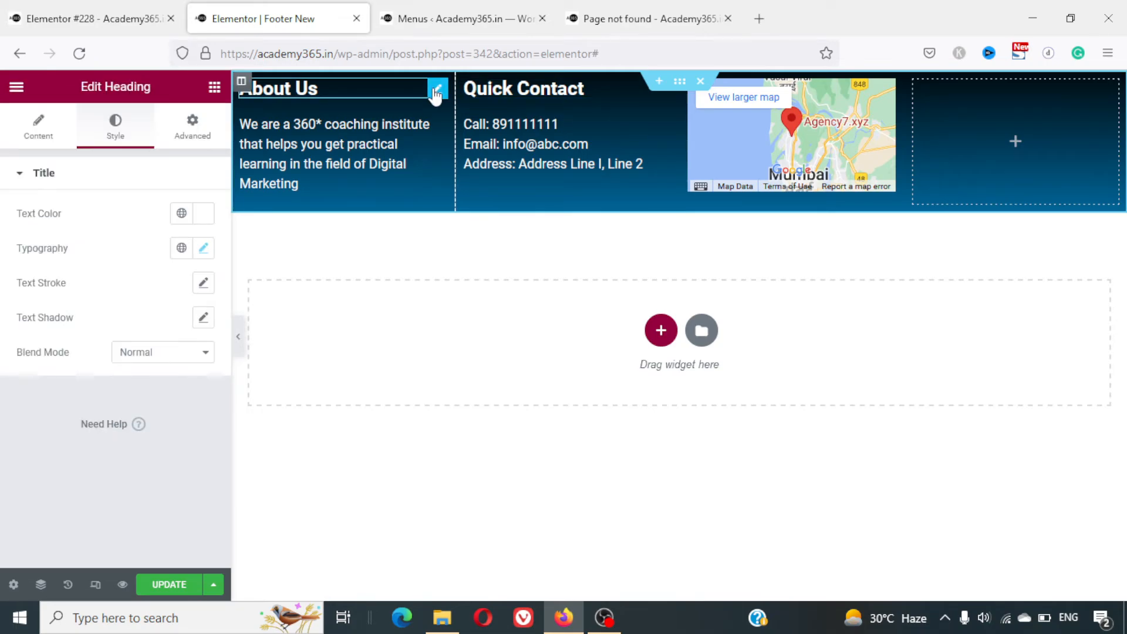
key("ctrl+d")
left_click_drag(436, 127, 1001, 94)
triple_click(983, 89)
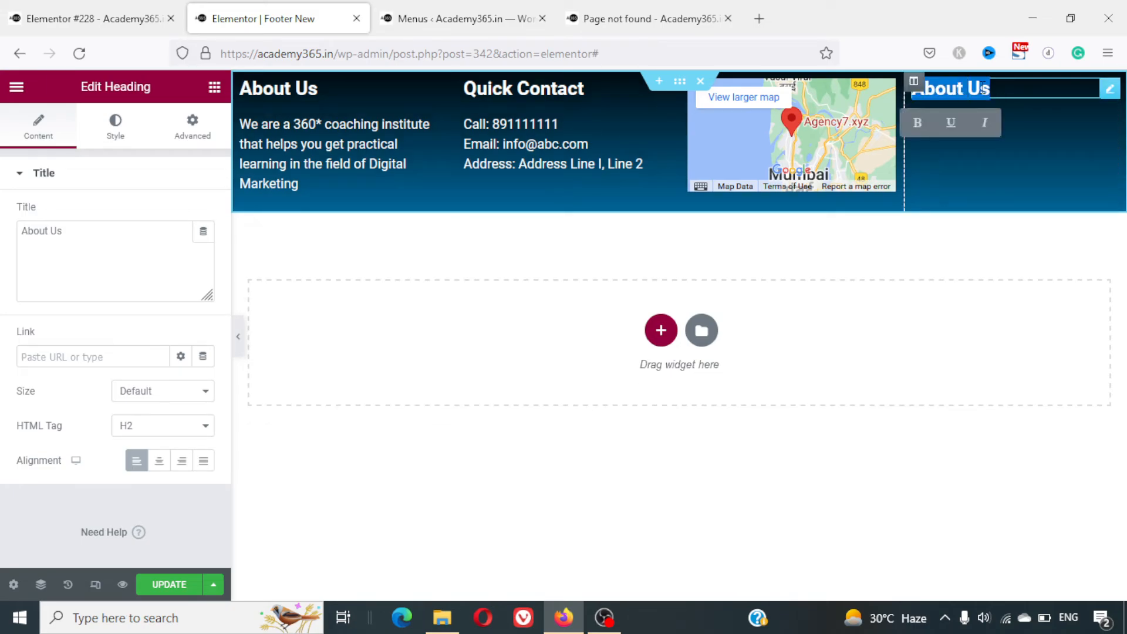
type("InMpo")
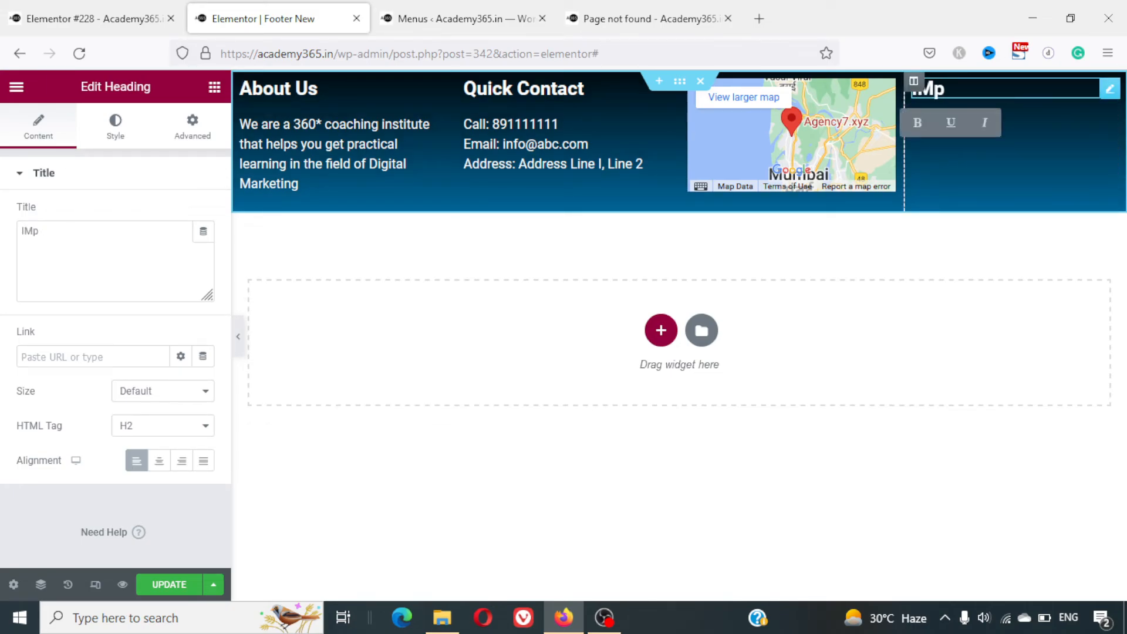
key("BackSpace")
key("BackSpace")
type("mportant L")
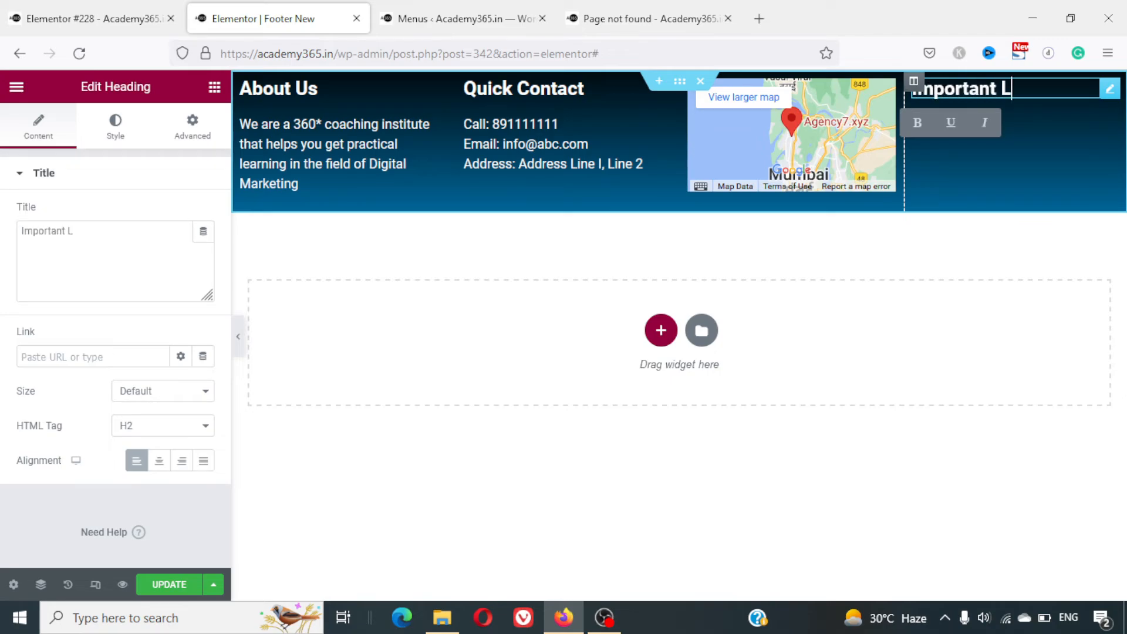
type("inks")
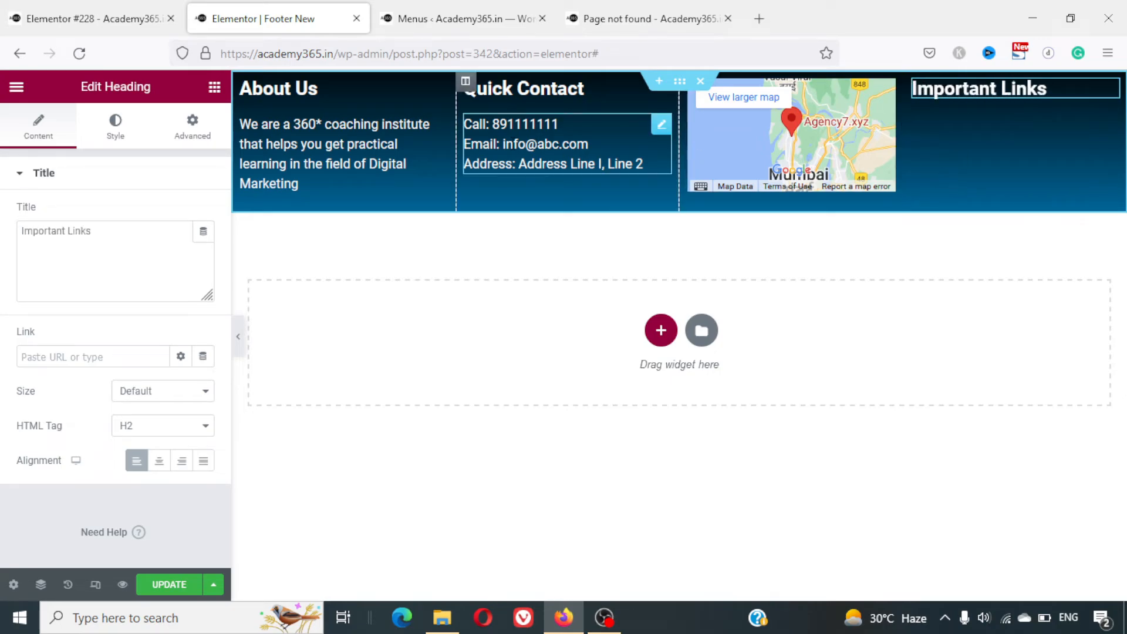
Add a Text Editor widget below the Important Links heading and set its text color to white
left_click(438, 124)
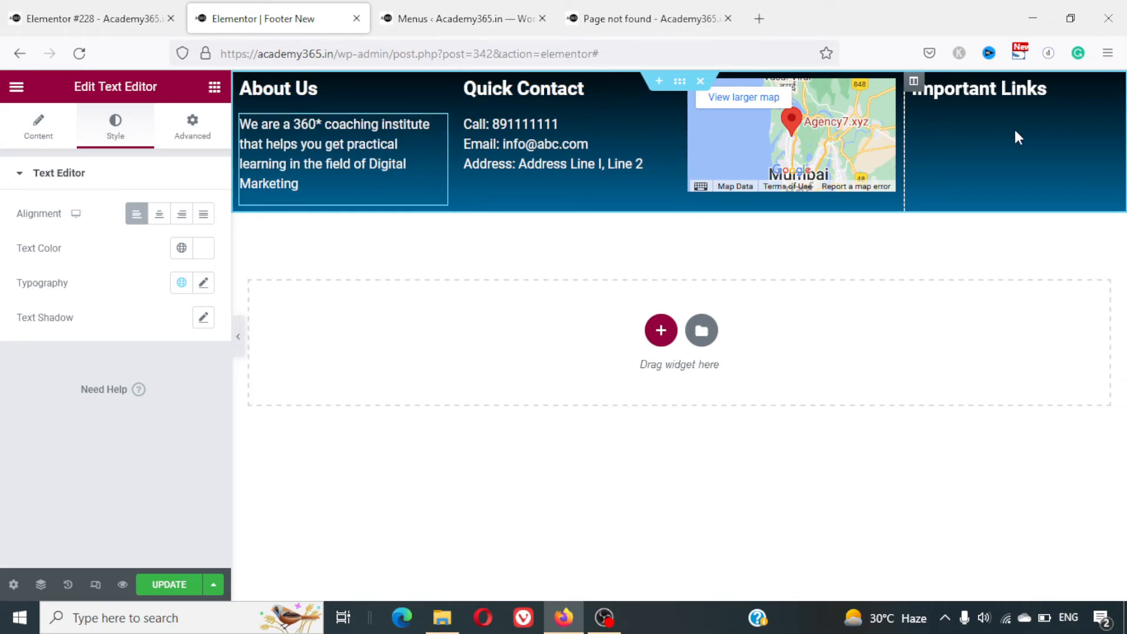
left_click(215, 89)
left_click_drag(164, 364, 974, 118)
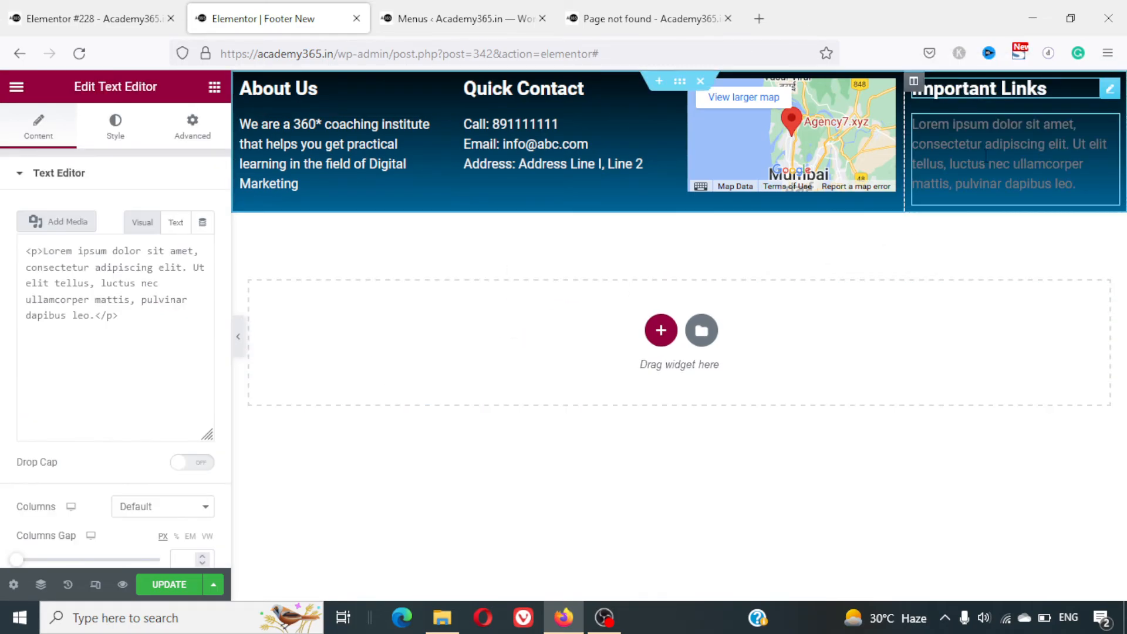
left_click(107, 133)
left_click(204, 248)
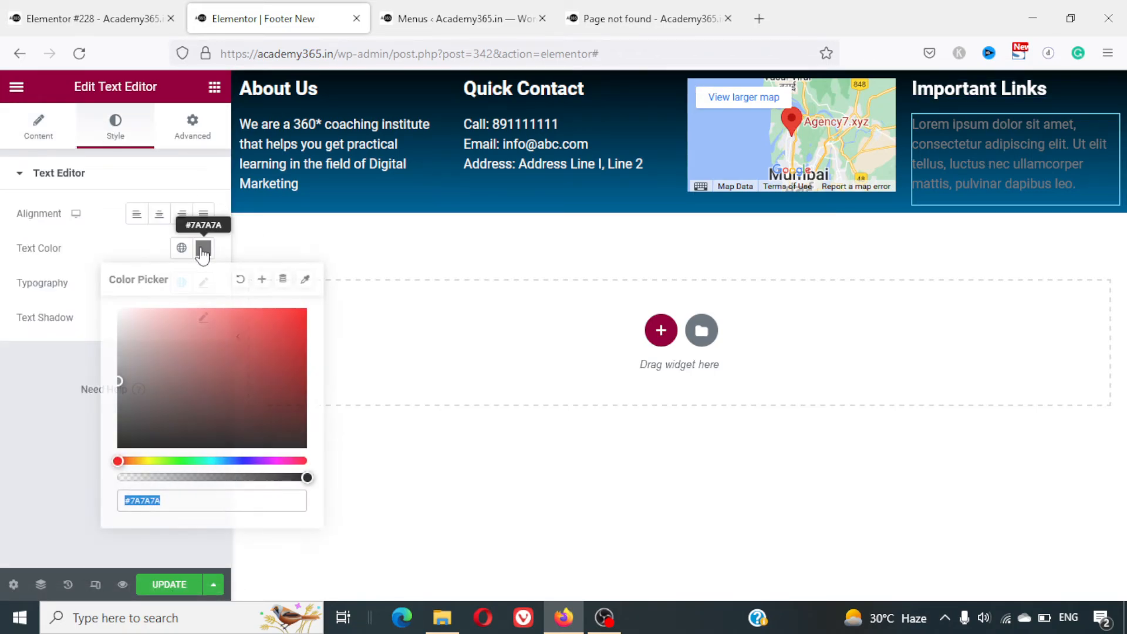
left_click_drag(120, 375, 116, 309)
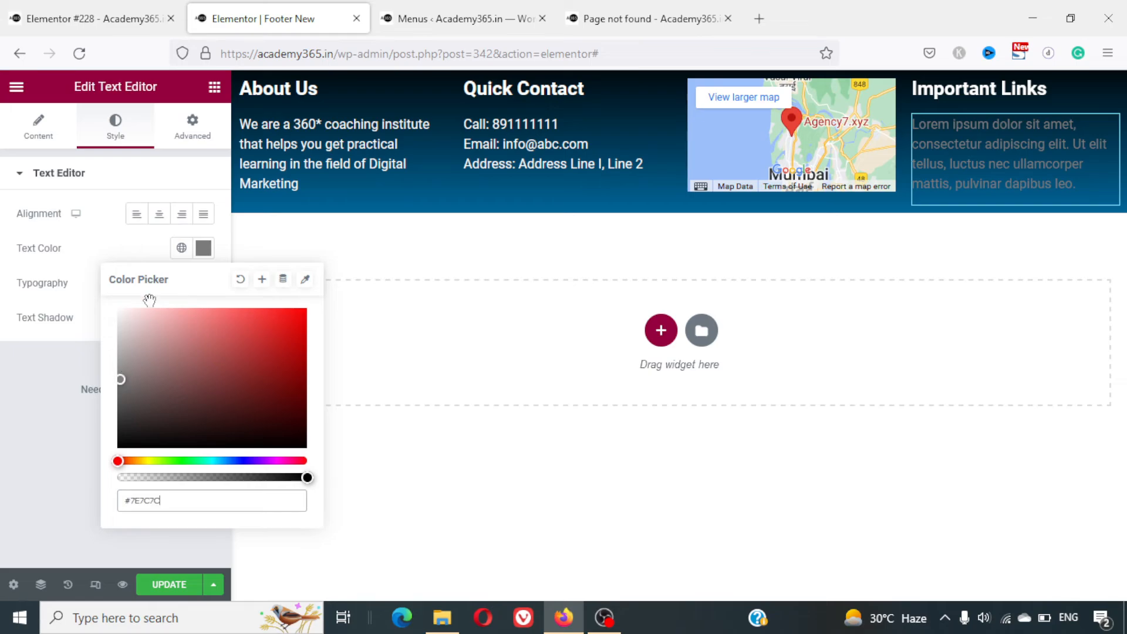
left_click(23, 384)
Replace the fourth column's placeholder text with a bulleted list of About Us, Contact Us, Locate Us and Services
left_click(59, 128)
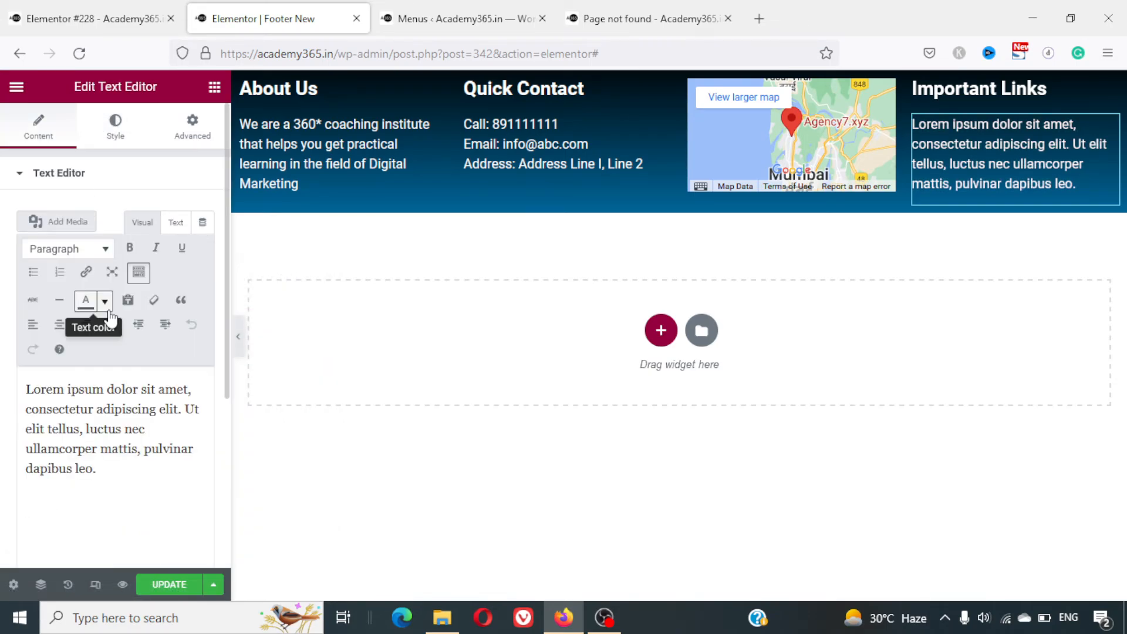
left_click(104, 301)
left_click(111, 415)
key("ctrl+a")
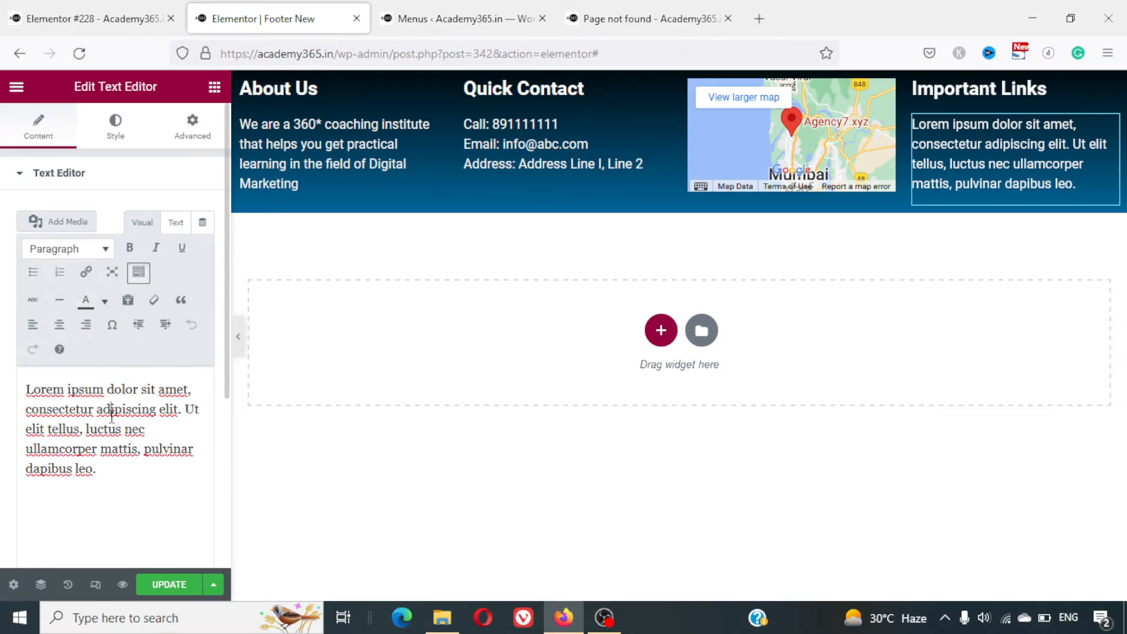
key("BackSpace")
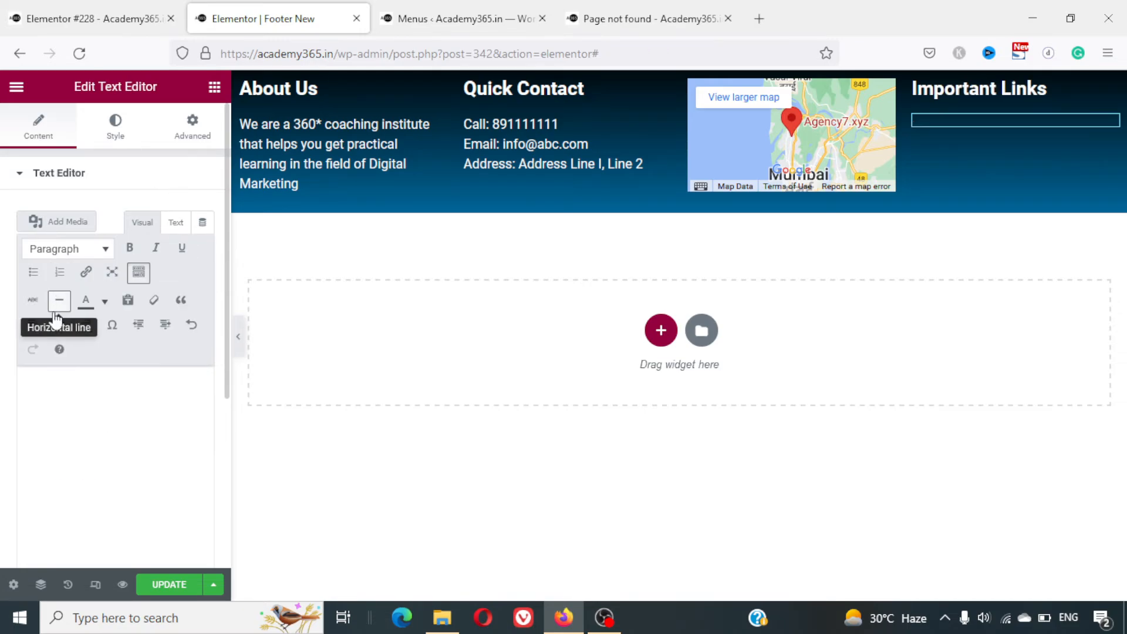
left_click(33, 271)
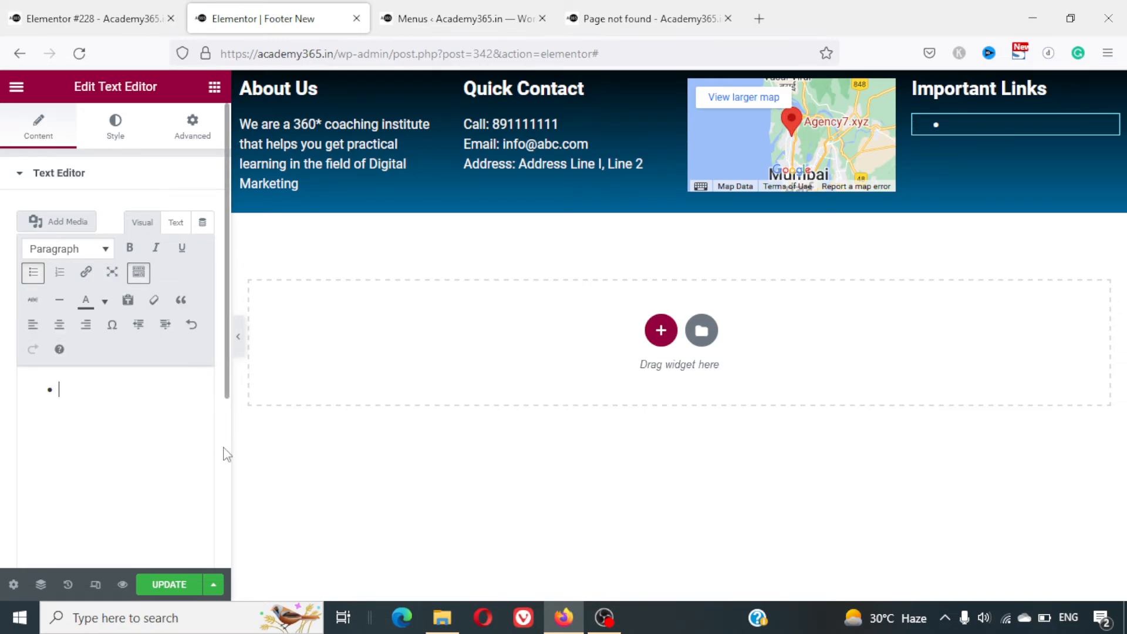
type("About Us")
key("Return")
type("Cont")
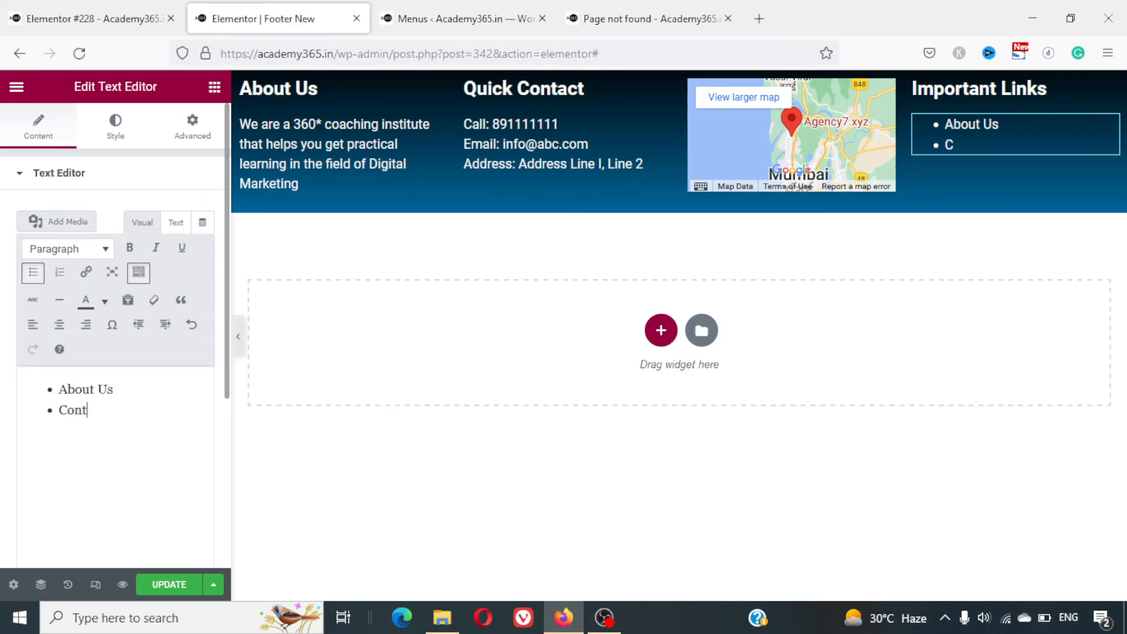
type("act Us")
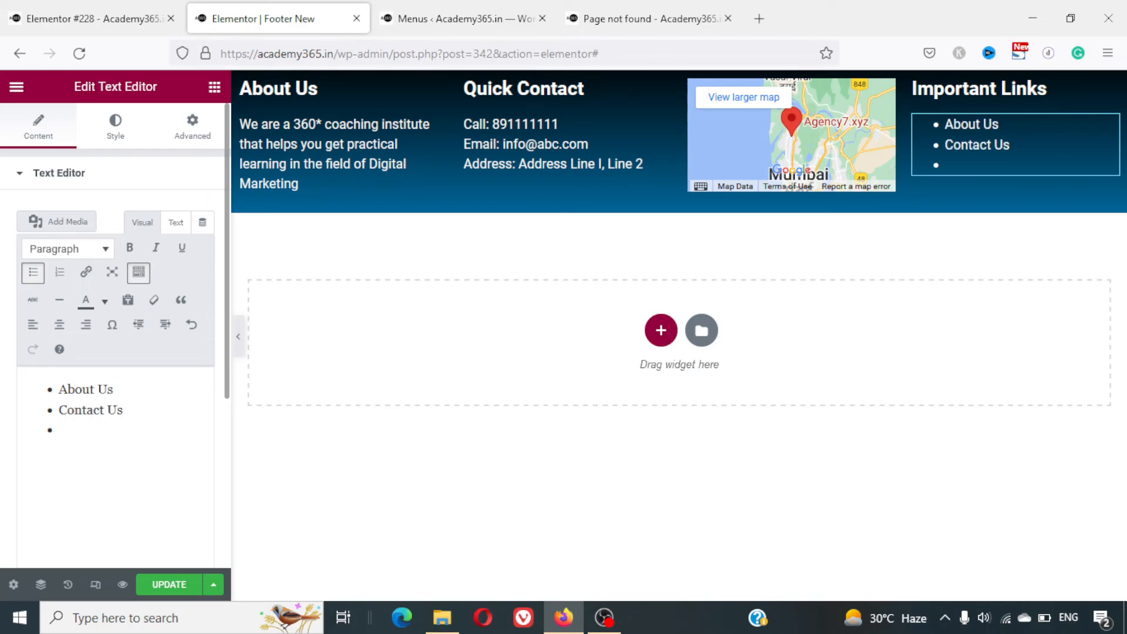
type(" Locate Us")
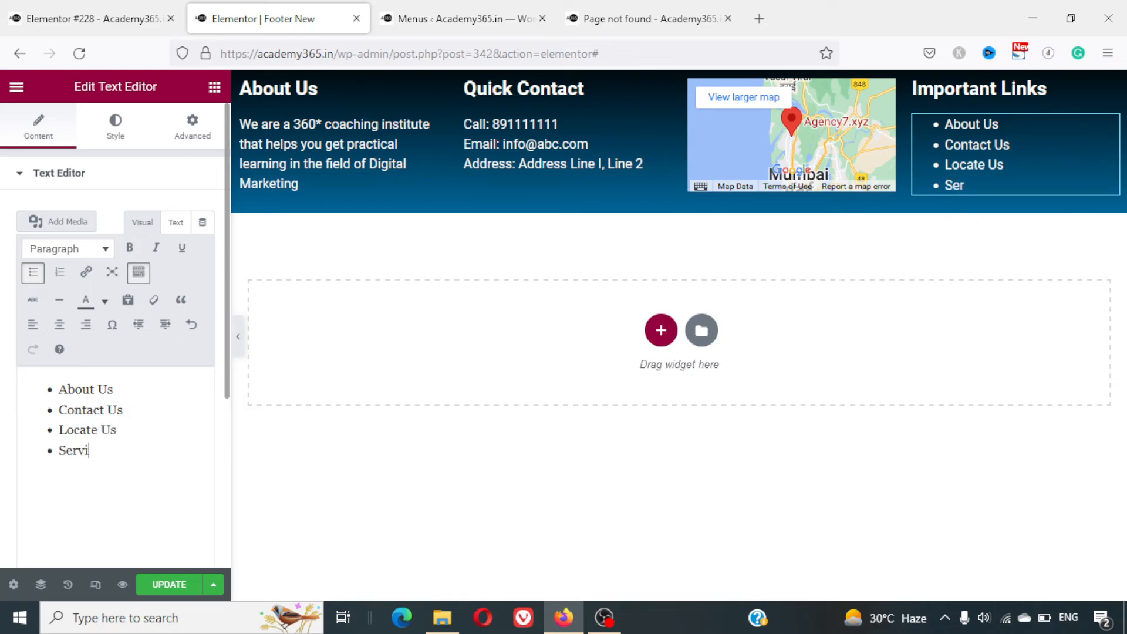
key("Return")
key("BackSpace")
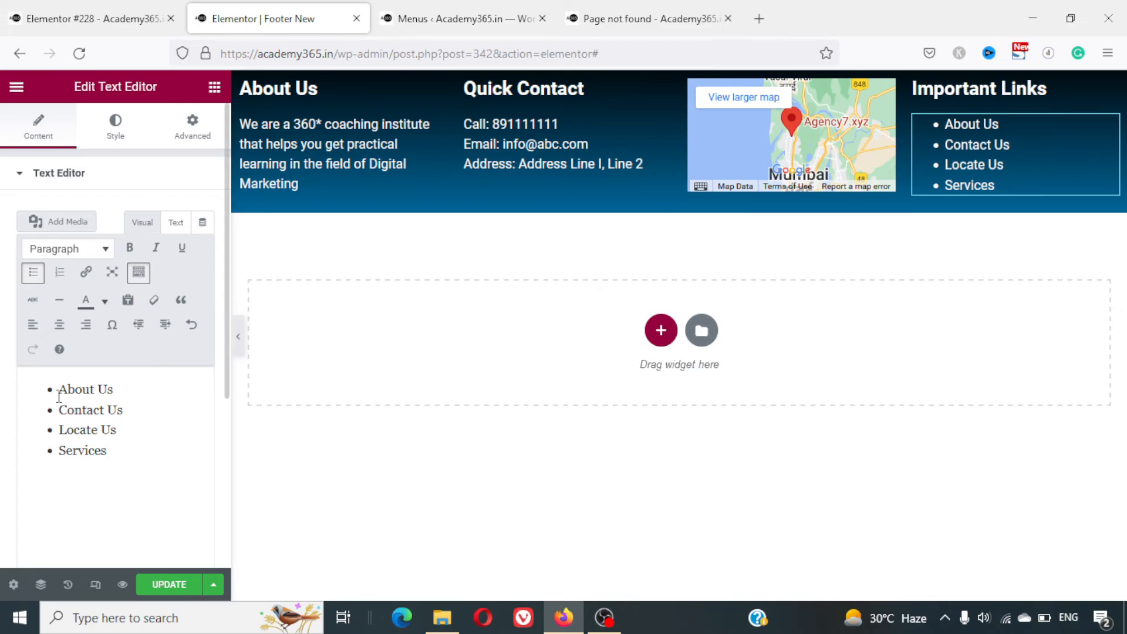
triple_click(84, 389)
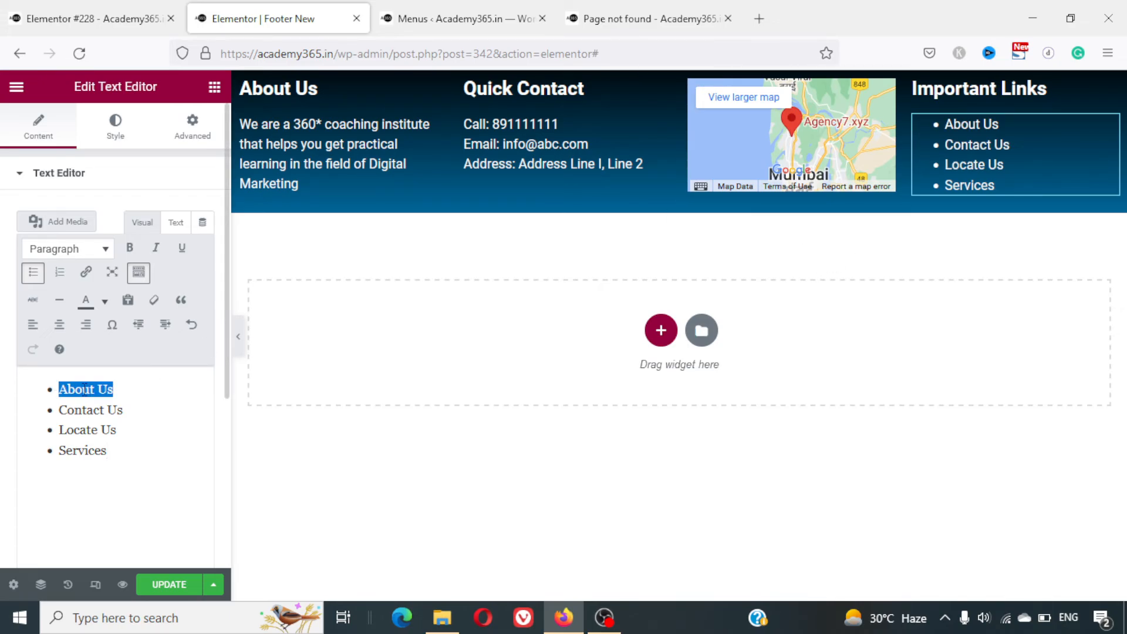
left_click(86, 271)
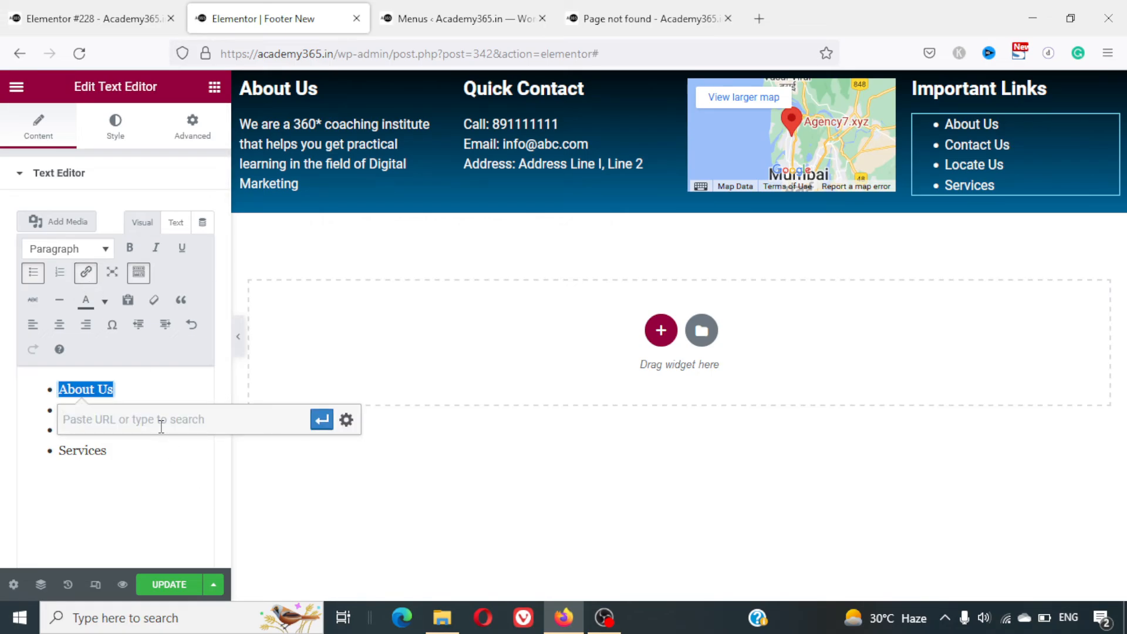
type("https://academy365.net")
key("Return")
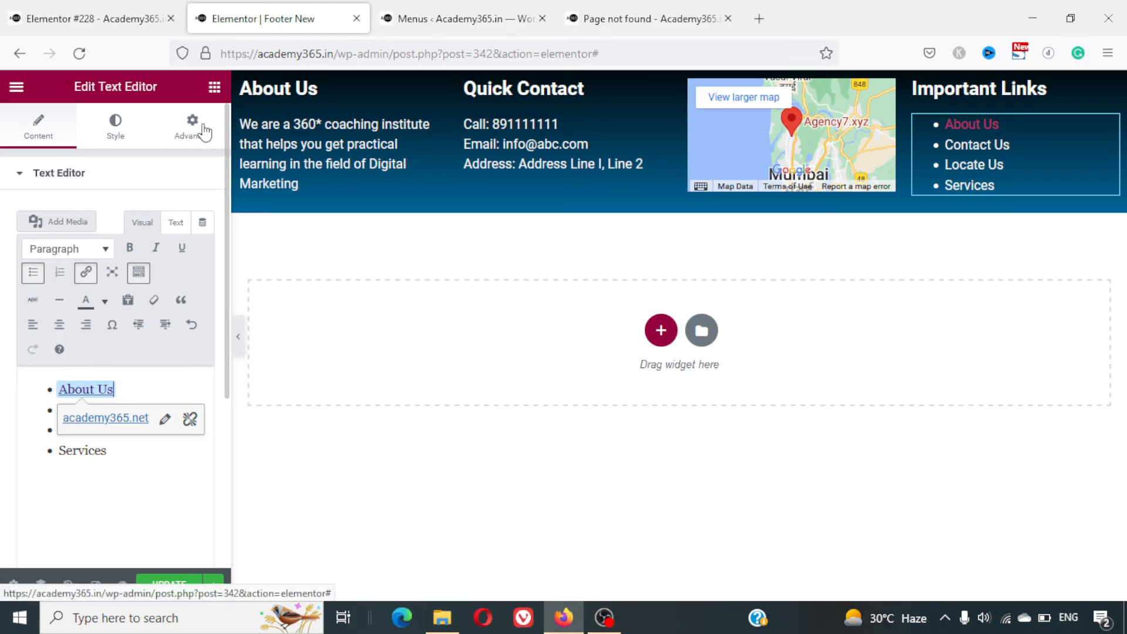
Look through the Important Links text widget's typography and advanced settings for an option controlling the link color
left_click(133, 131)
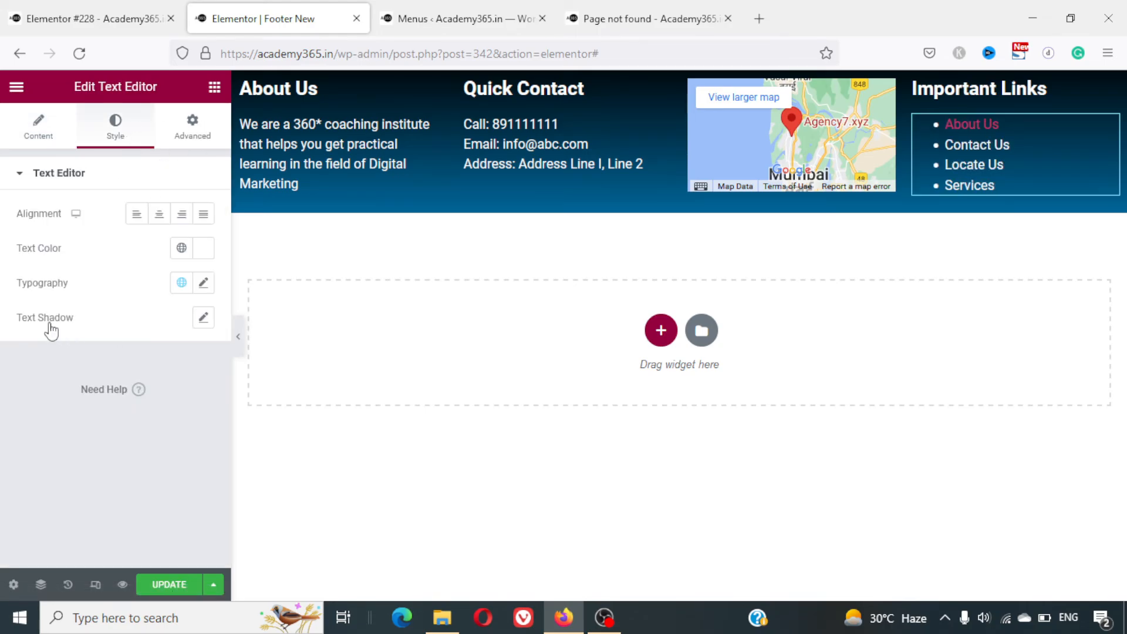
left_click(203, 283)
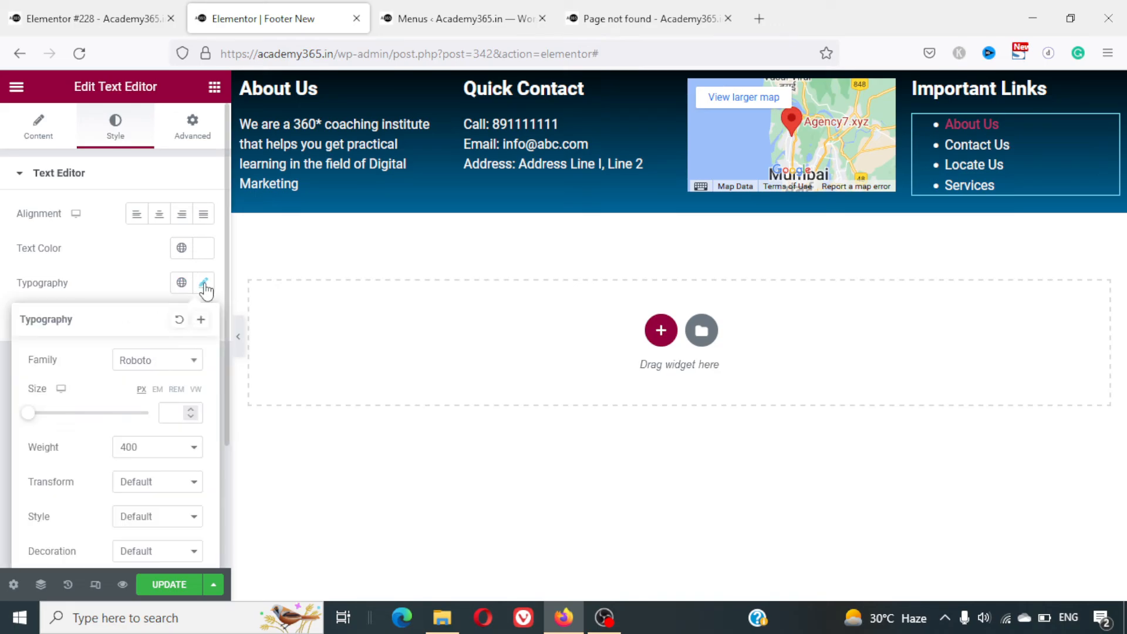
scroll(139, 457, "down", 2)
scroll(139, 457, "down", 2)
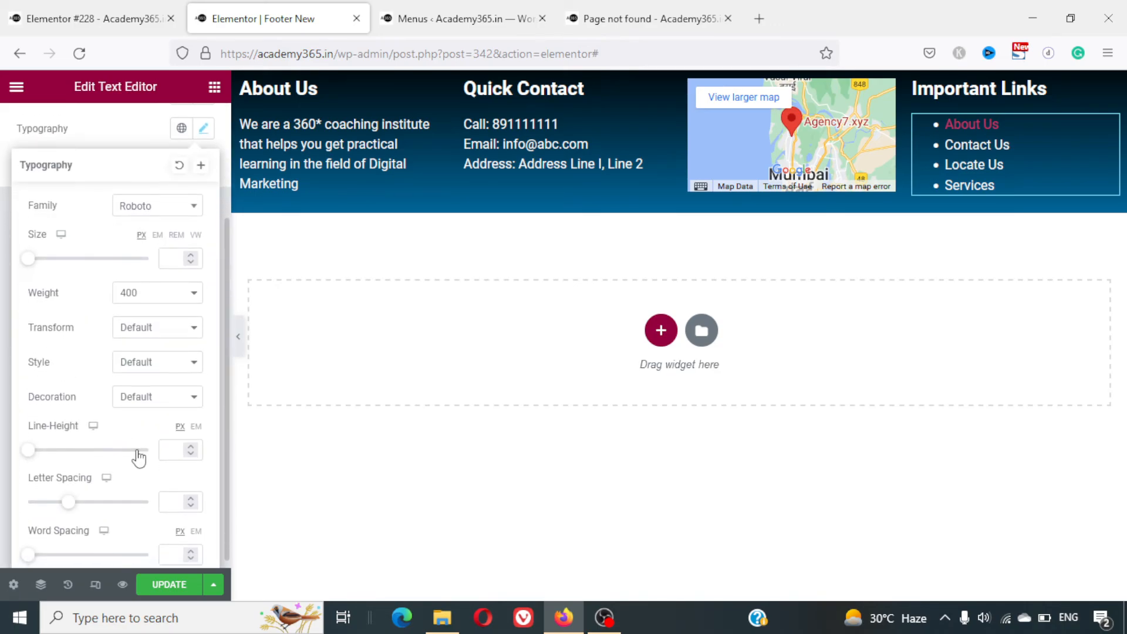
scroll(140, 457, "up", 3)
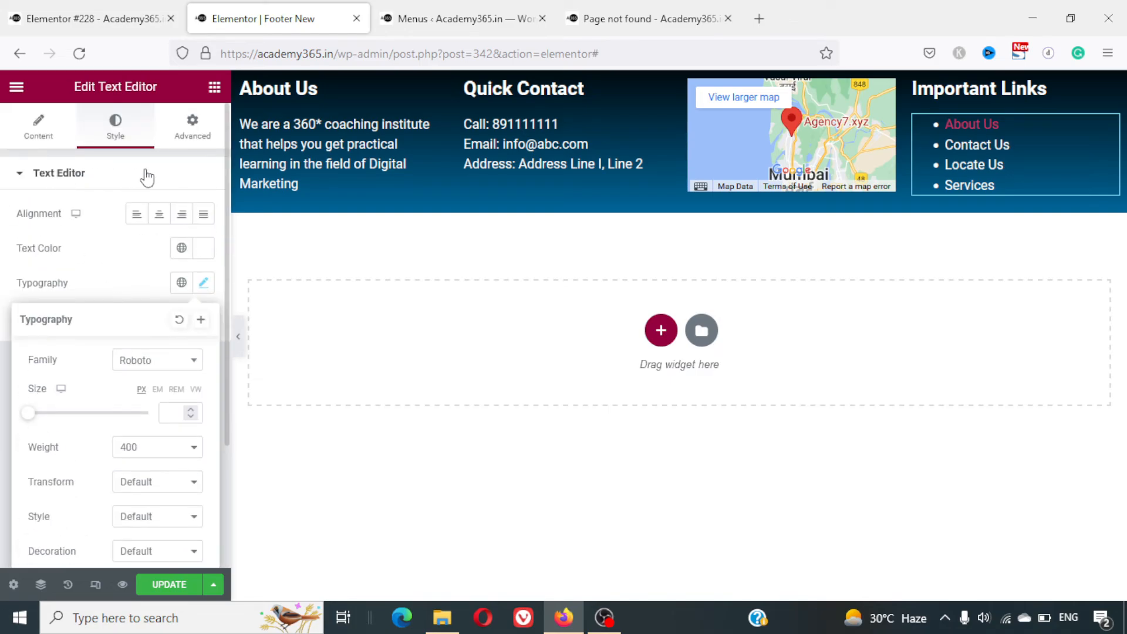
left_click(193, 140)
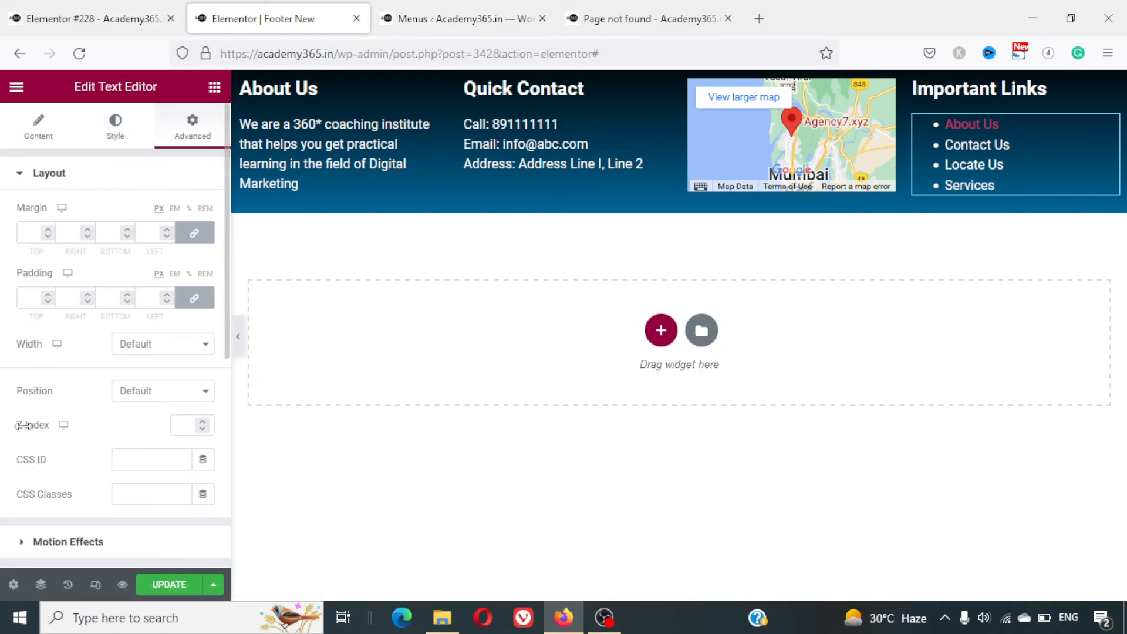
scroll(26, 435, "down", 3)
scroll(25, 435, "down", 4)
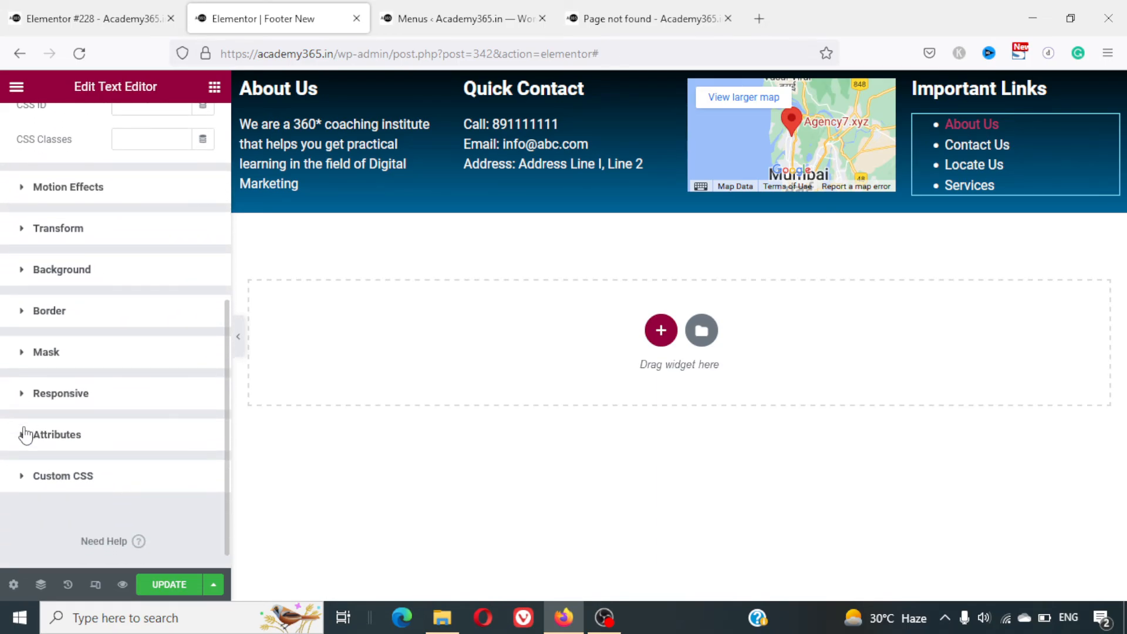
scroll(26, 435, "up", 7)
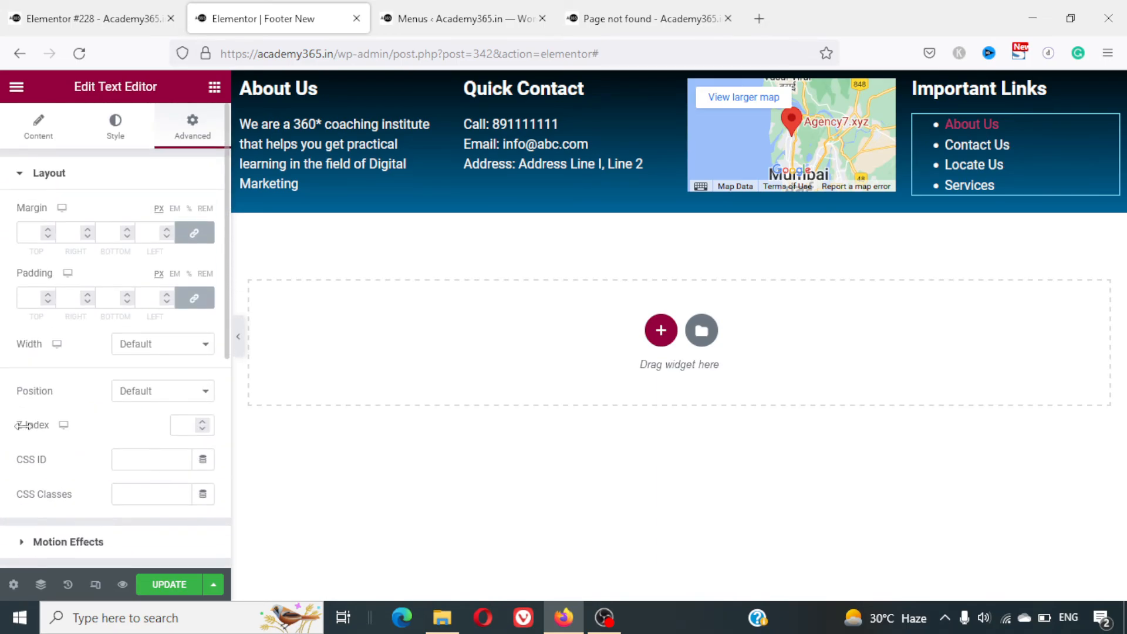
Apply white text color to all the Important Links list items, including the linked About Us item
left_click(42, 123)
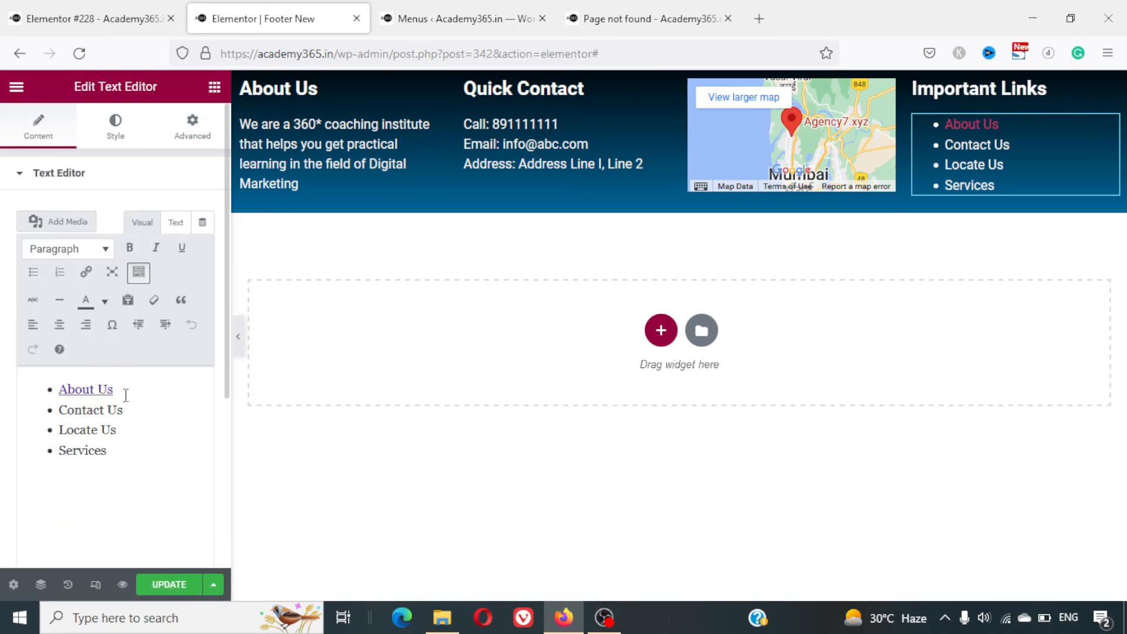
key("ctrl+a")
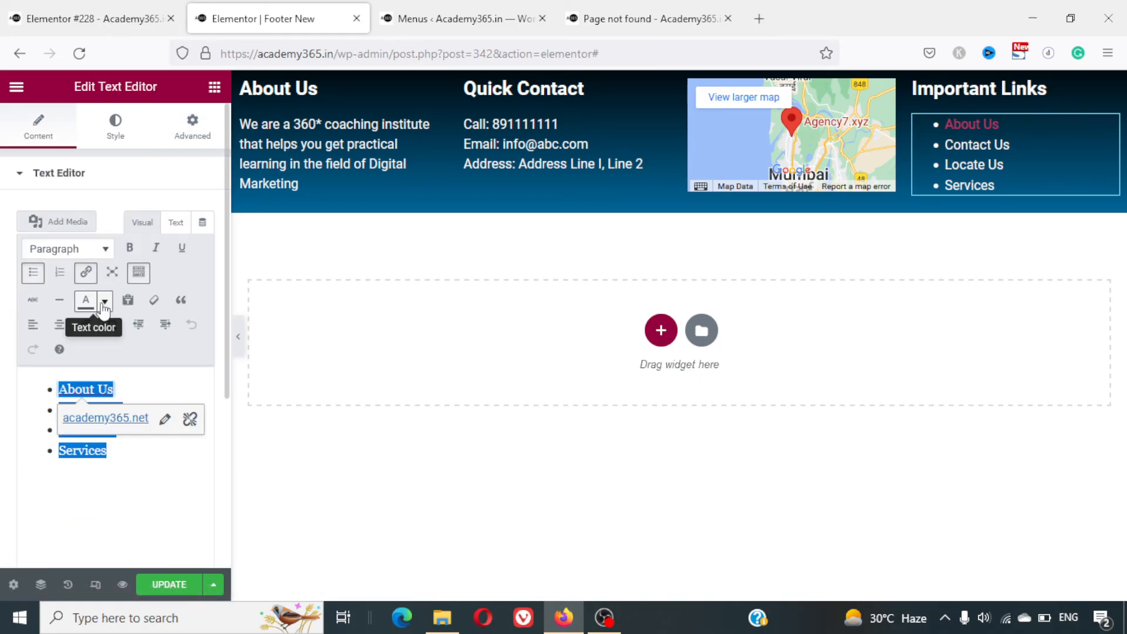
left_click(103, 304)
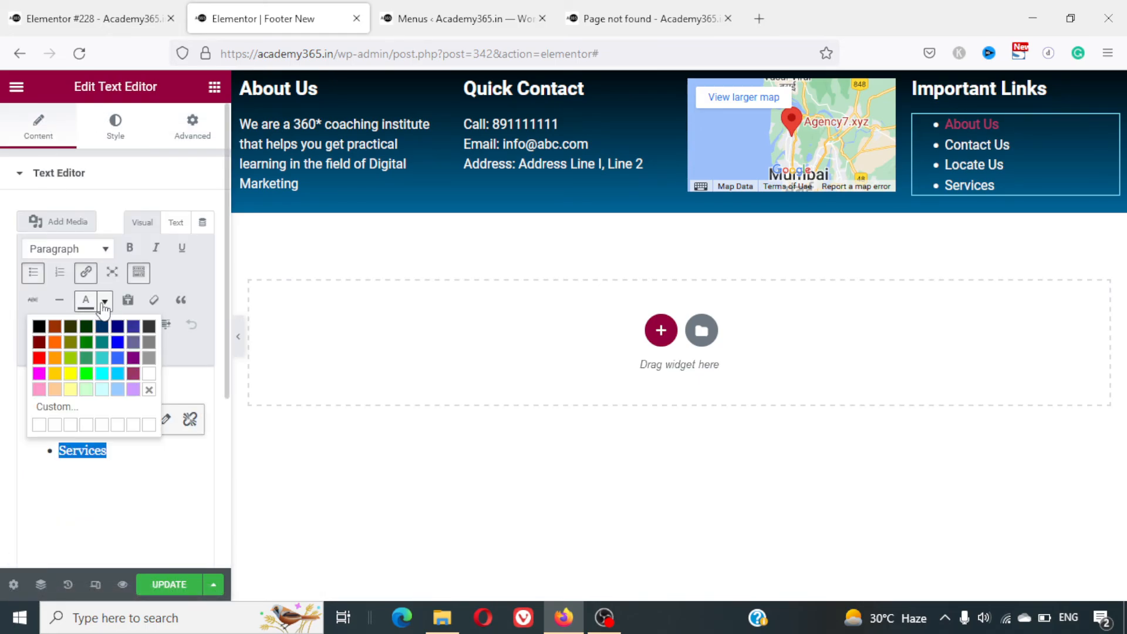
left_click(149, 379)
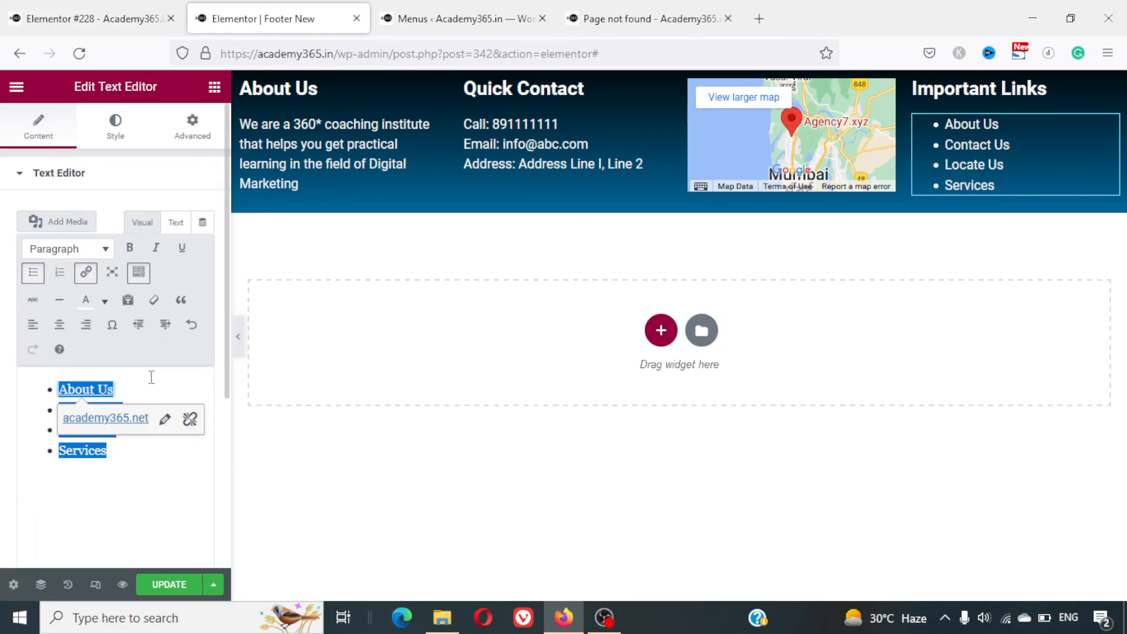
left_click(172, 508)
left_click(80, 389)
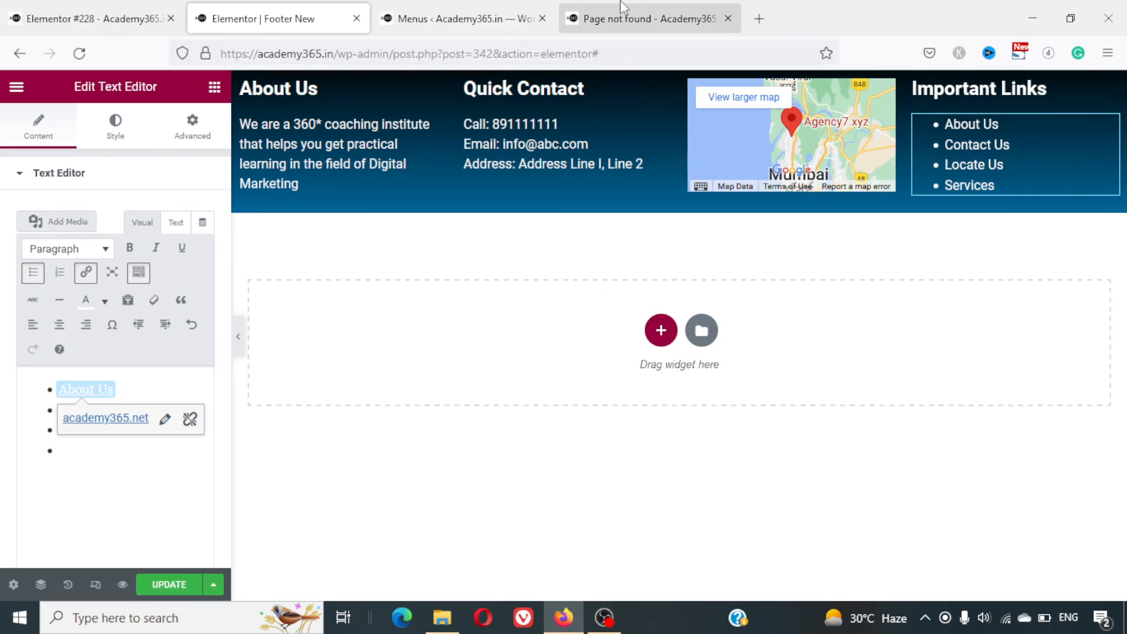
Search the widgets for "space", save the footer template and view it on the site's not-found page
left_click(215, 88)
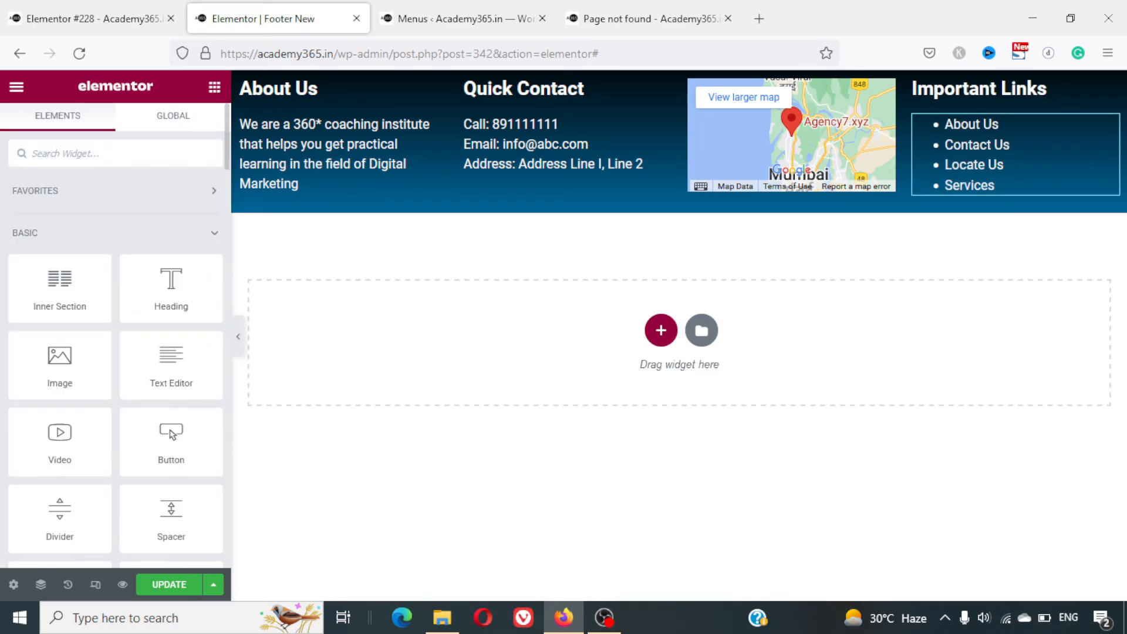
type("space")
left_click(646, 19)
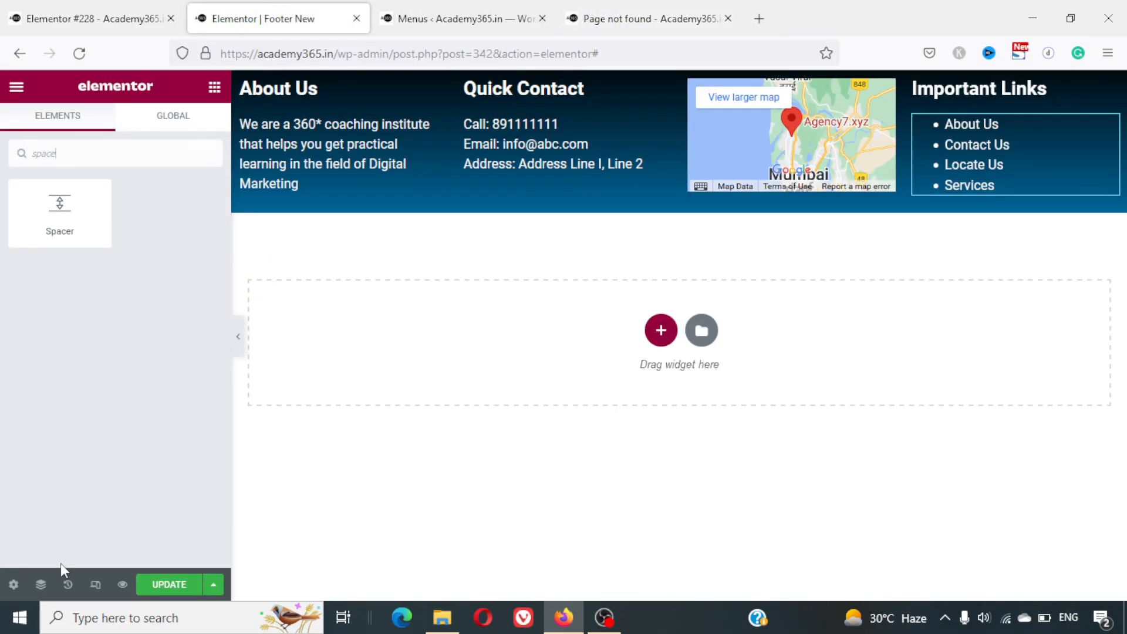
left_click(278, 7)
left_click(180, 584)
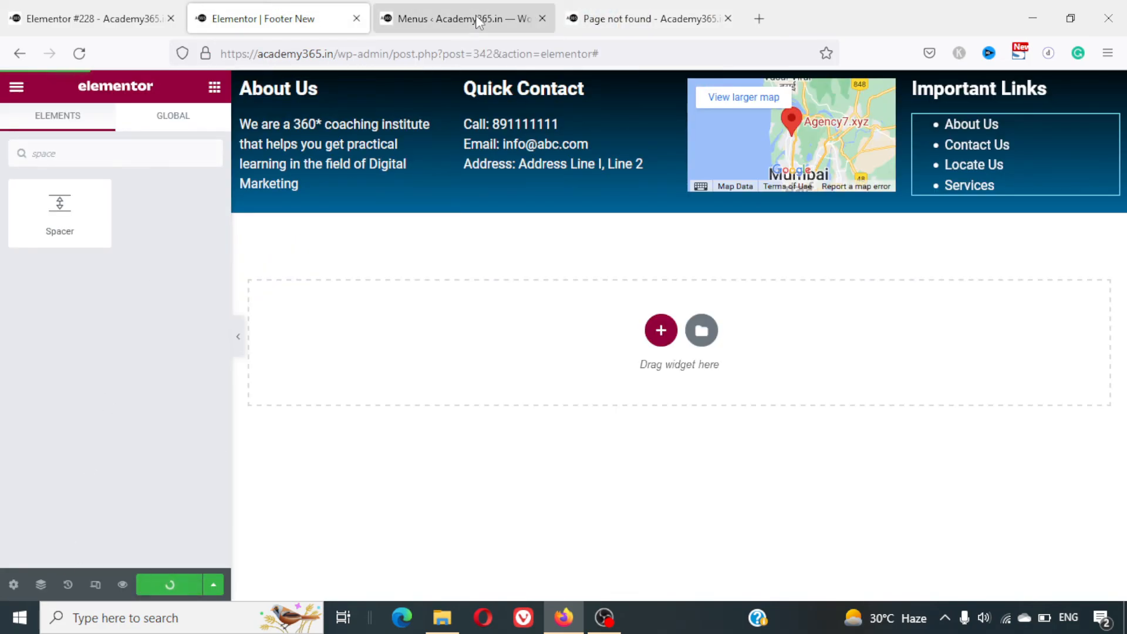
left_click(650, 7)
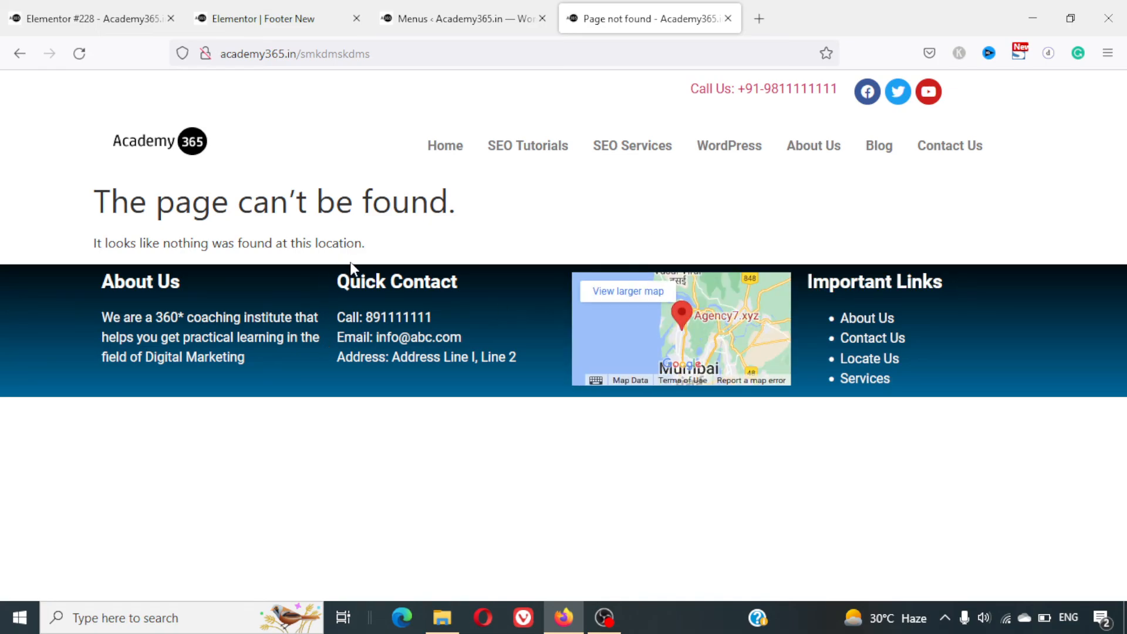
Add a Spacer above the About Us heading in the footer template and place copies above Quick Contact, the map and Important Links
left_click(300, 7)
left_click_drag(80, 216, 312, 81)
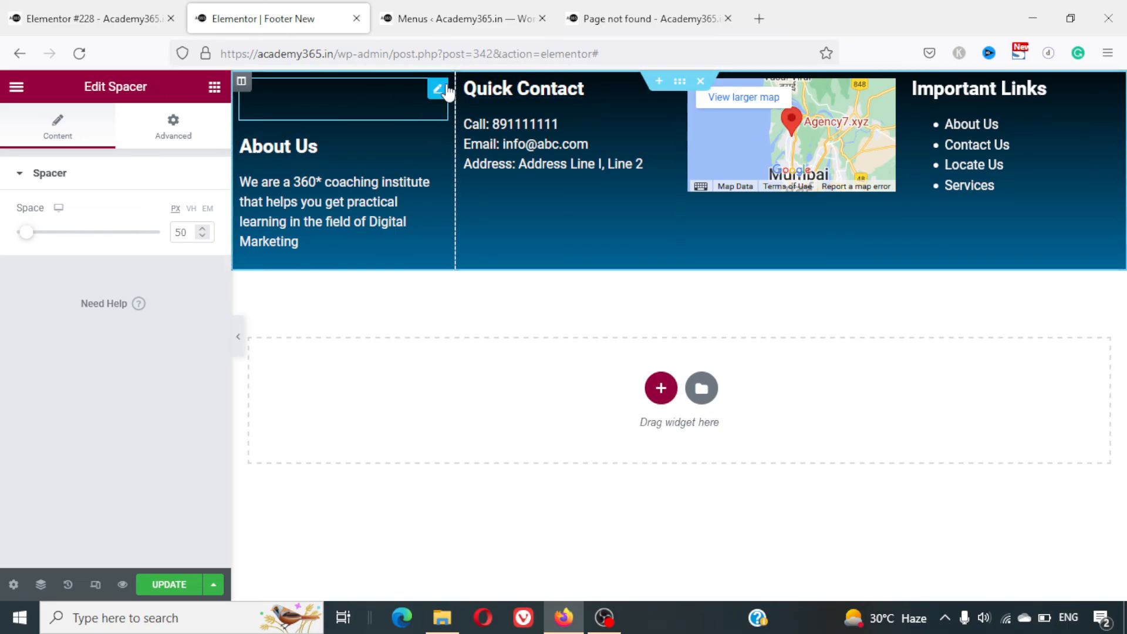
key("ctrl+d")
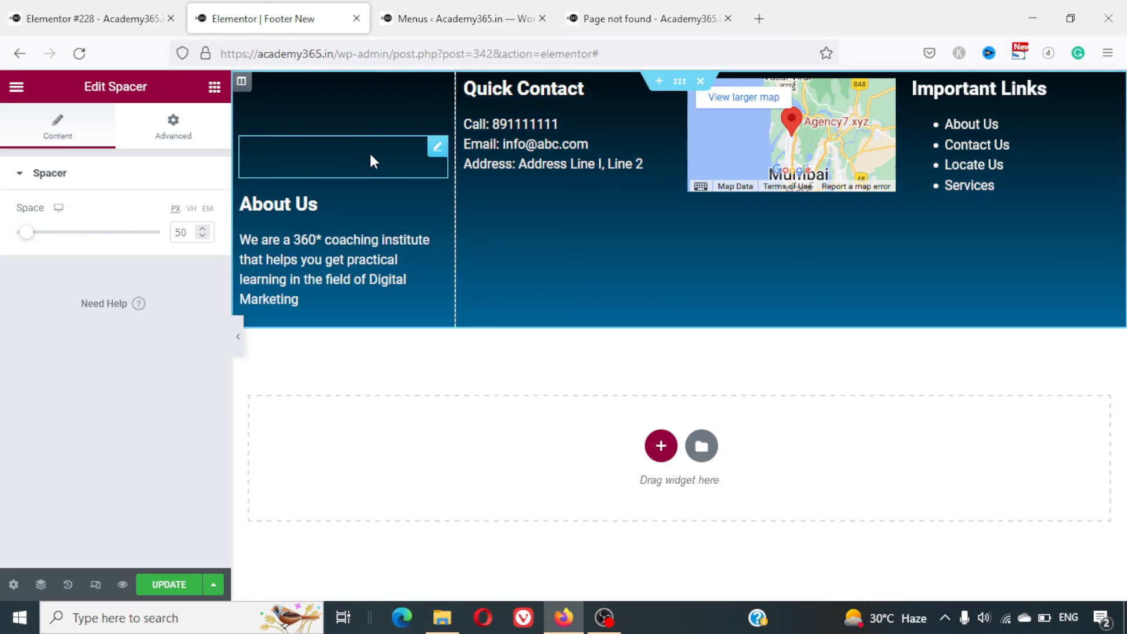
left_click_drag(437, 147, 524, 78)
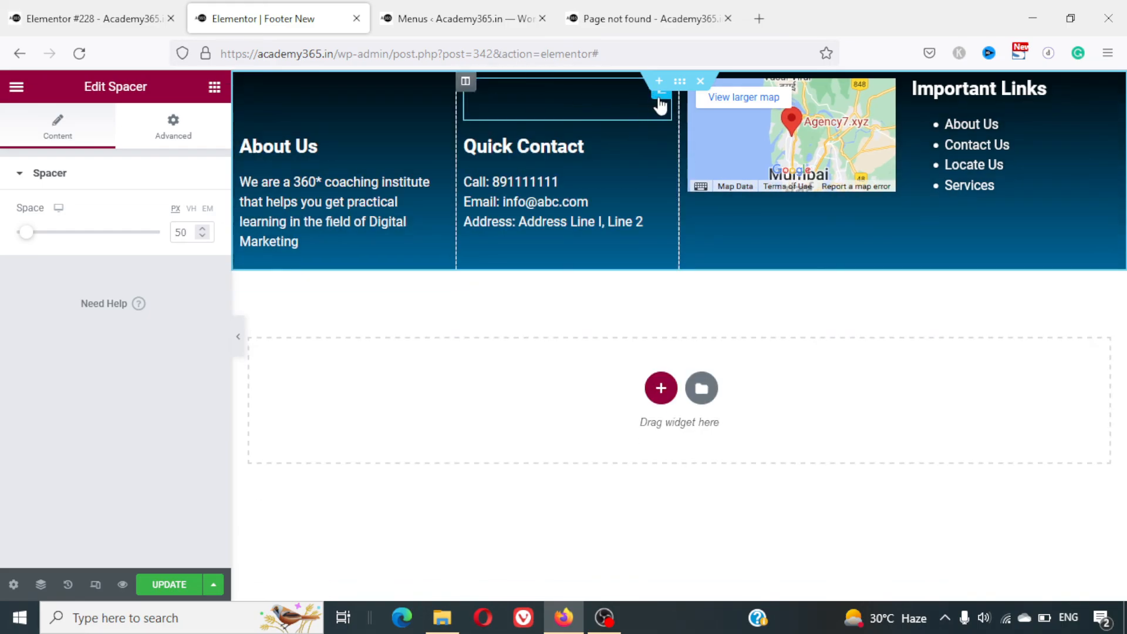
left_click_drag(662, 105, 774, 72)
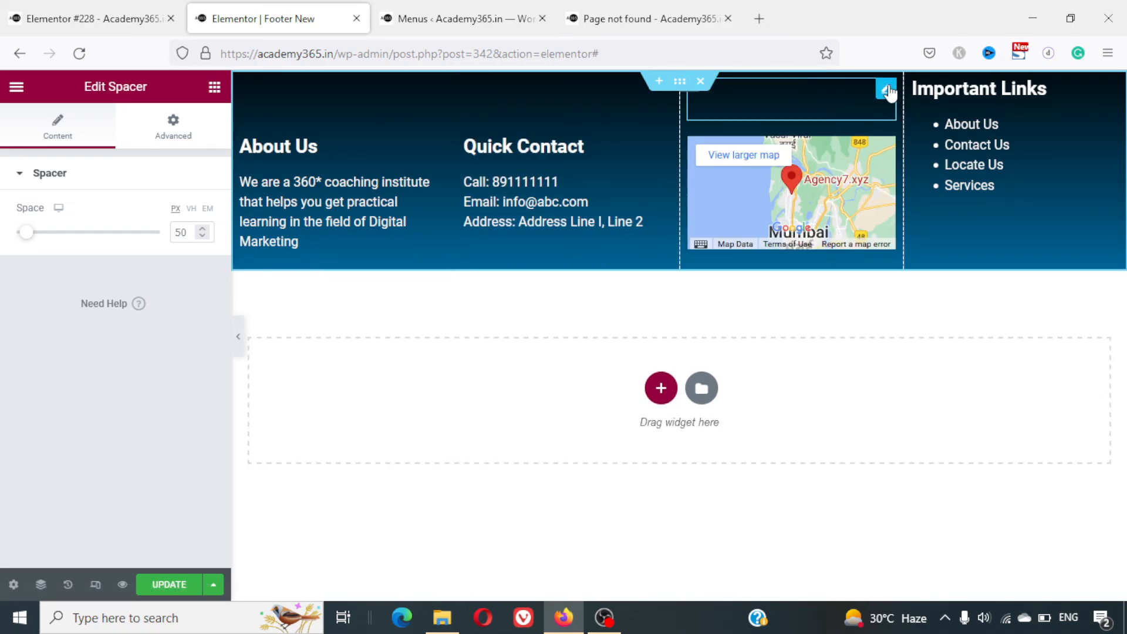
key("ctrl+d")
left_click_drag(888, 158, 977, 67)
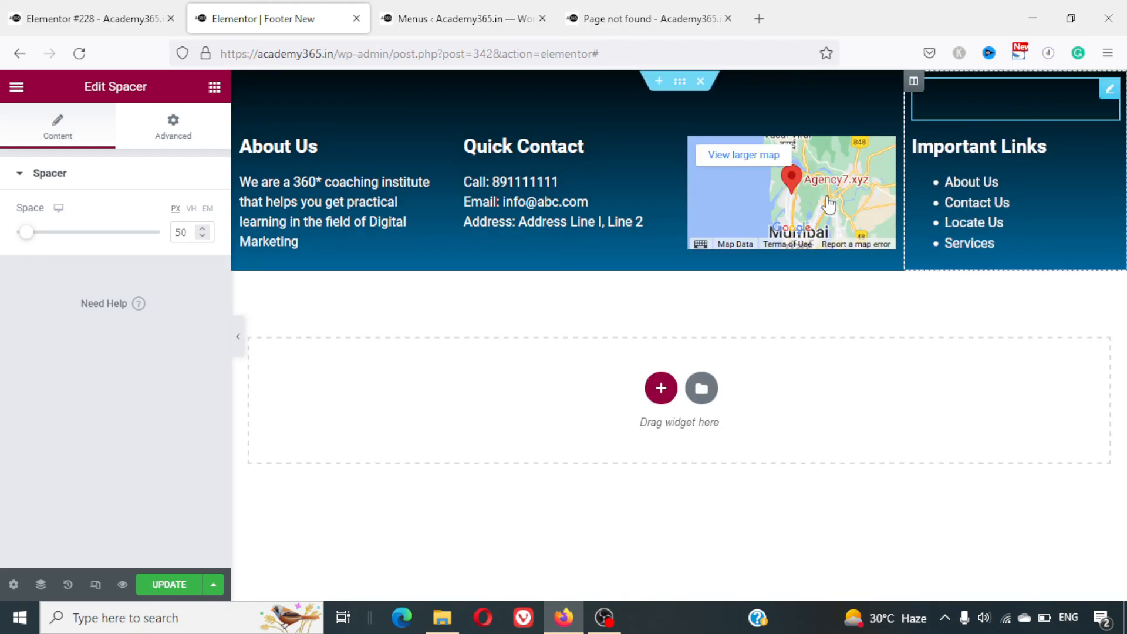
Save the footer, reload the not-found page and compare its footer spacing with the homepage's footer
left_click(176, 584)
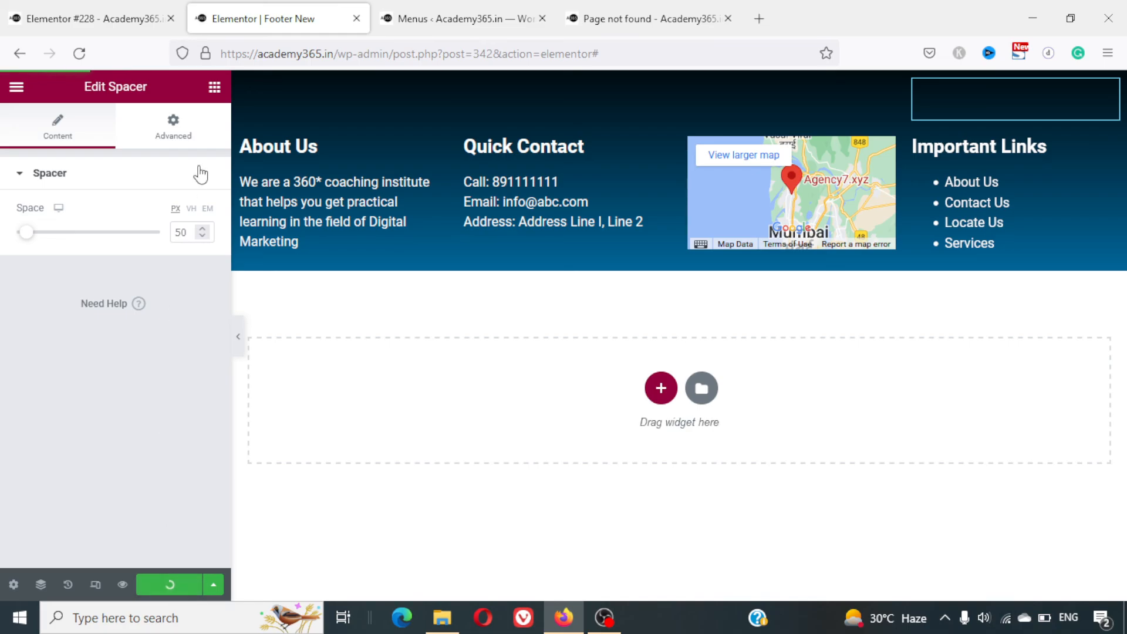
left_click(646, 7)
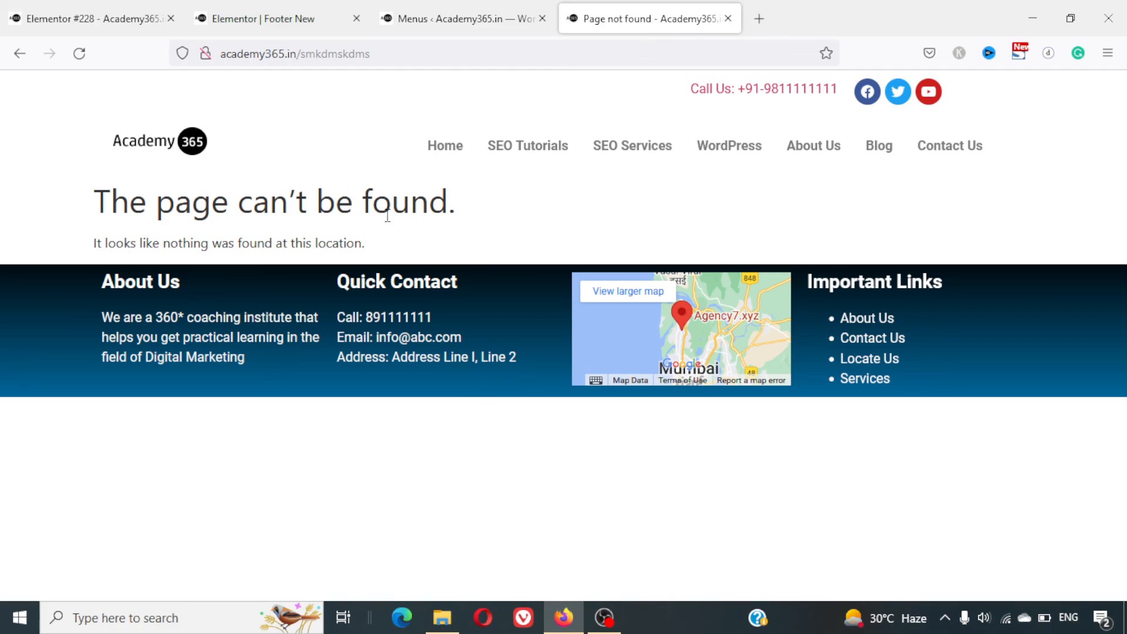
key("F5")
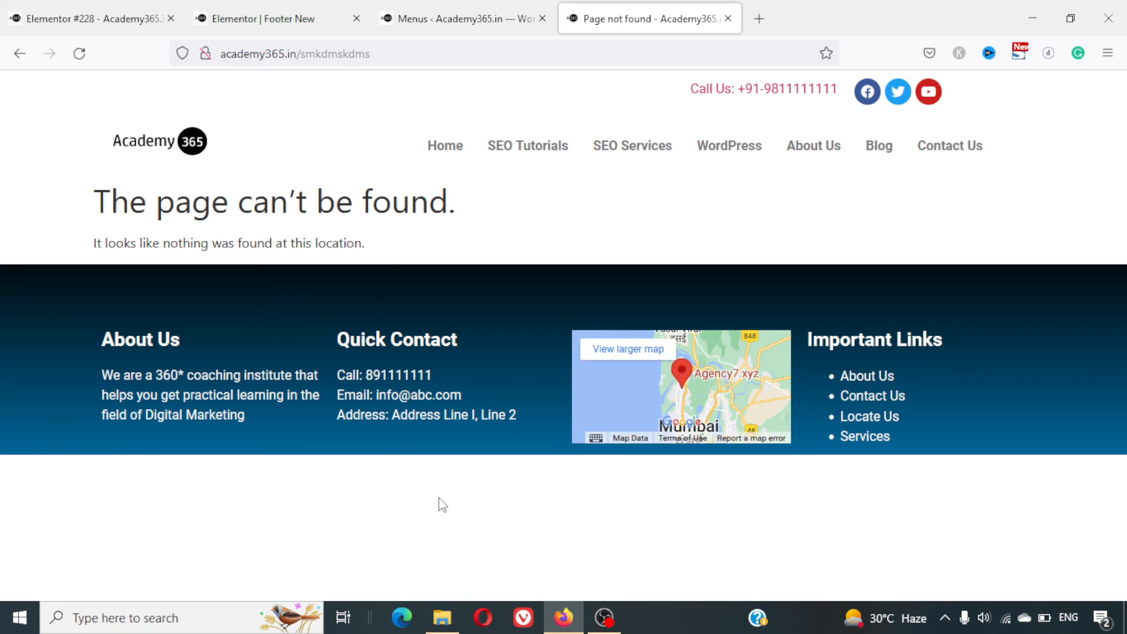
left_click(105, 15)
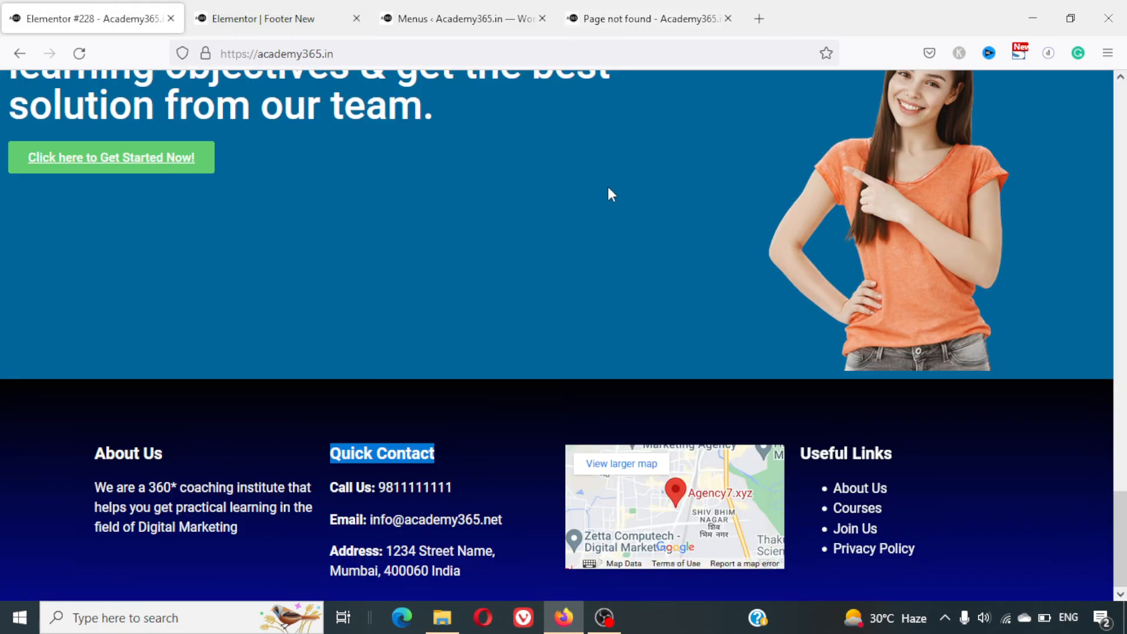
left_click(464, 18)
left_click(300, 13)
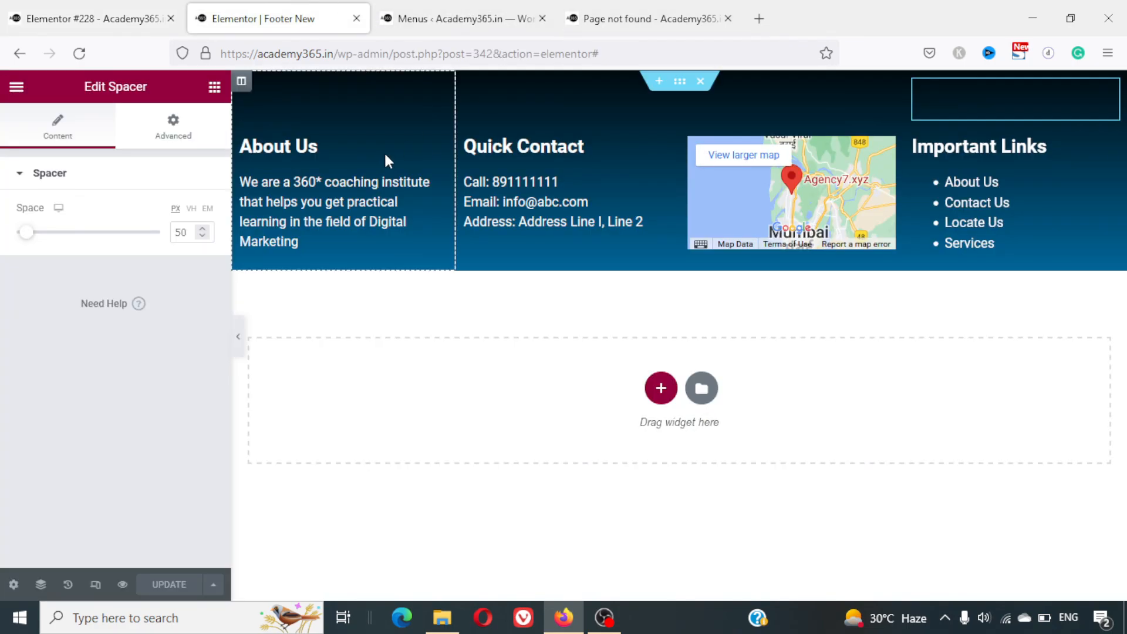
Place a copy of the spacer below the About Us text in the first column and set its space to 16 px
left_click(439, 91)
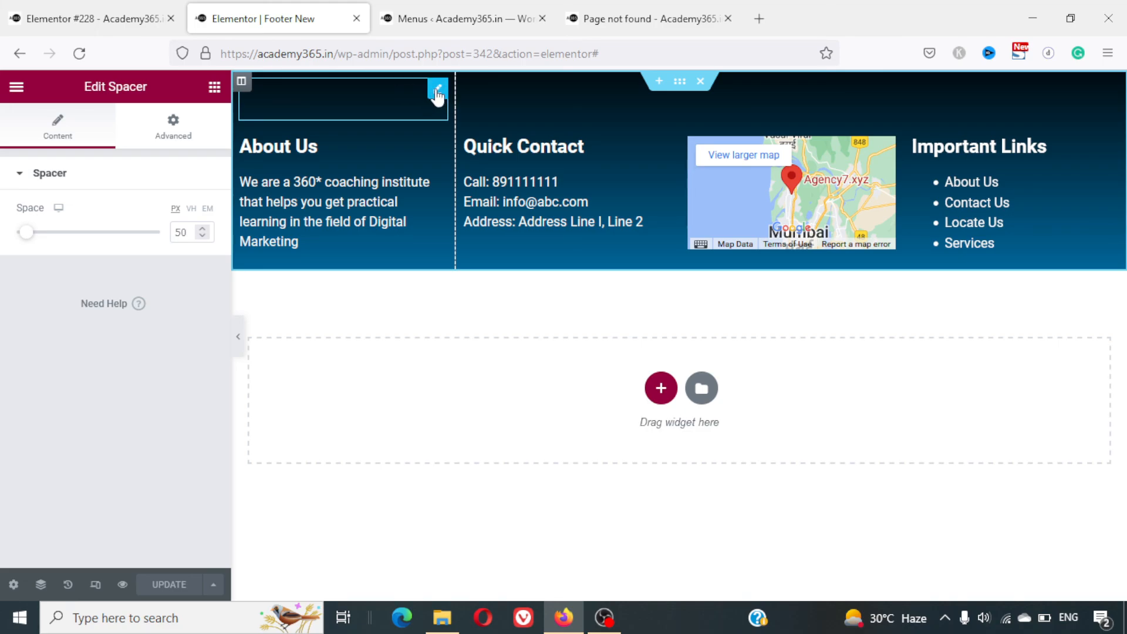
left_click(434, 180)
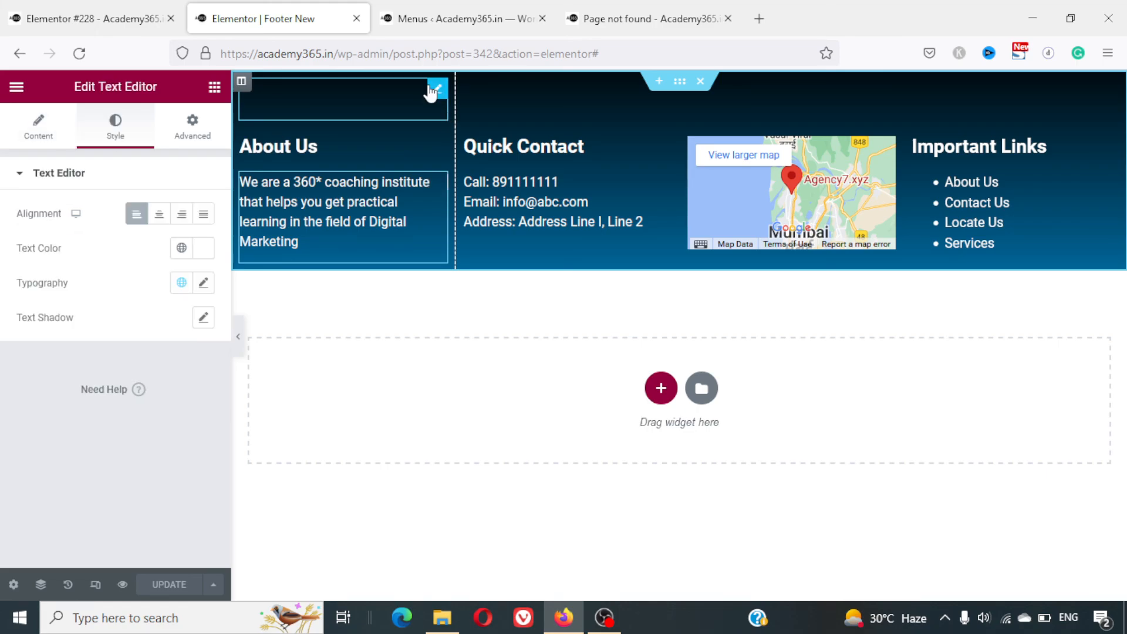
left_click(436, 90)
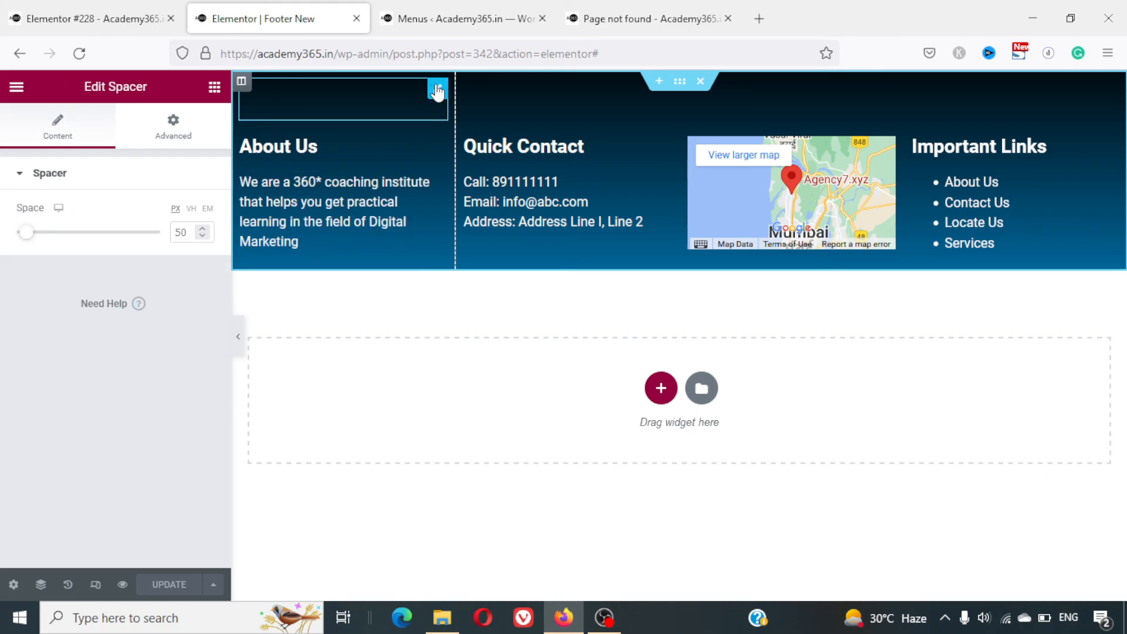
left_click_drag(436, 90, 256, 262)
left_click_drag(26, 235, 20, 242)
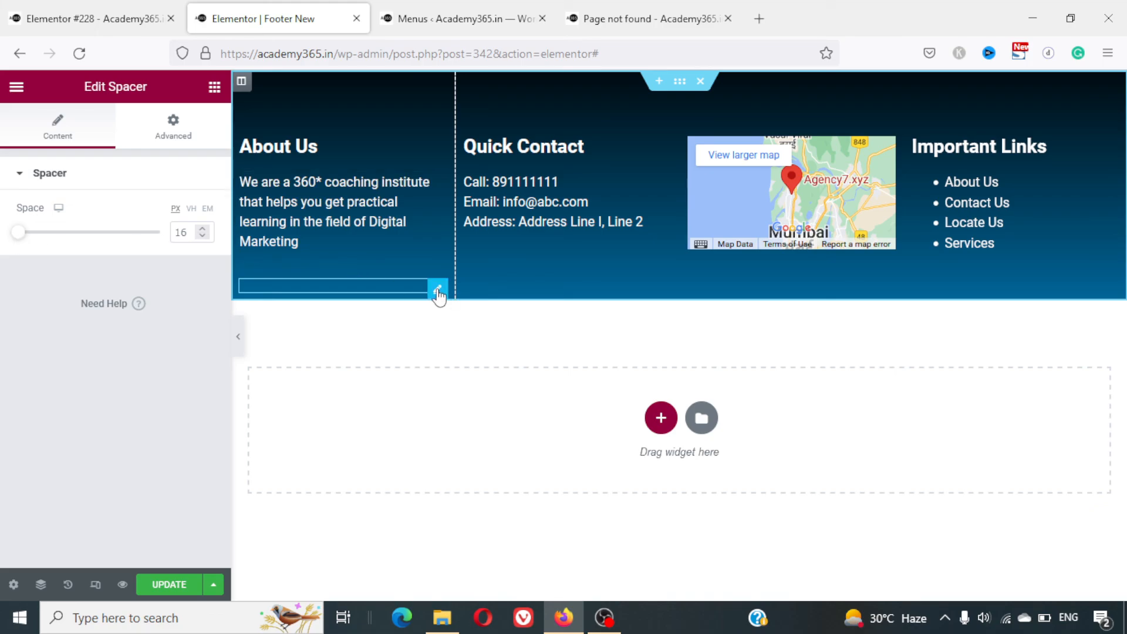
left_click_drag(438, 292, 390, 295)
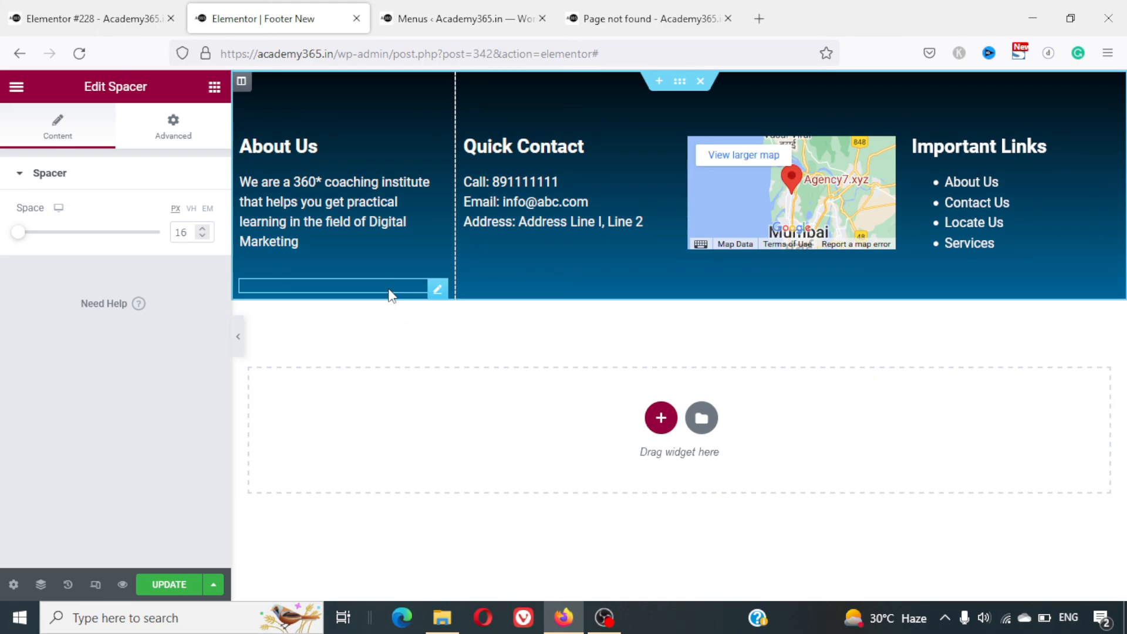
Save the footer template and reload the not-found page to check the bottom spacing
left_click(173, 587)
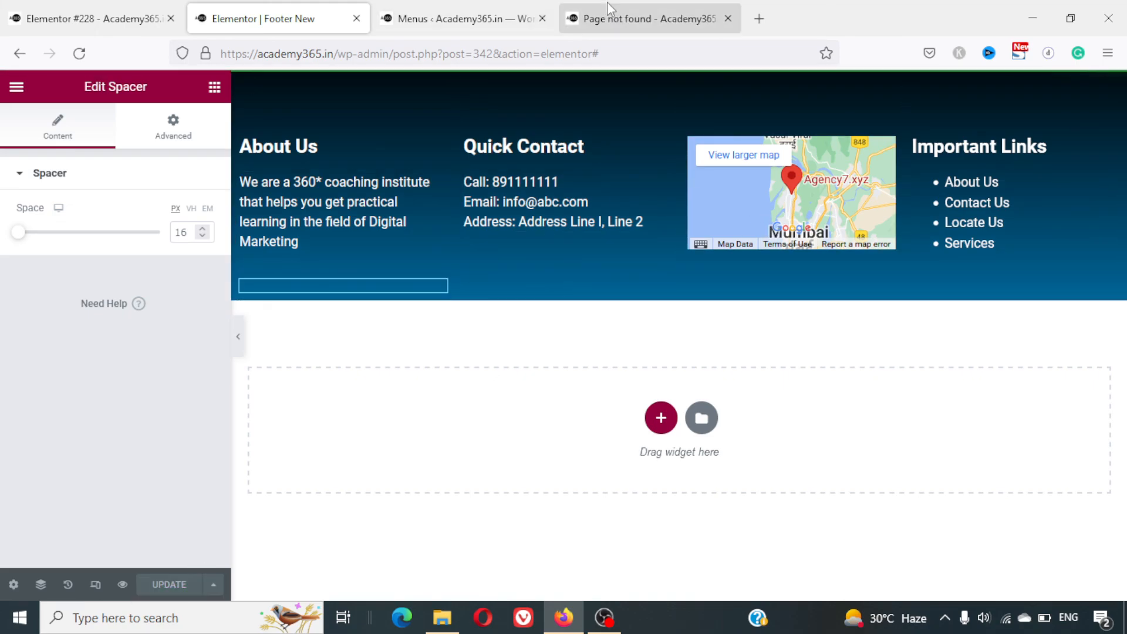
left_click(611, 11)
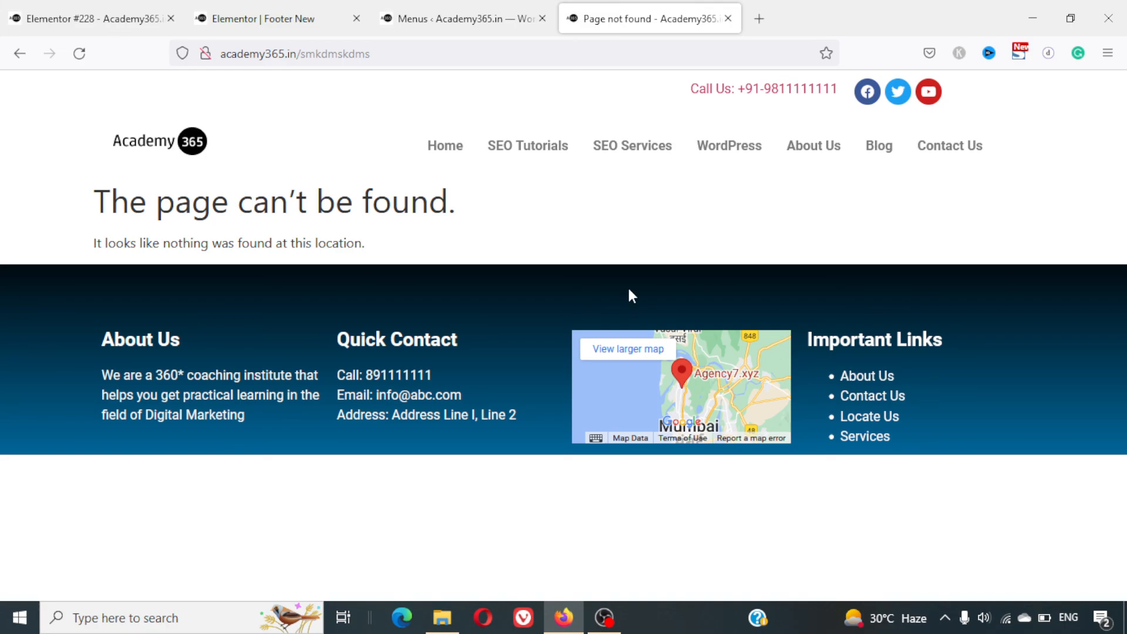
key("F5")
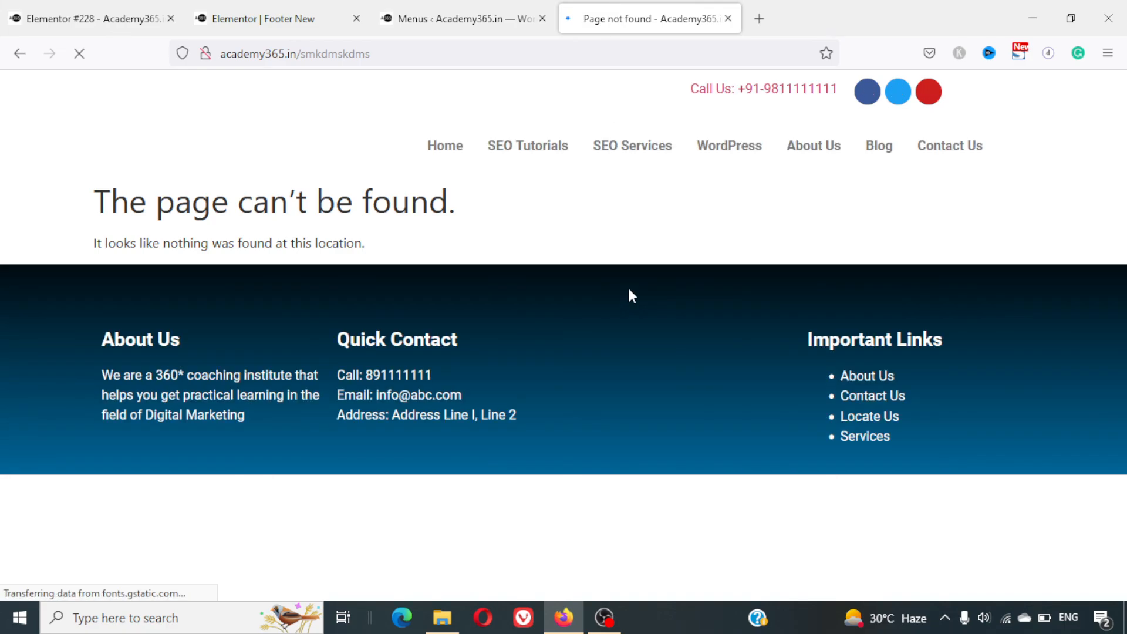